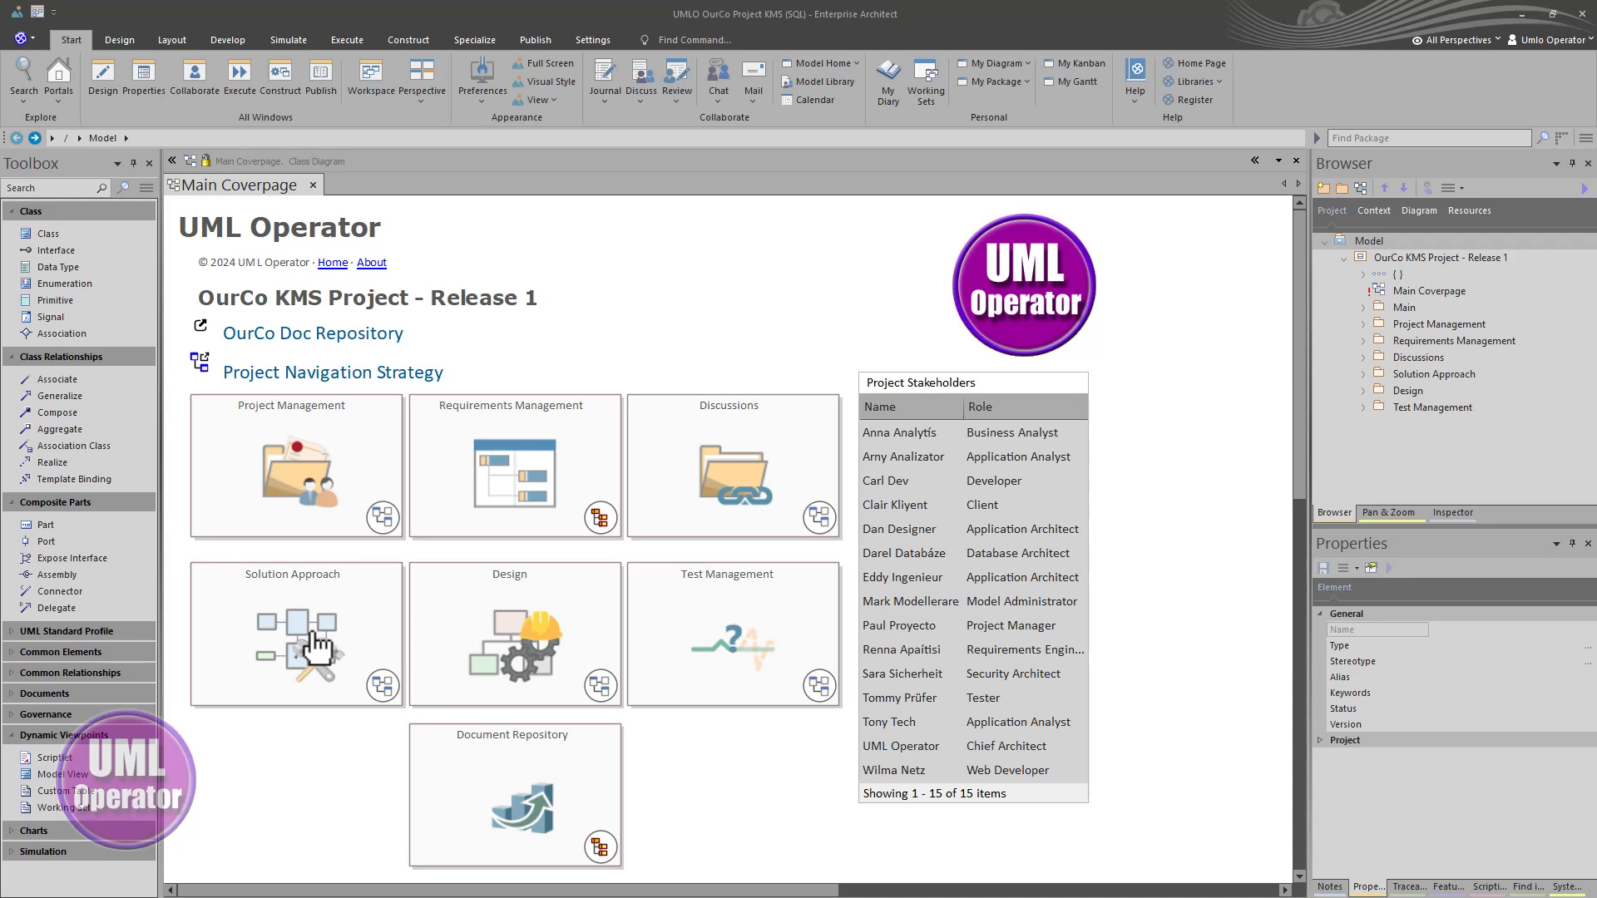
Step: Navigate through Solution Approach and Solution Documents (Reports) to Presentation Views, and close every diagram except Main Coverpage
double_click(315, 632)
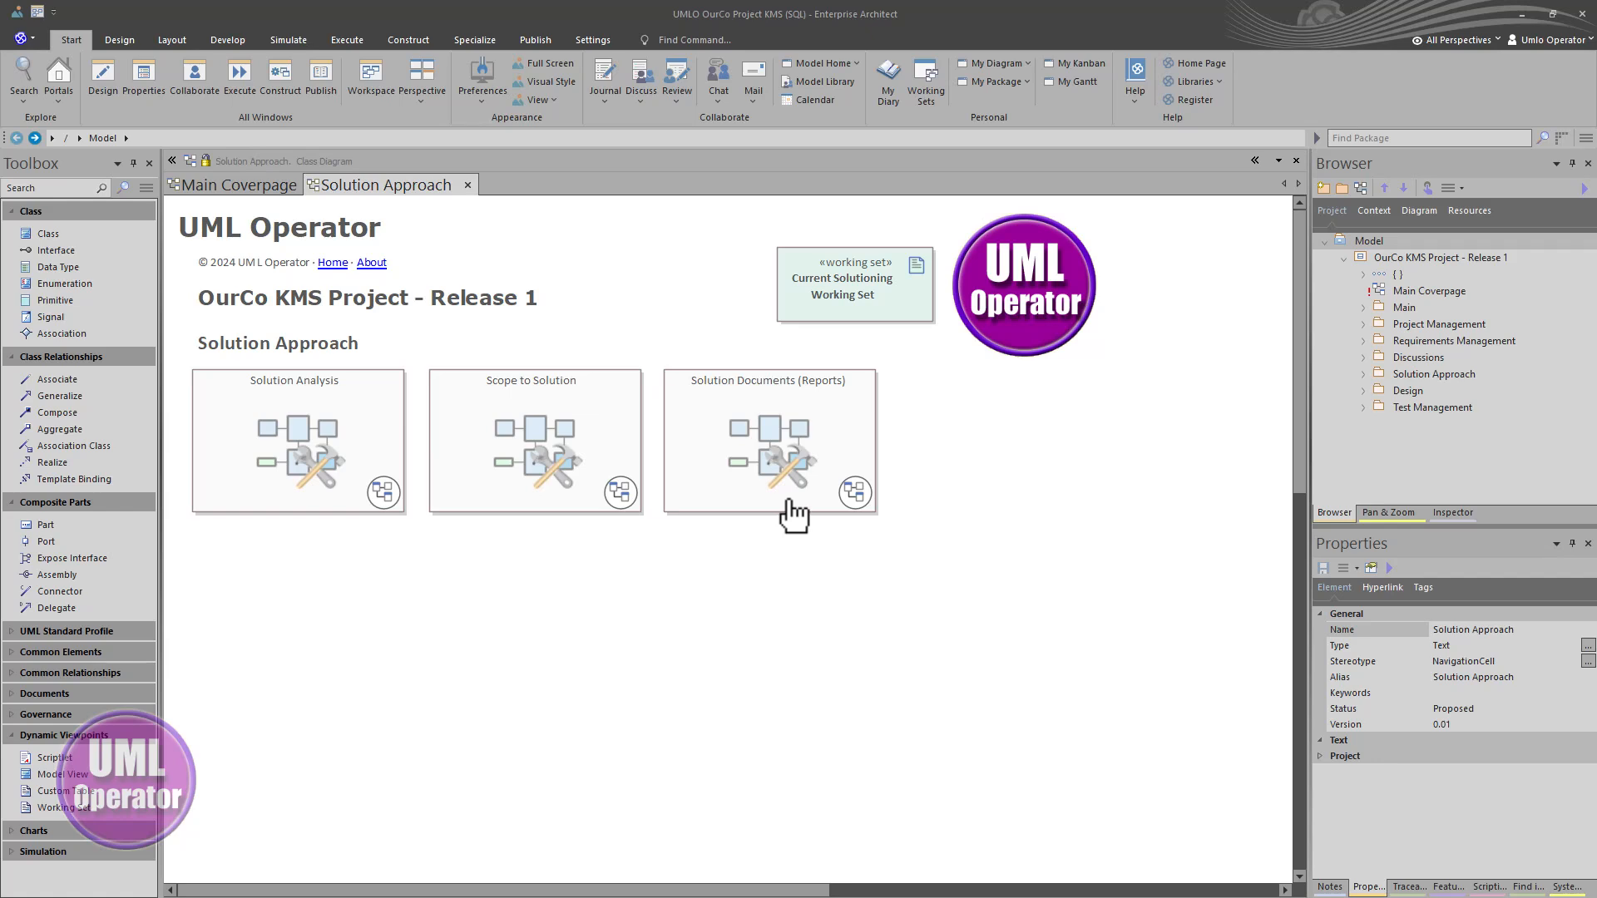
double_click(782, 441)
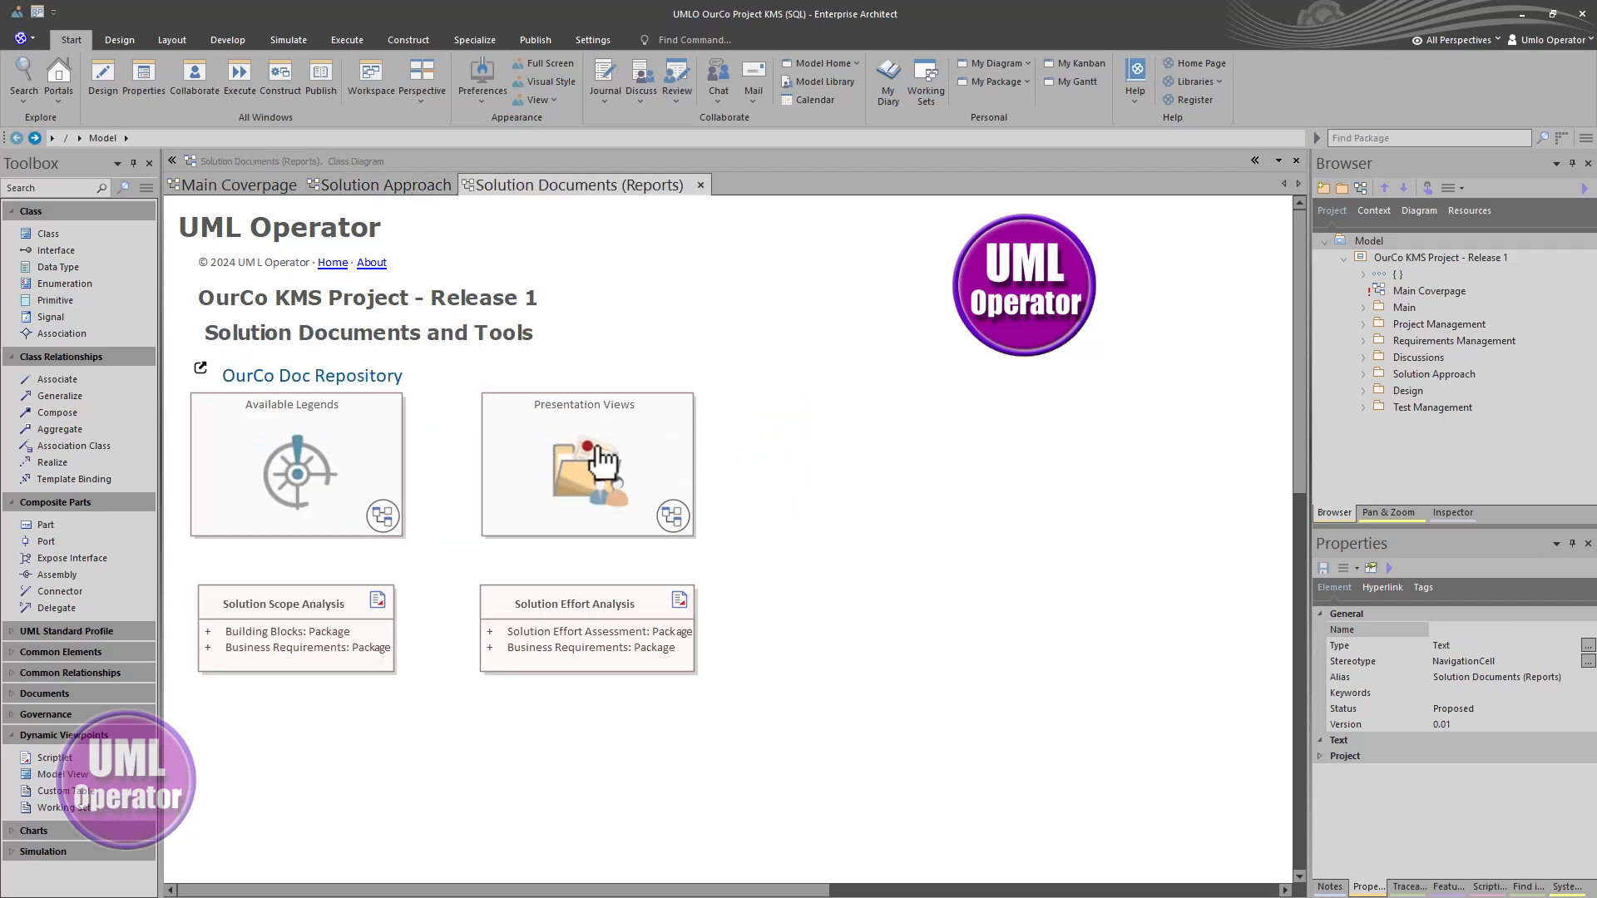
double_click(588, 441)
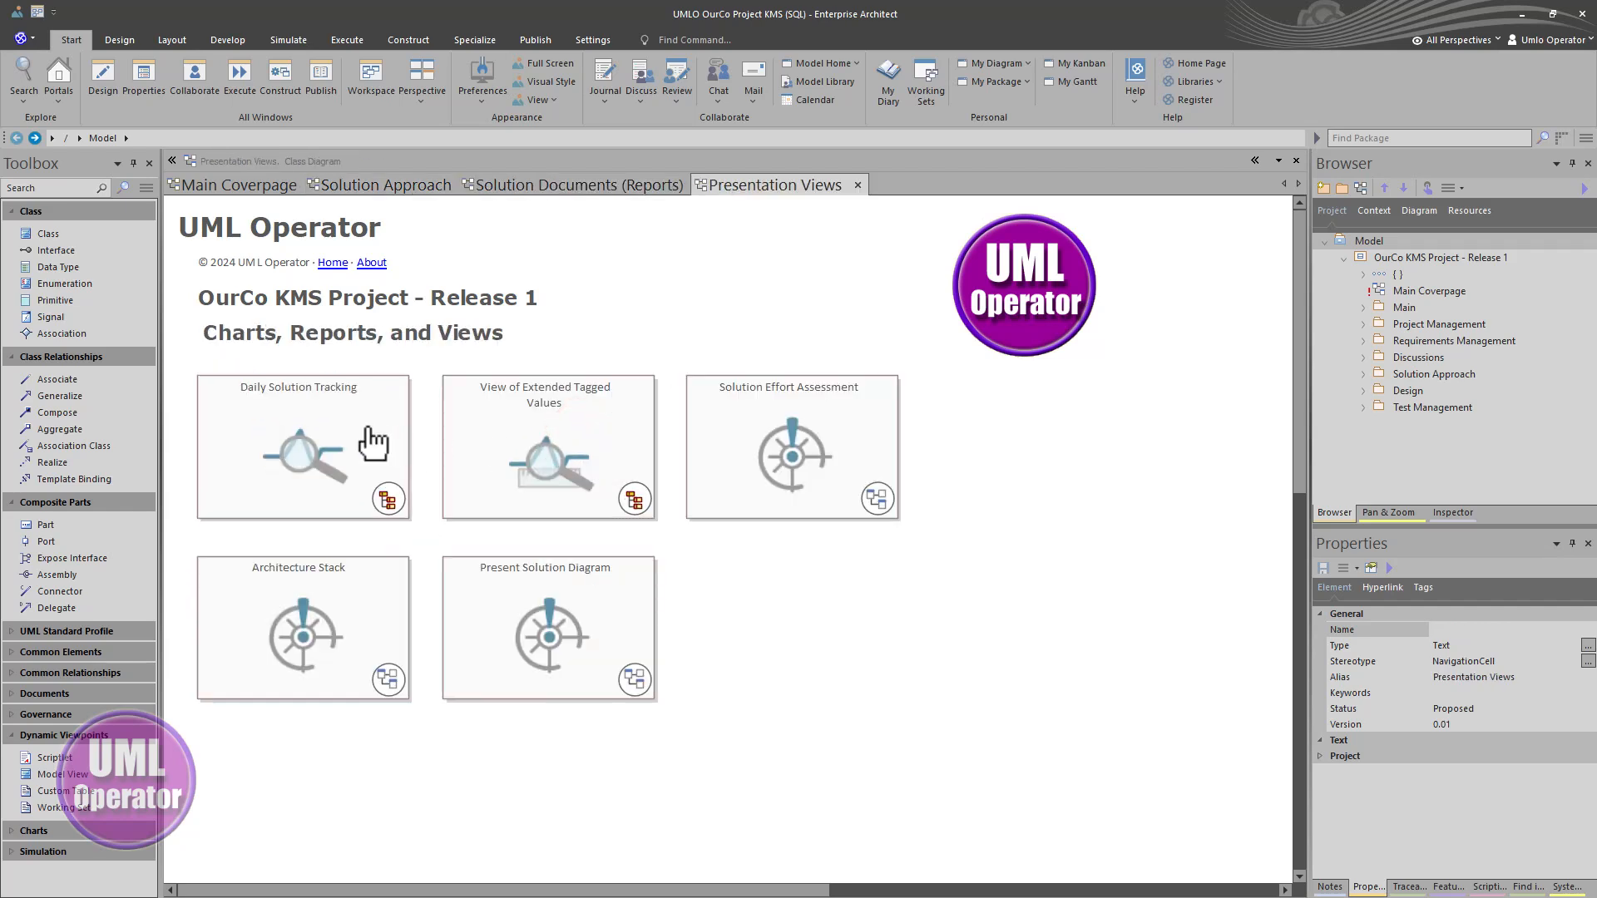
right_click(252, 187)
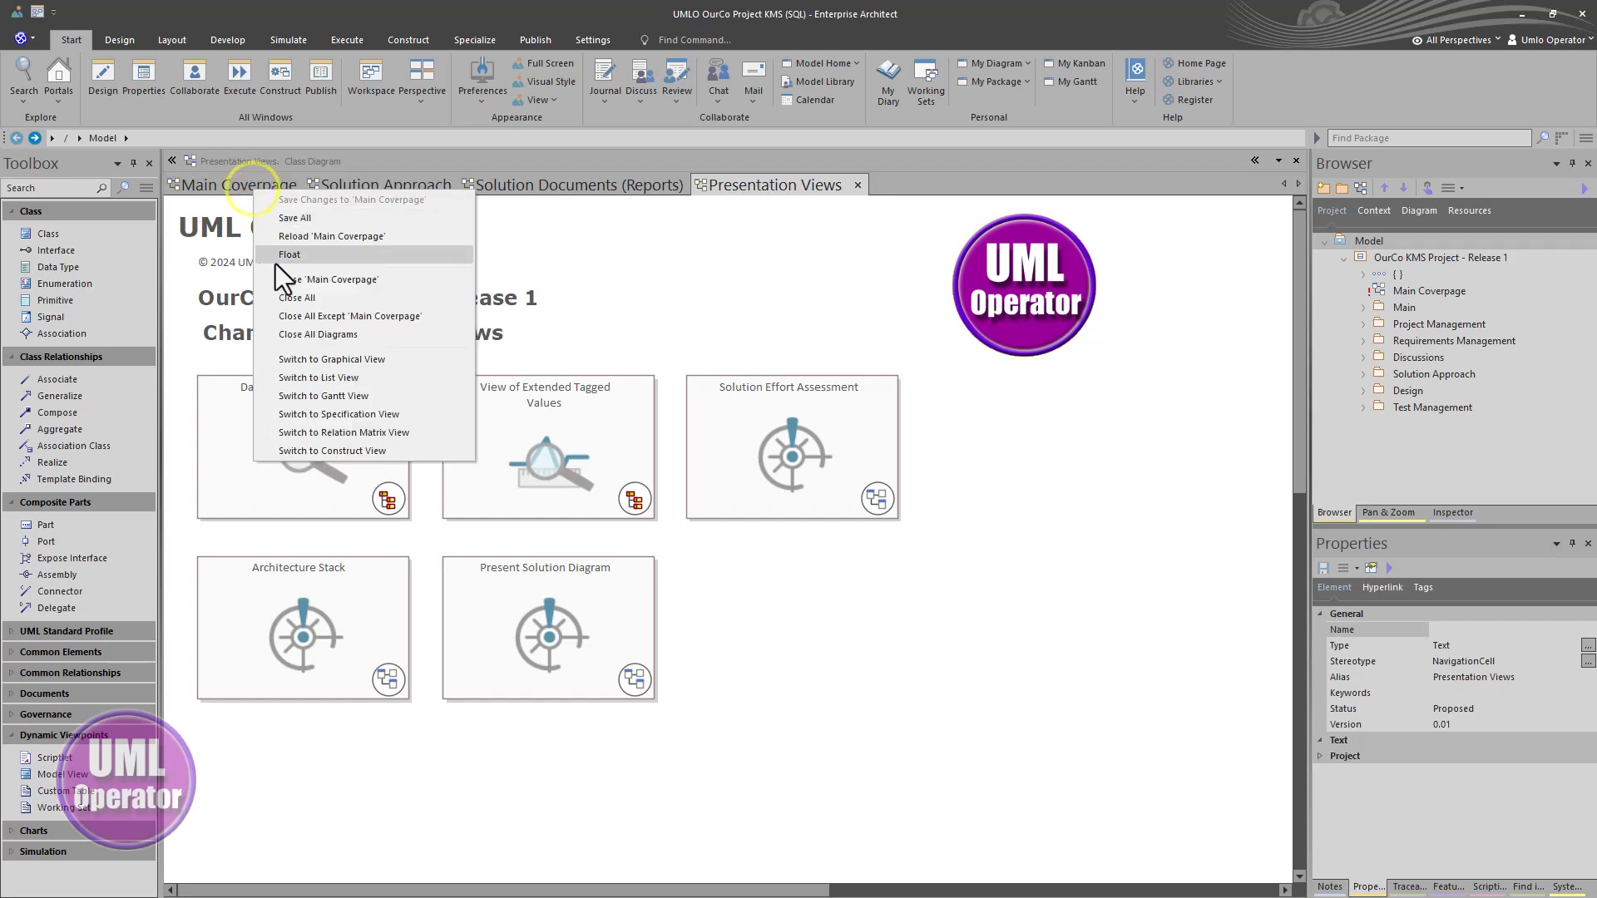
click(366, 318)
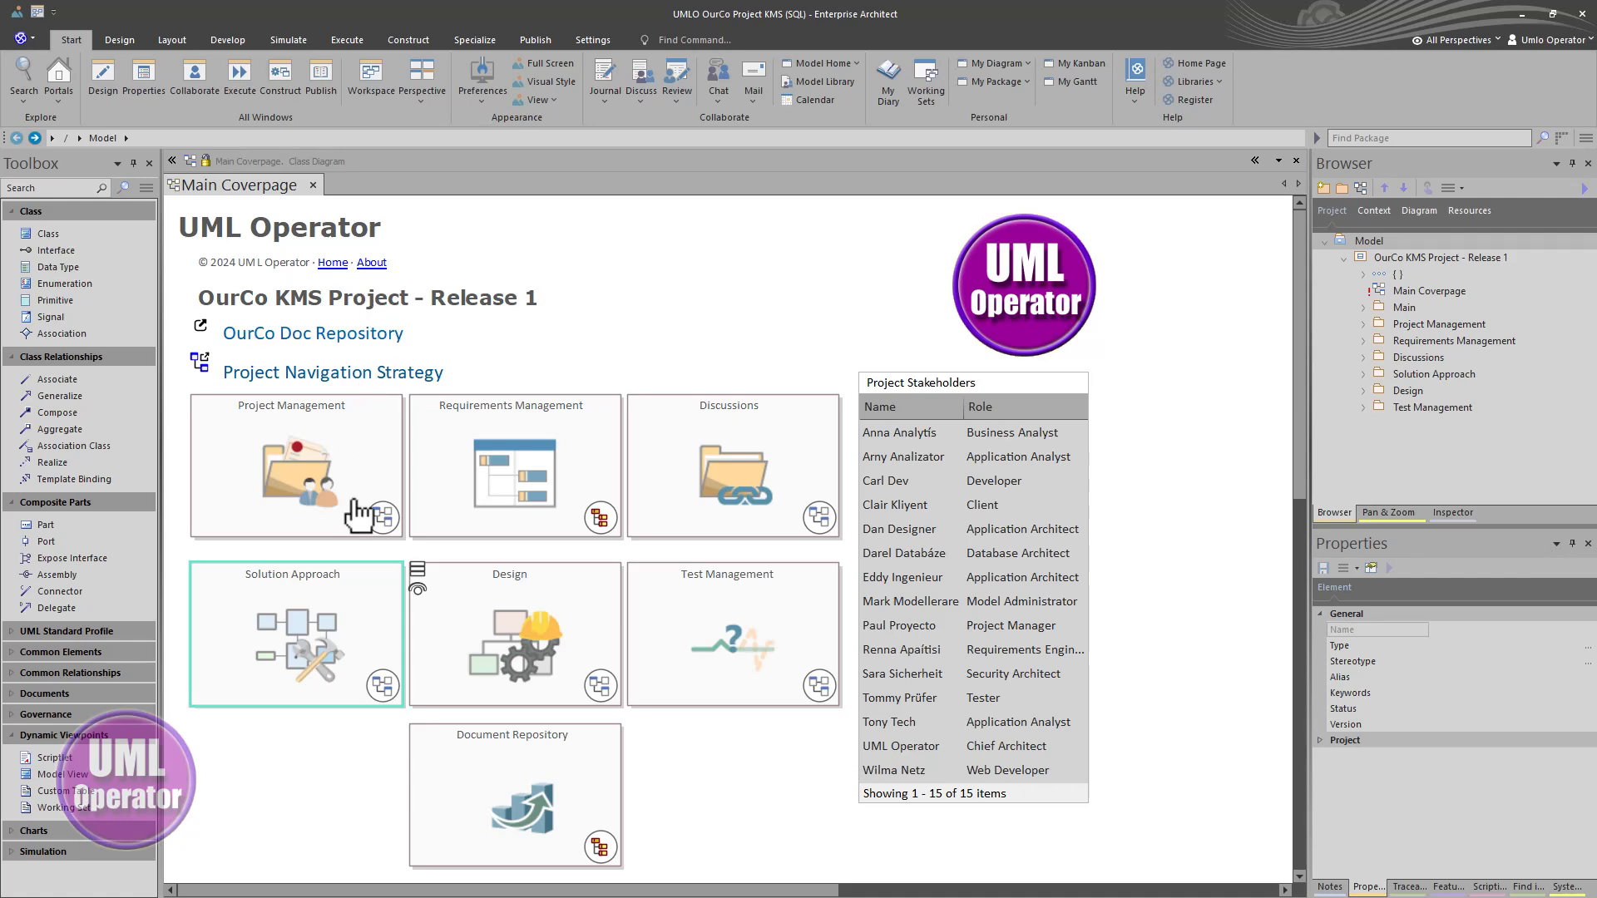
Step: Review which windows the Current Solutioning Working Set on the Solution Approach diagram includes, leaving its definition as it is
click(275, 602)
click(876, 289)
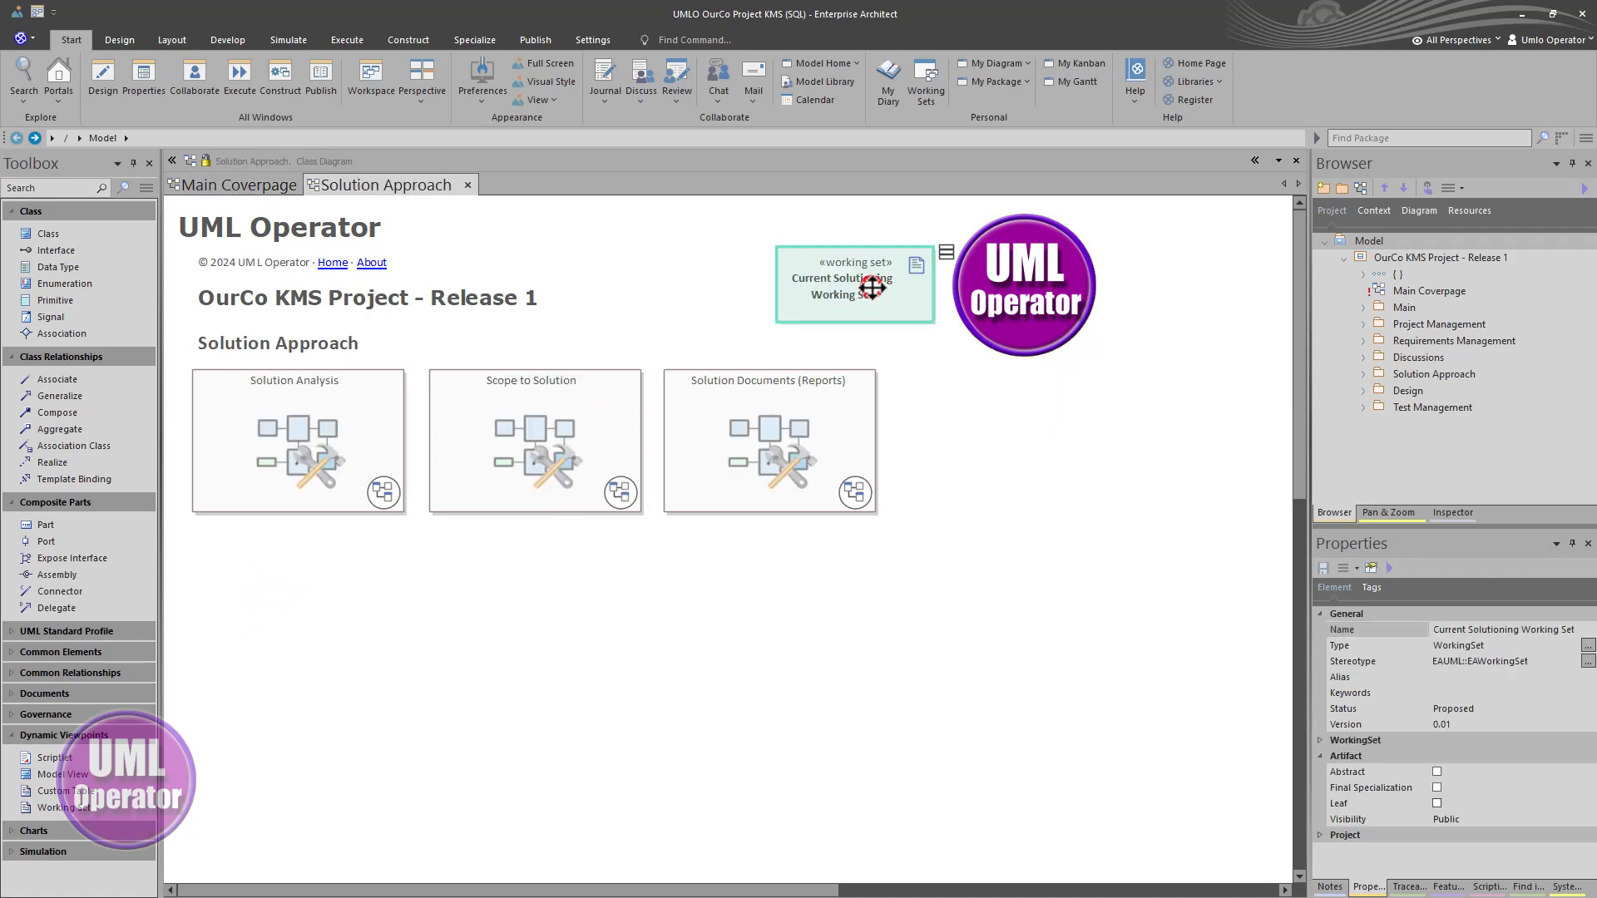
right_click(869, 310)
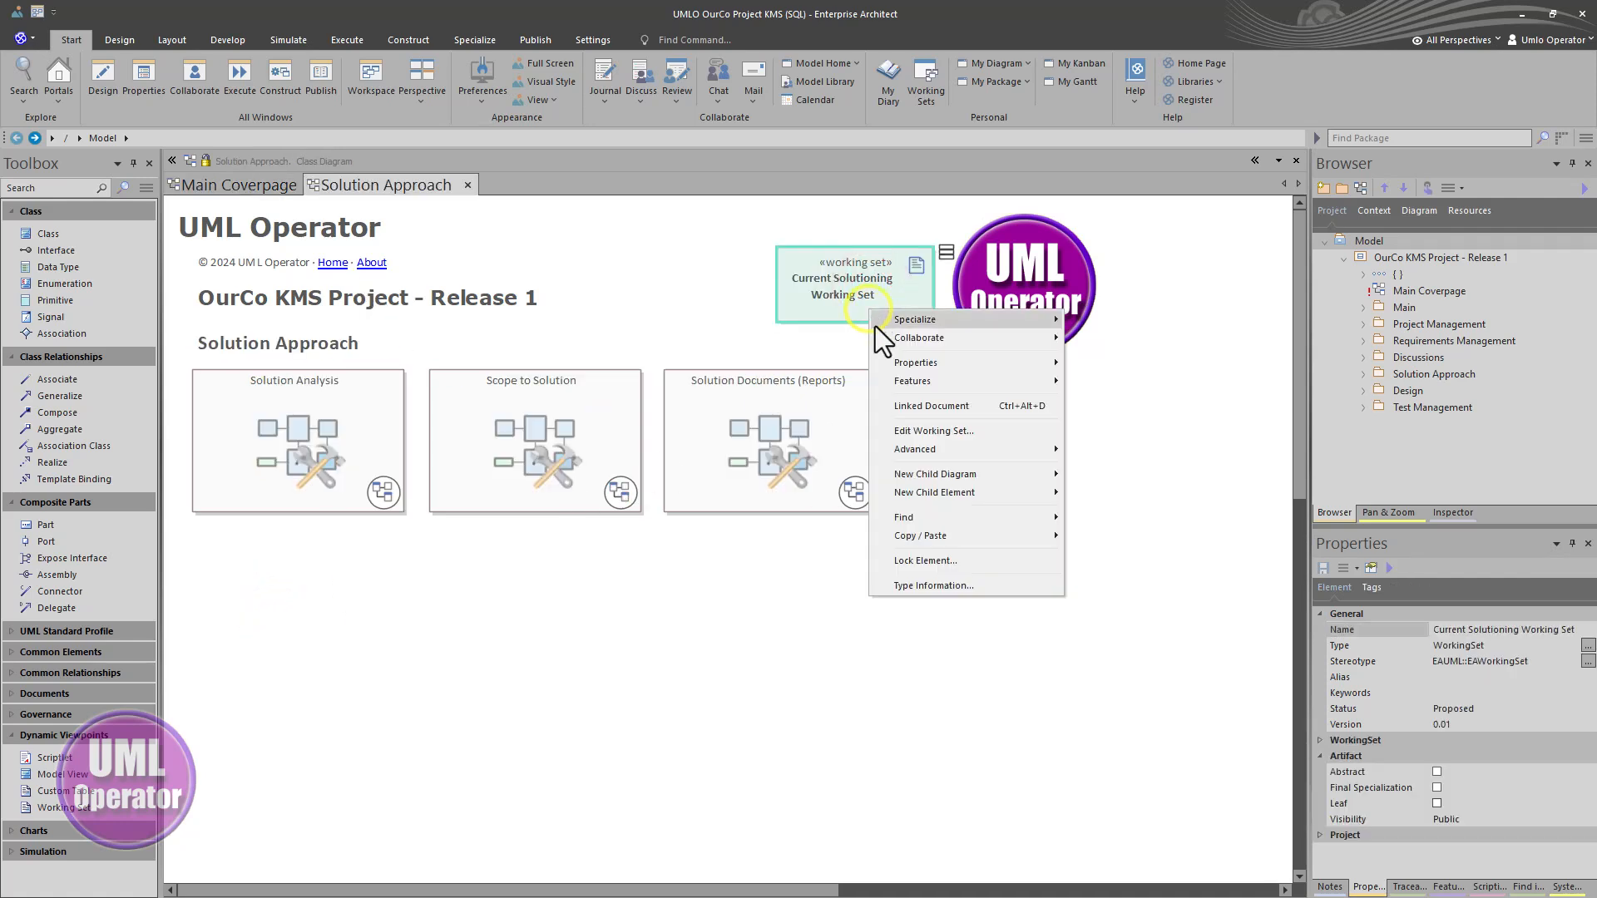
click(911, 430)
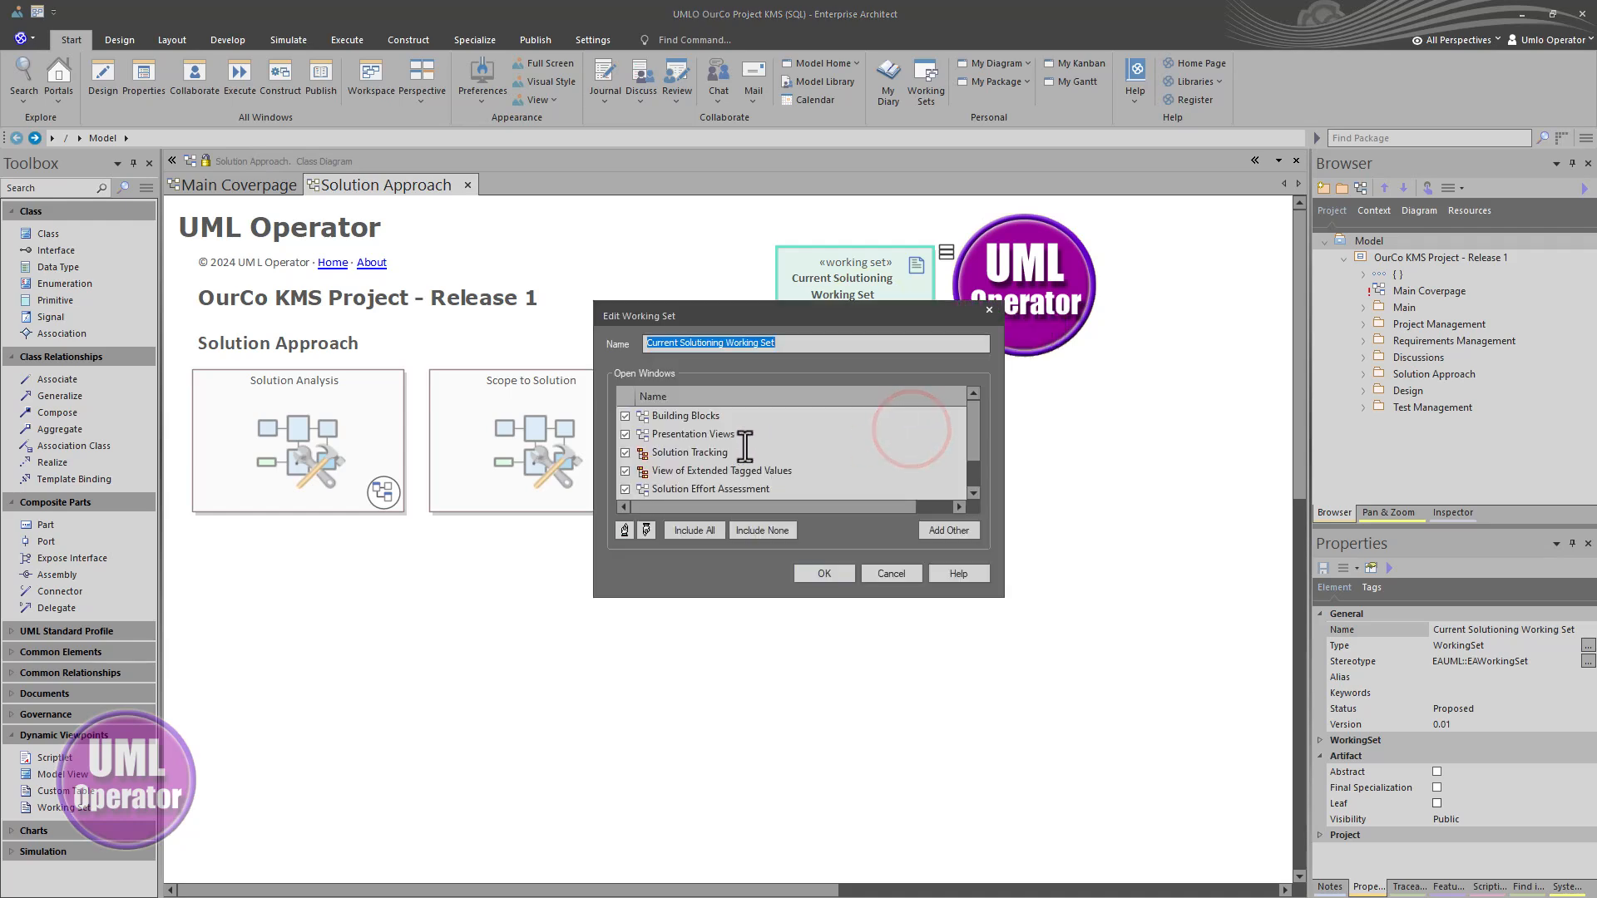
scroll(701, 448, down, 1)
scroll(697, 446, up, 1)
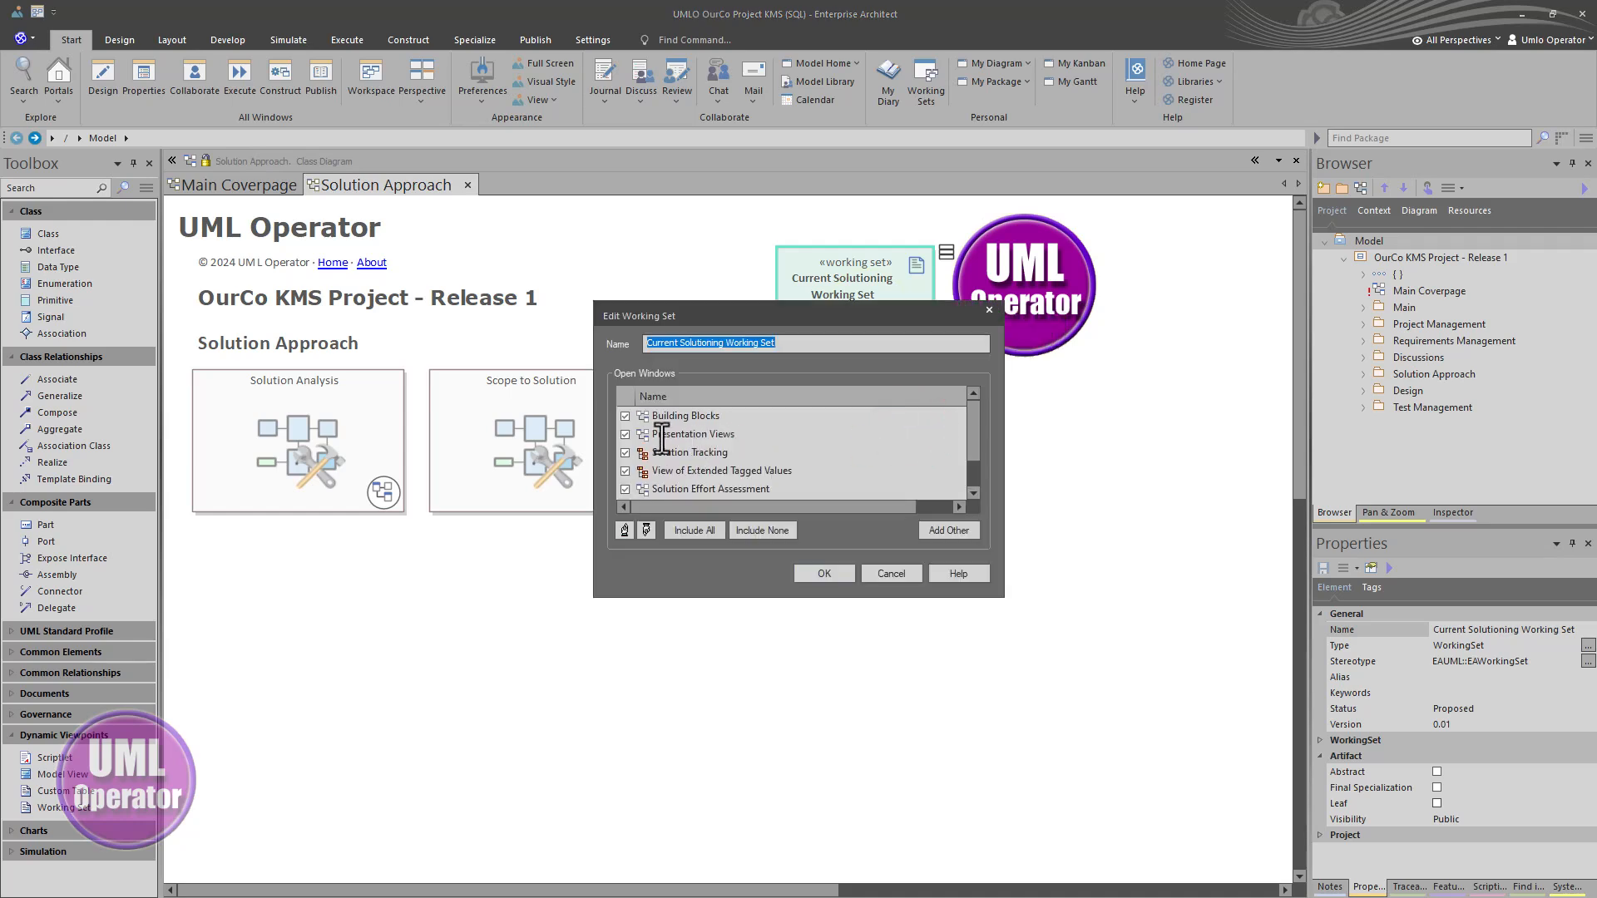
click(891, 574)
Step: Open all diagrams of the Current Solutioning Working Set and show Building Blocks
double_click(849, 315)
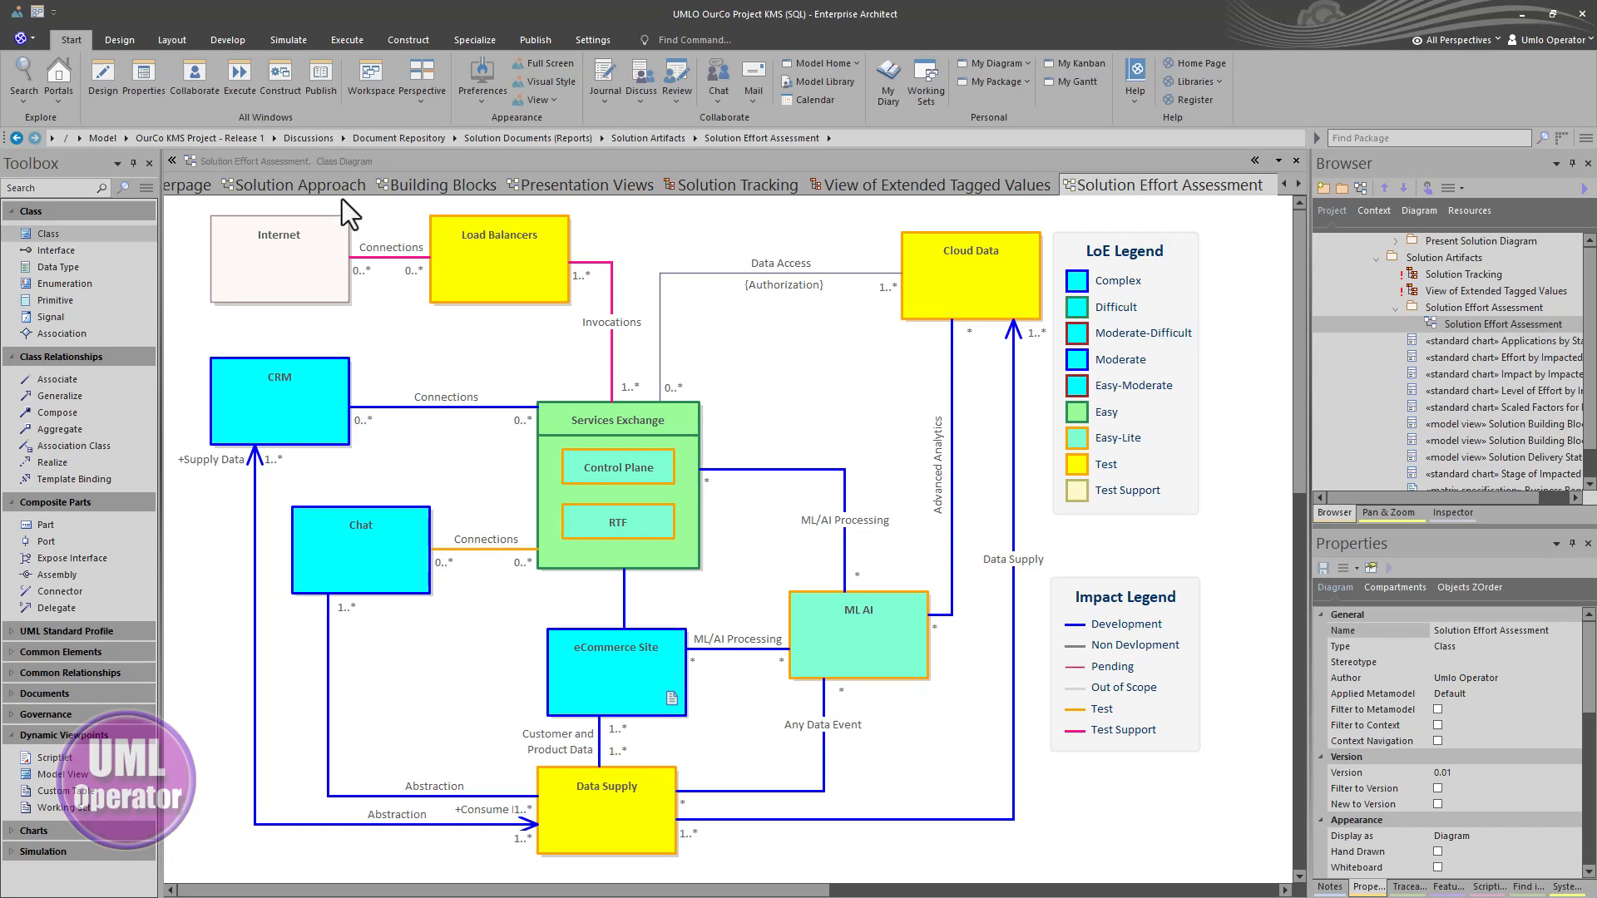
click(417, 187)
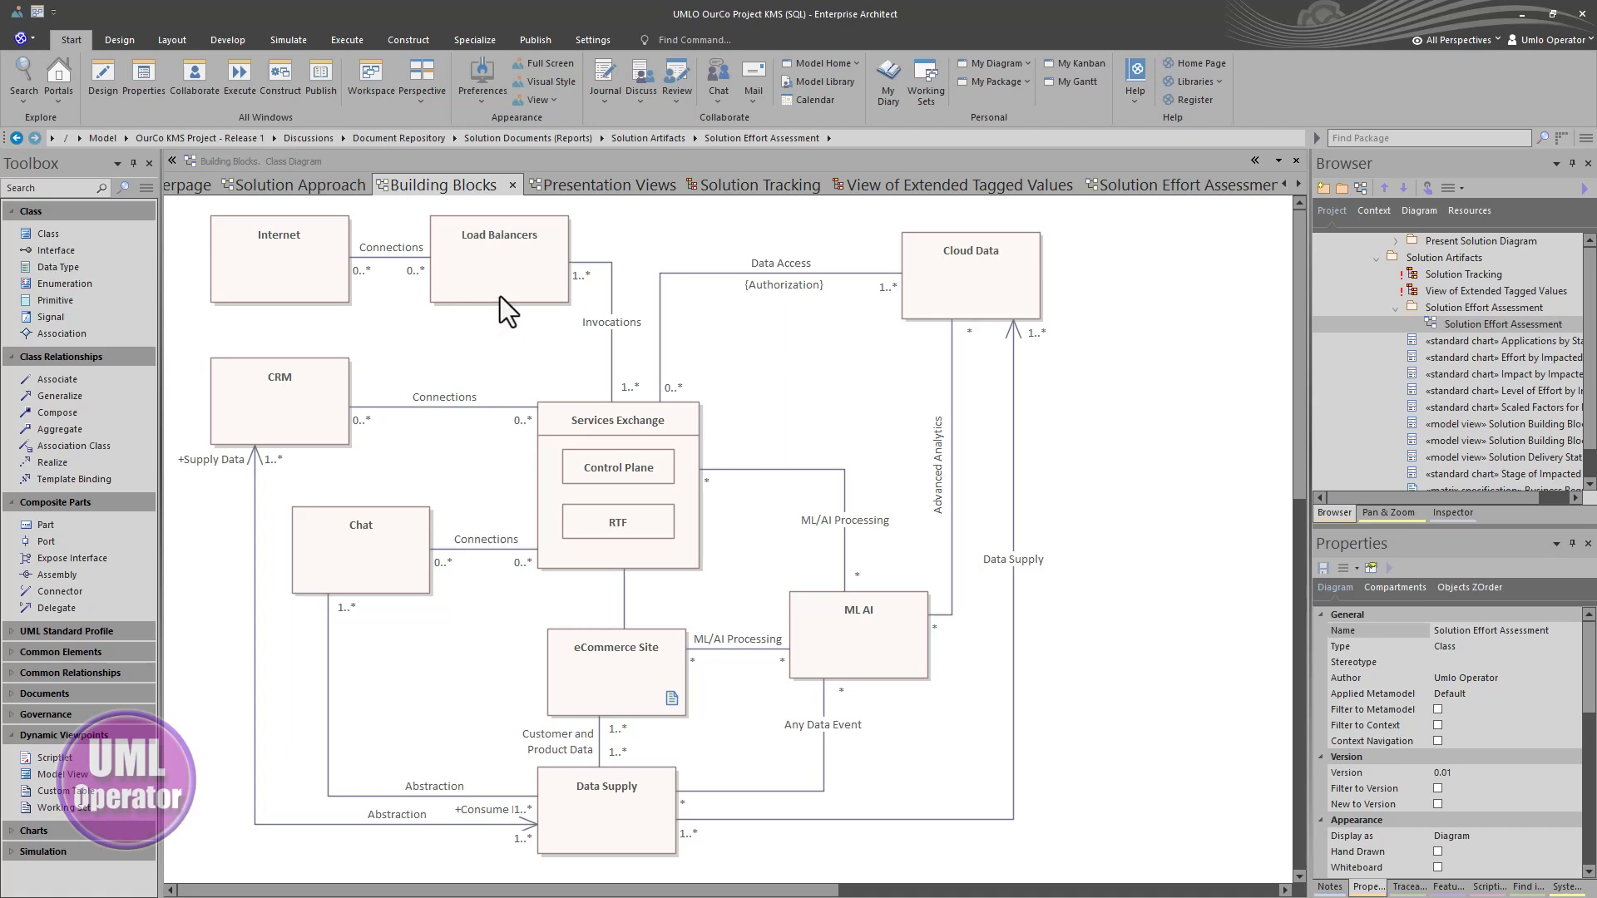
Step: On Presentation Views, preview the diagrams linked from Daily Solution Tracking, View of Extended Tagged Values and Solution Effort Assessment
click(595, 186)
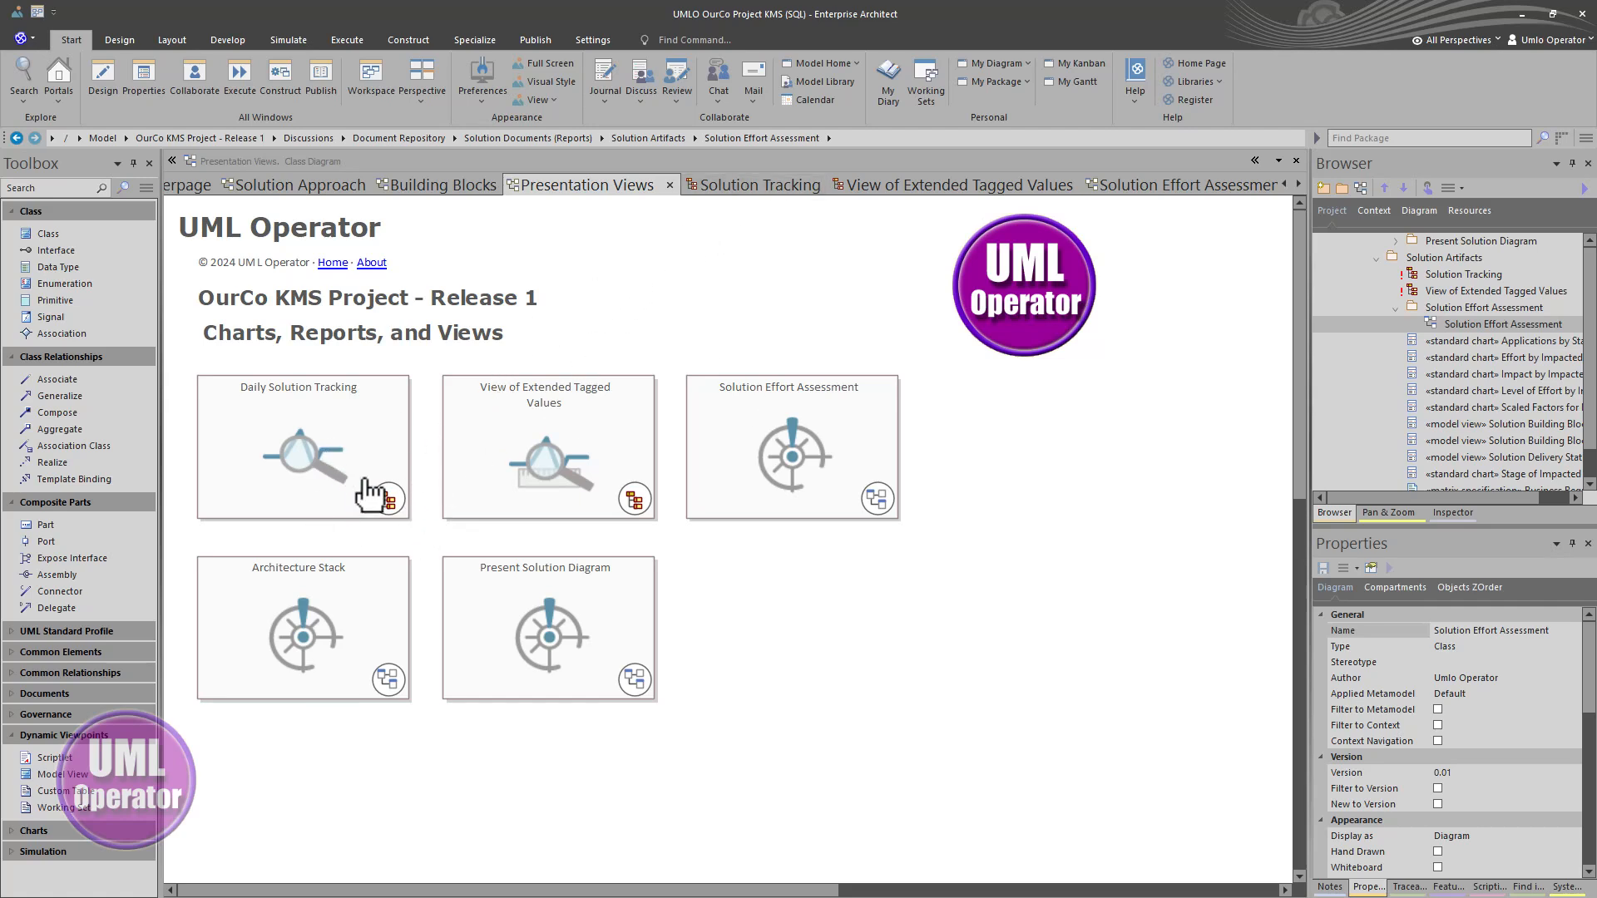
click(388, 499)
click(441, 819)
click(634, 500)
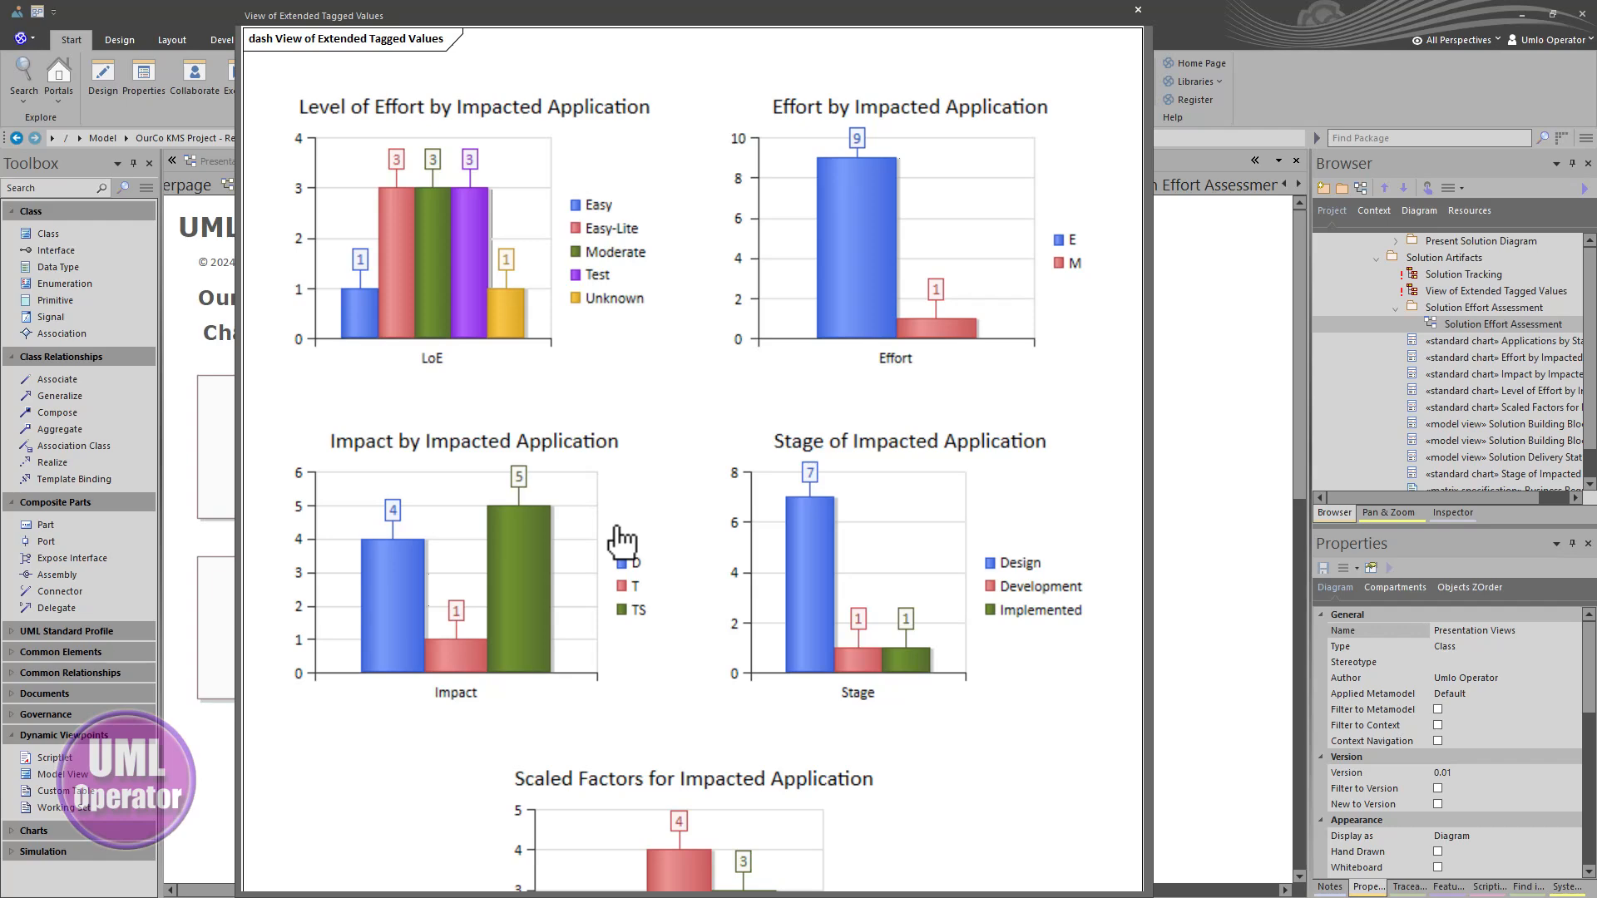
click(203, 800)
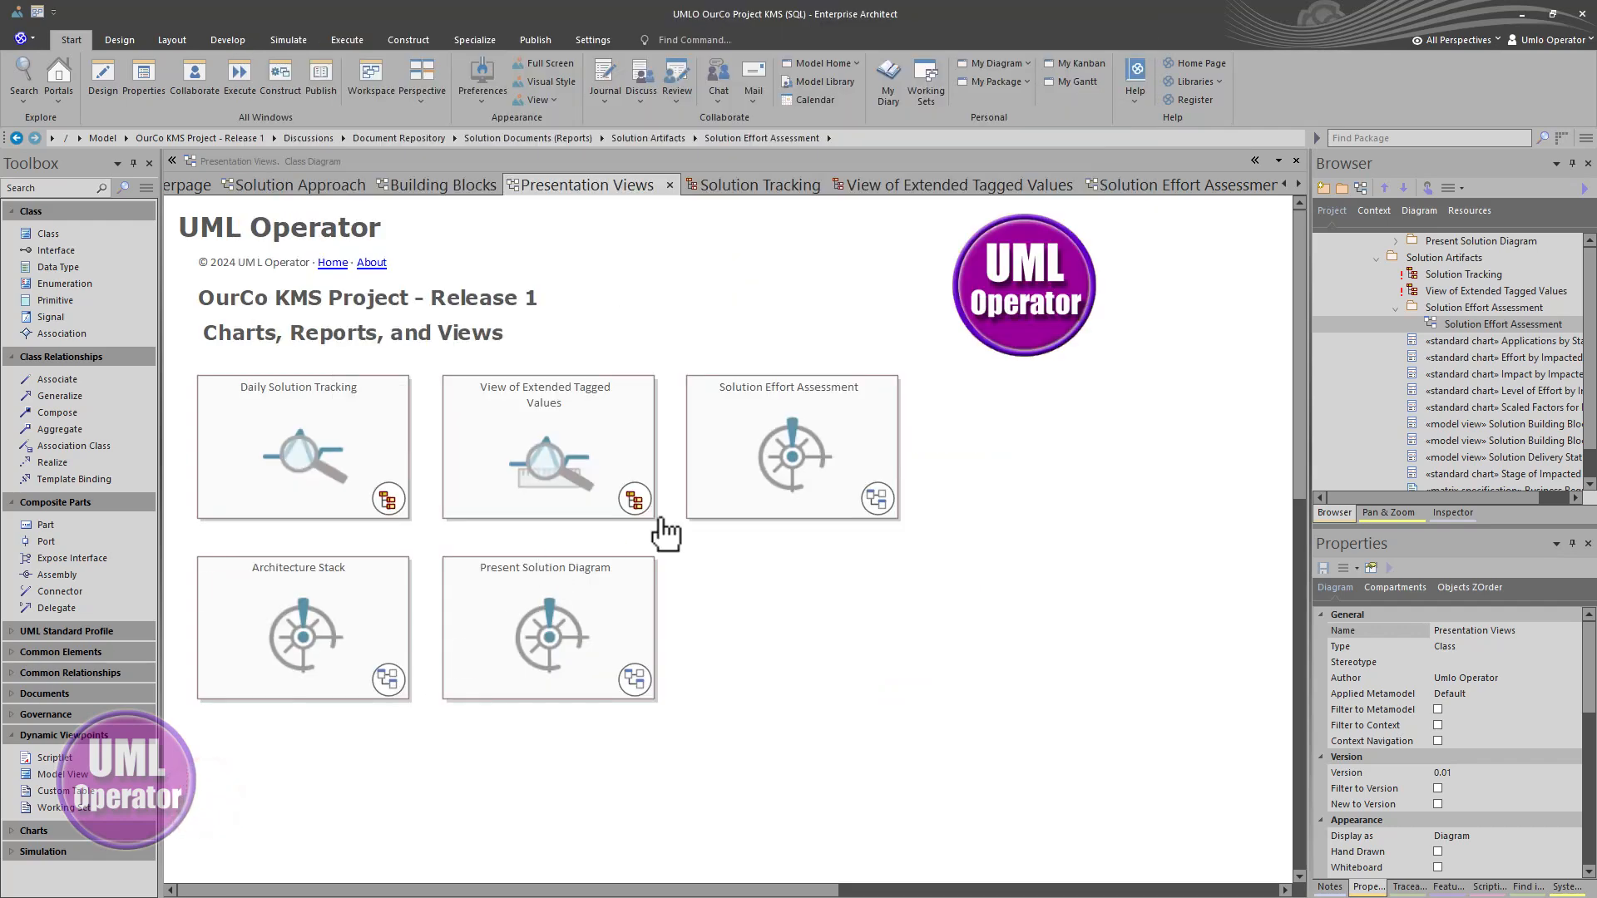
click(878, 501)
click(572, 848)
Step: Examine the Solution Tracking charts, check the source settings of Applications by Status, and compare them with the Building Blocks diagram
click(735, 185)
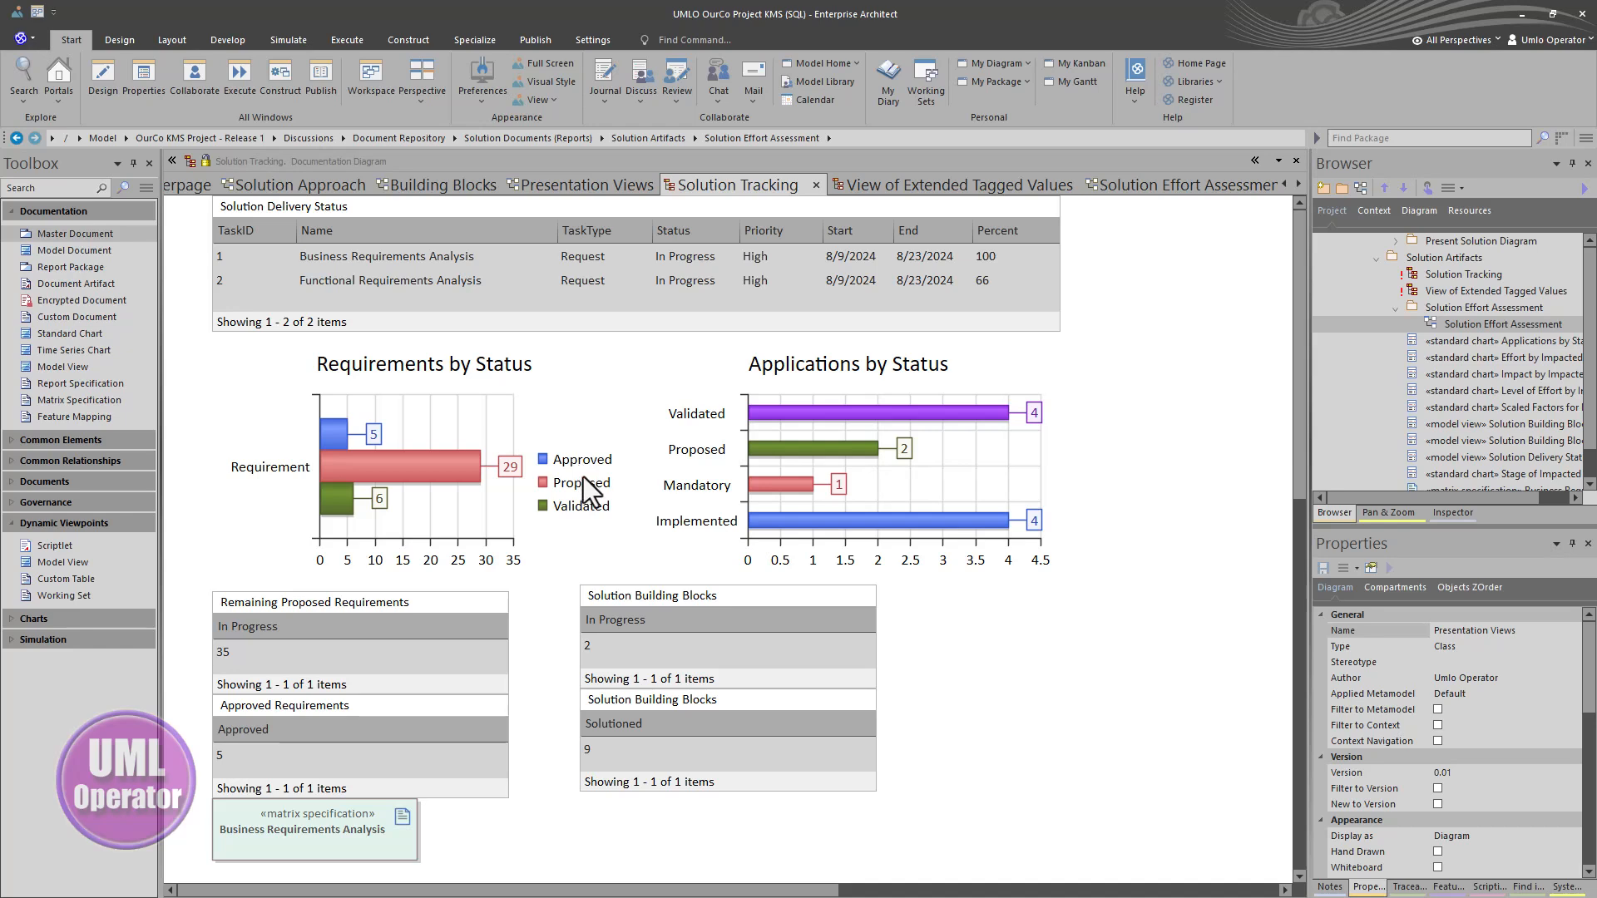
click(442, 472)
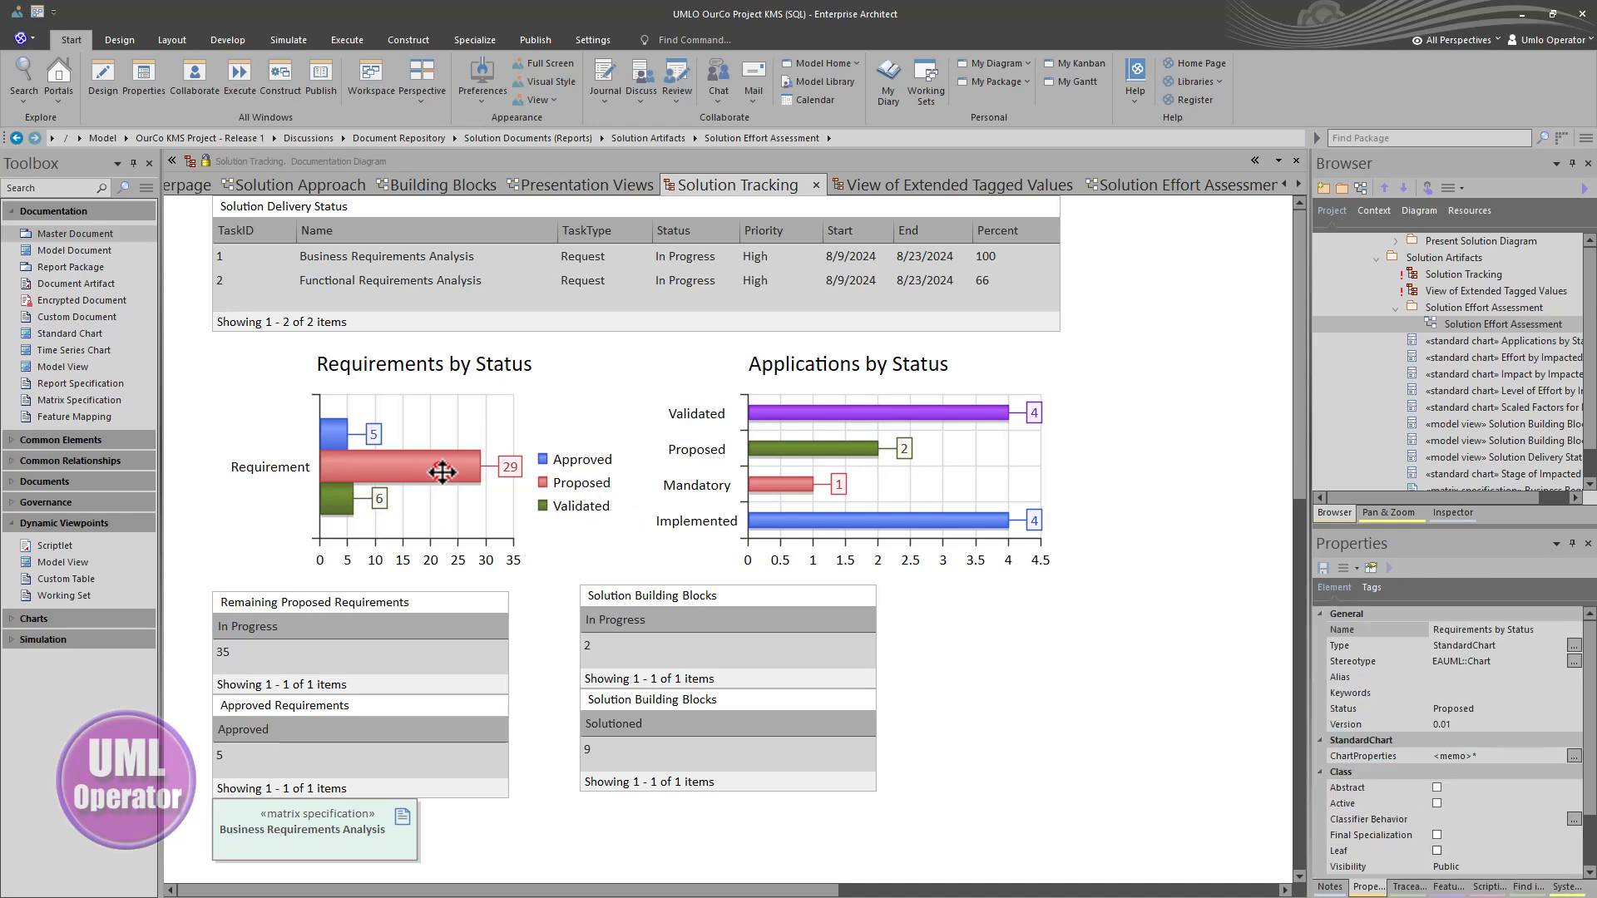
click(874, 495)
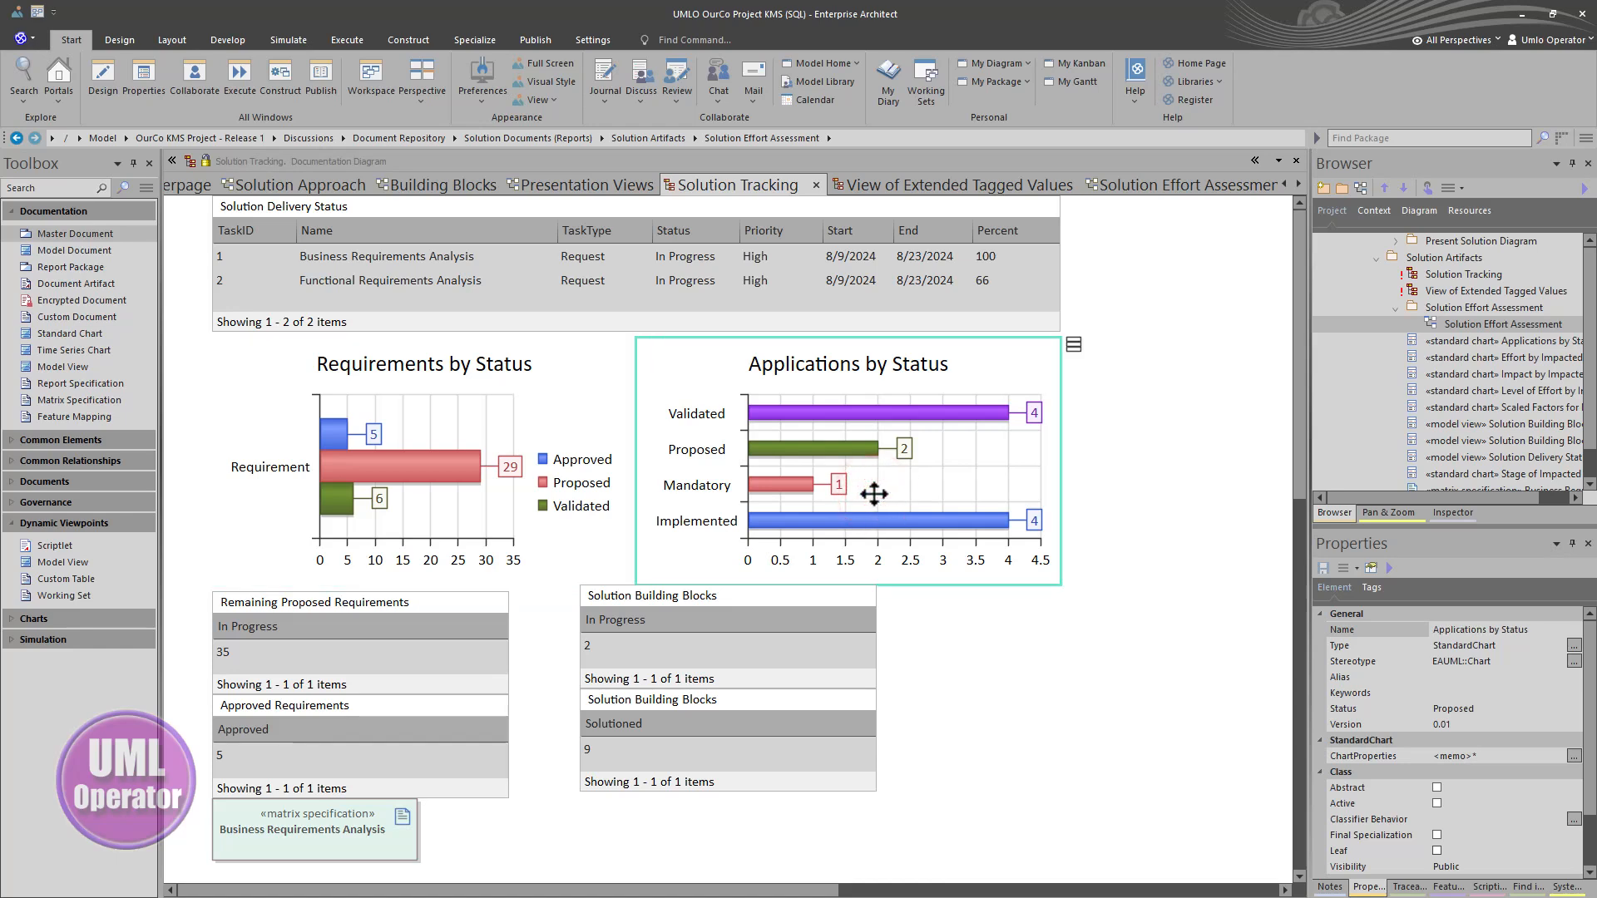
click(867, 491)
double_click(868, 491)
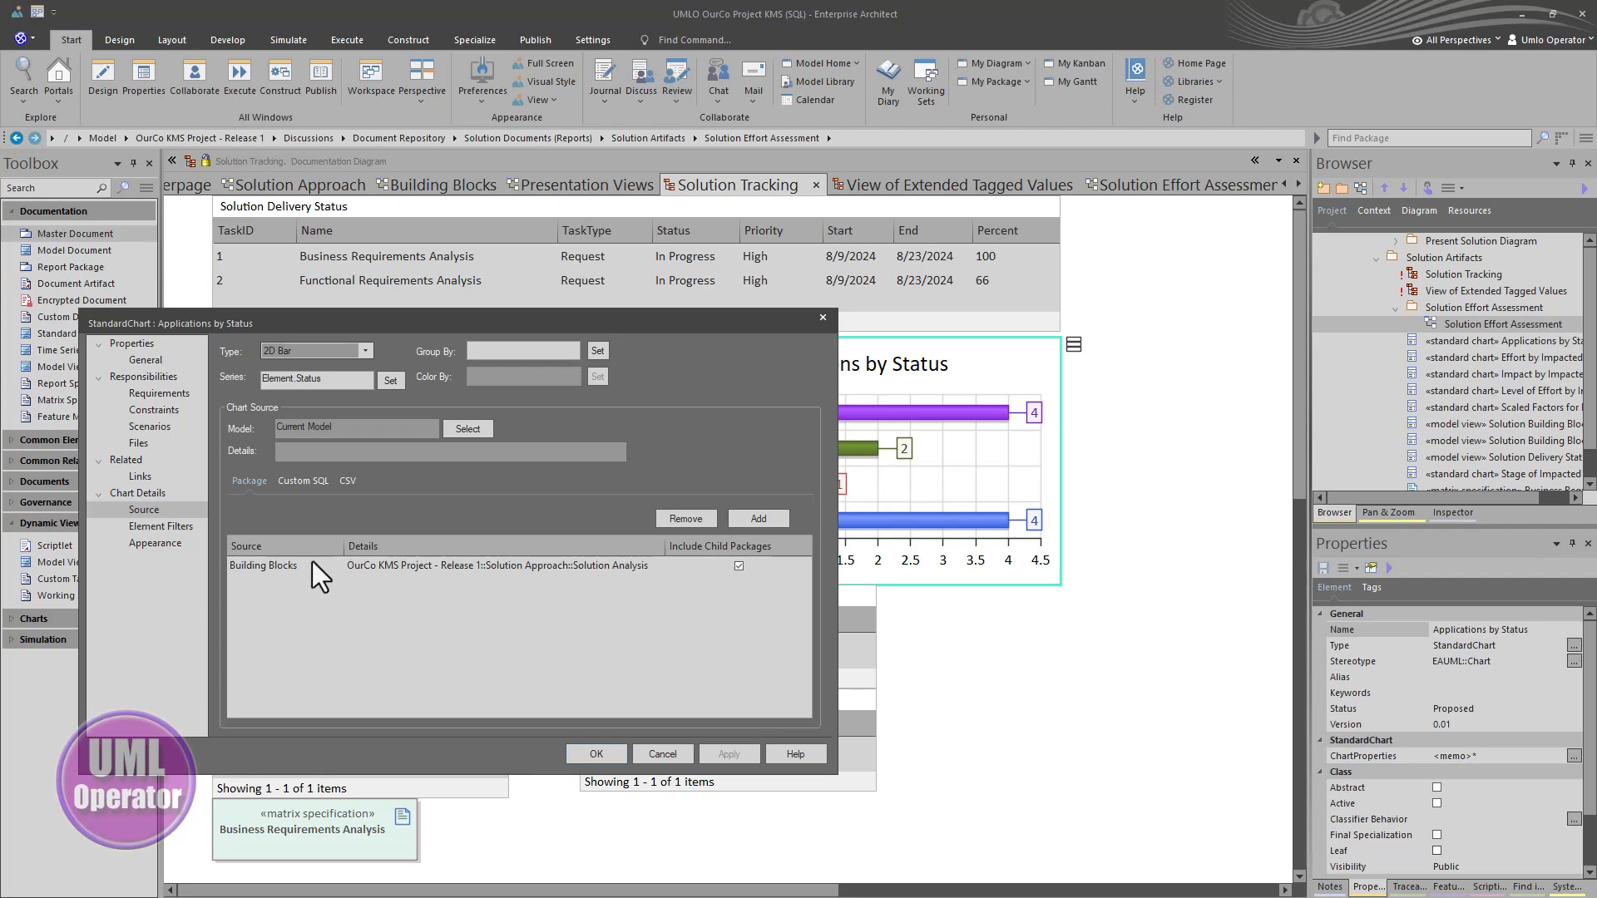
click(660, 754)
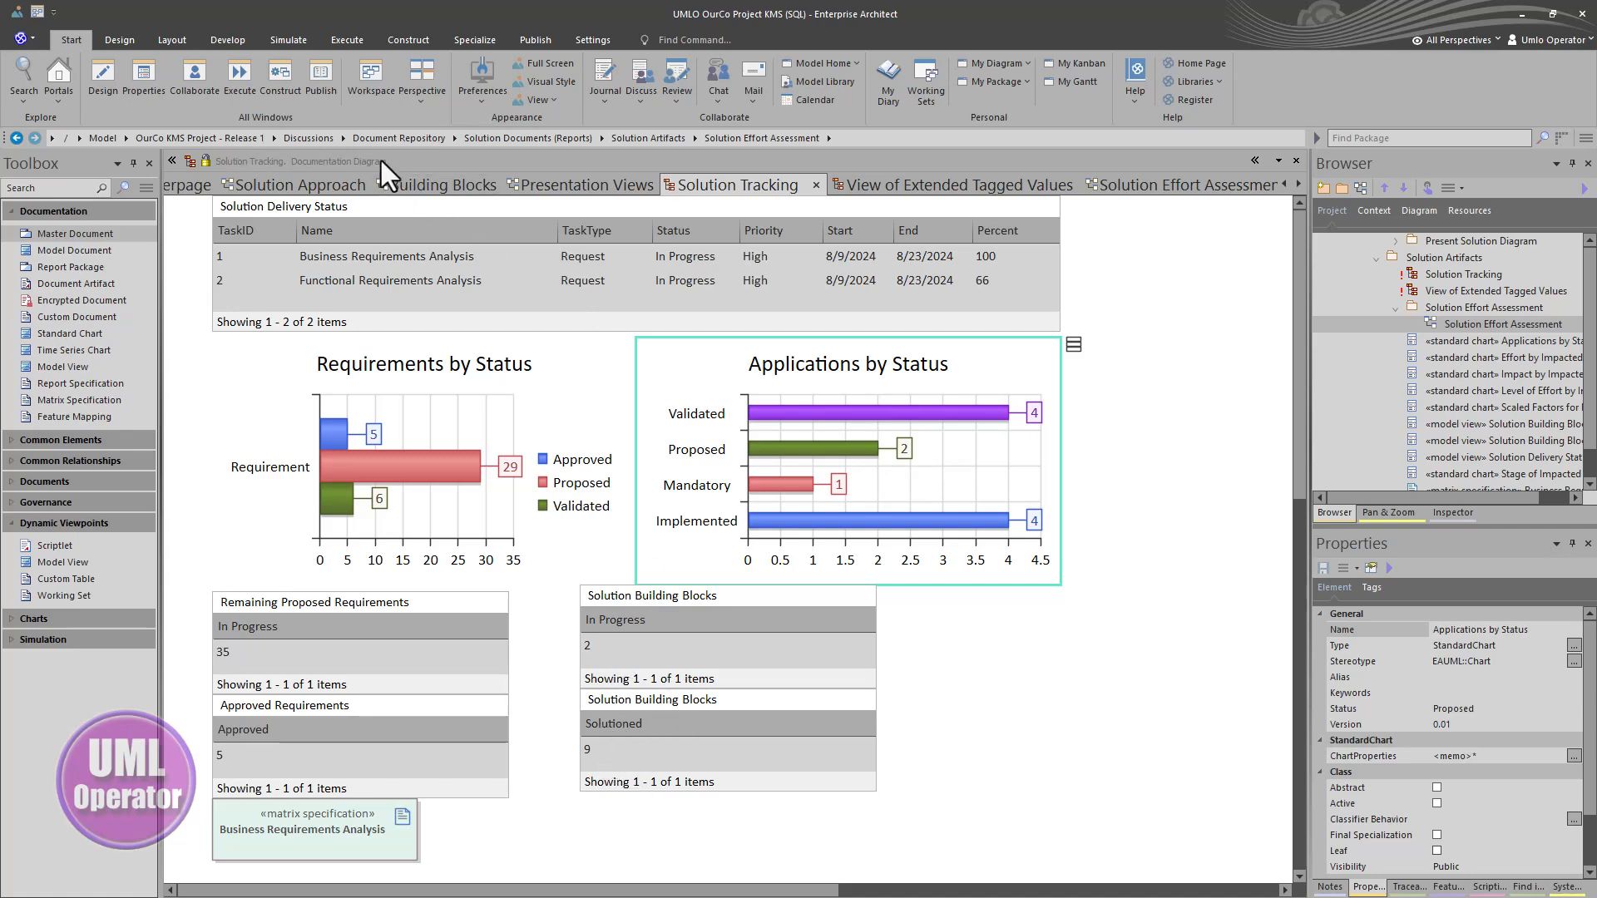
click(406, 185)
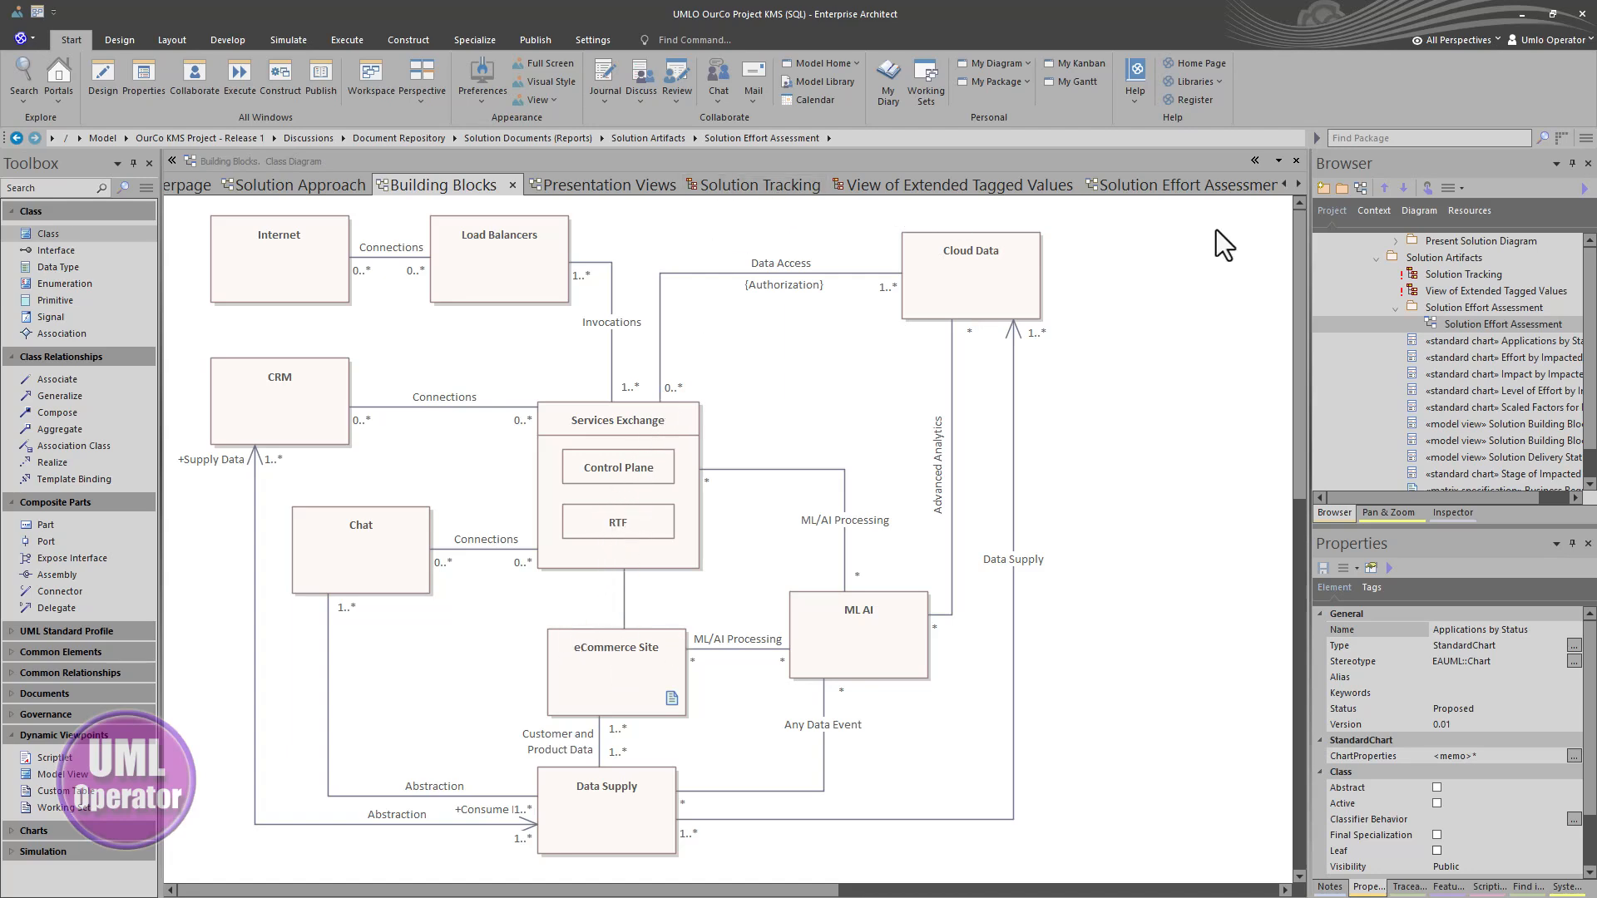
click(788, 185)
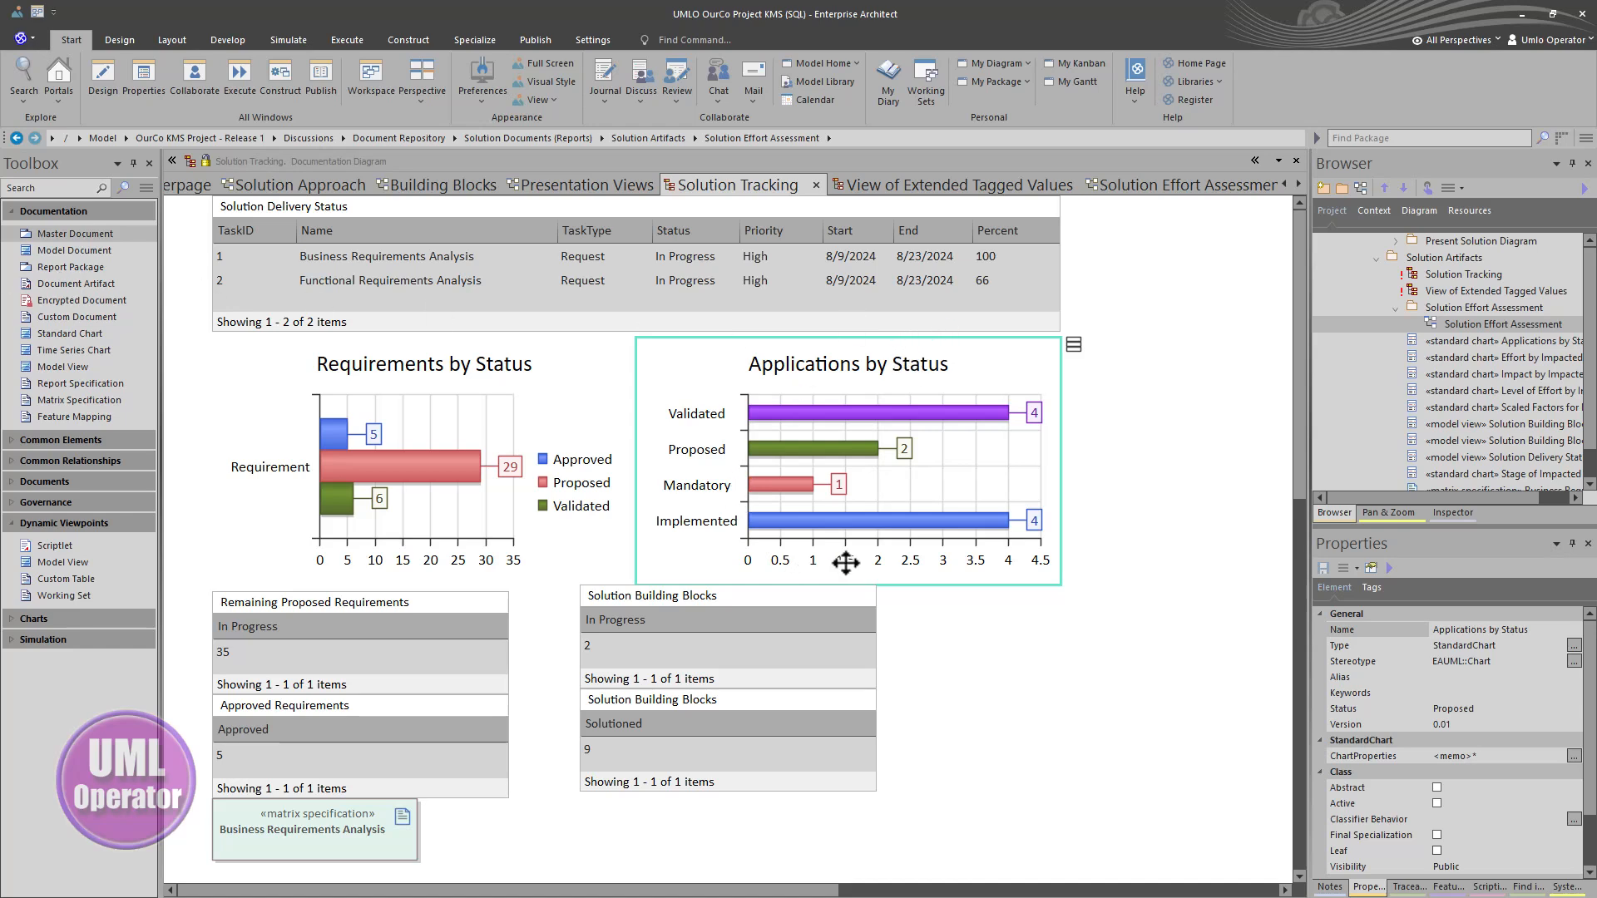
Step: Examine the level of effort, effort, impact, stage and scaled factors charts in View of Extended Tagged Values
click(915, 187)
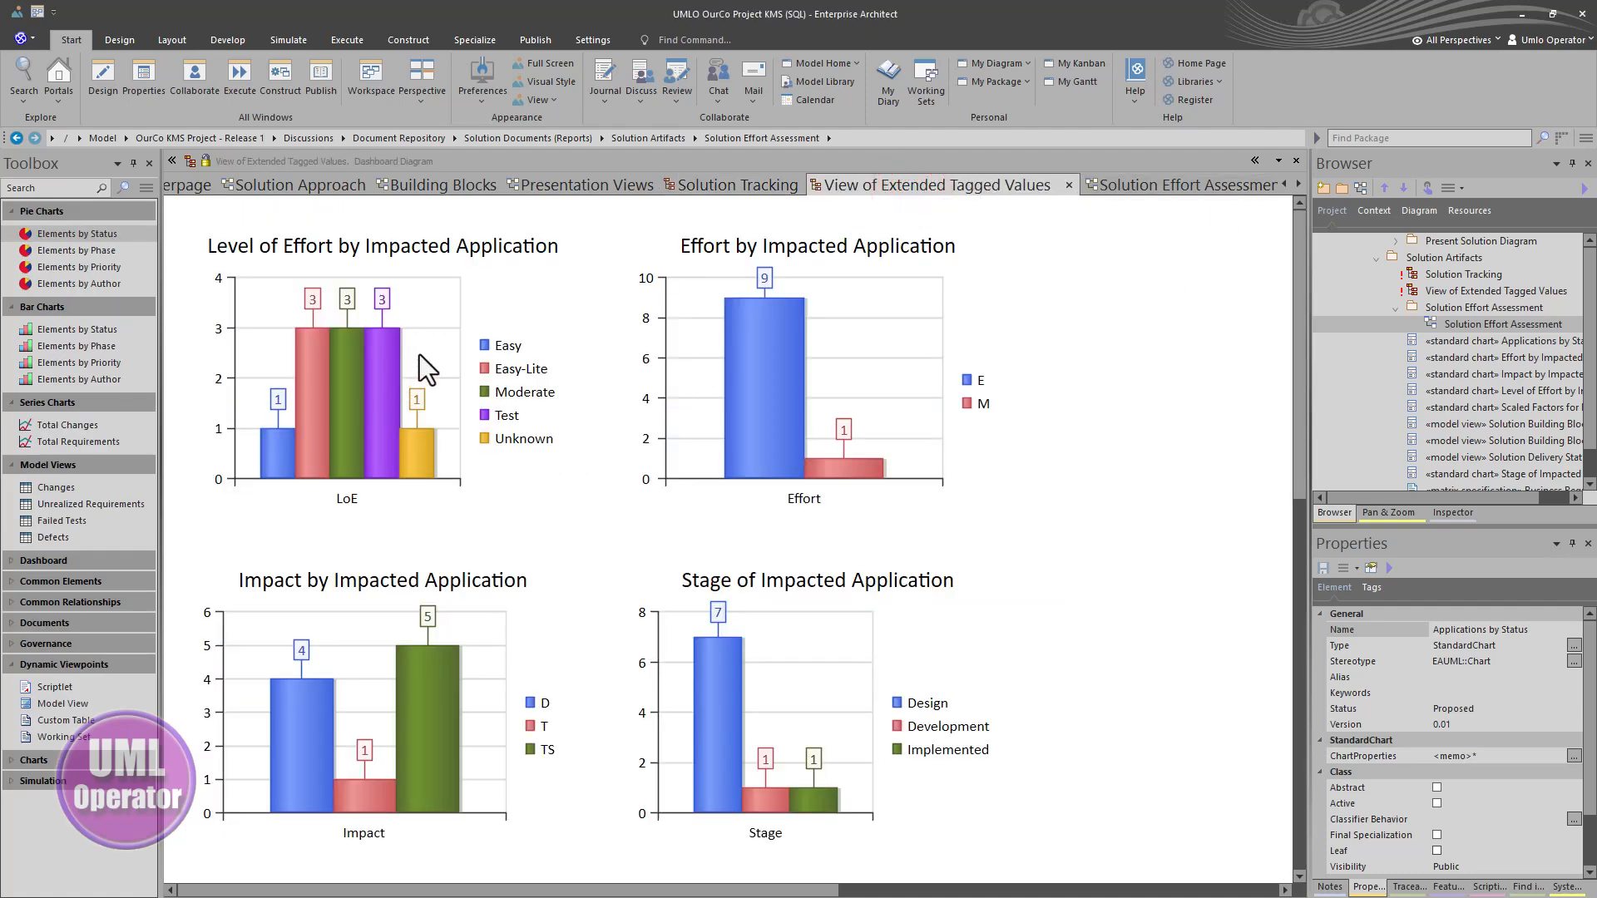
click(319, 361)
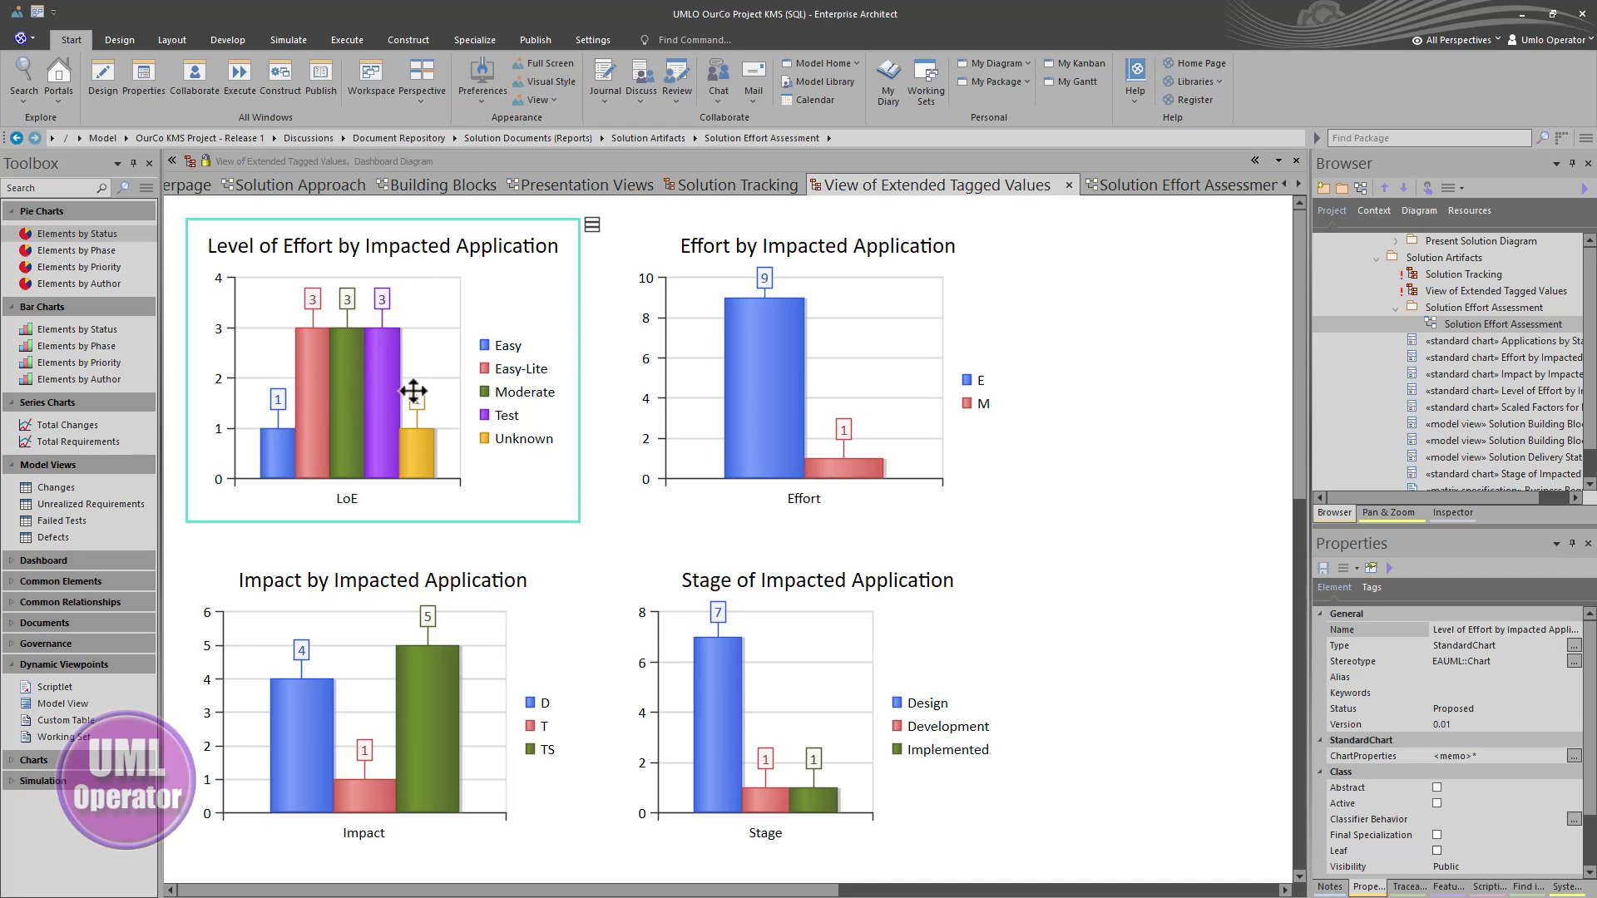
click(795, 400)
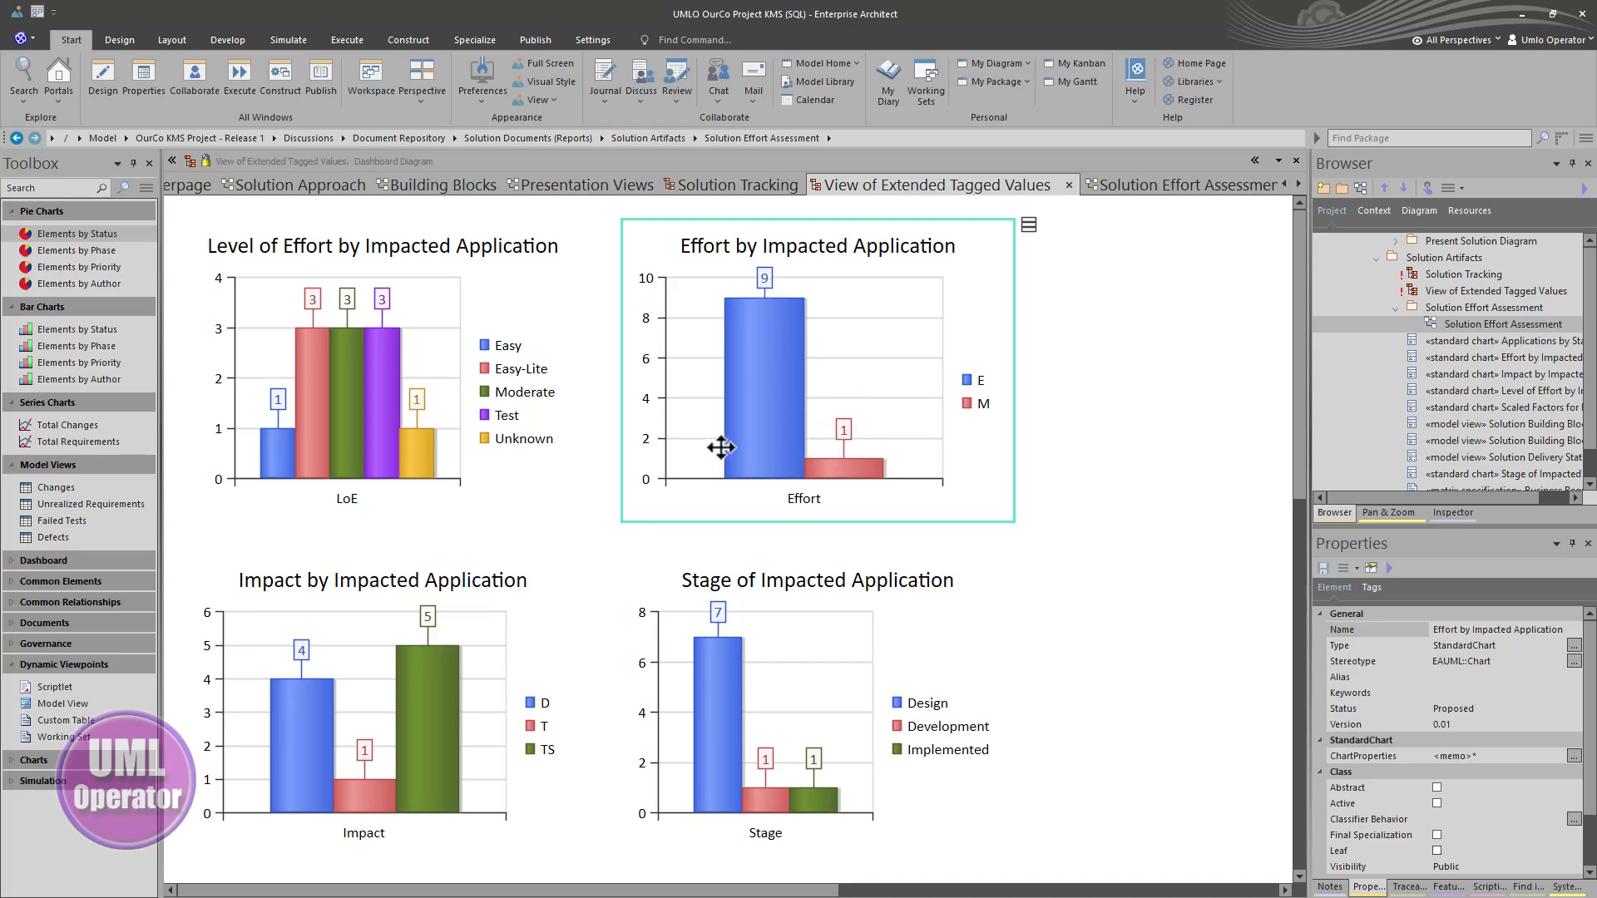
click(501, 648)
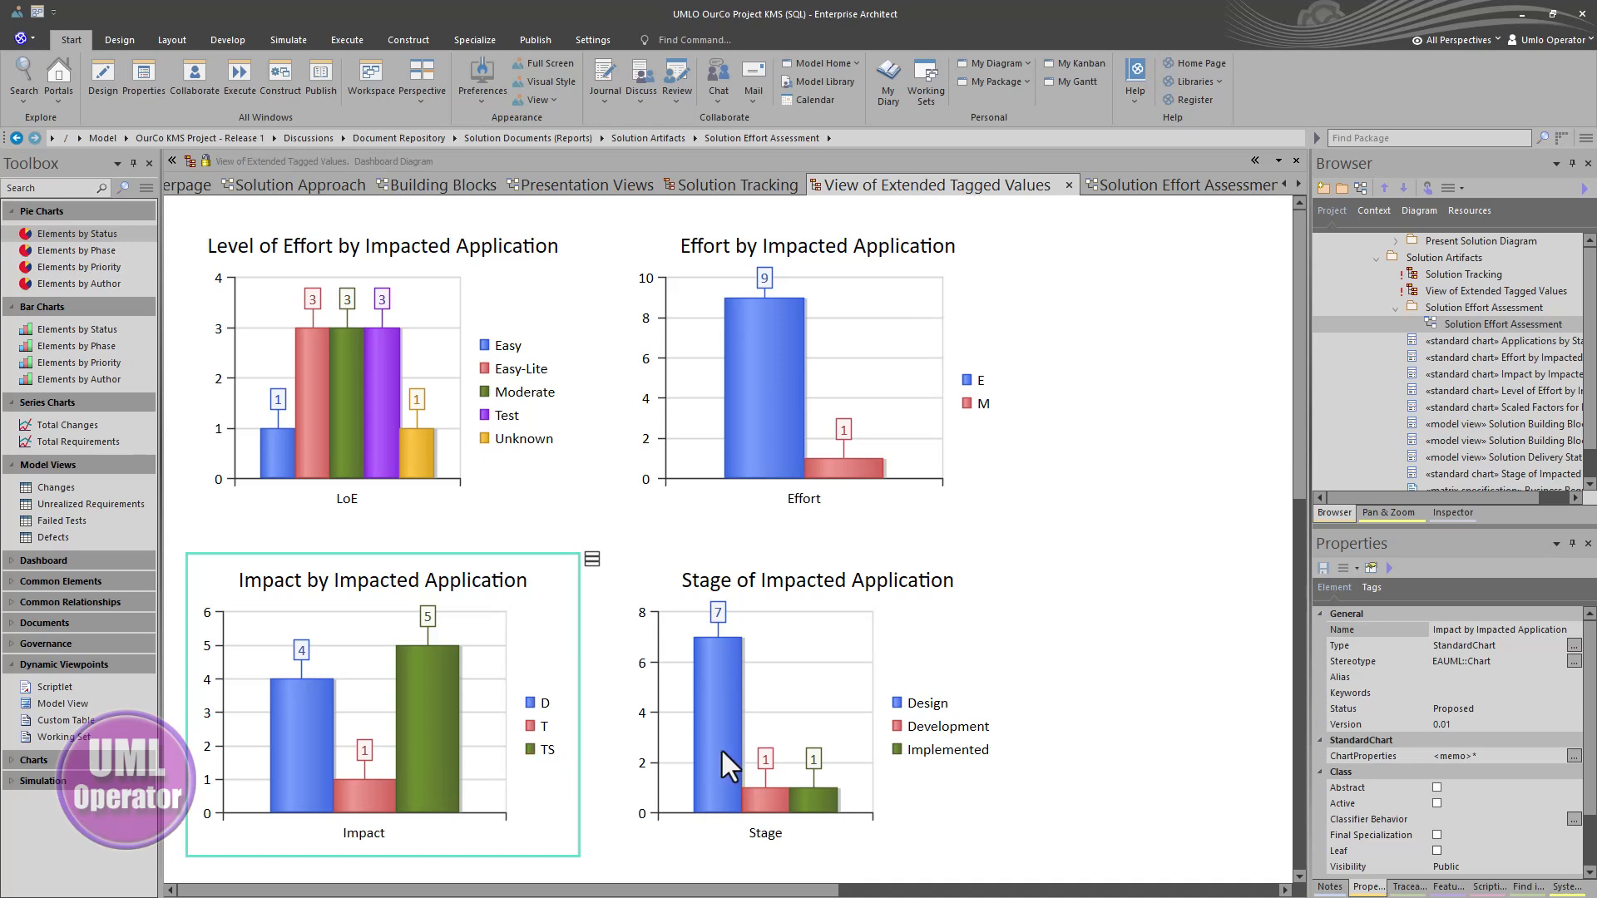
click(791, 727)
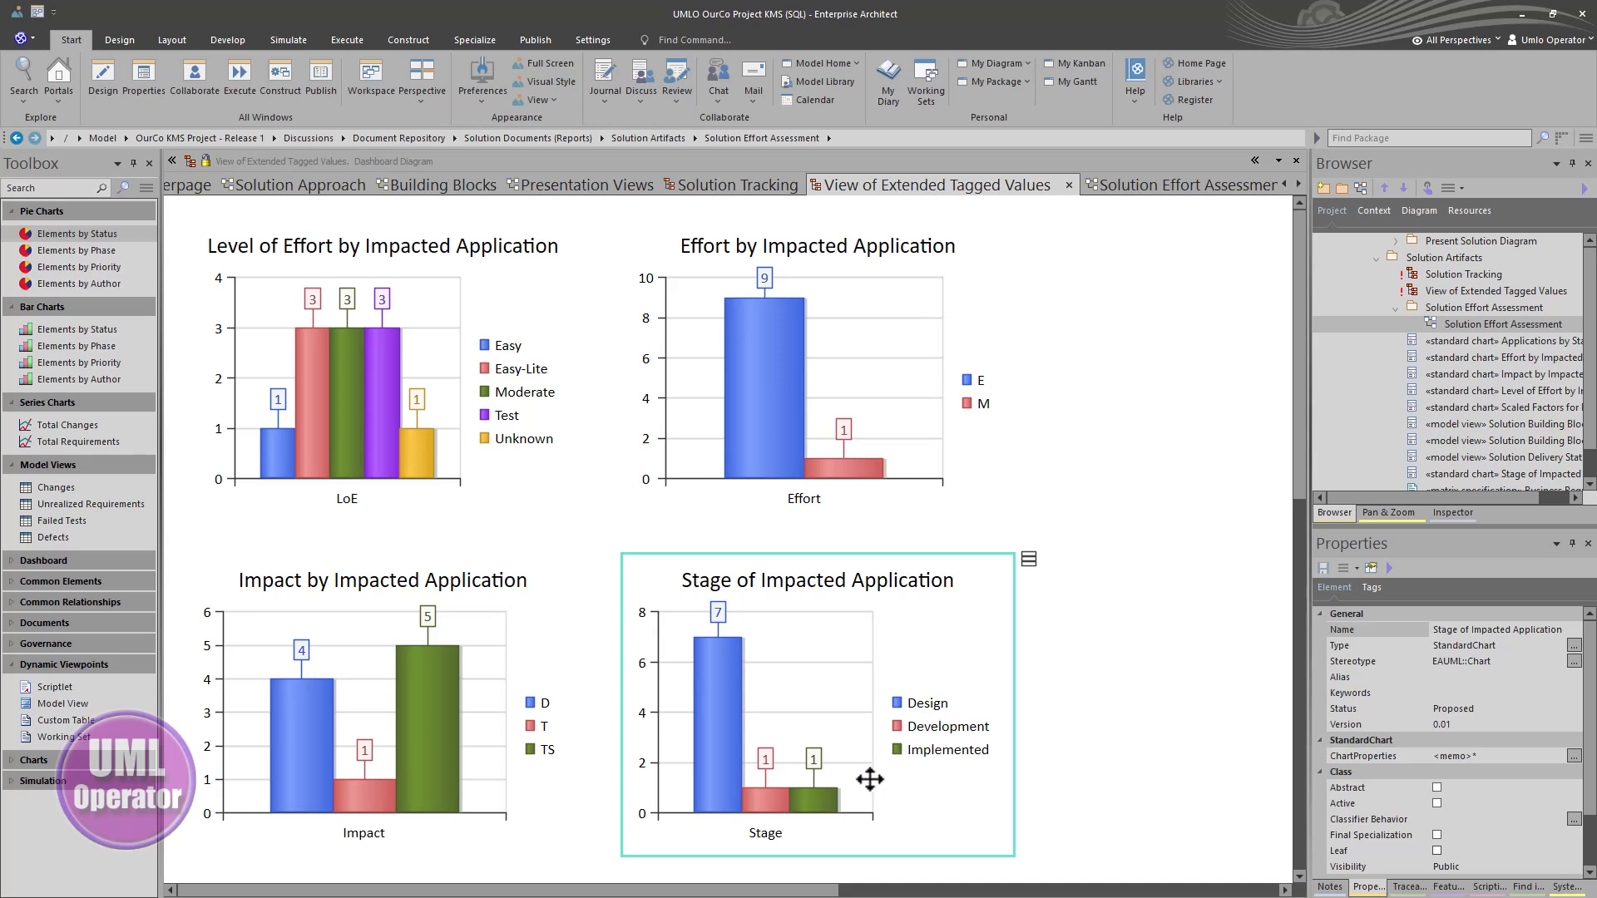
scroll(890, 746, down, 3)
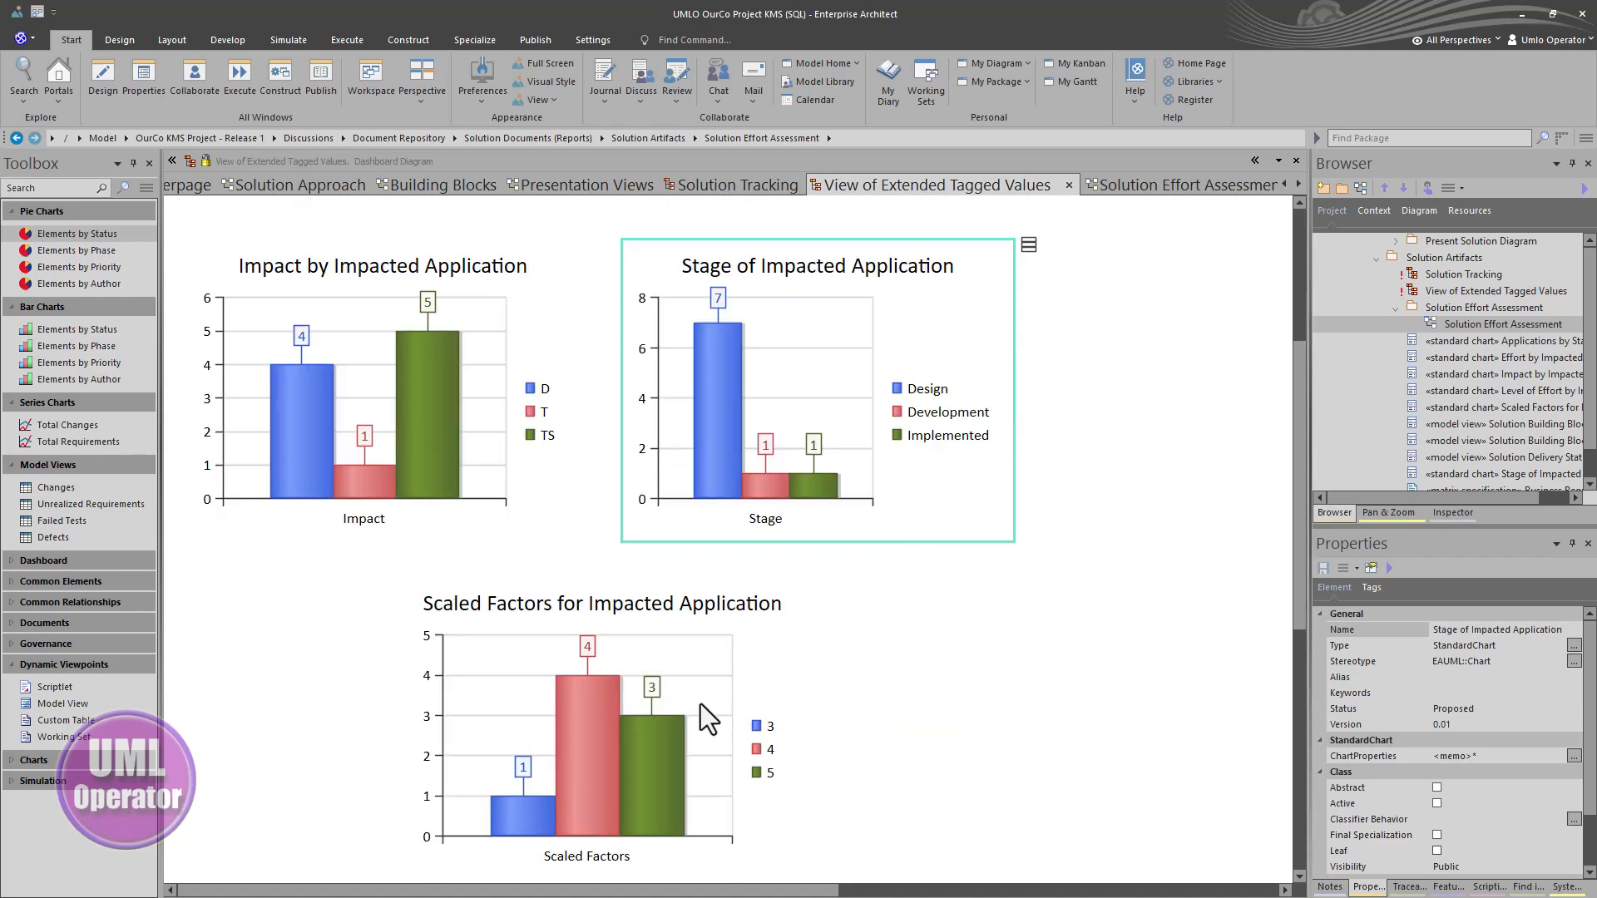
click(641, 699)
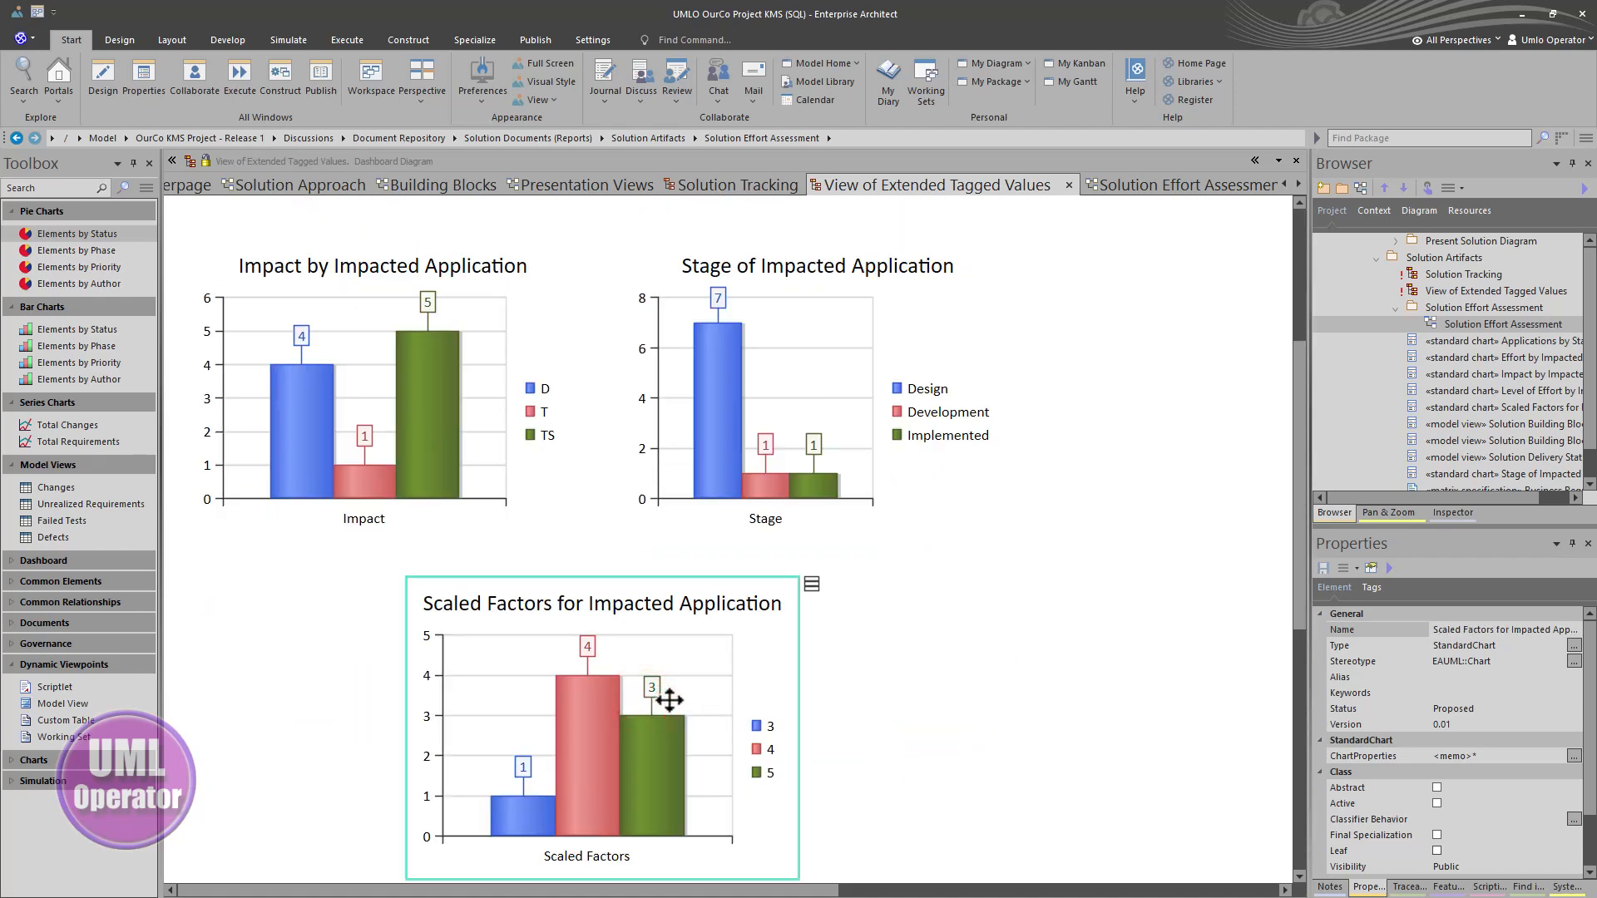
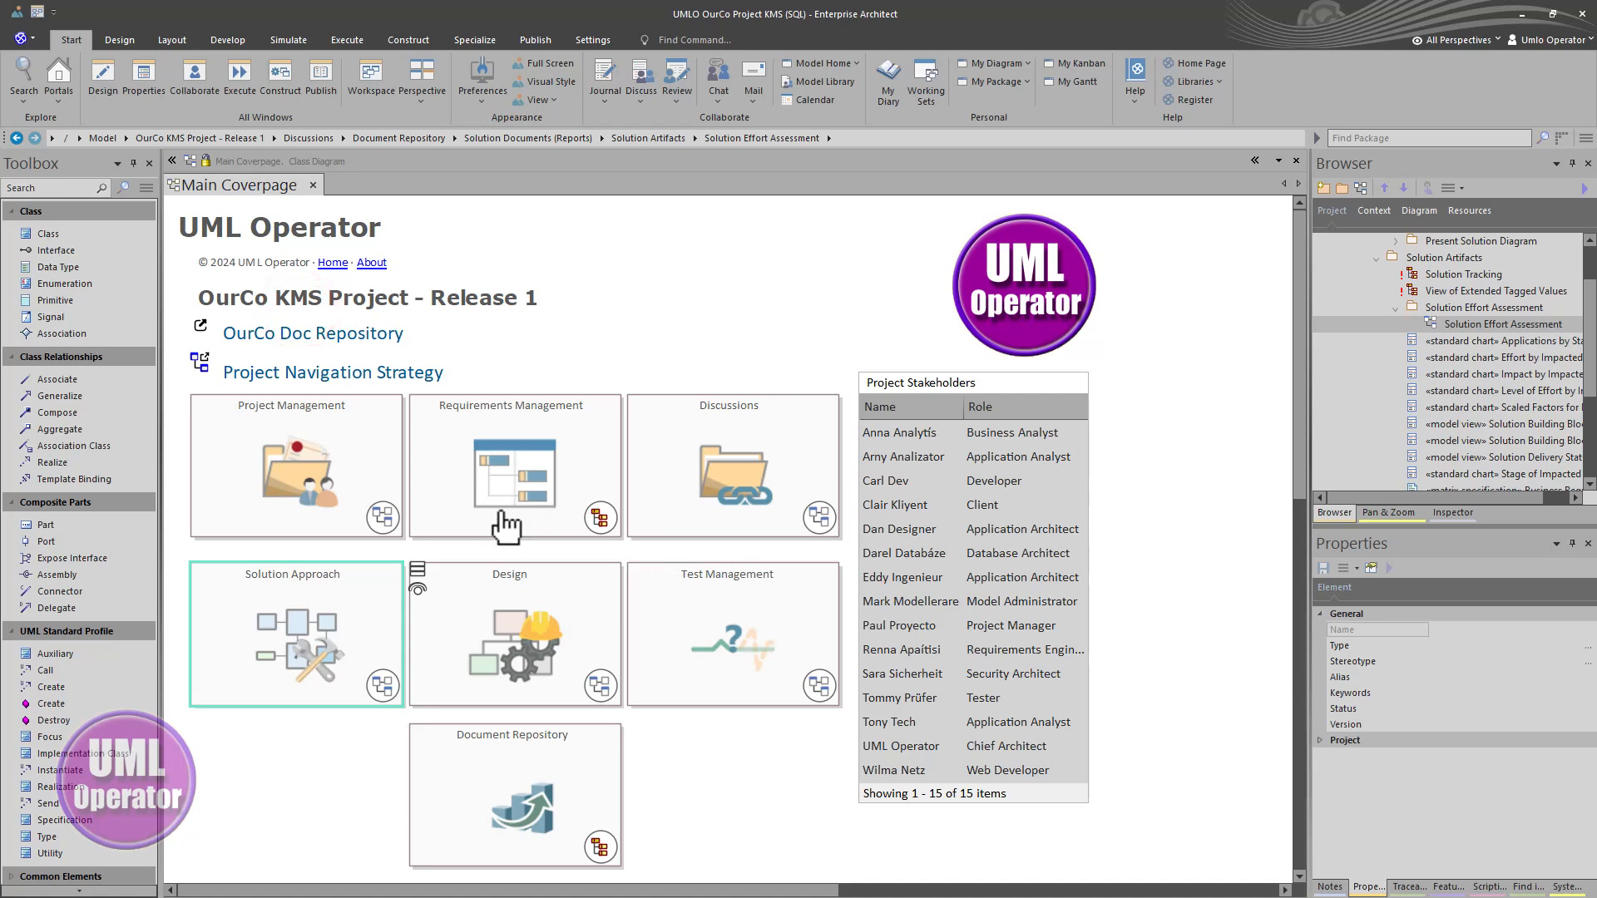
Step: Open the Document Repository diagram through Discussions on the Main Coverpage and locate it in the project Browser
click(764, 472)
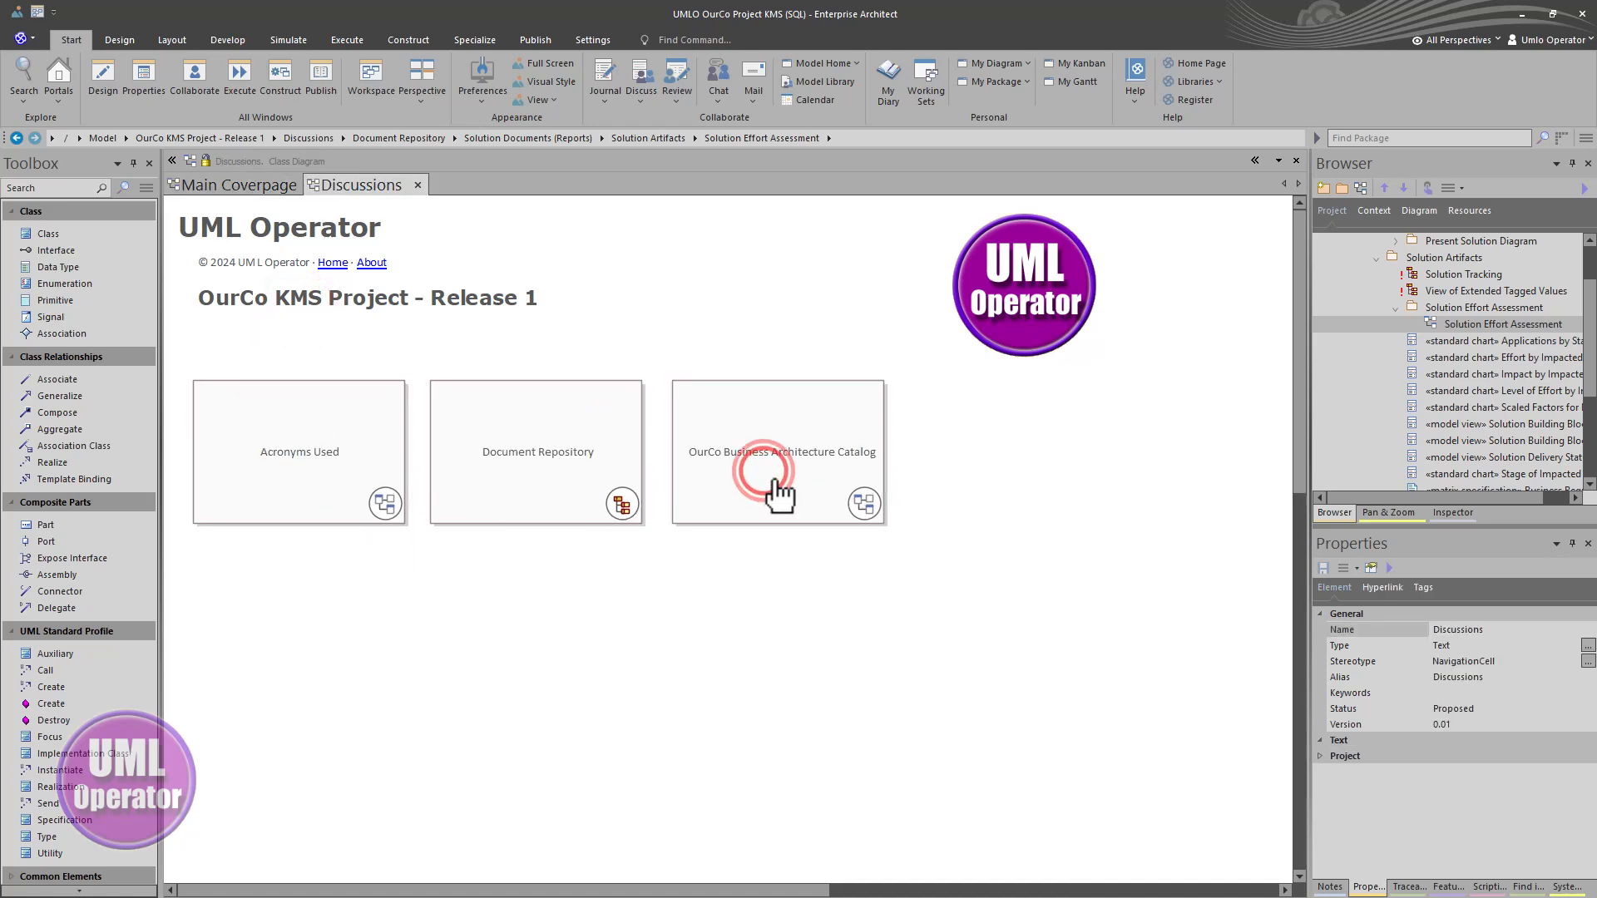
click(545, 471)
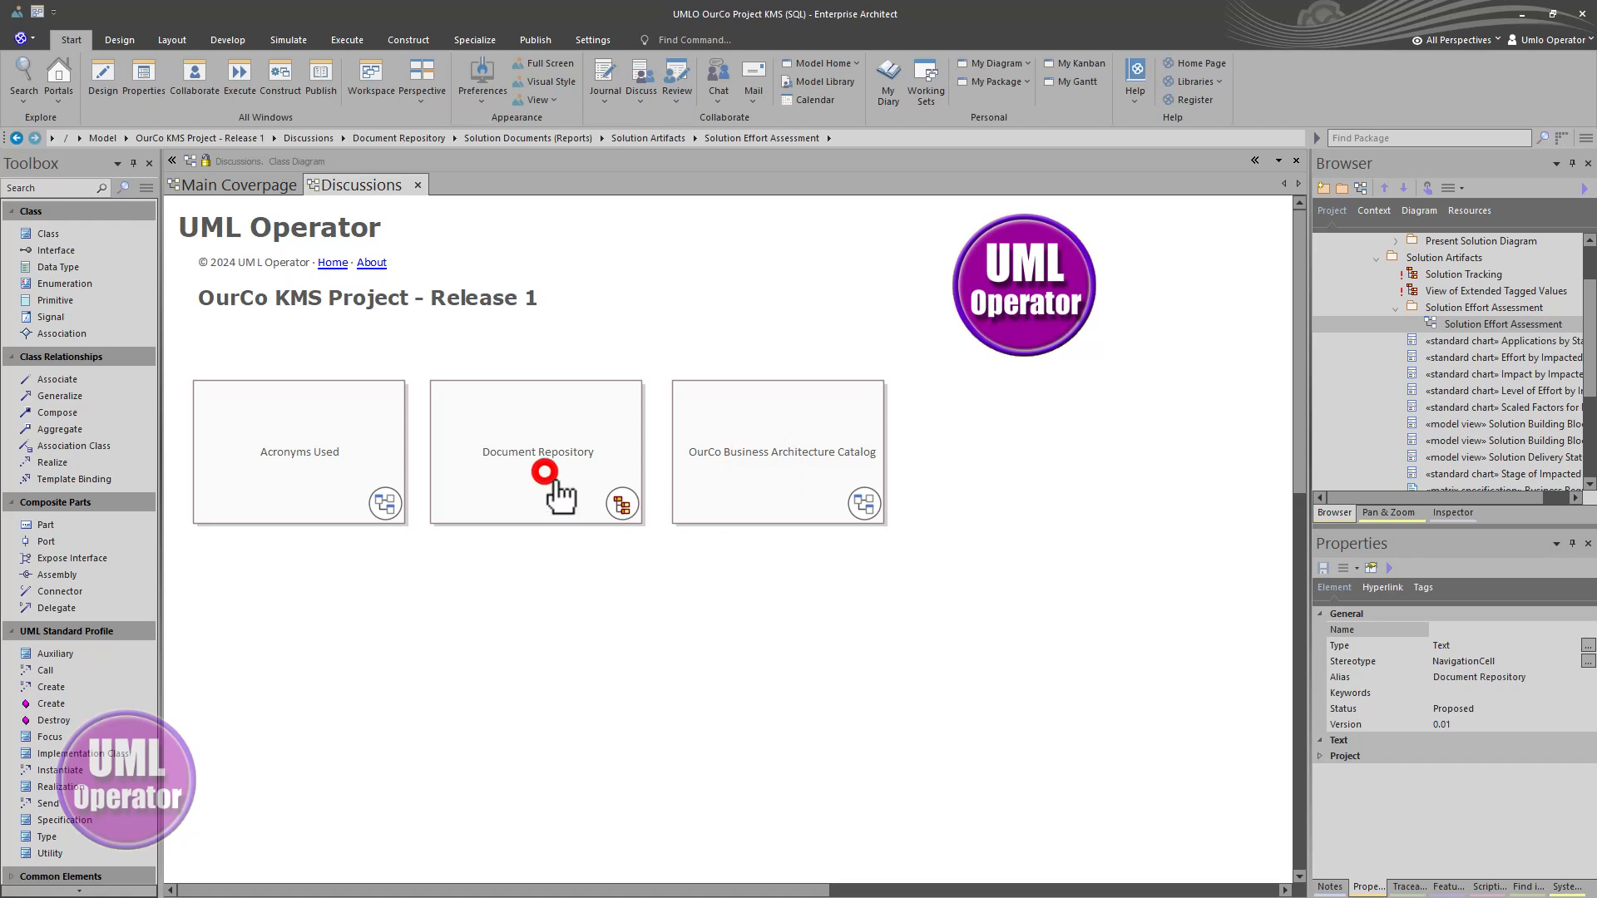
right_click(836, 551)
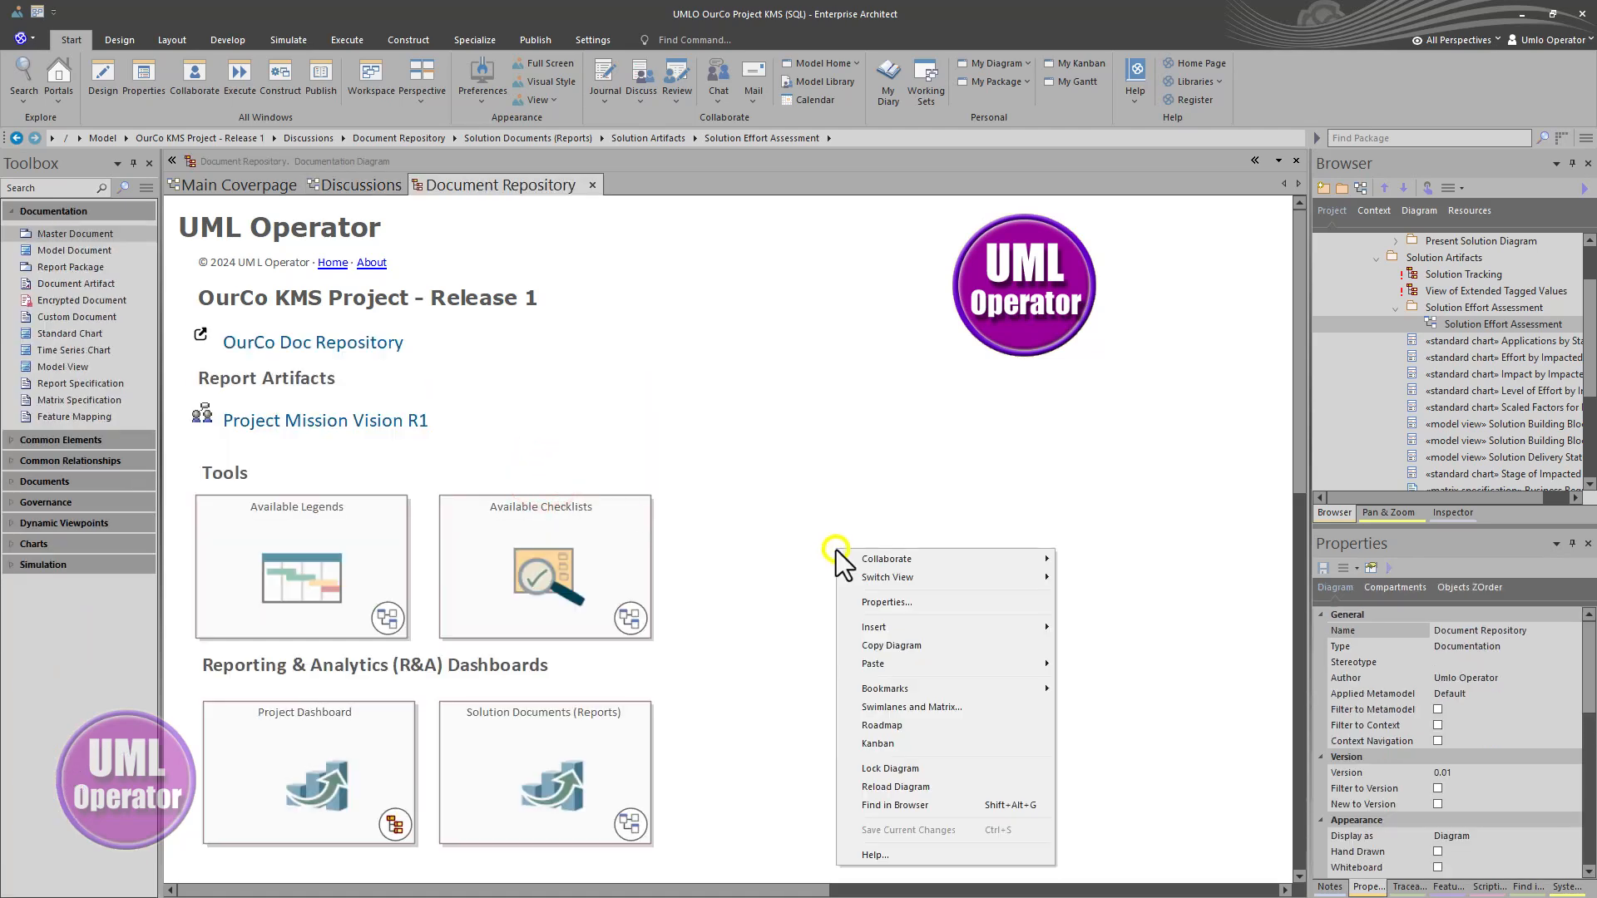
click(885, 806)
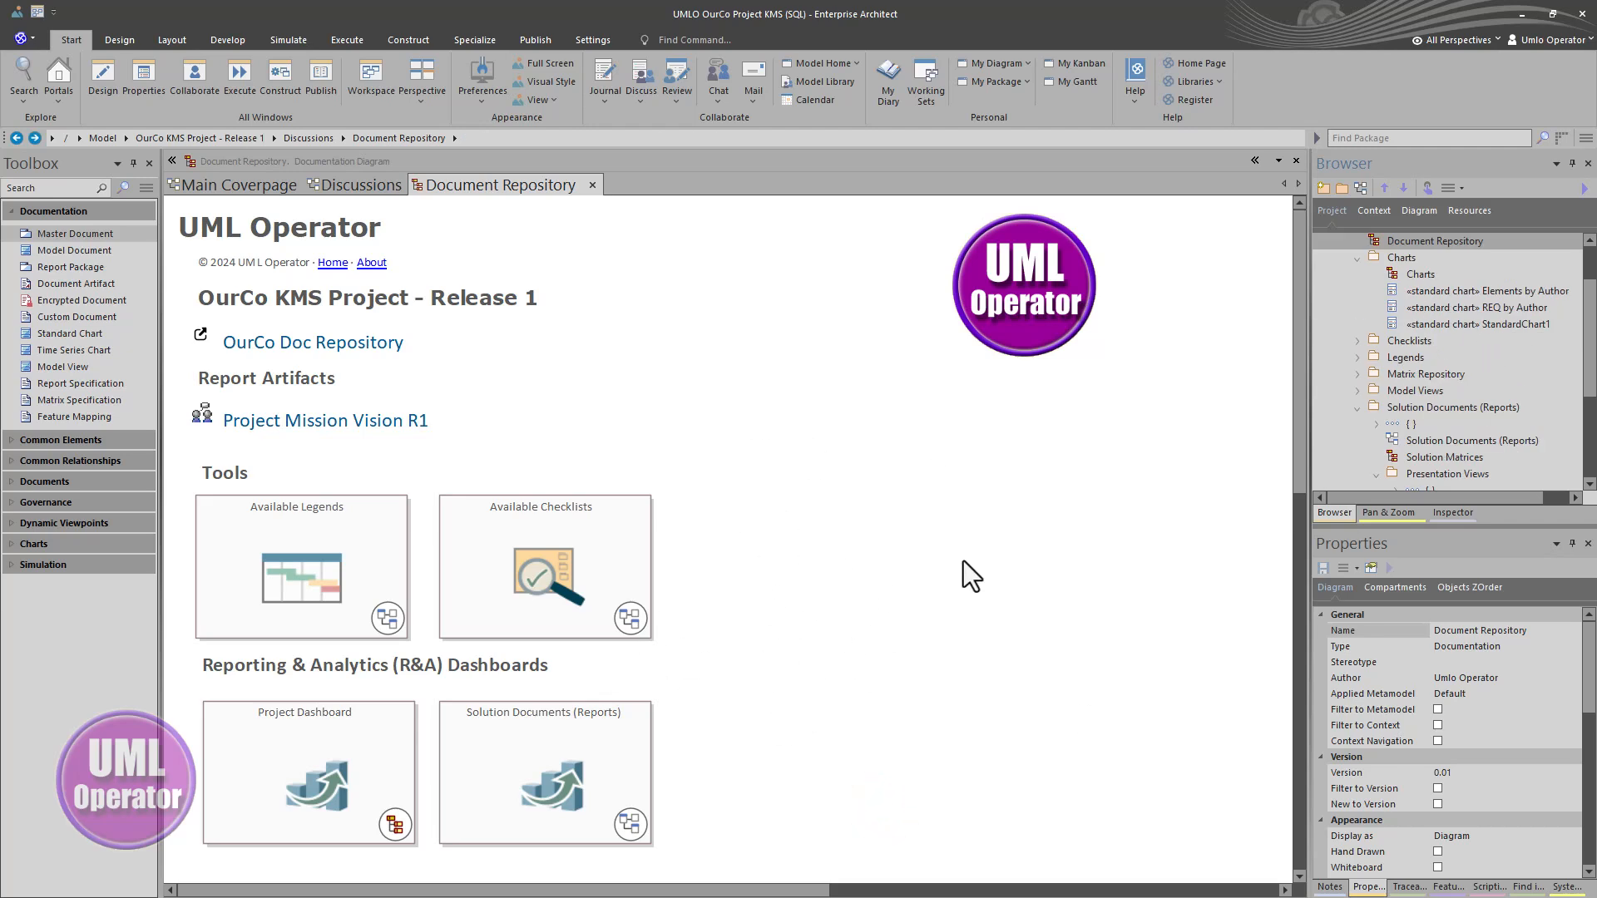
Step: Create a package named LoE Discussion under the Document Repository package, with Create Diagram as its initial content
scroll(1414, 287, up, 1)
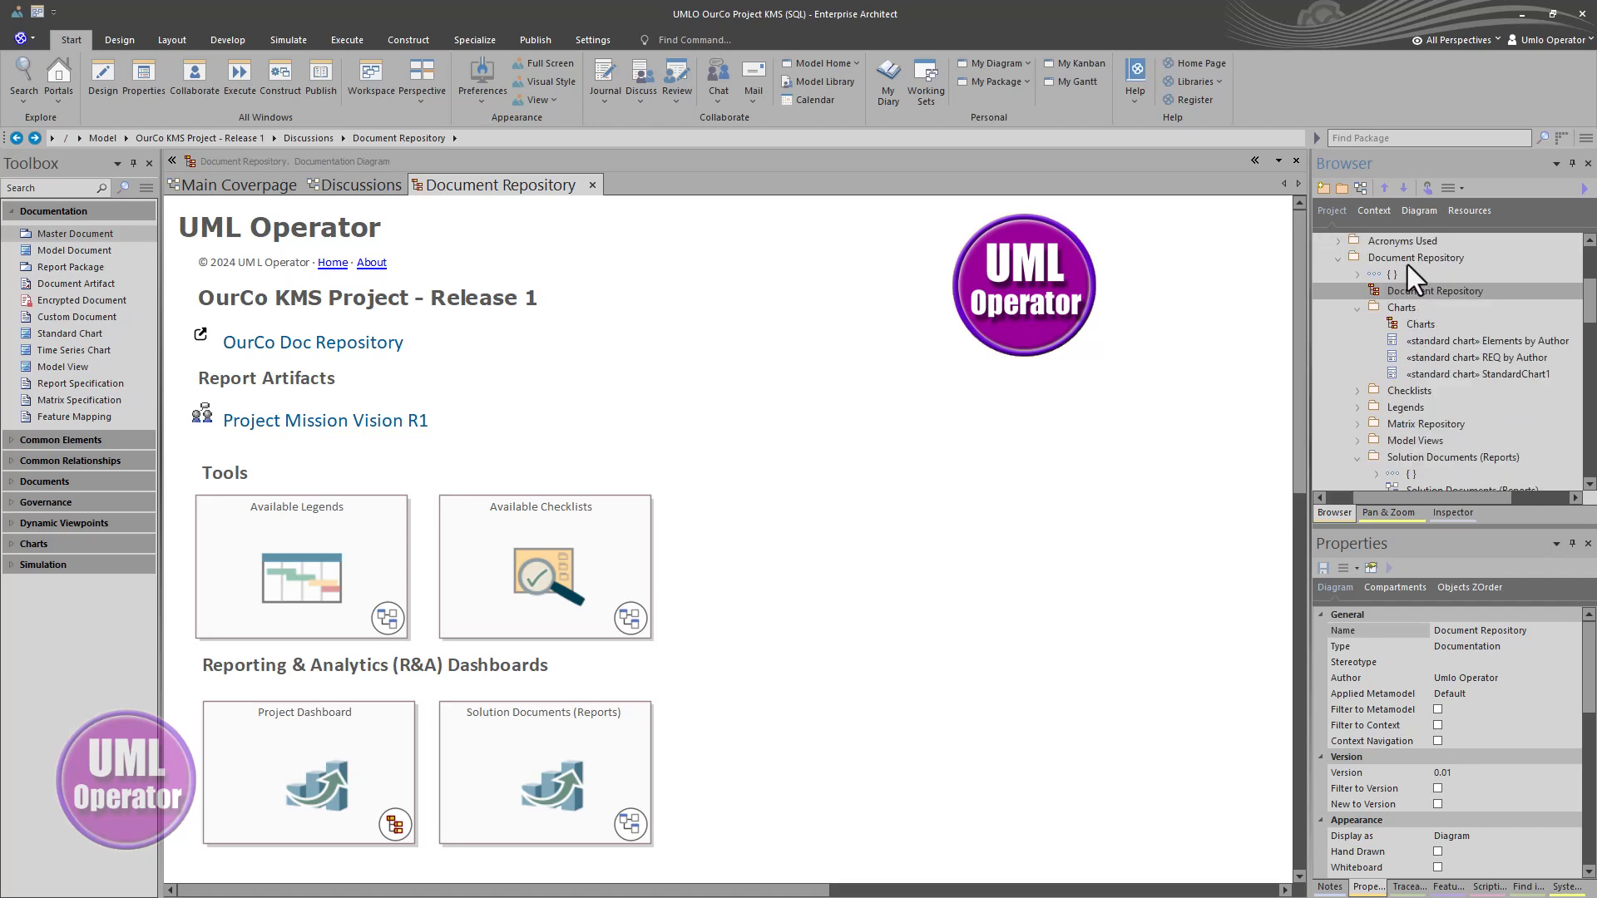
click(1407, 261)
click(1355, 319)
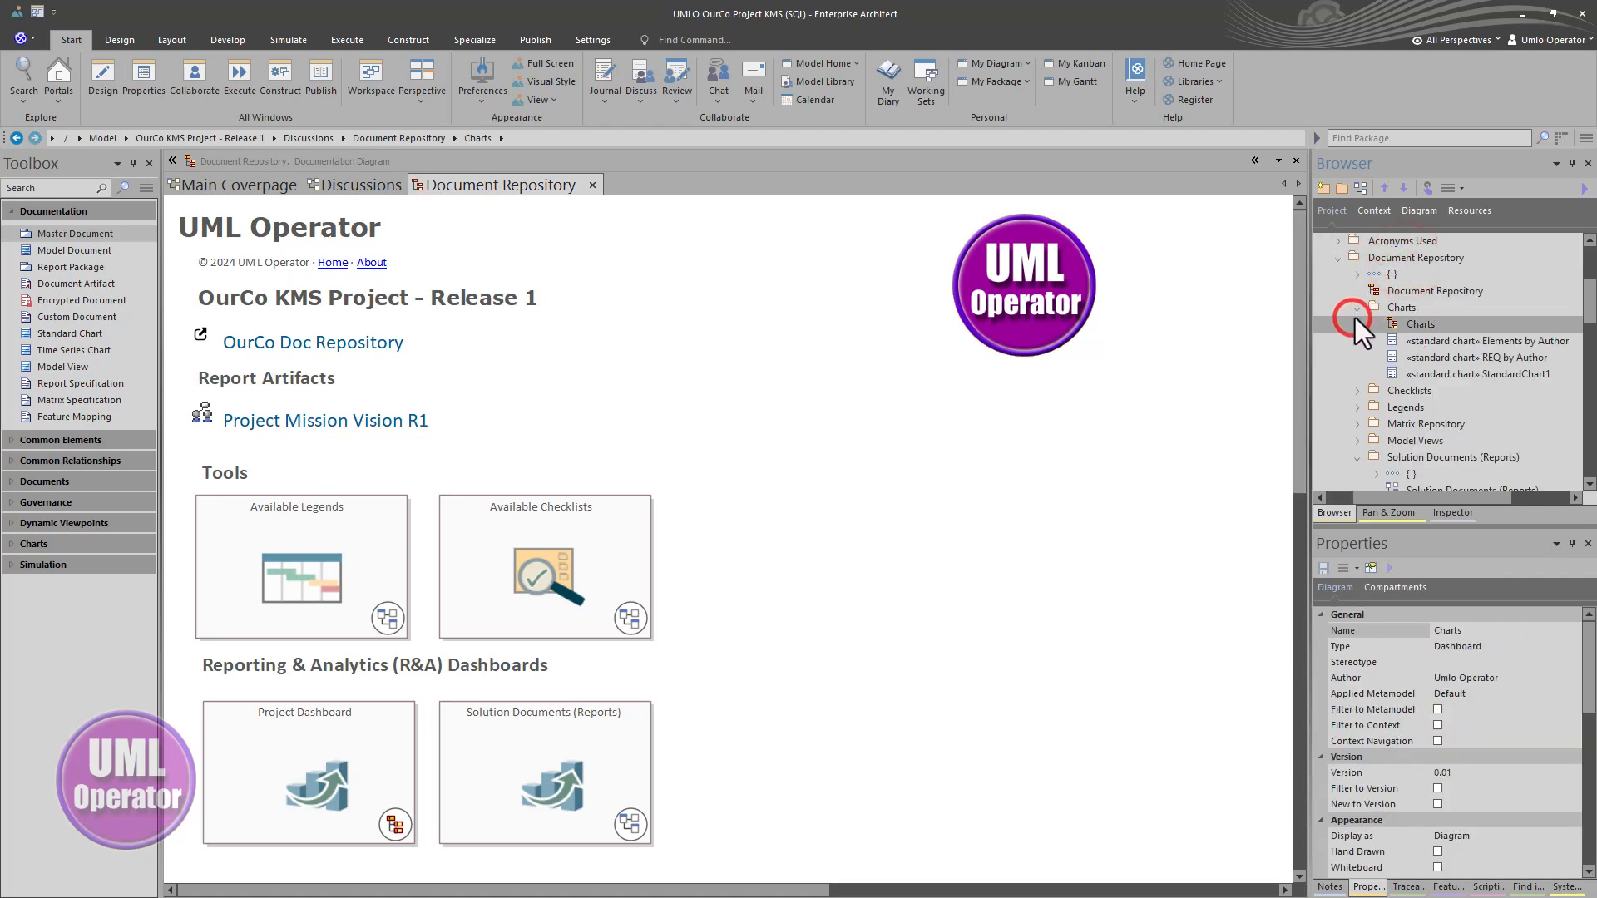
click(1356, 308)
click(1357, 307)
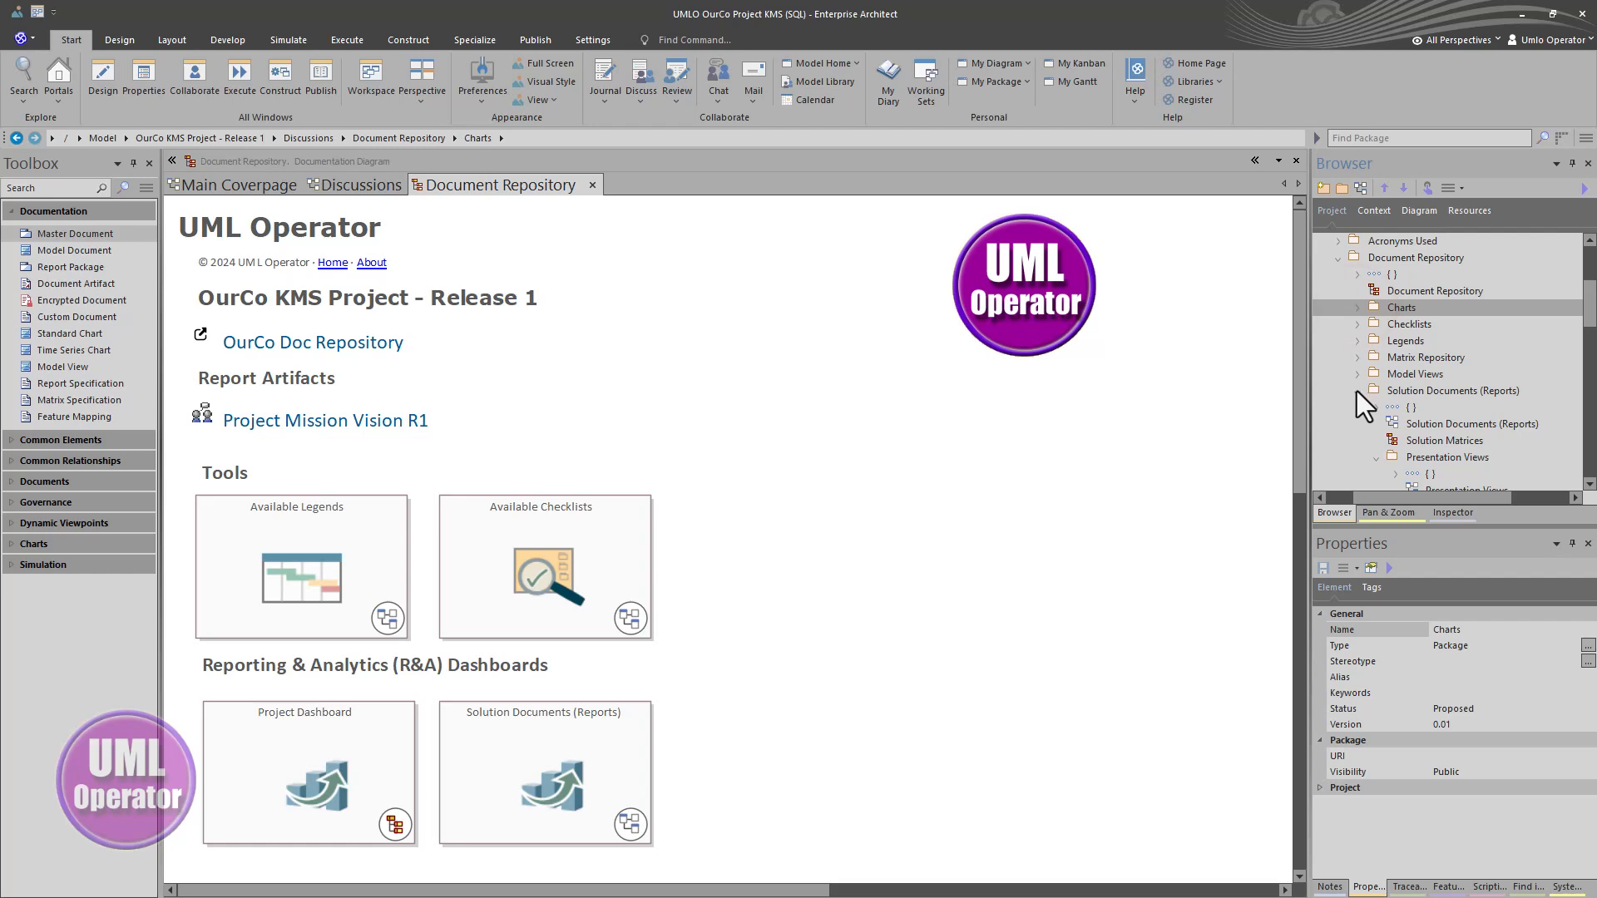
click(1357, 391)
click(1405, 259)
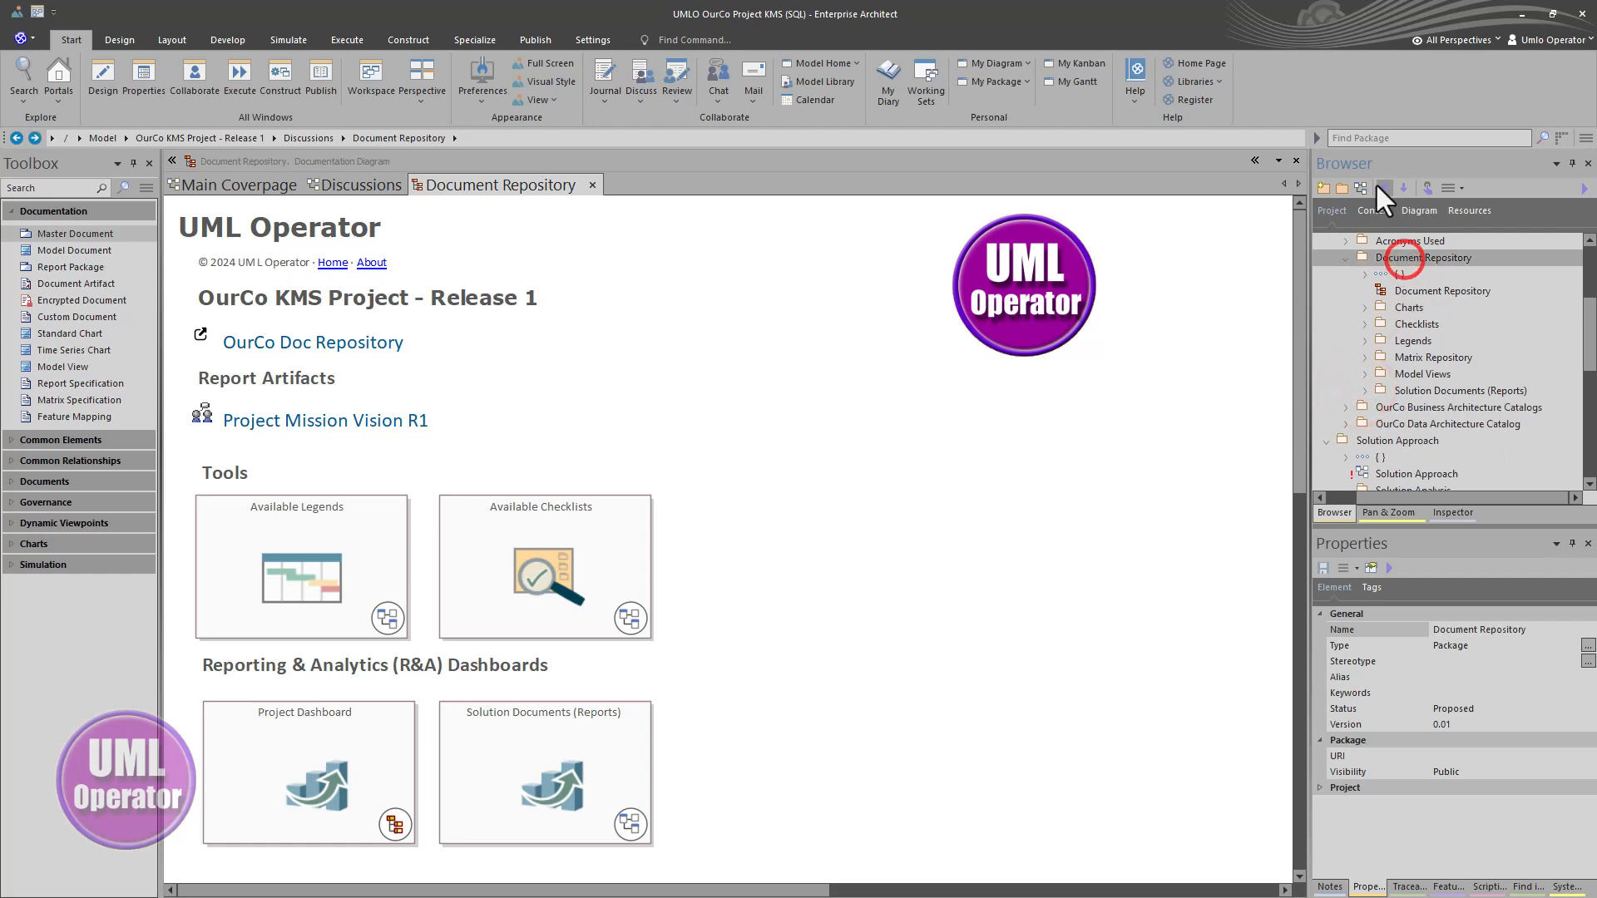
click(1341, 188)
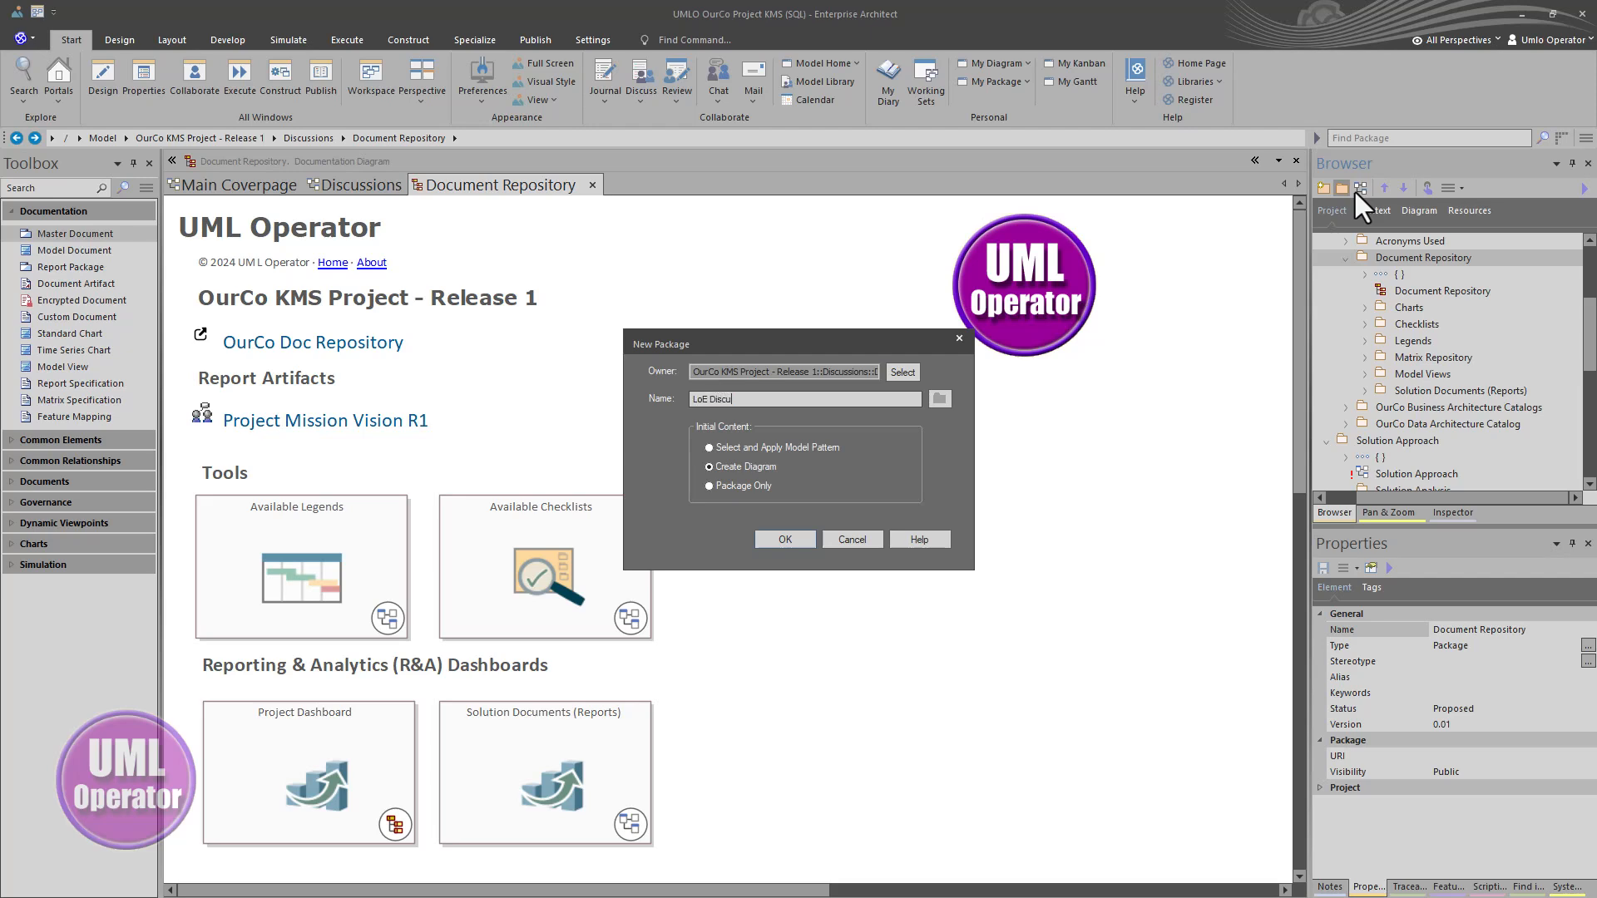
text(ussion)
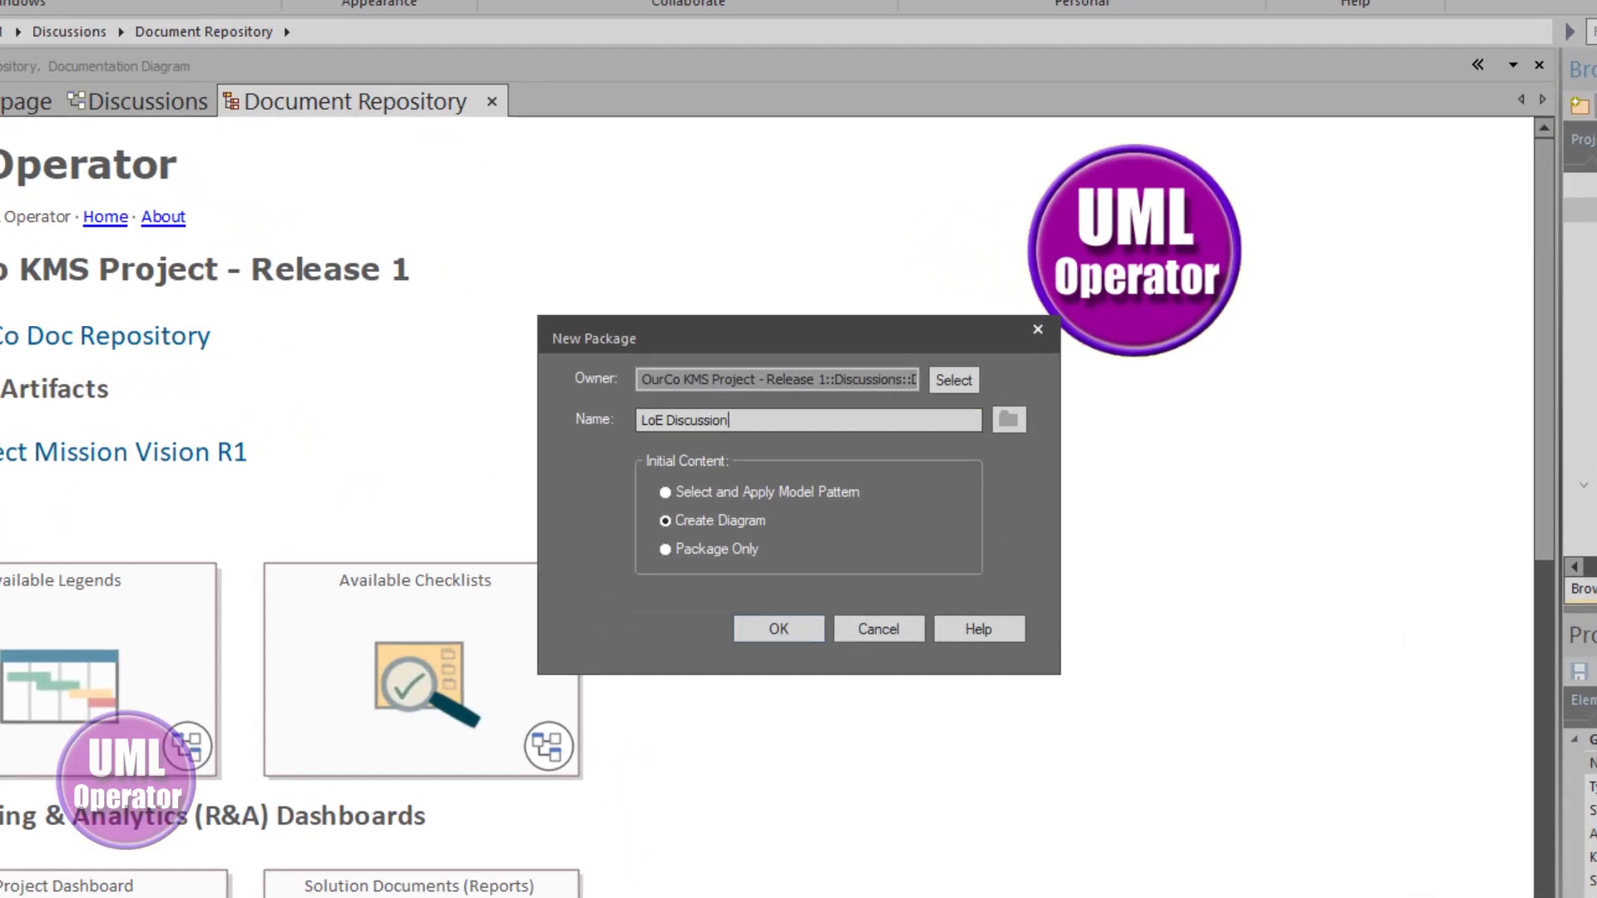
click(792, 627)
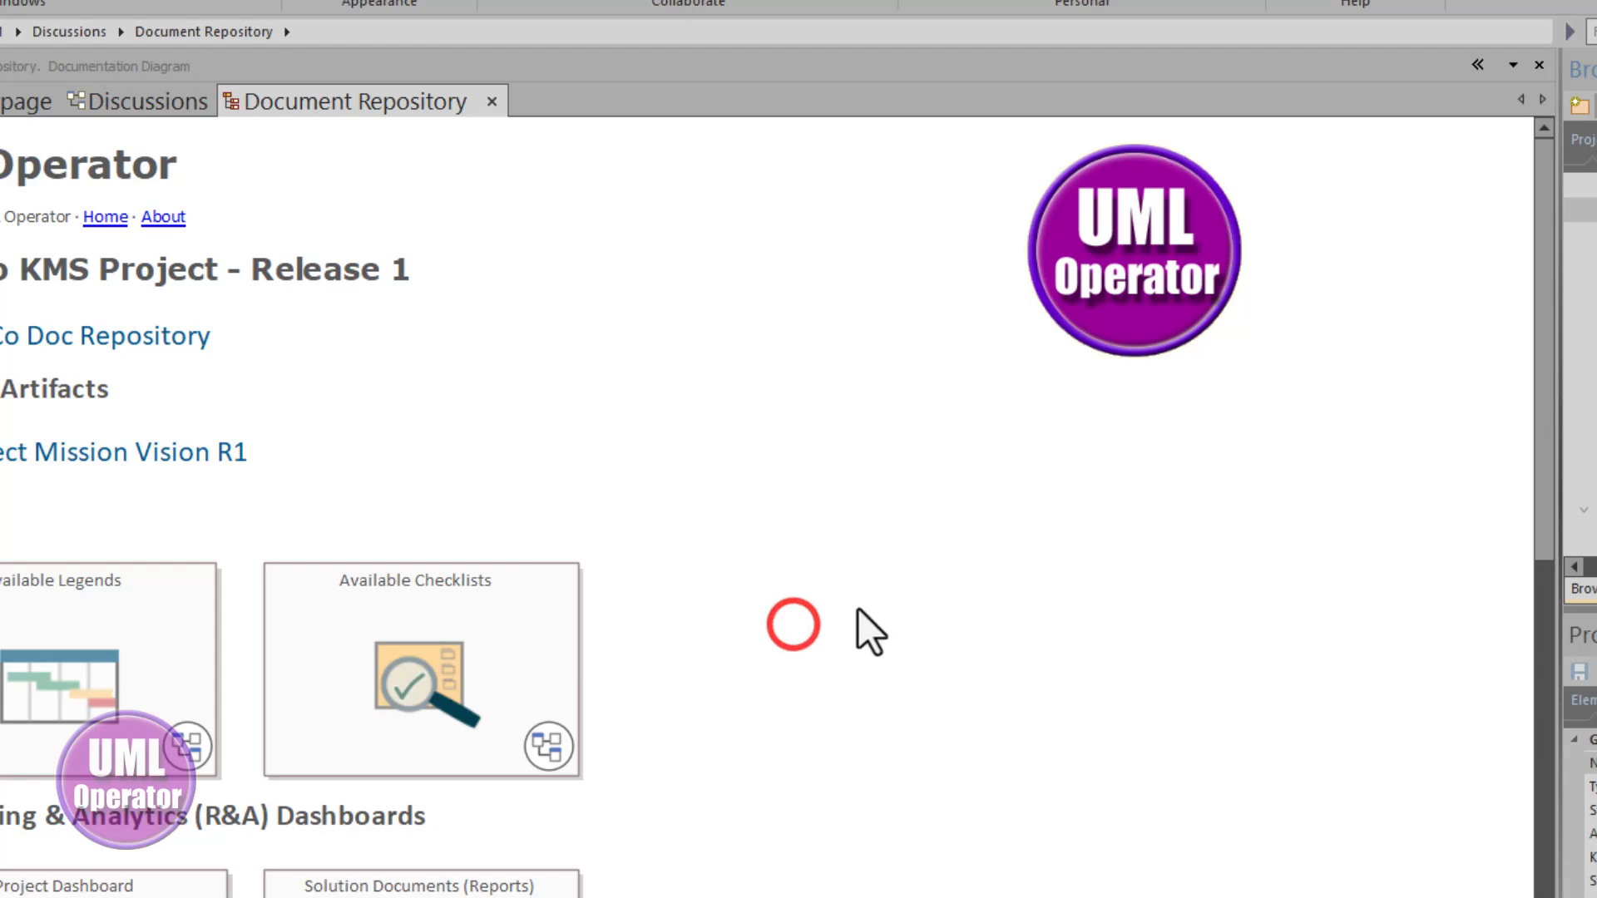
Step: Create the LoE Discussion diagram as an Extended diagram of type Dashboard
click(363, 451)
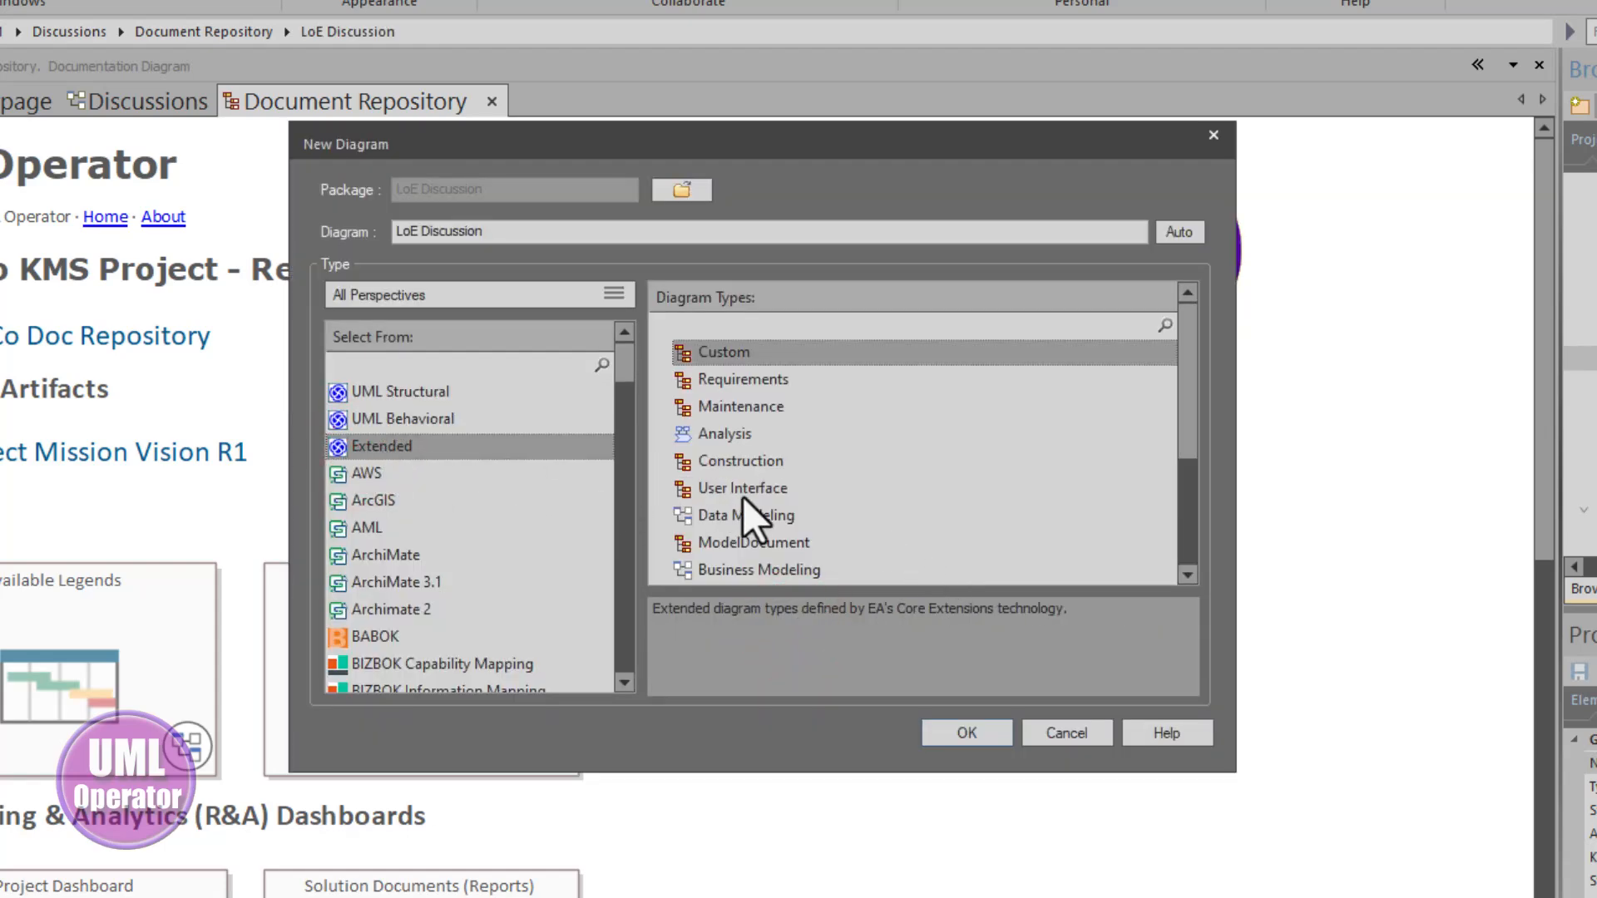
scroll(771, 509, down, 2)
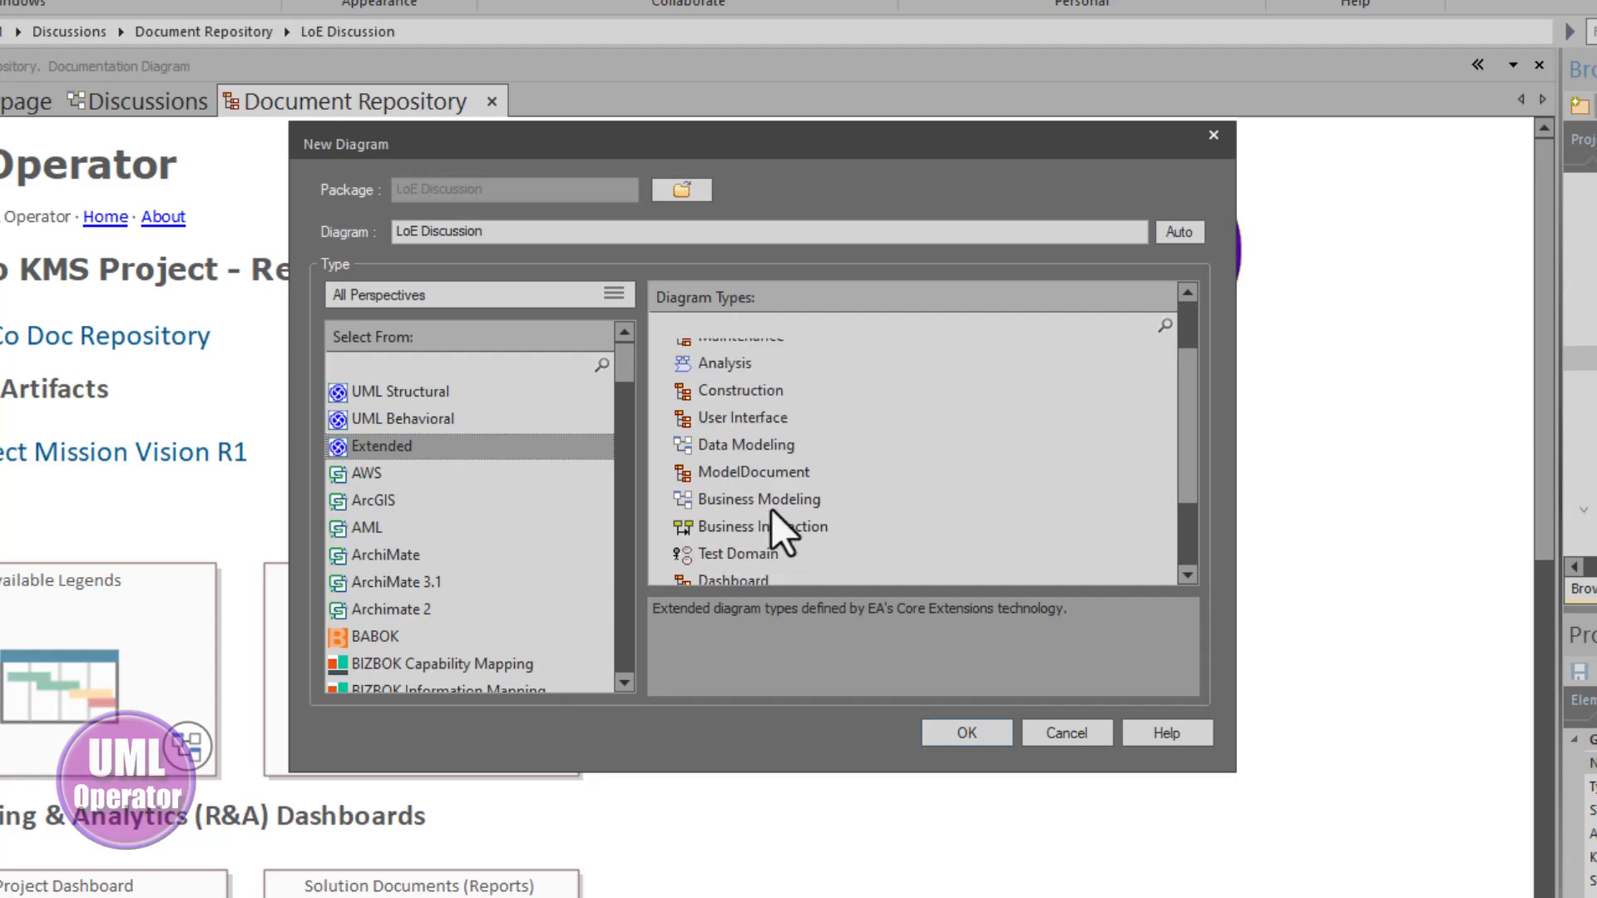
click(757, 511)
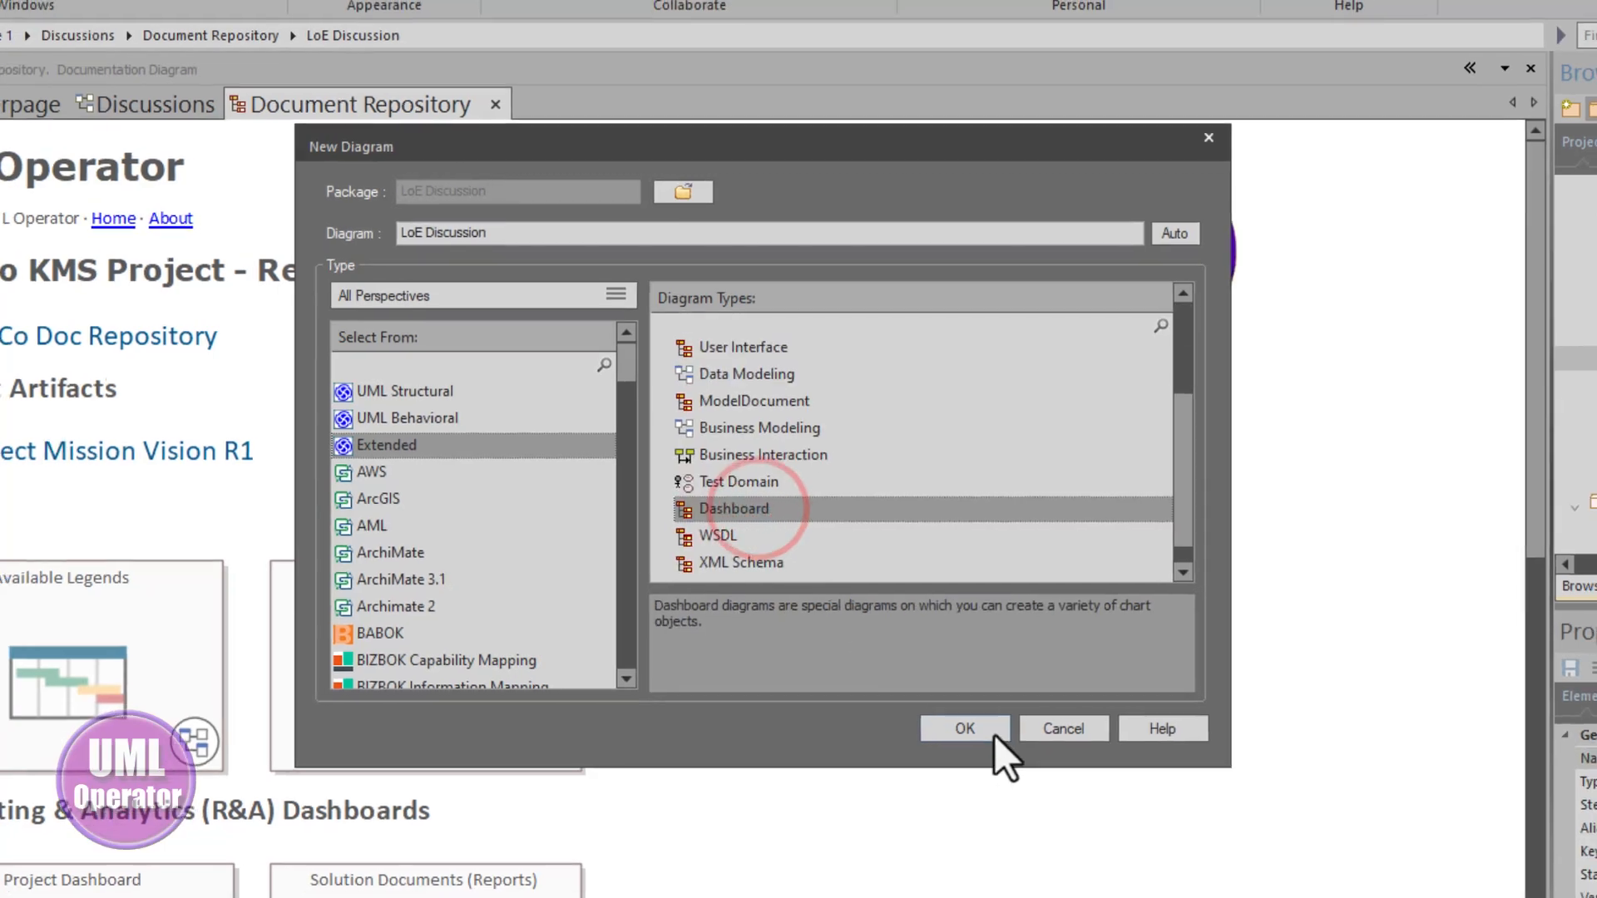
click(966, 733)
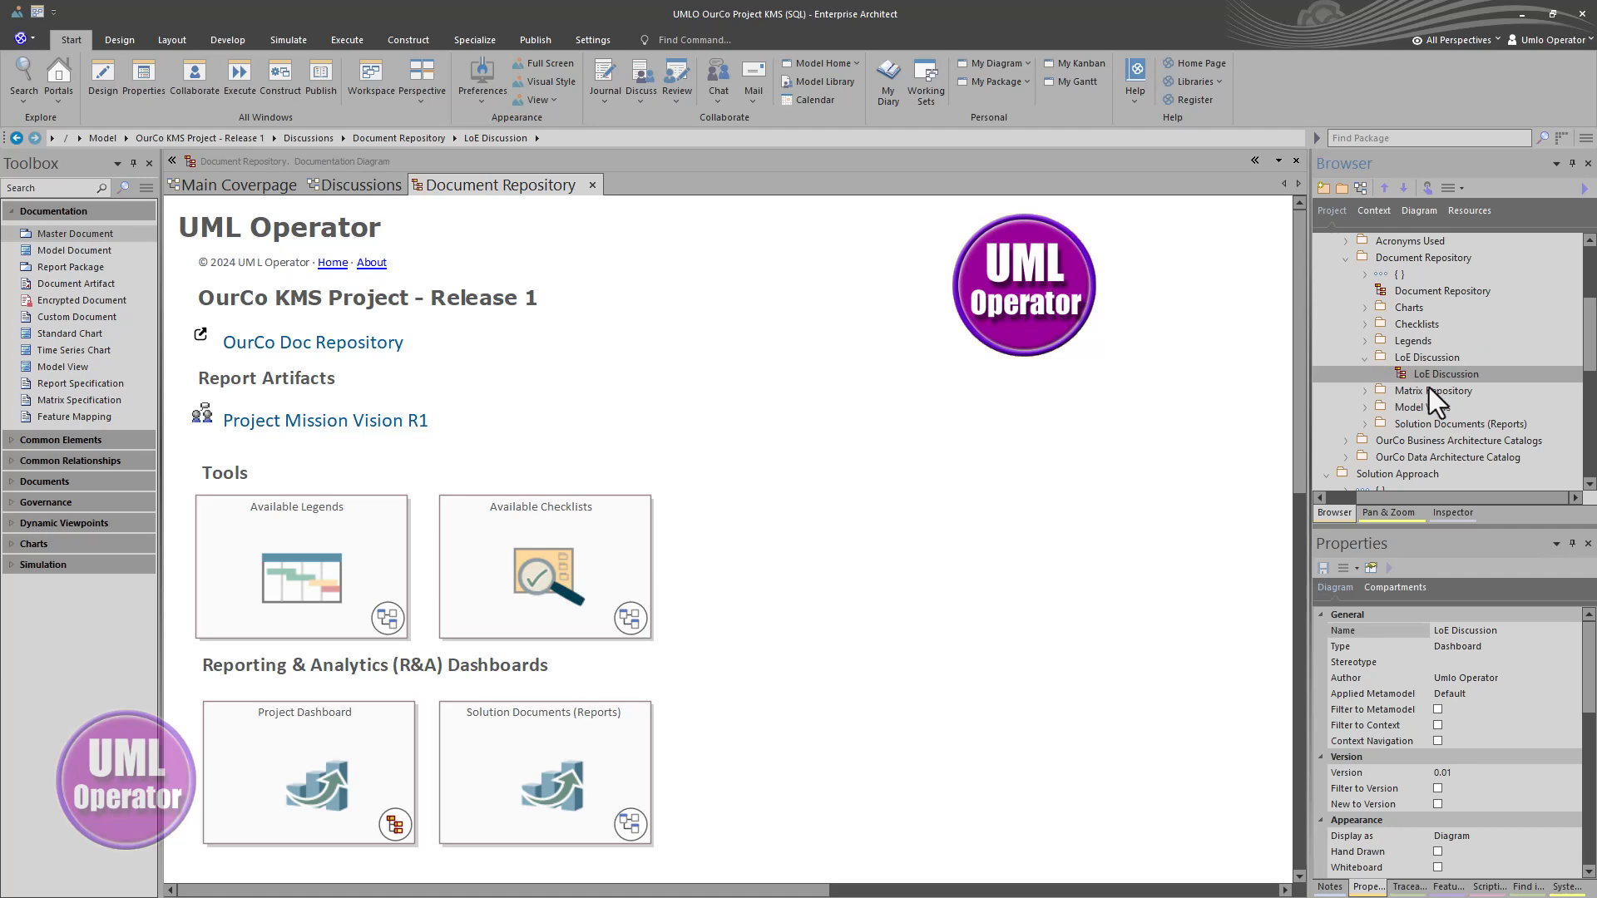
Step: Open the LoE Discussion diagram and add a standard chart named LoE by Impacted Applications
double_click(1424, 376)
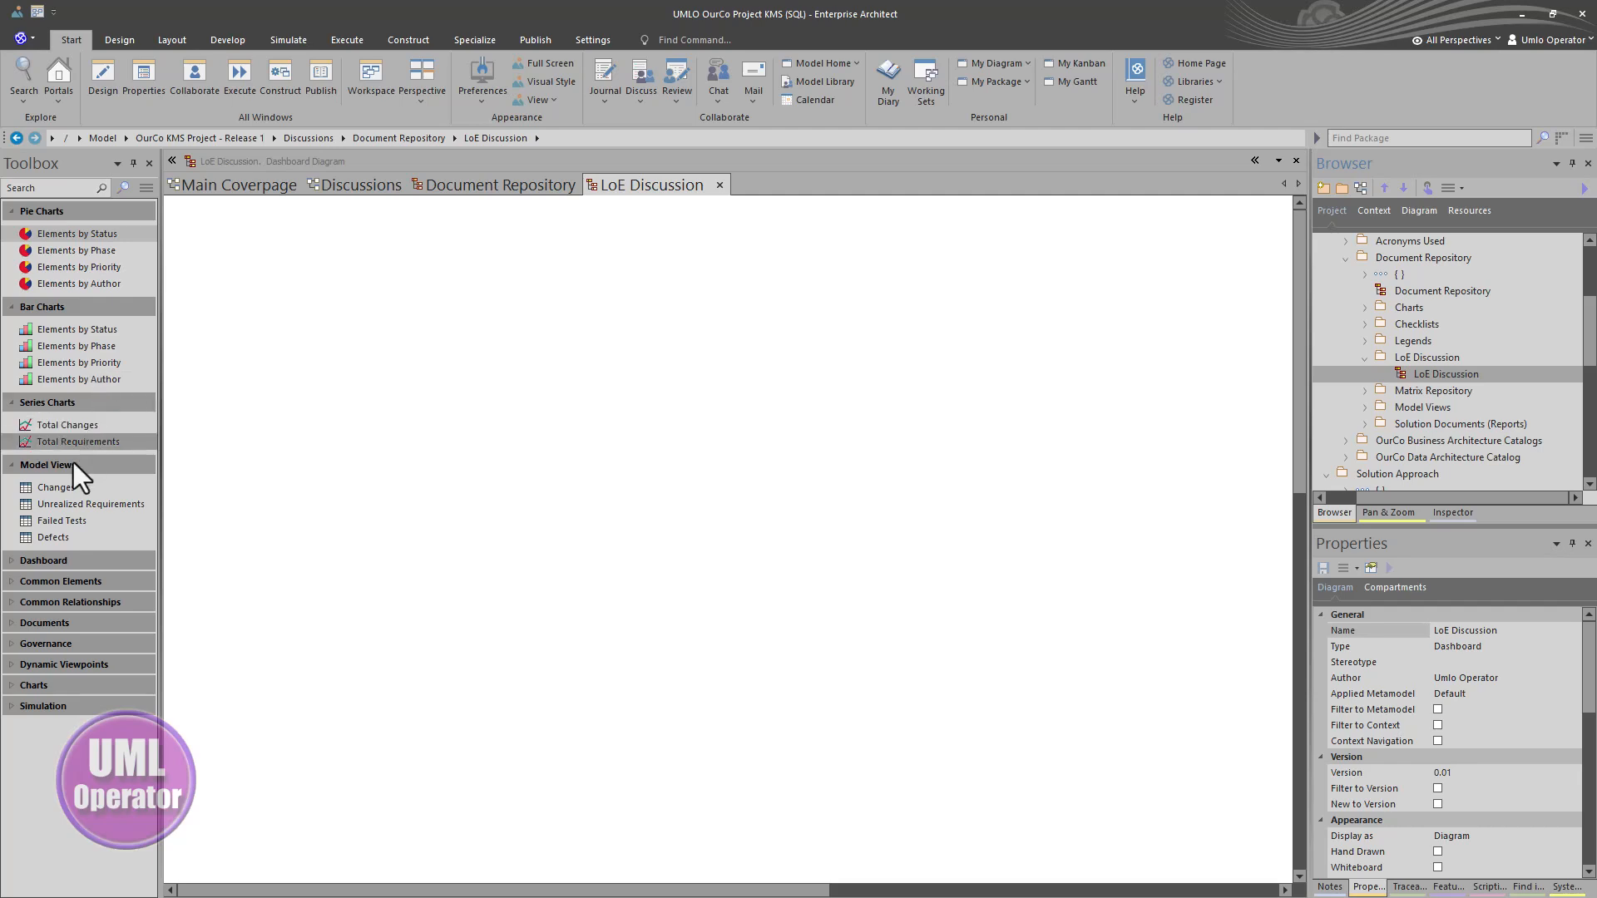
click(11, 562)
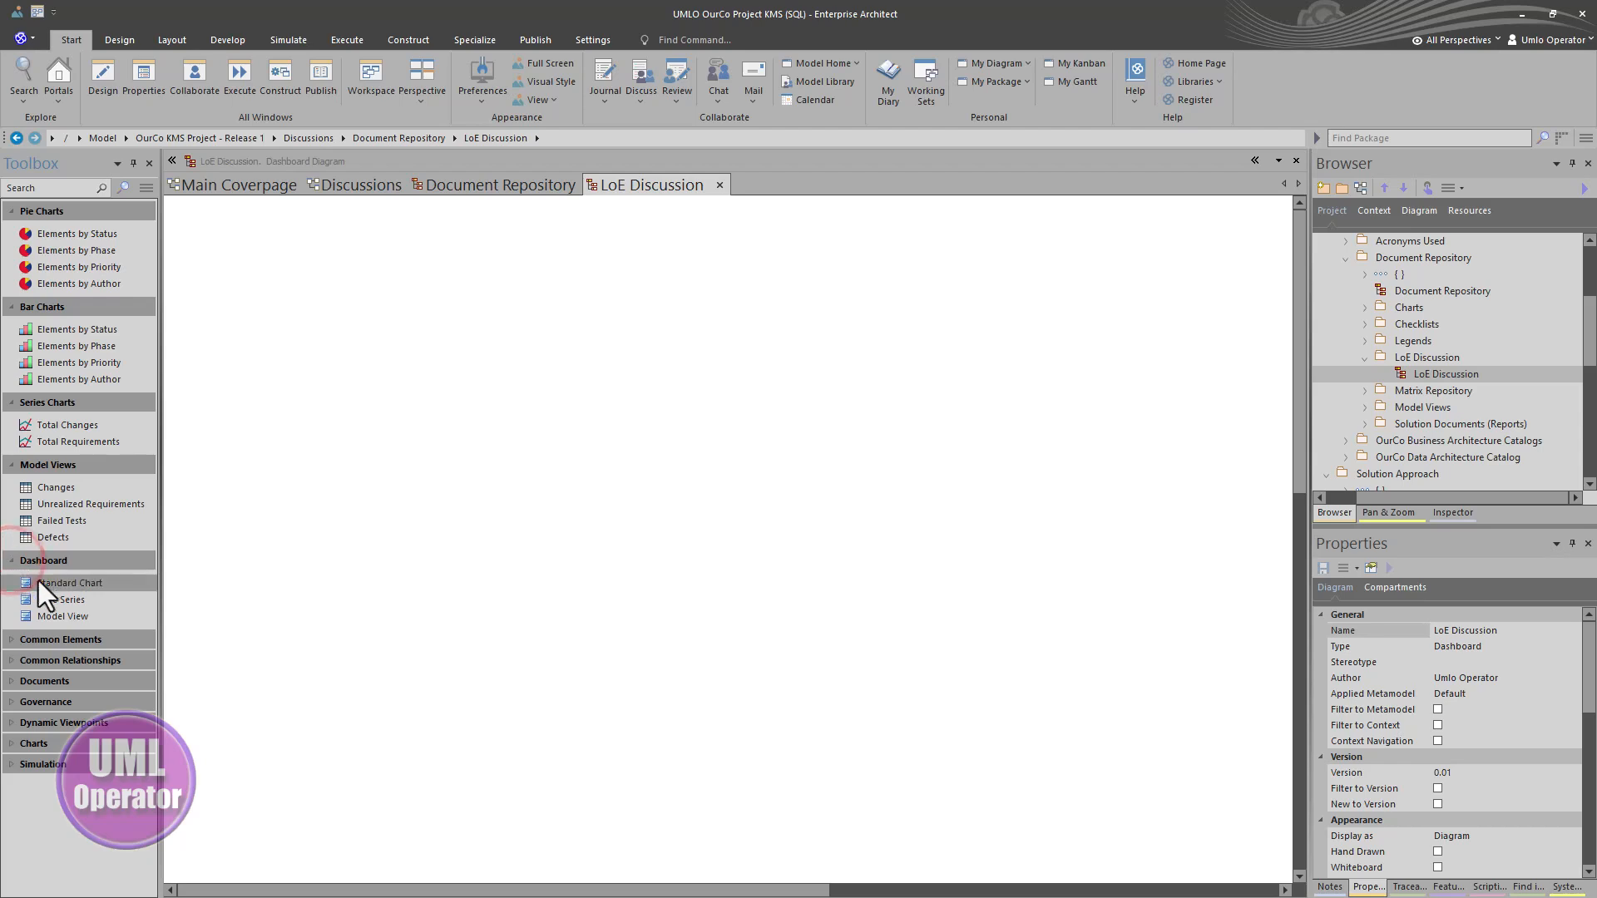
drag(53, 587, 276, 296)
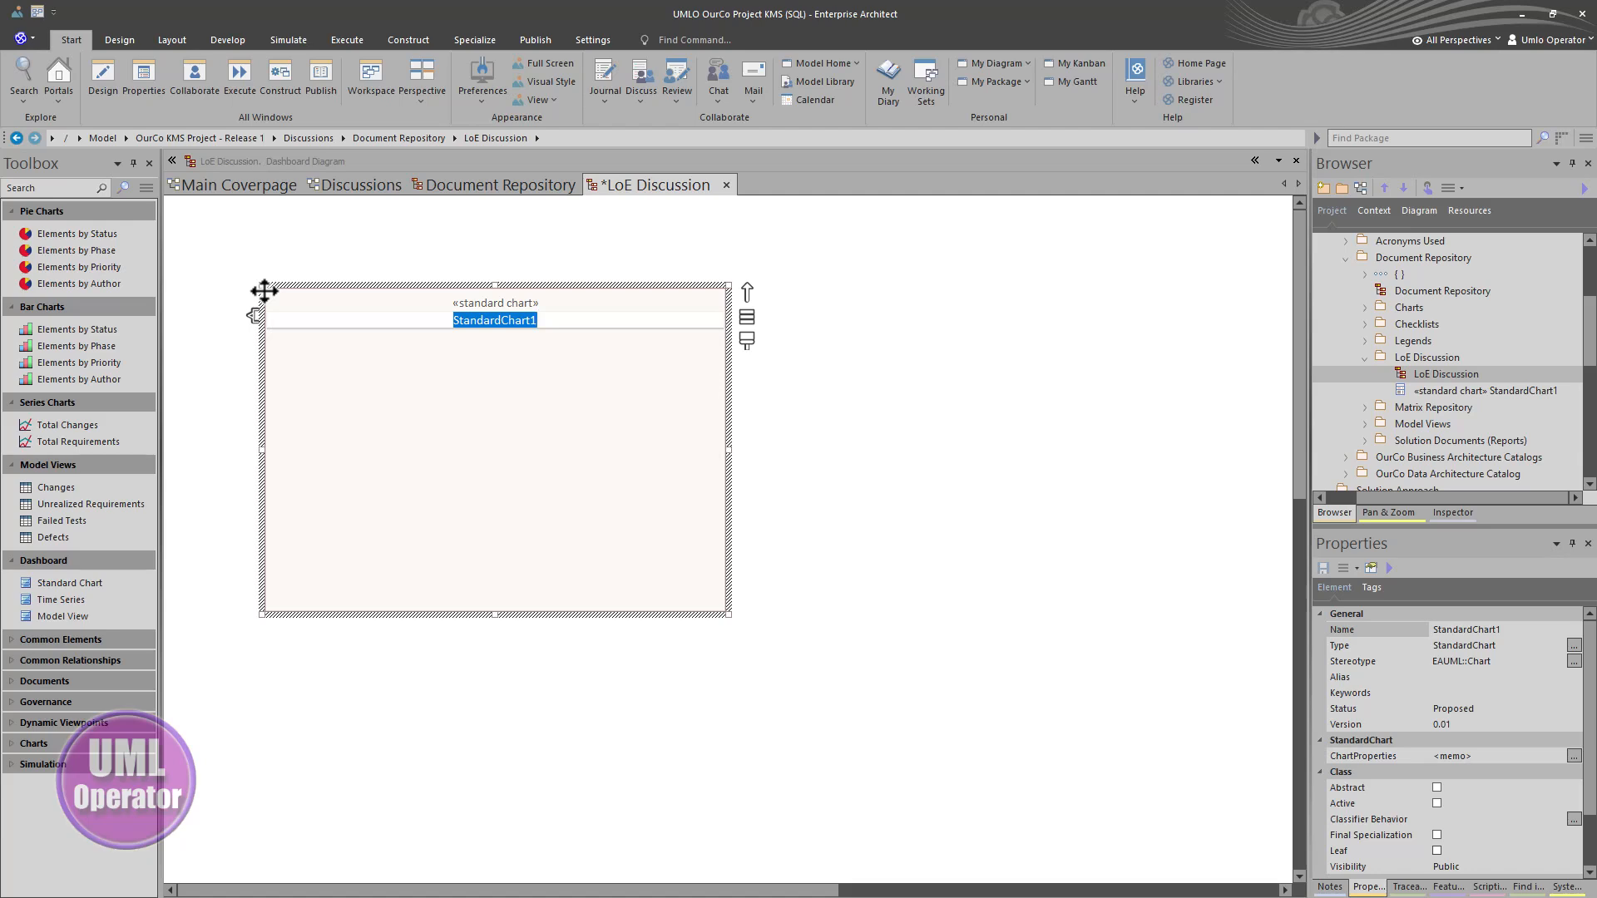
text(LoE by Impacted Ap)
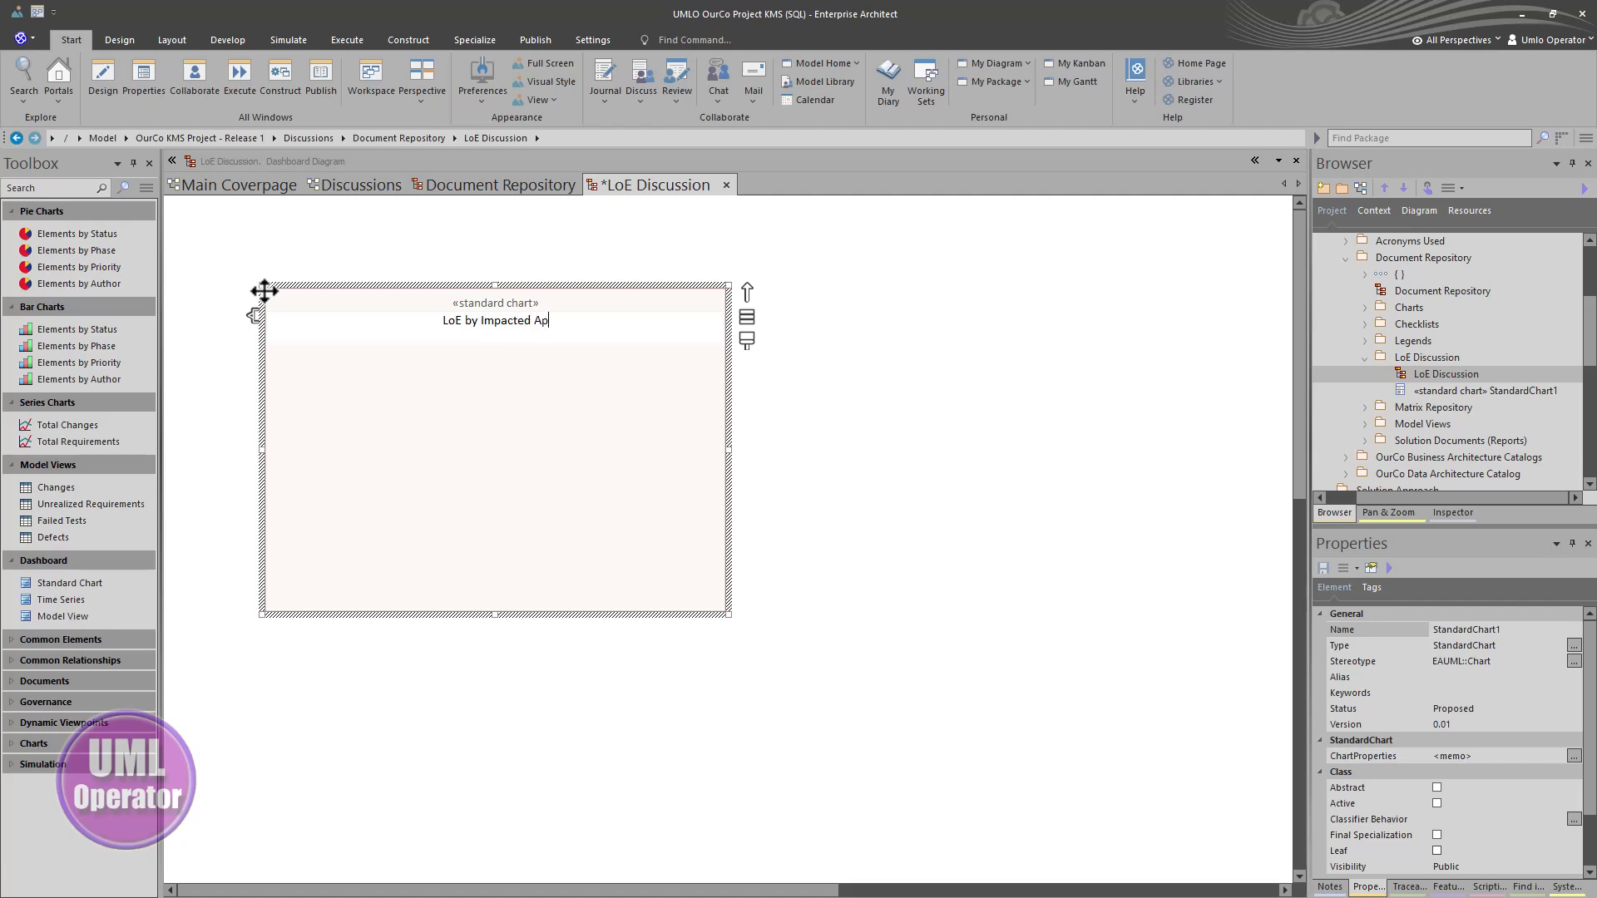
text(plications)
click(771, 440)
Step: Move the chart closer to the diagram's upper-left corner, save the diagram, and show its notes
click(560, 467)
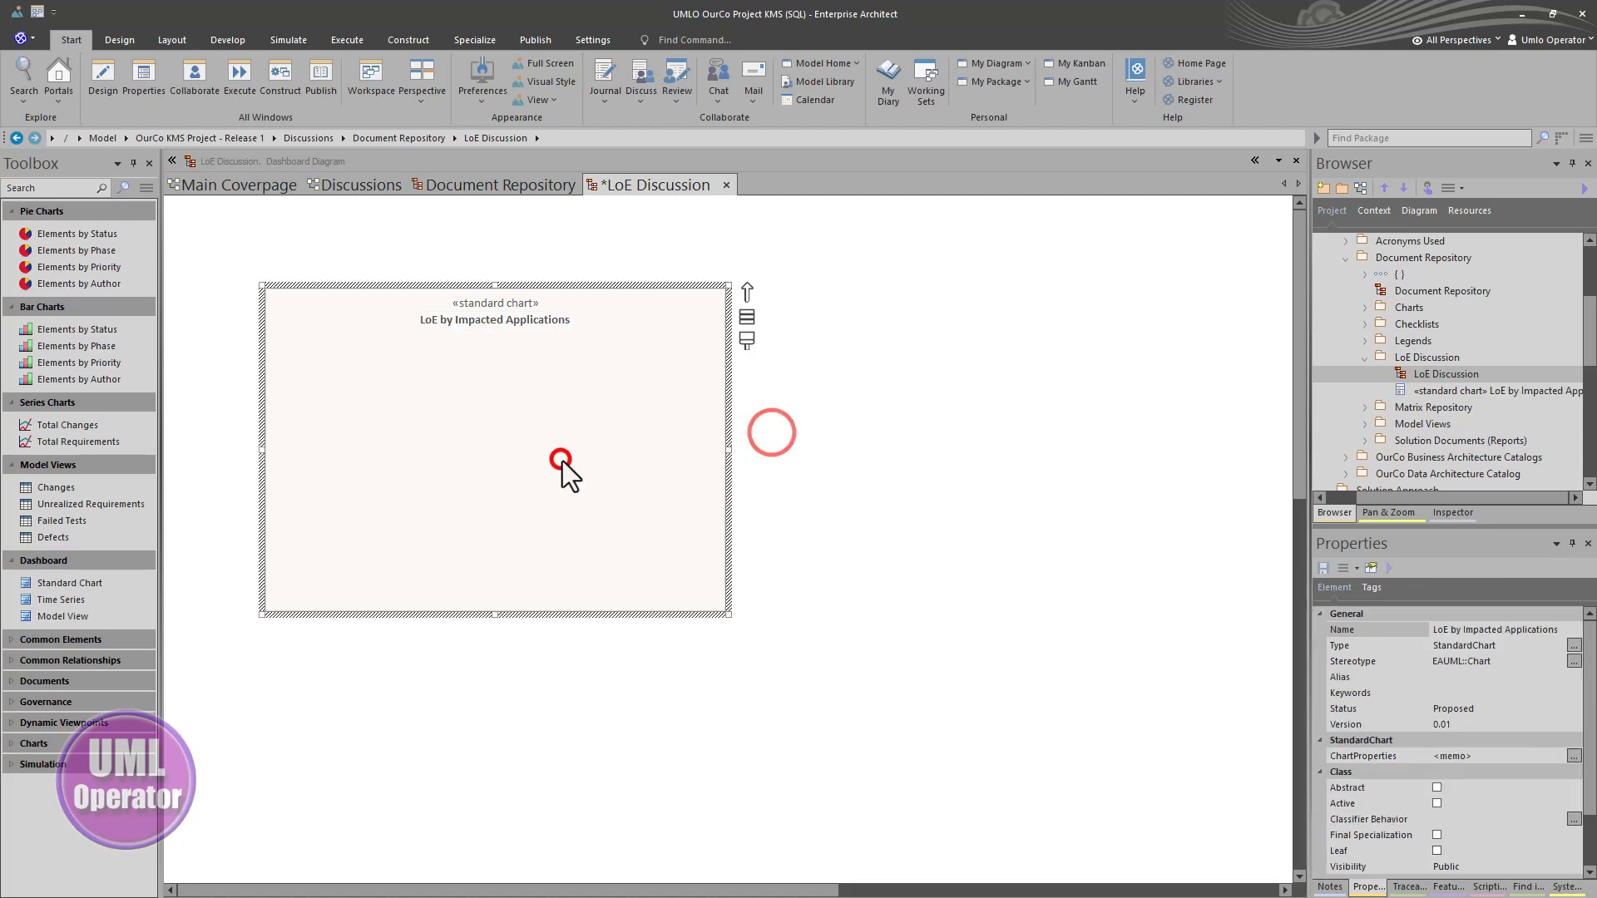
drag(583, 454, 560, 406)
key(ctrl+s)
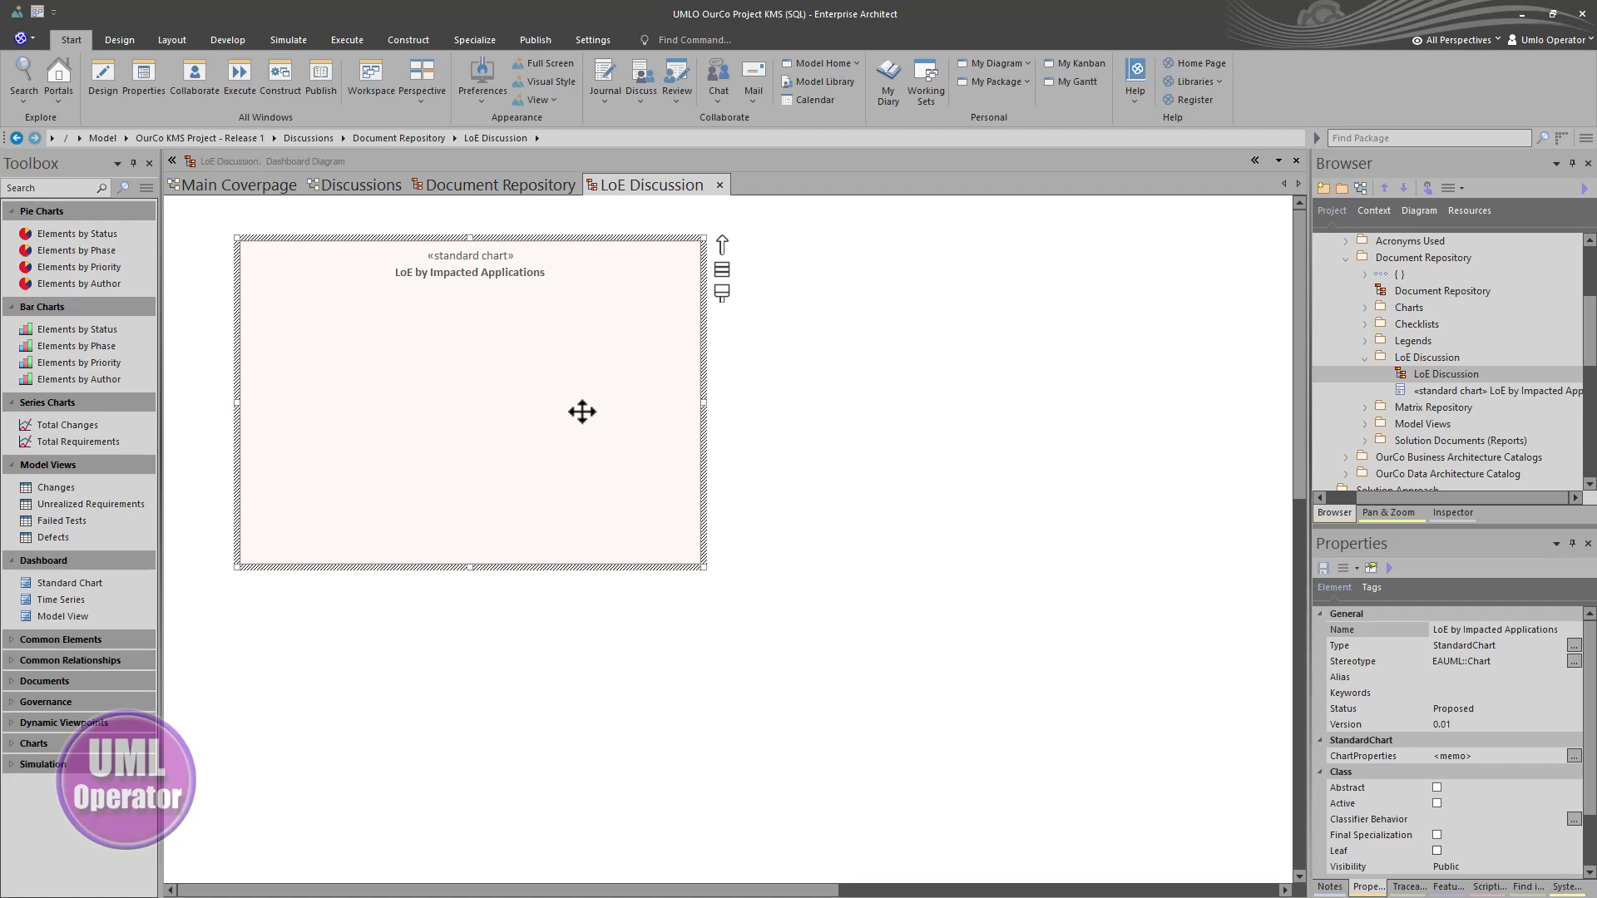
click(857, 451)
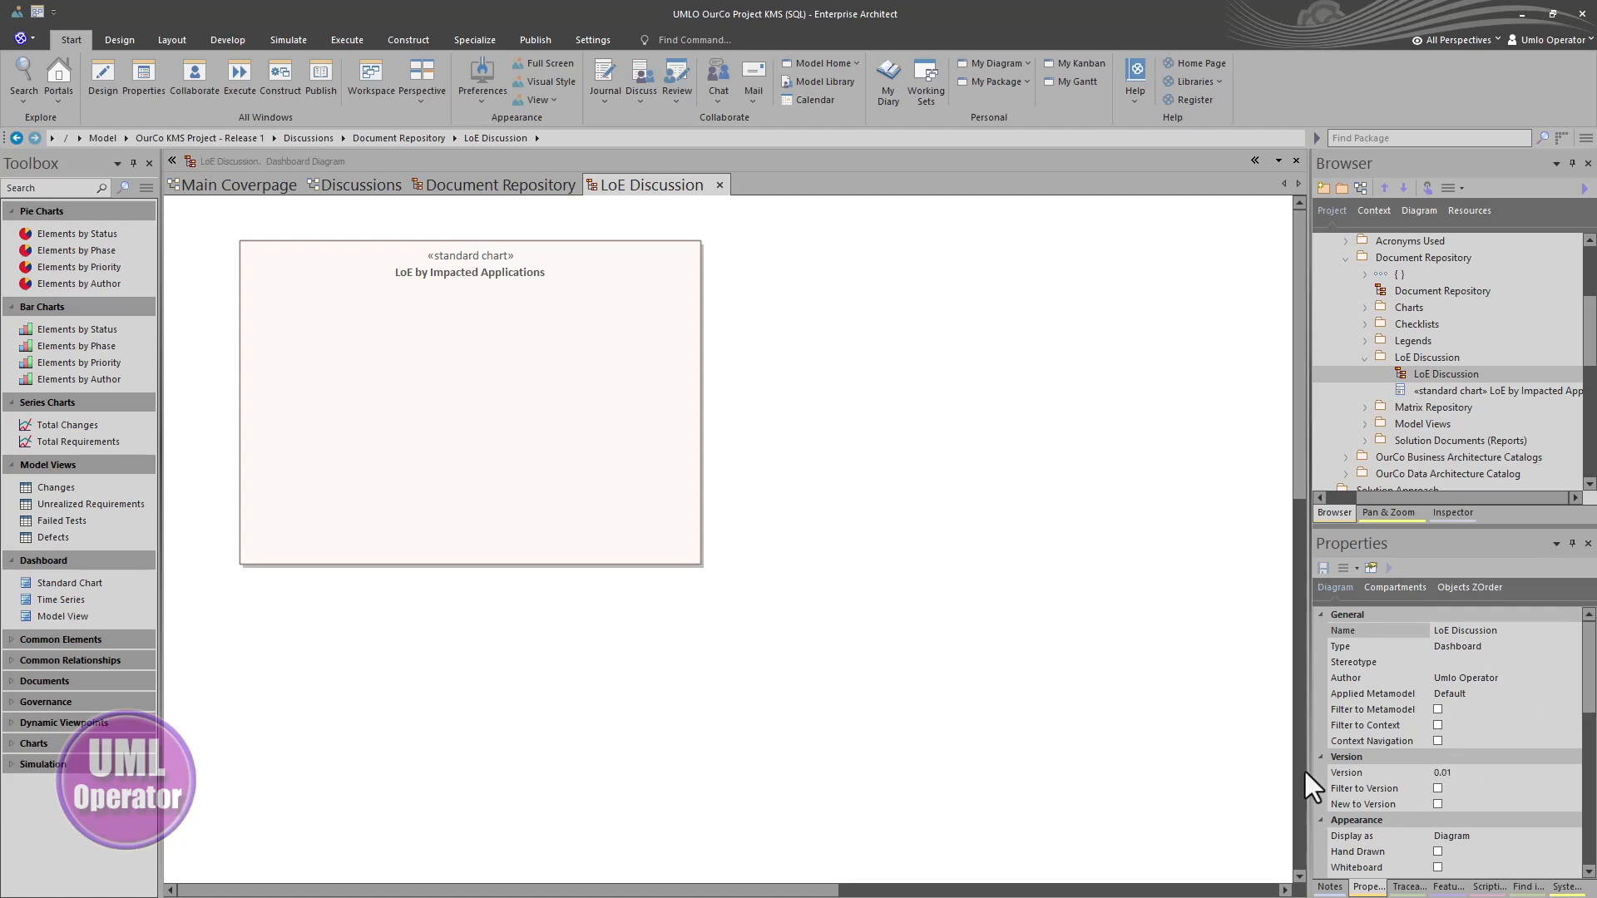
click(1322, 887)
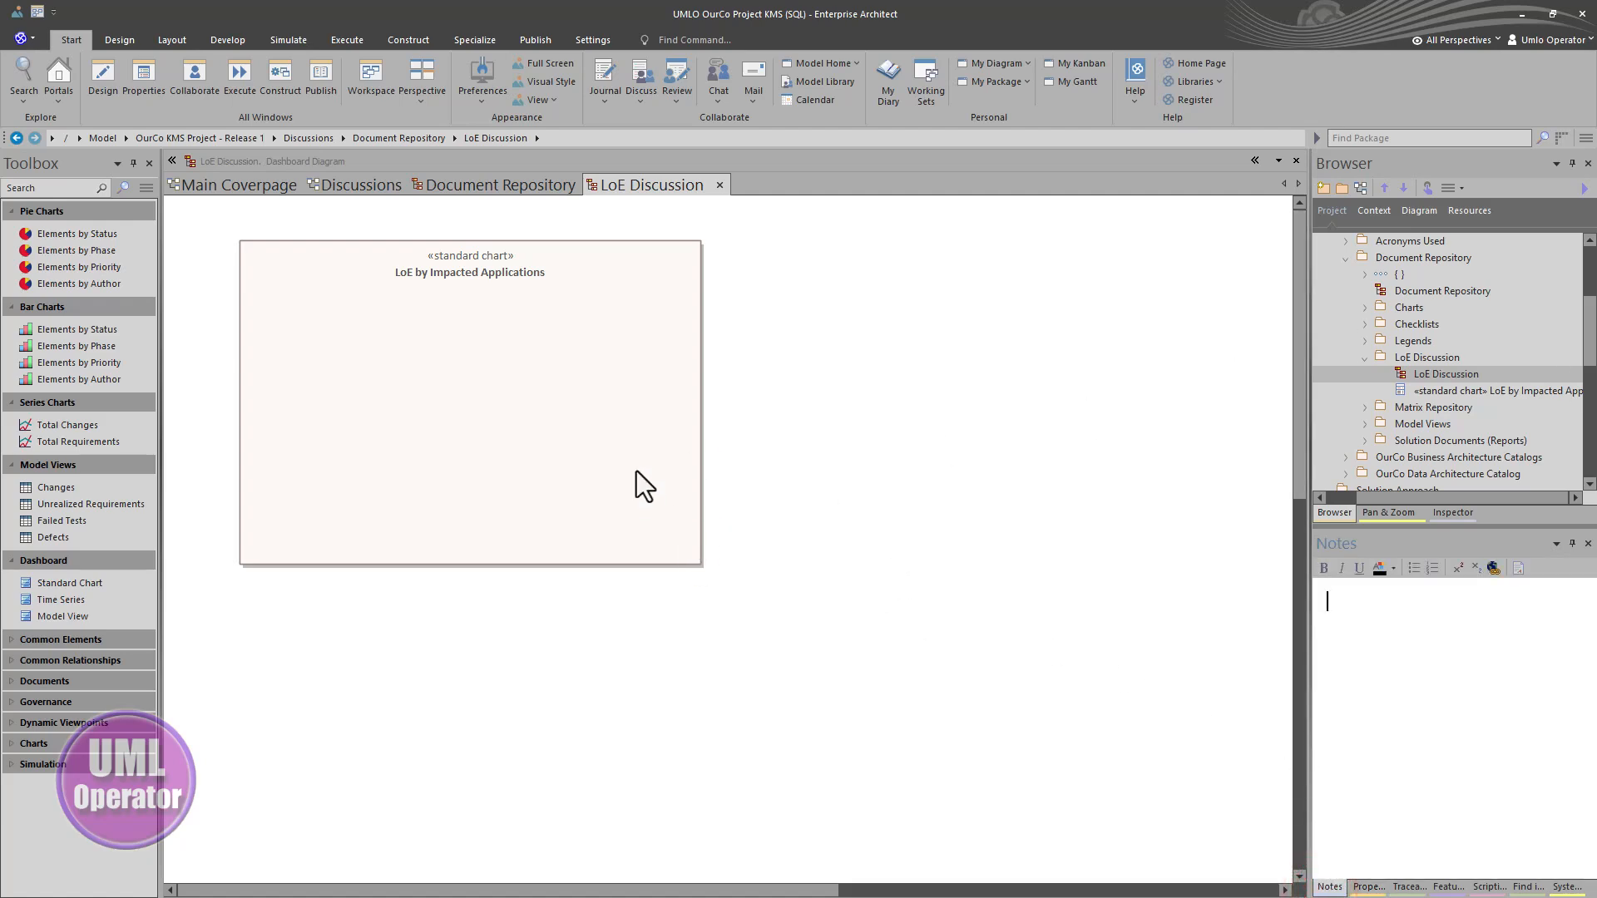
click(1393, 628)
Step: Examine the chart's Custom SQL source, available chart types and appearance settings, and leave its properties without applying changes
double_click(374, 405)
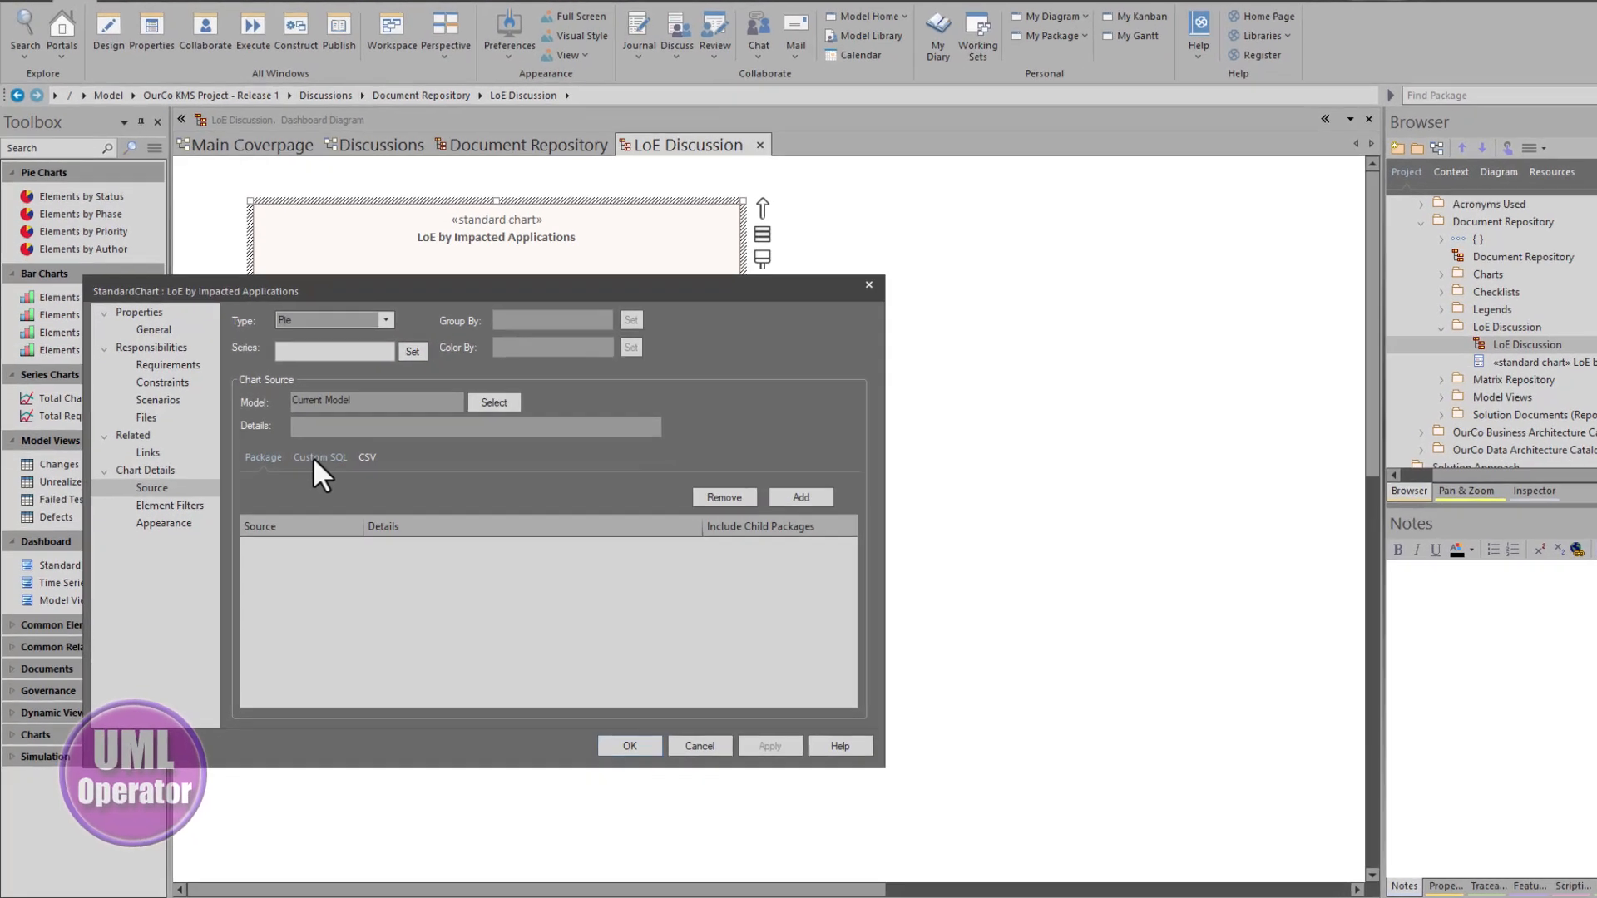
click(306, 479)
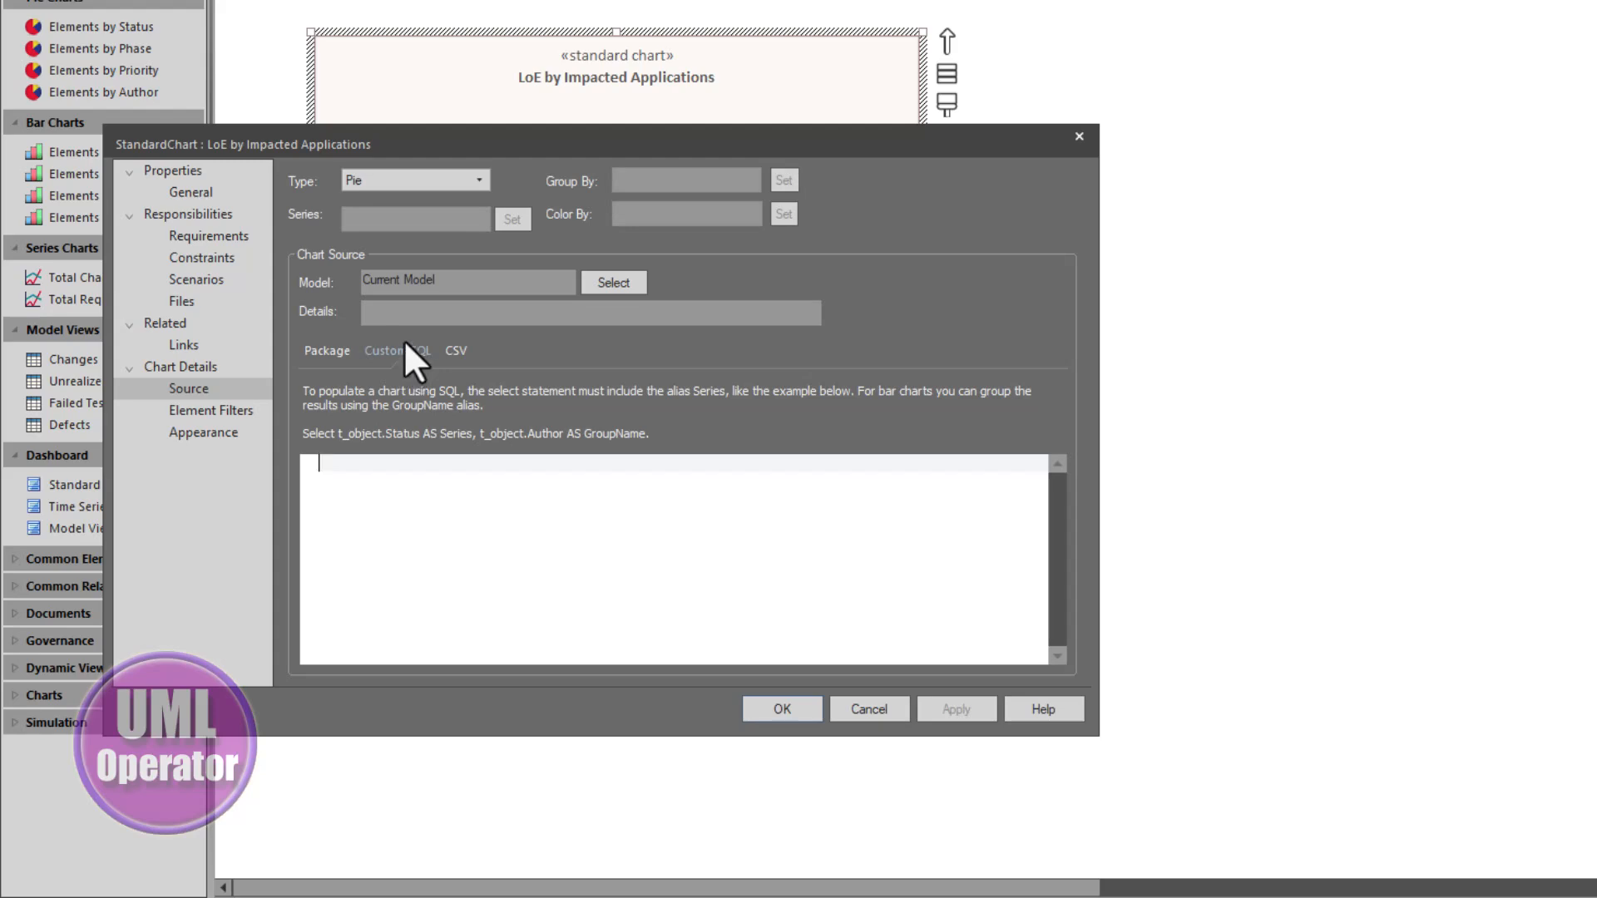
click(480, 180)
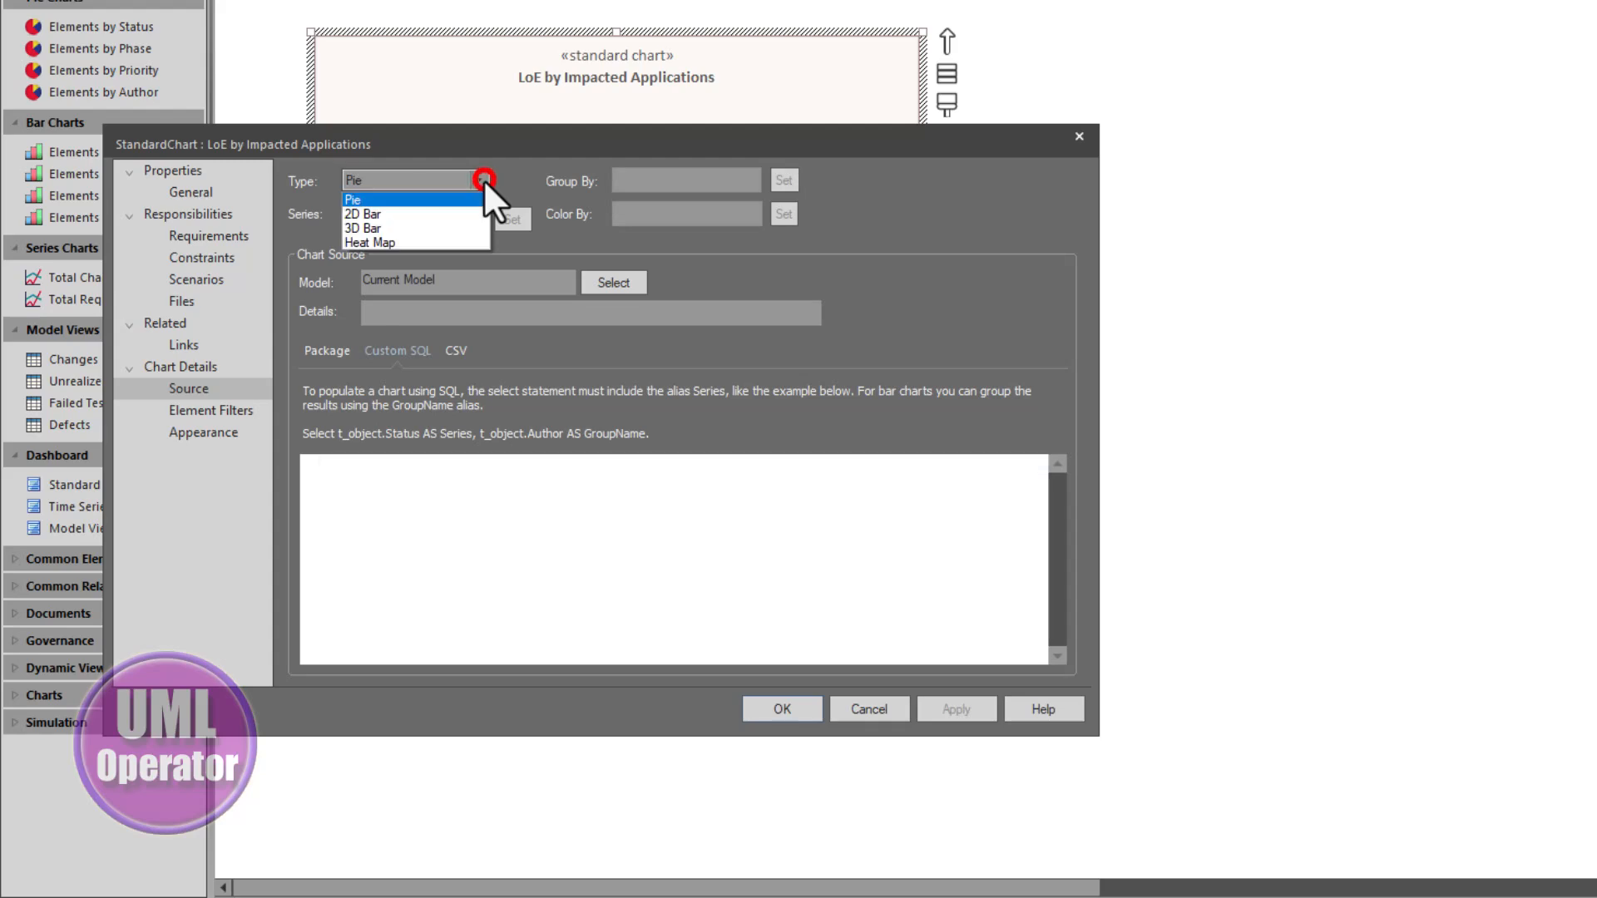
click(374, 214)
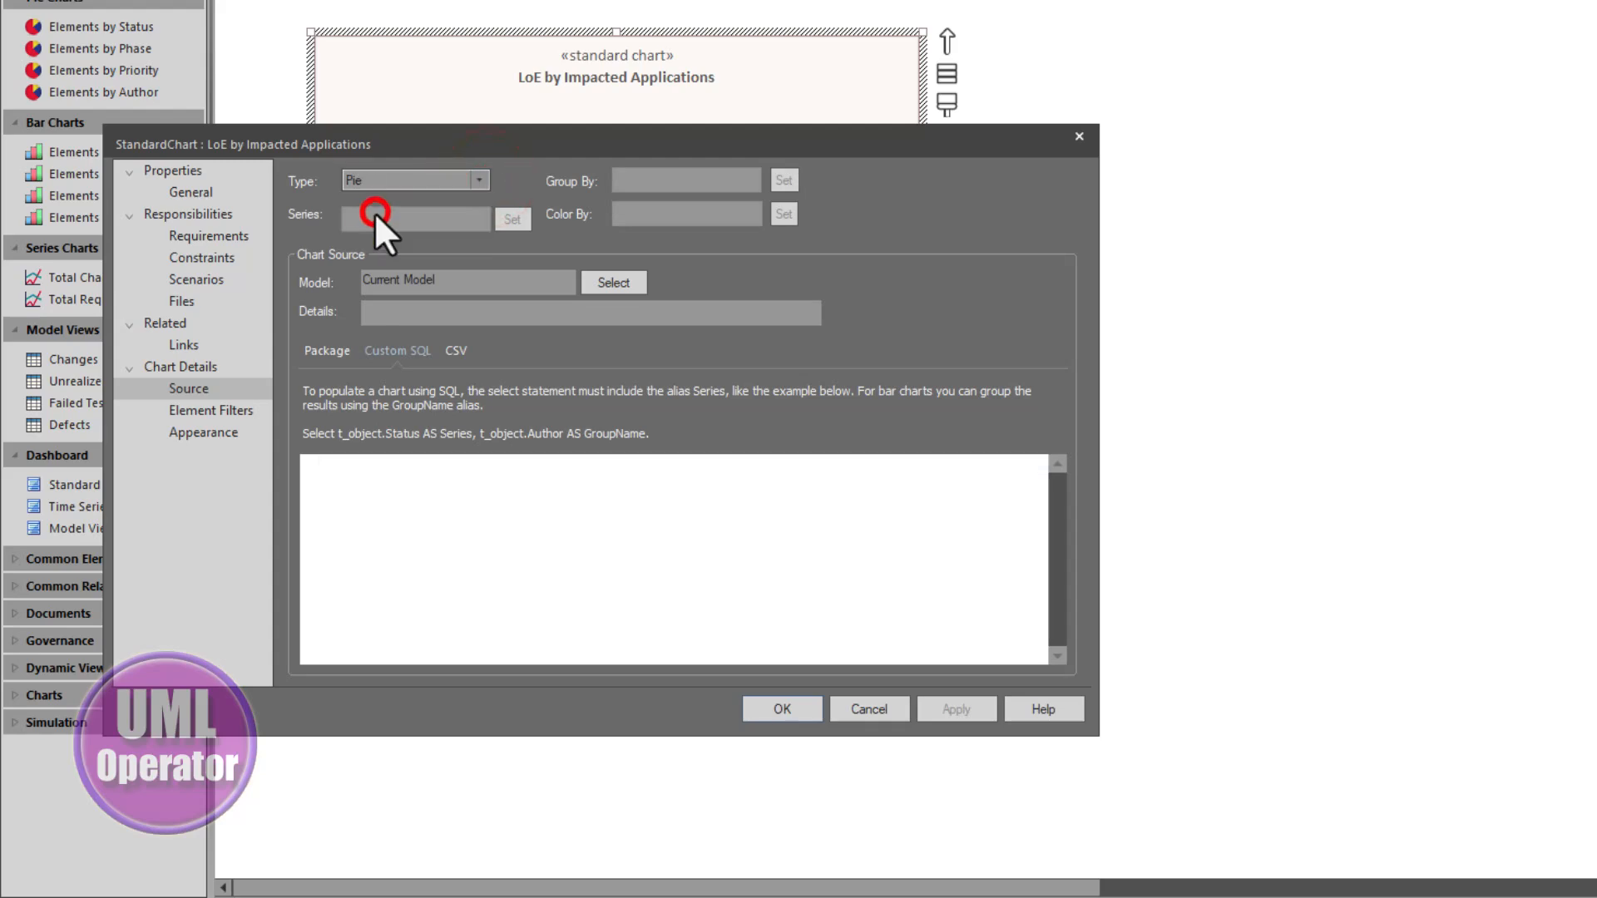
click(220, 427)
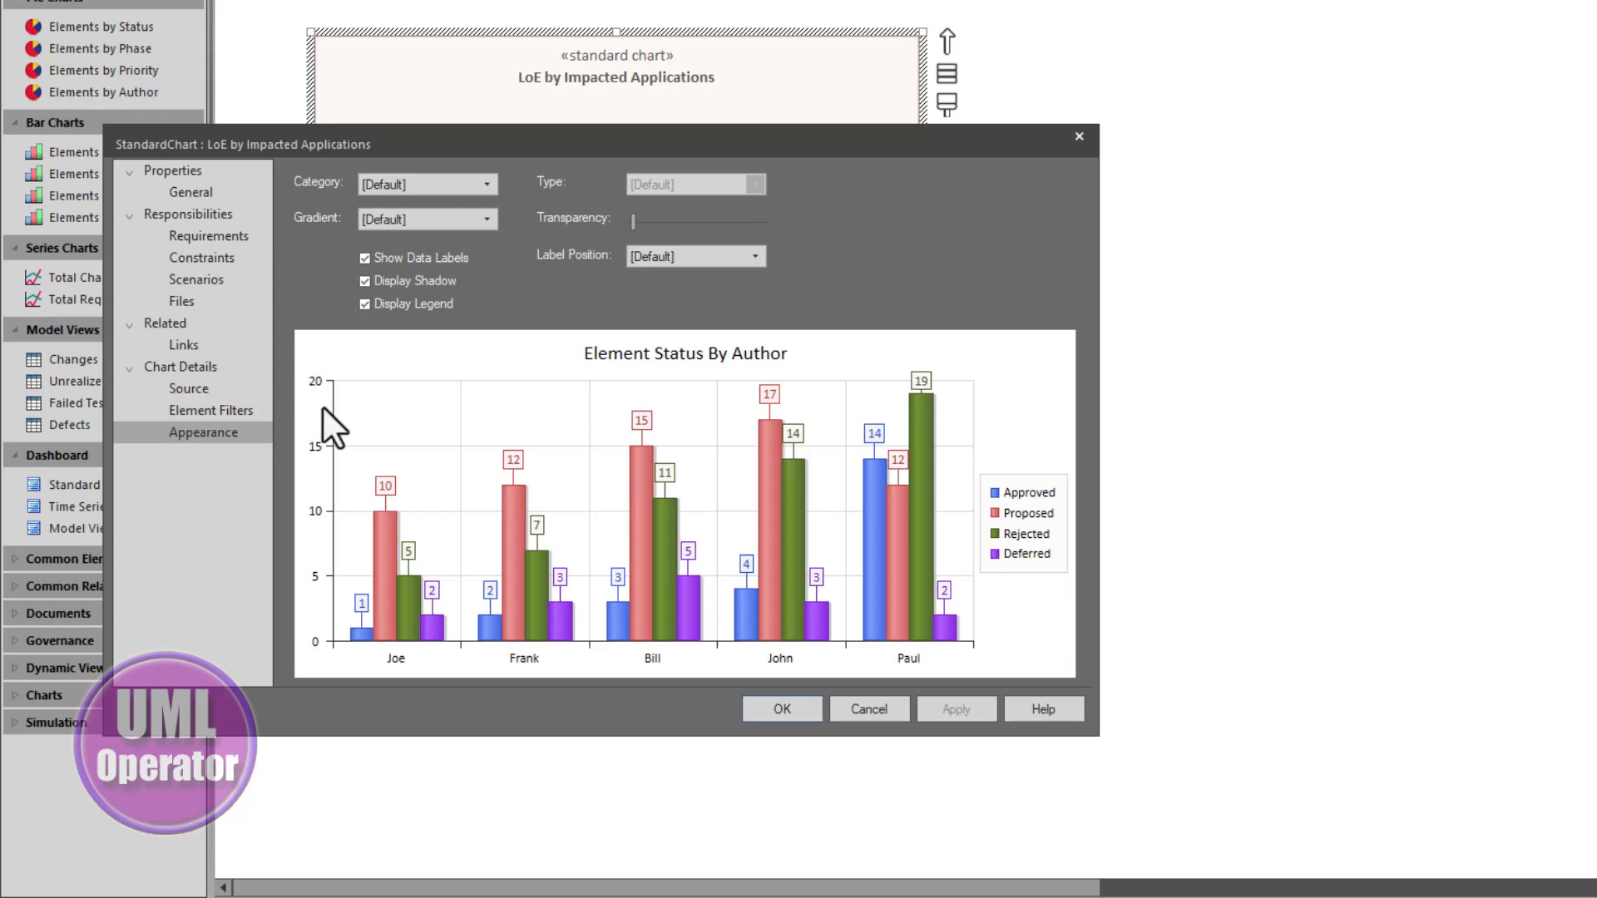
click(202, 391)
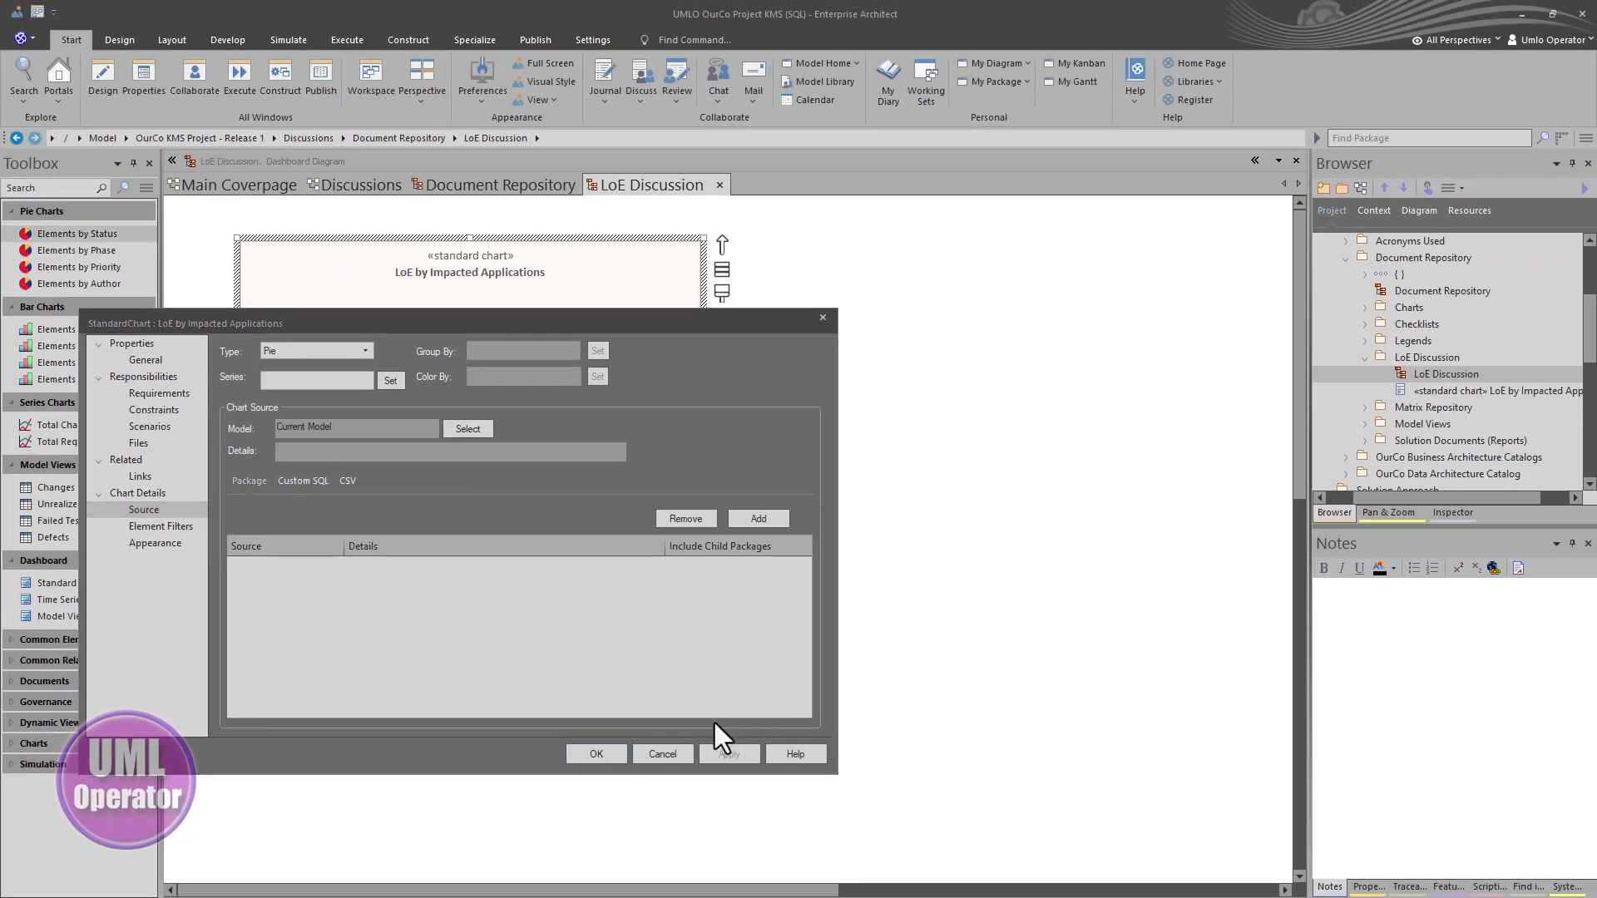
click(665, 753)
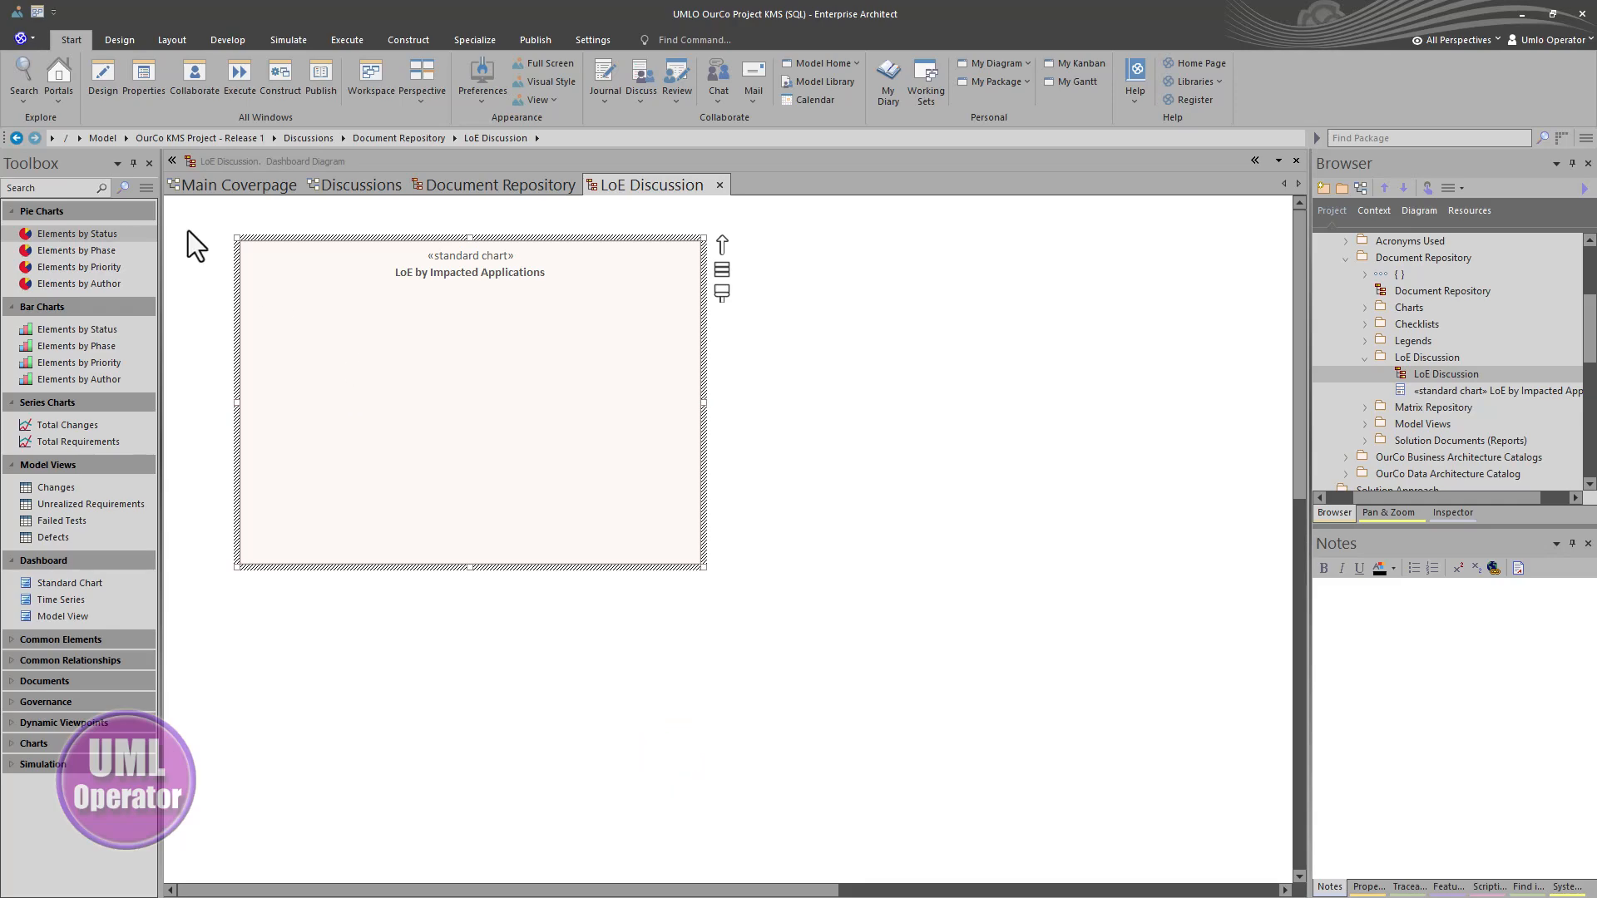
Step: Open the TestSQL7 query from My Searches in the model search's query editor
click(17, 99)
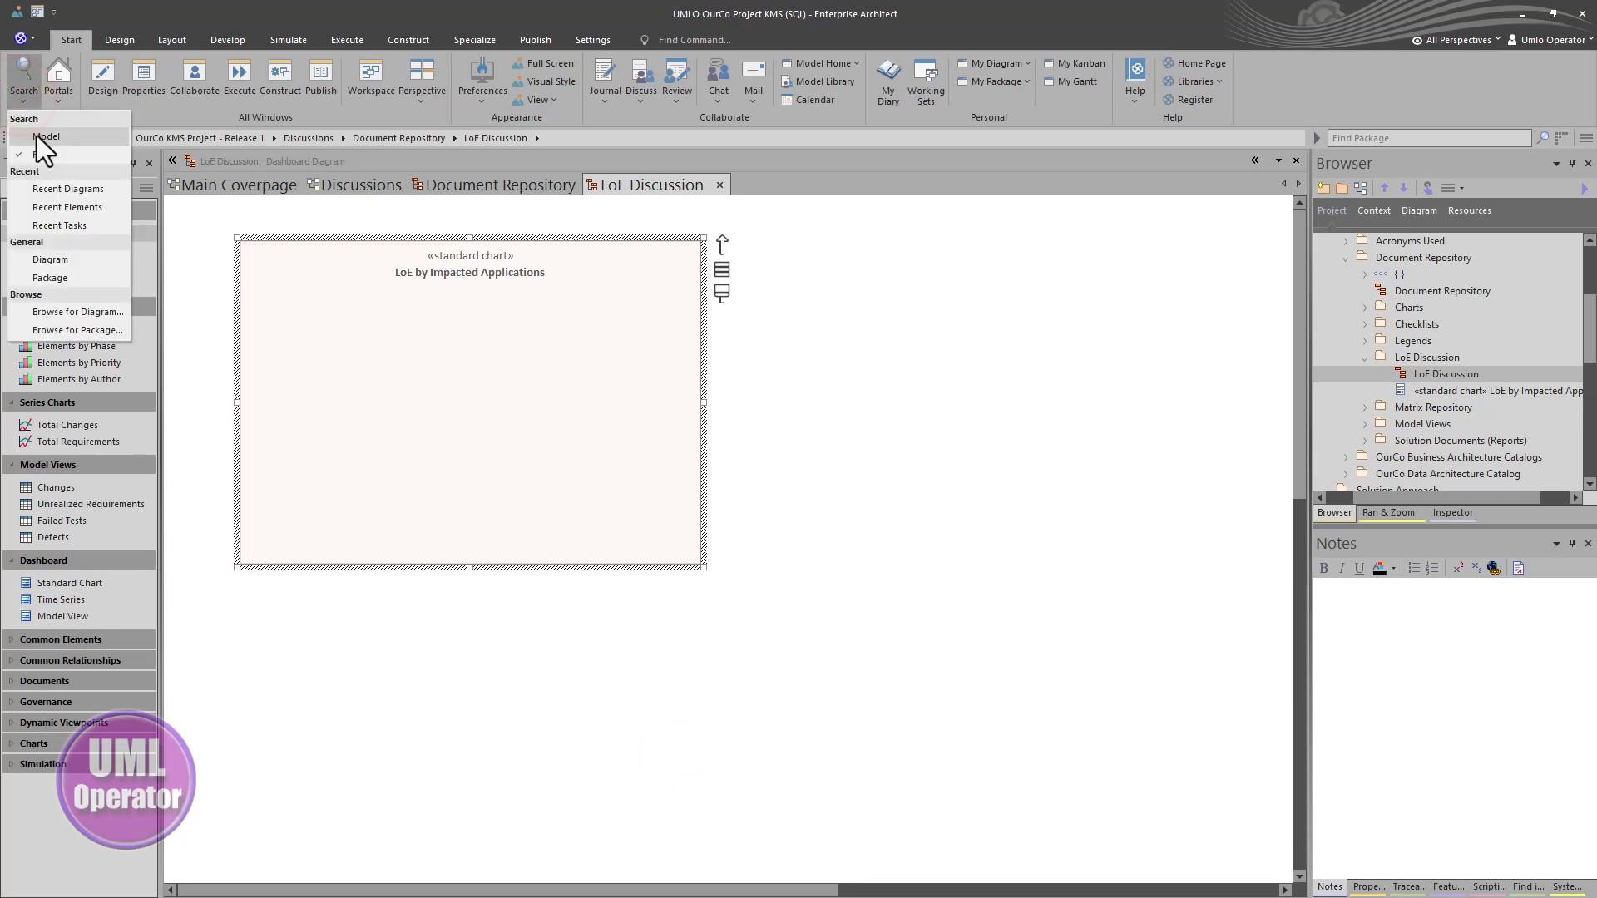
click(38, 136)
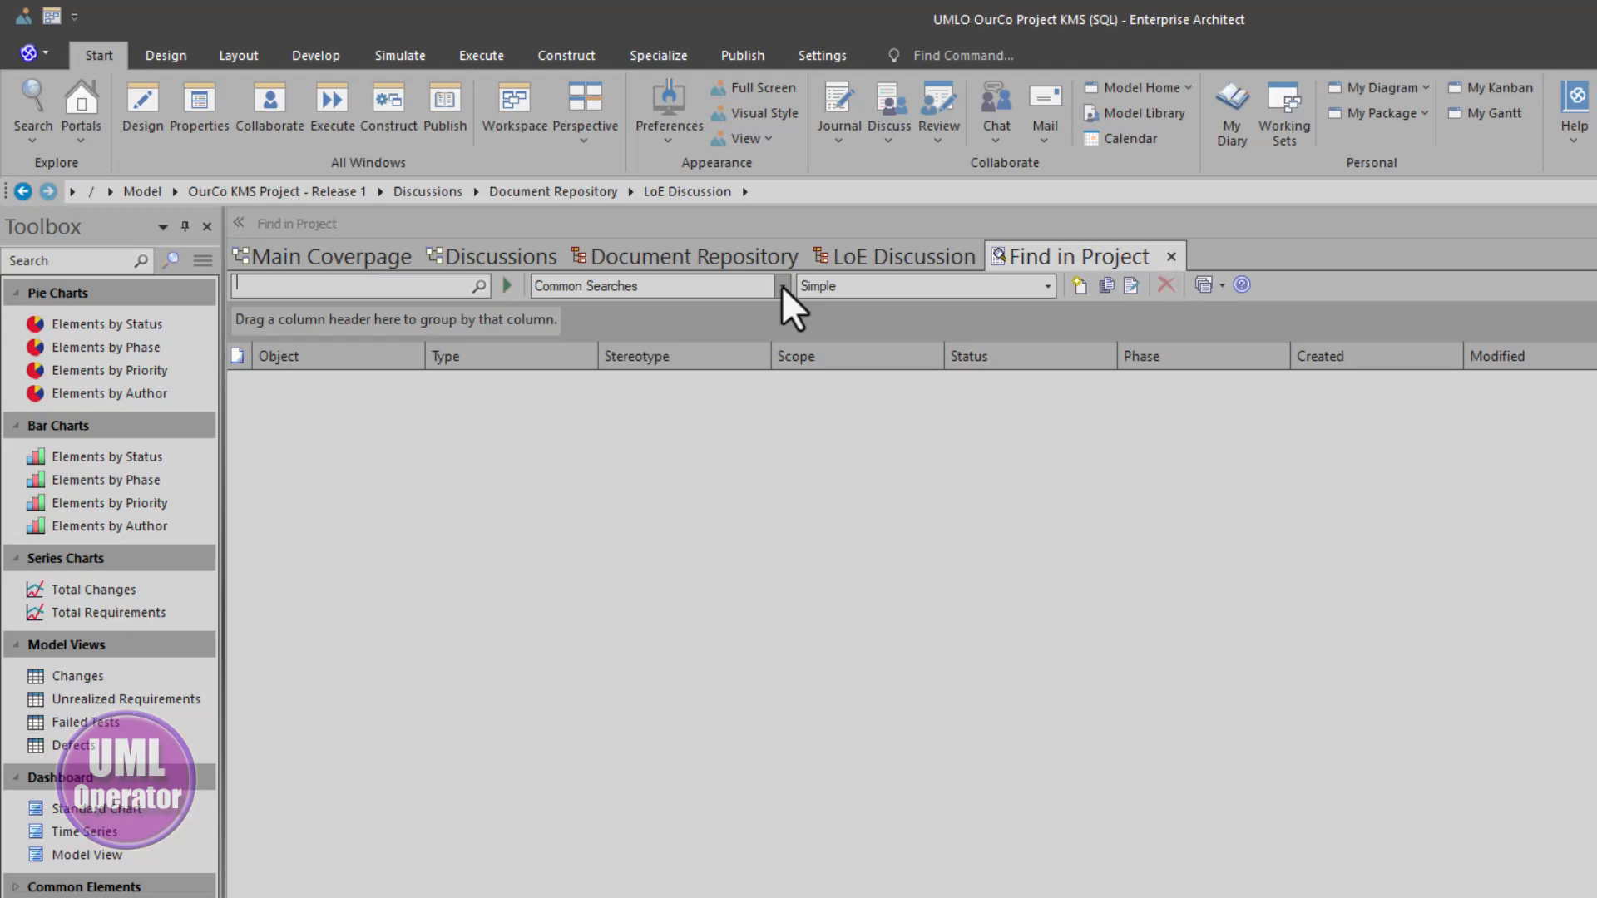
click(781, 286)
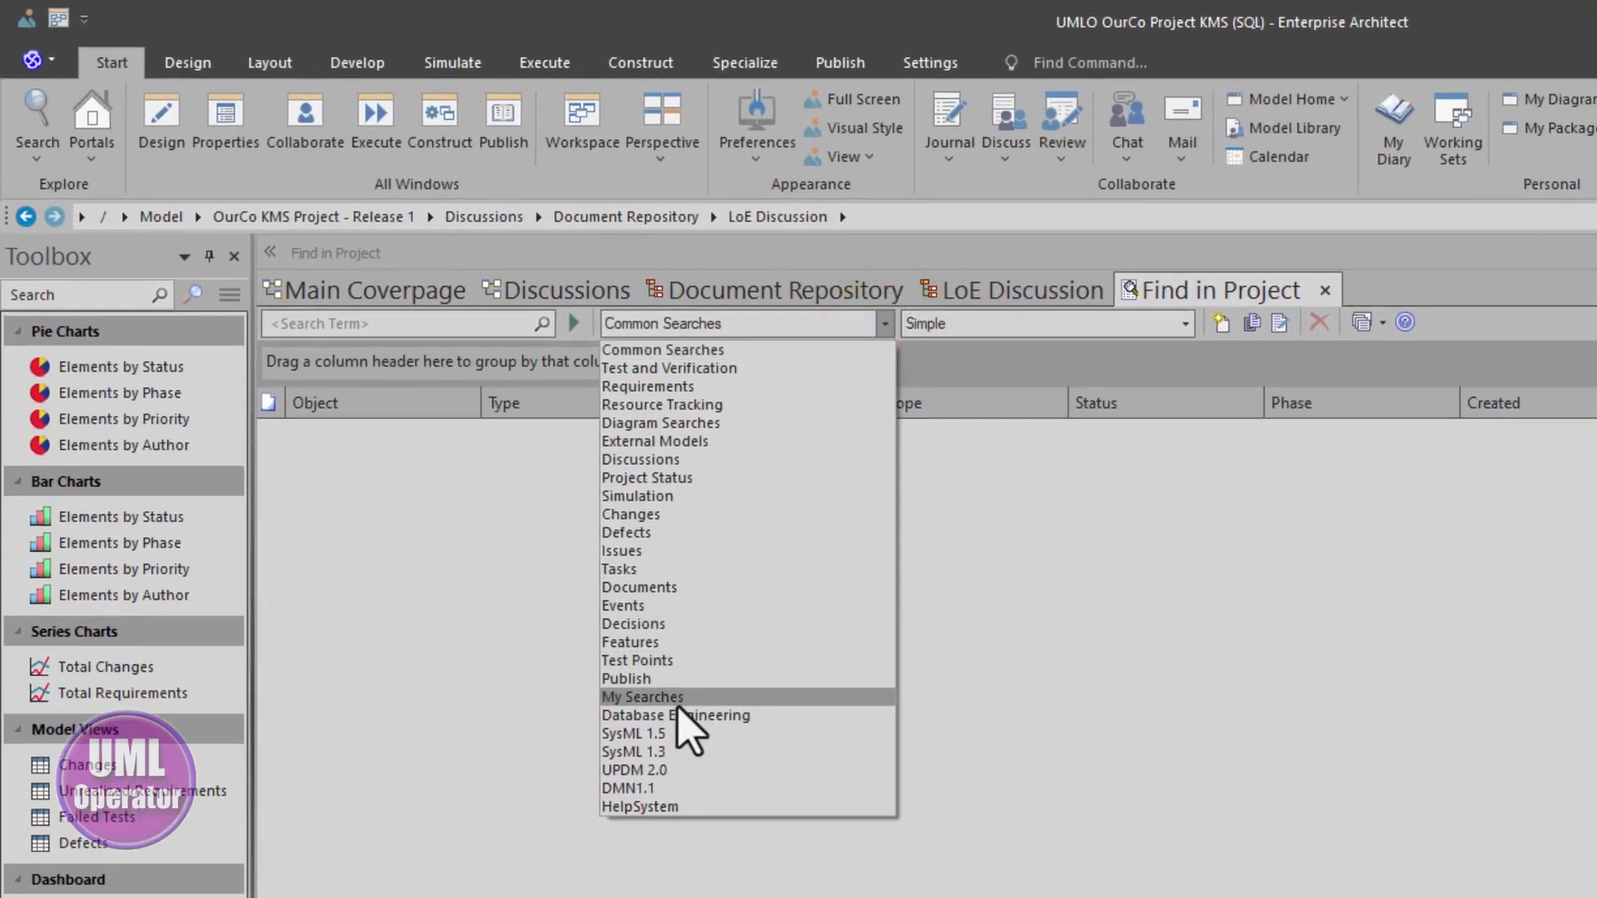
click(599, 621)
click(1186, 324)
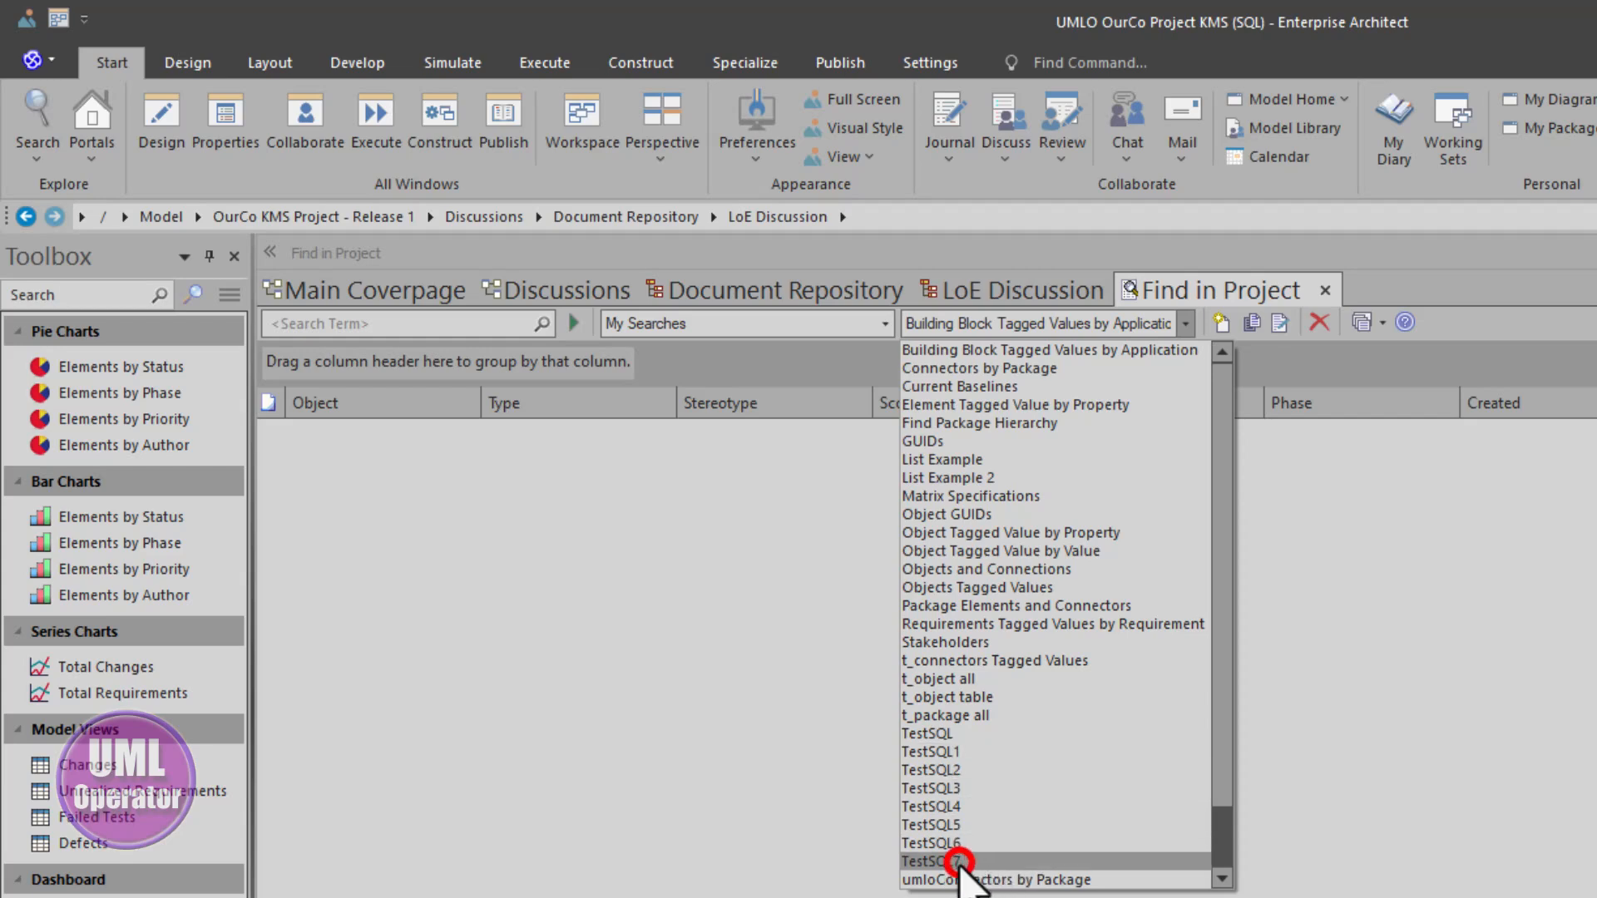
click(959, 862)
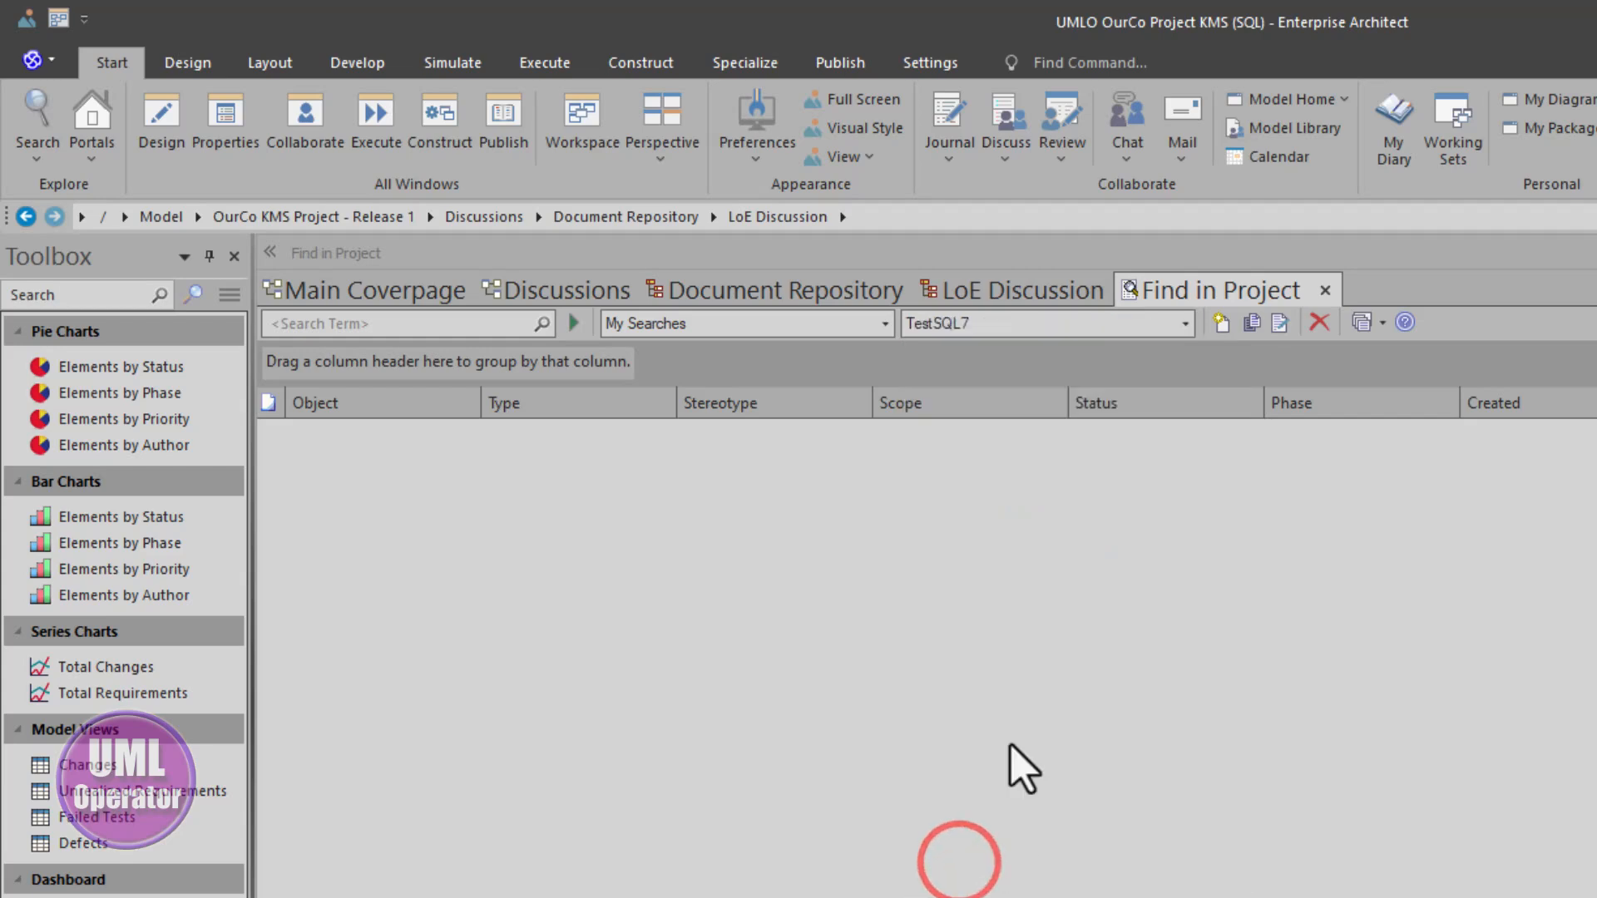
click(1279, 323)
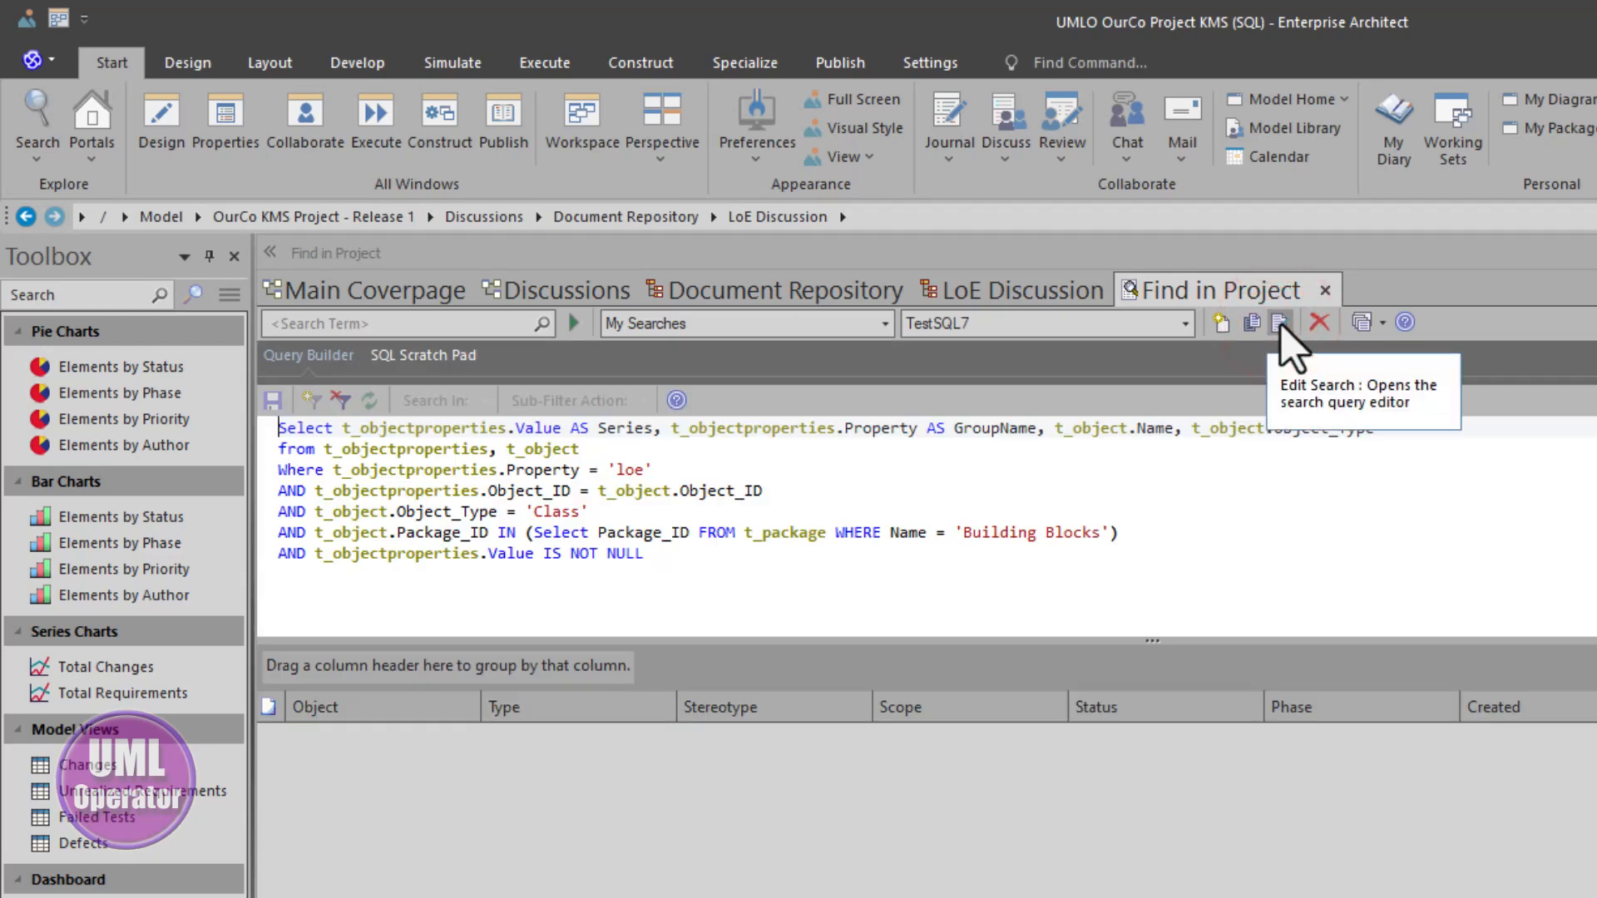
Step: Examine the full TestSQL7 statement, including its loe property, Class object type and Building Blocks package conditions
click(515, 512)
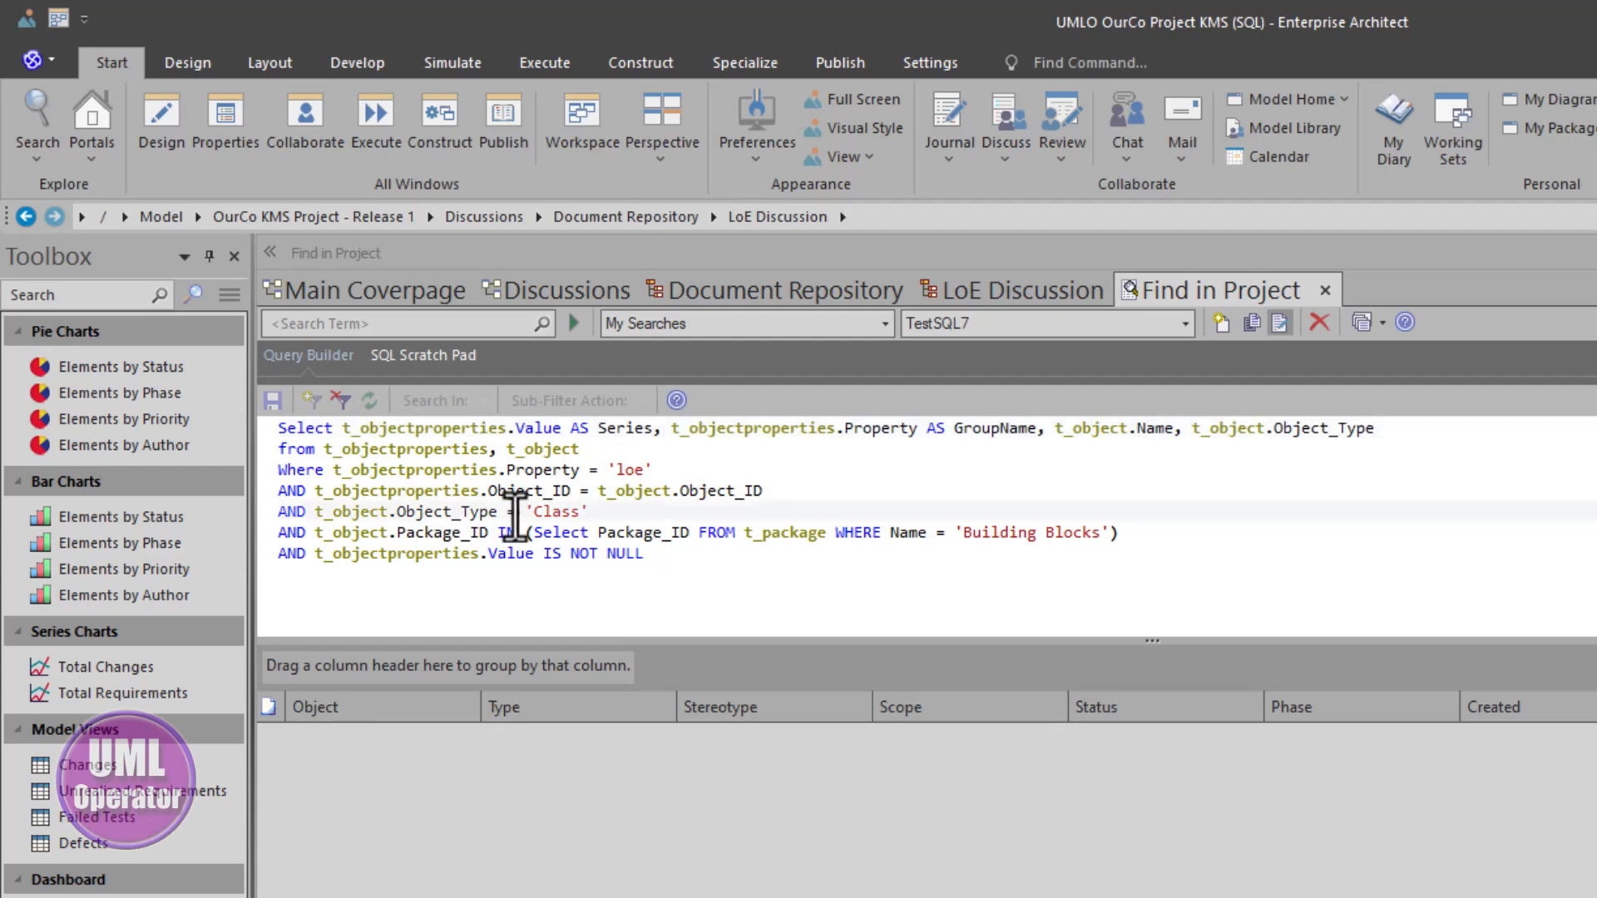
drag(653, 555, 250, 434)
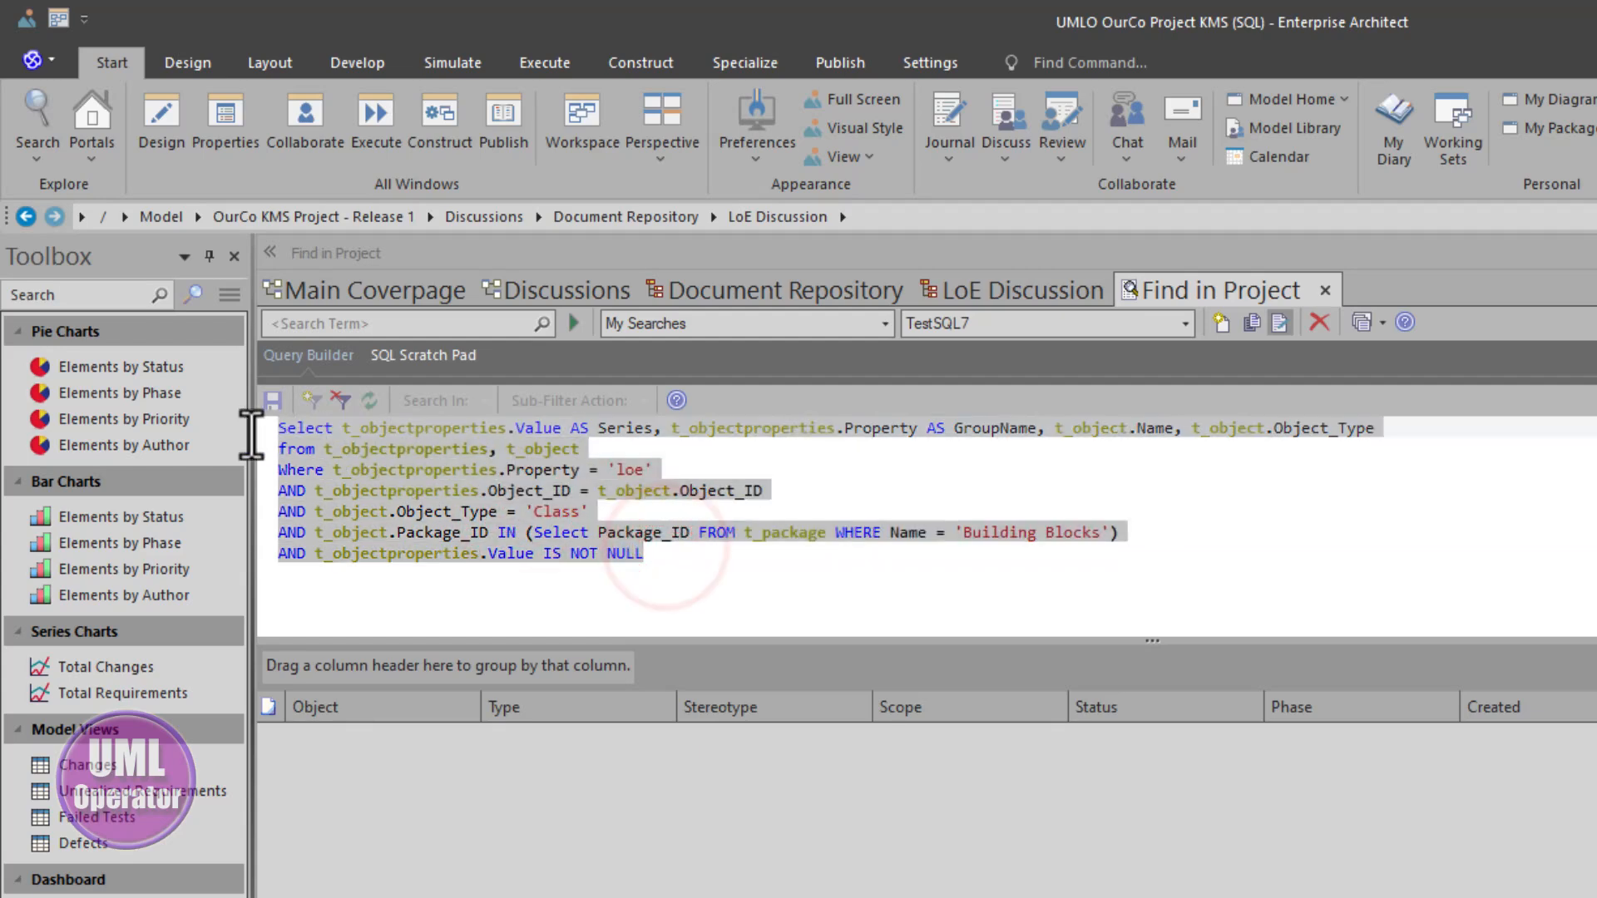
click(426, 491)
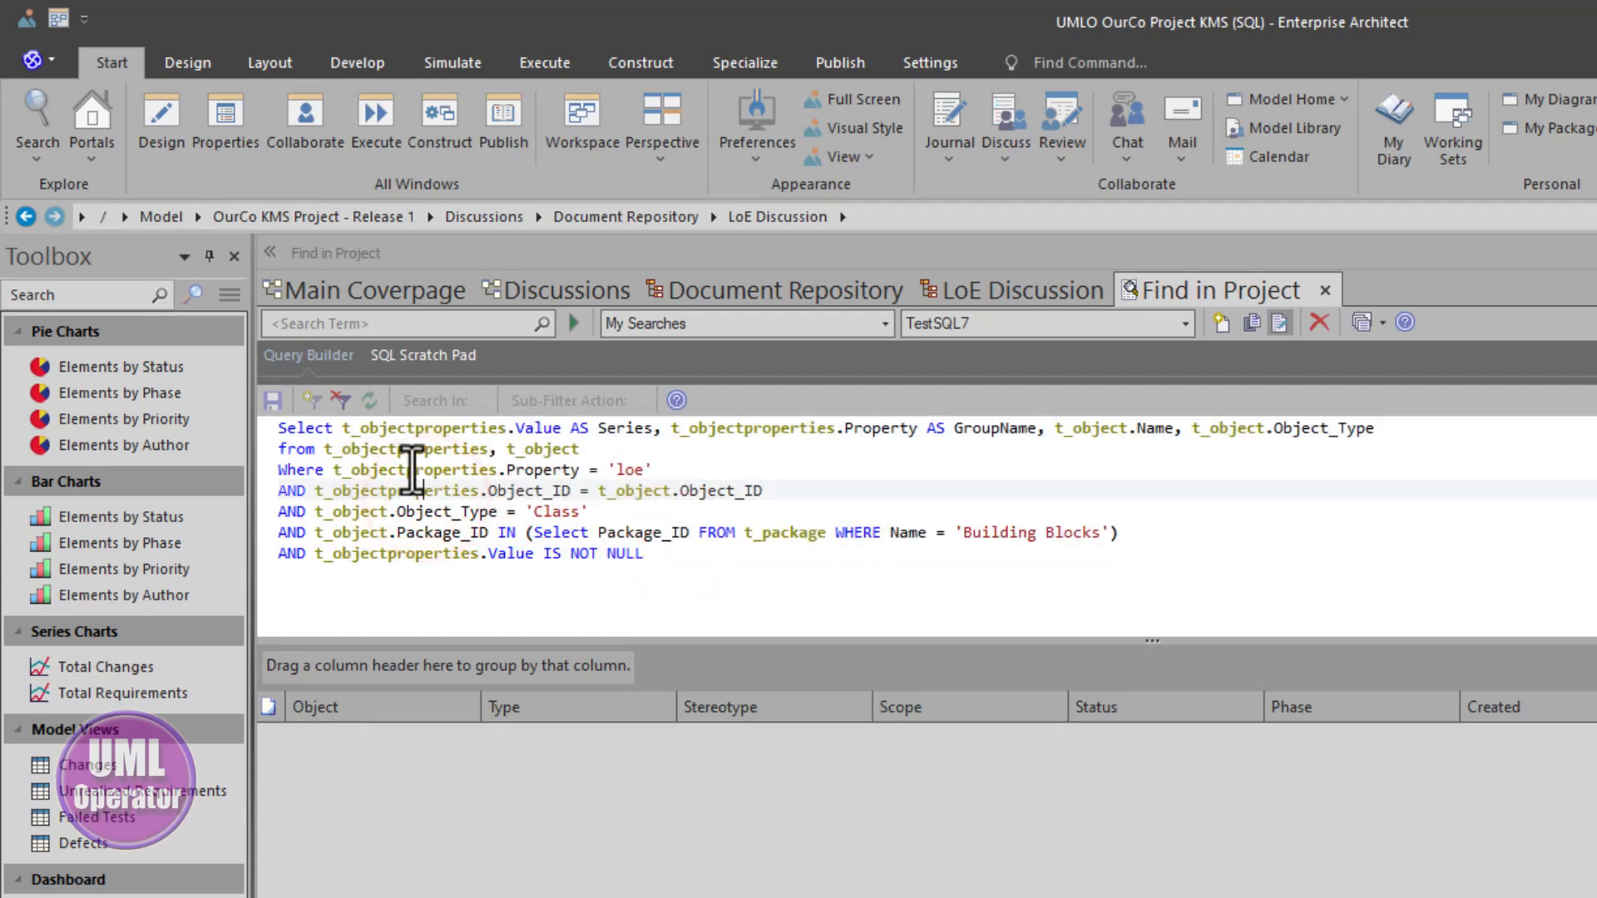
Step: Examine the filter values in TestSQL7's WHERE clause: the loe property, the Class object type and the Building Blocks package name
click(627, 470)
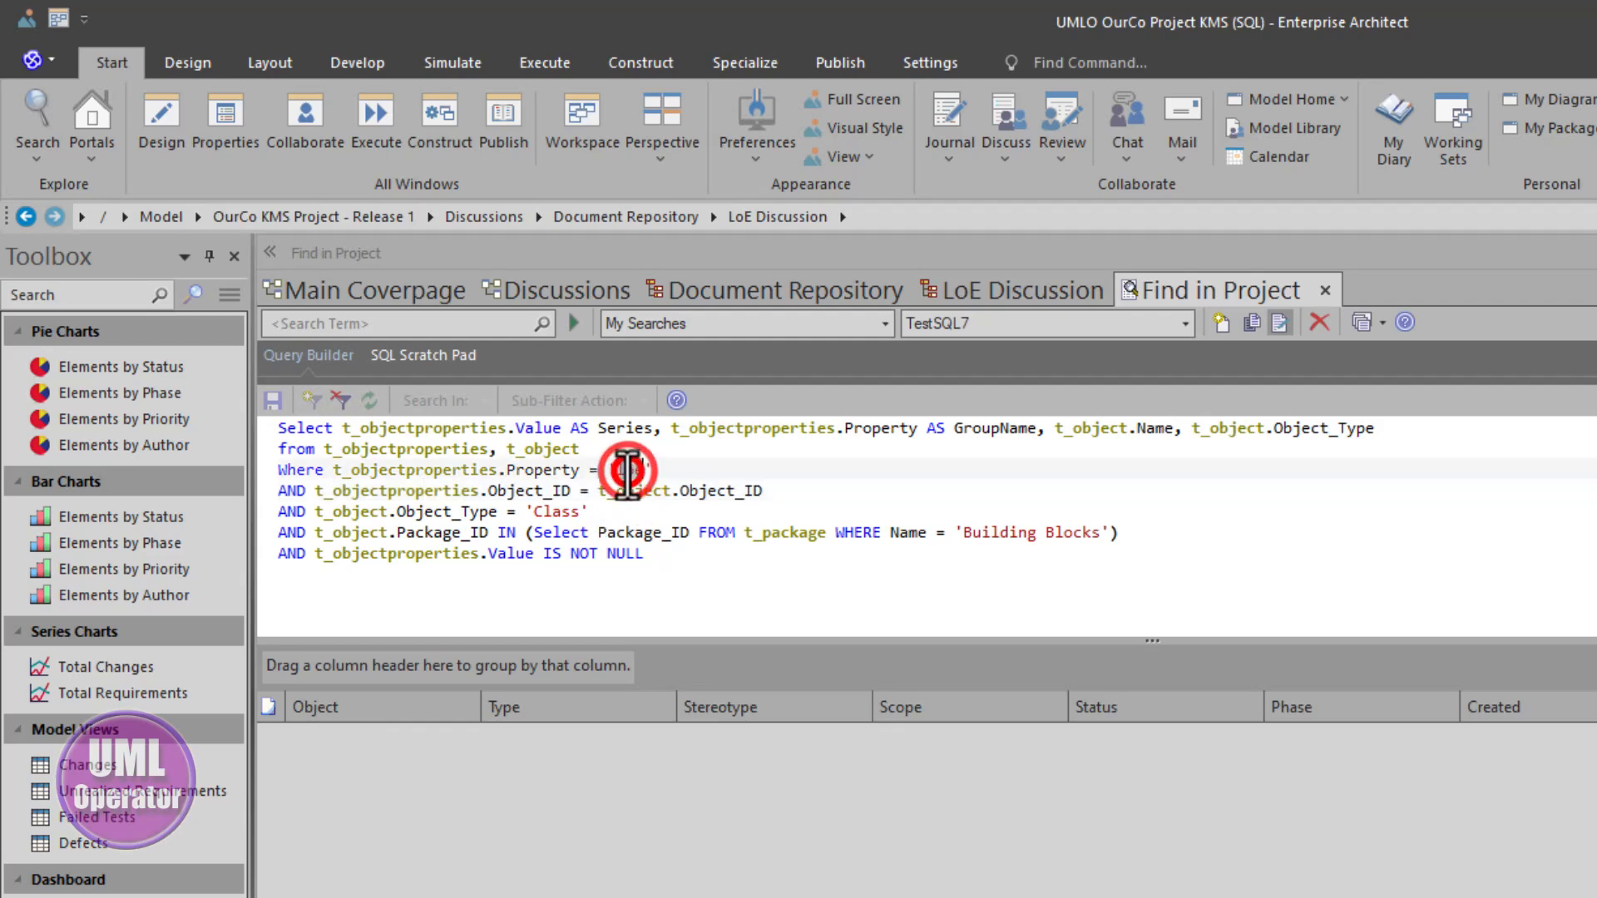
double_click(627, 469)
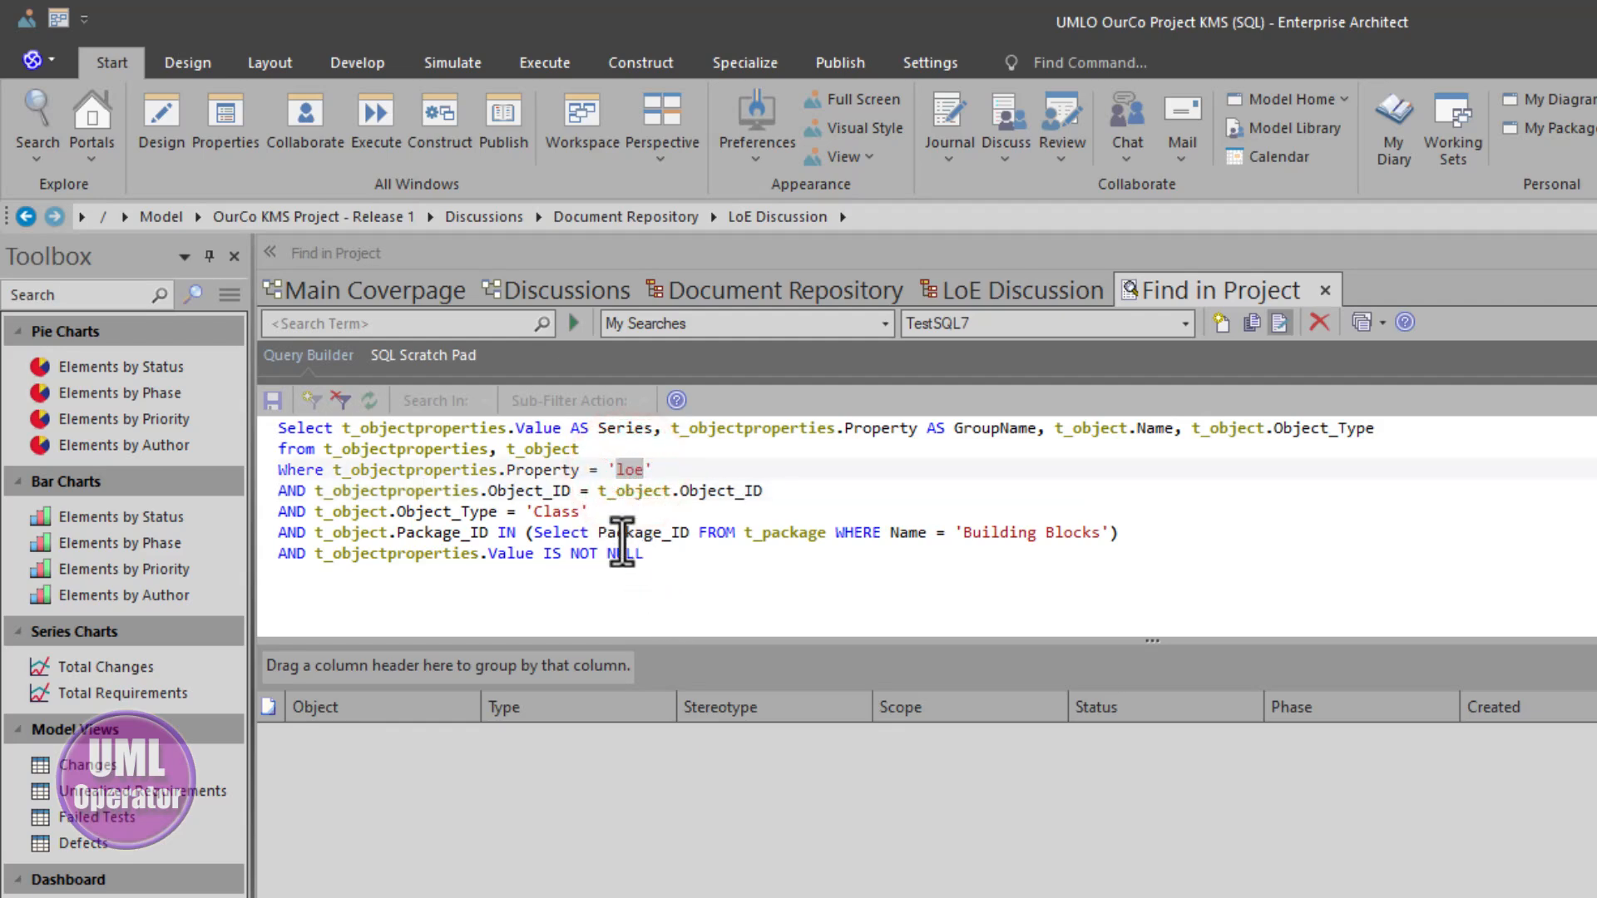
click(559, 512)
double_click(559, 512)
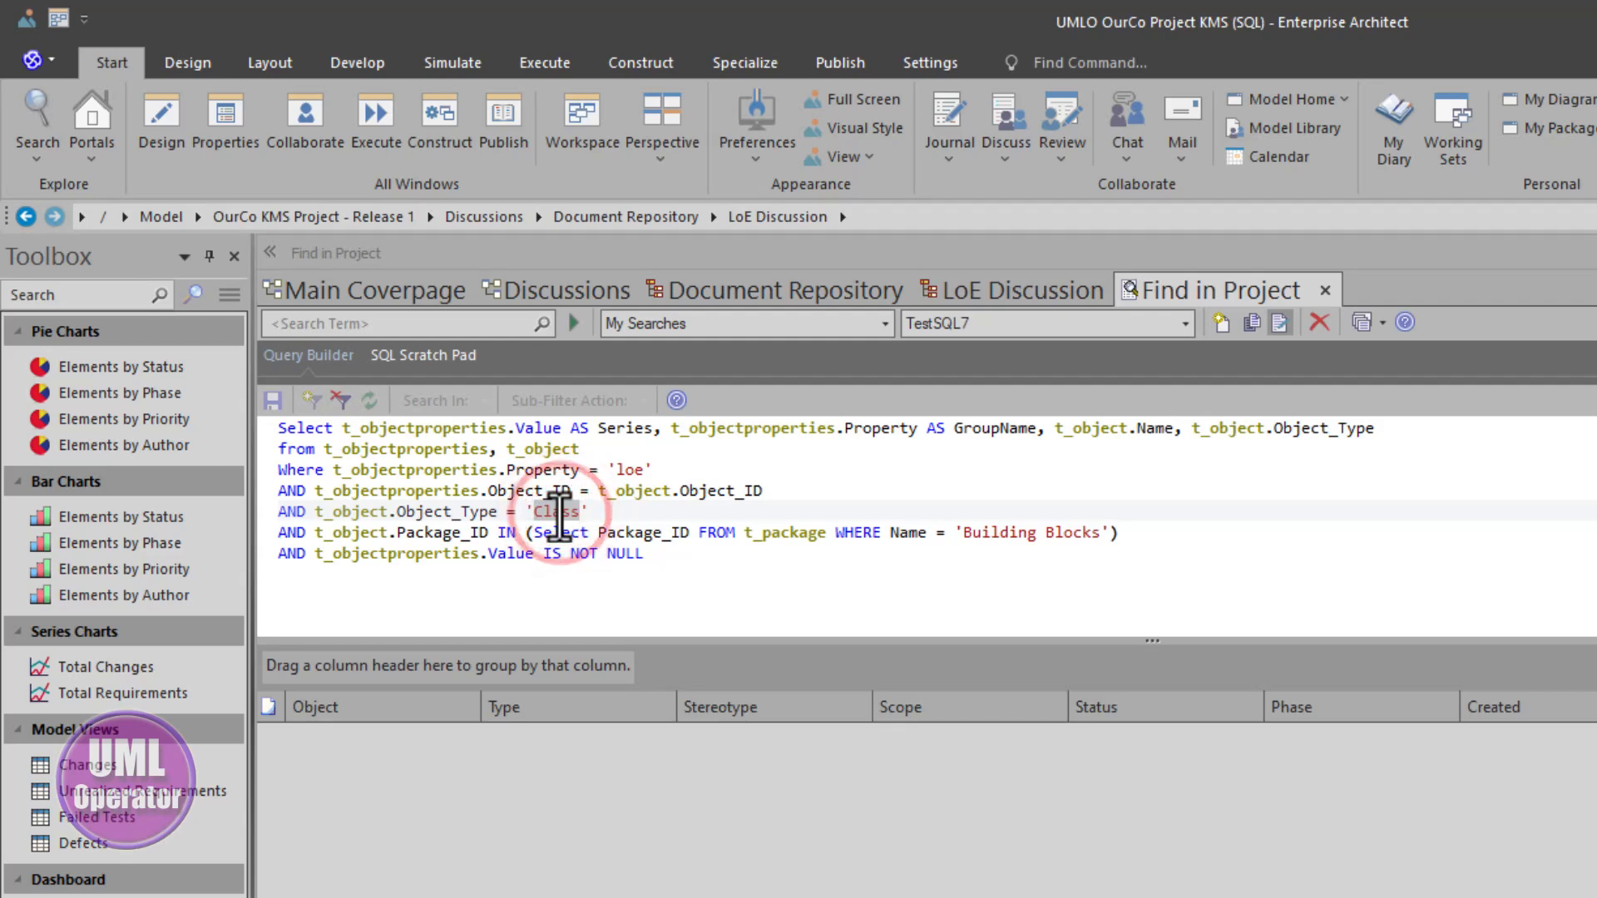
click(963, 533)
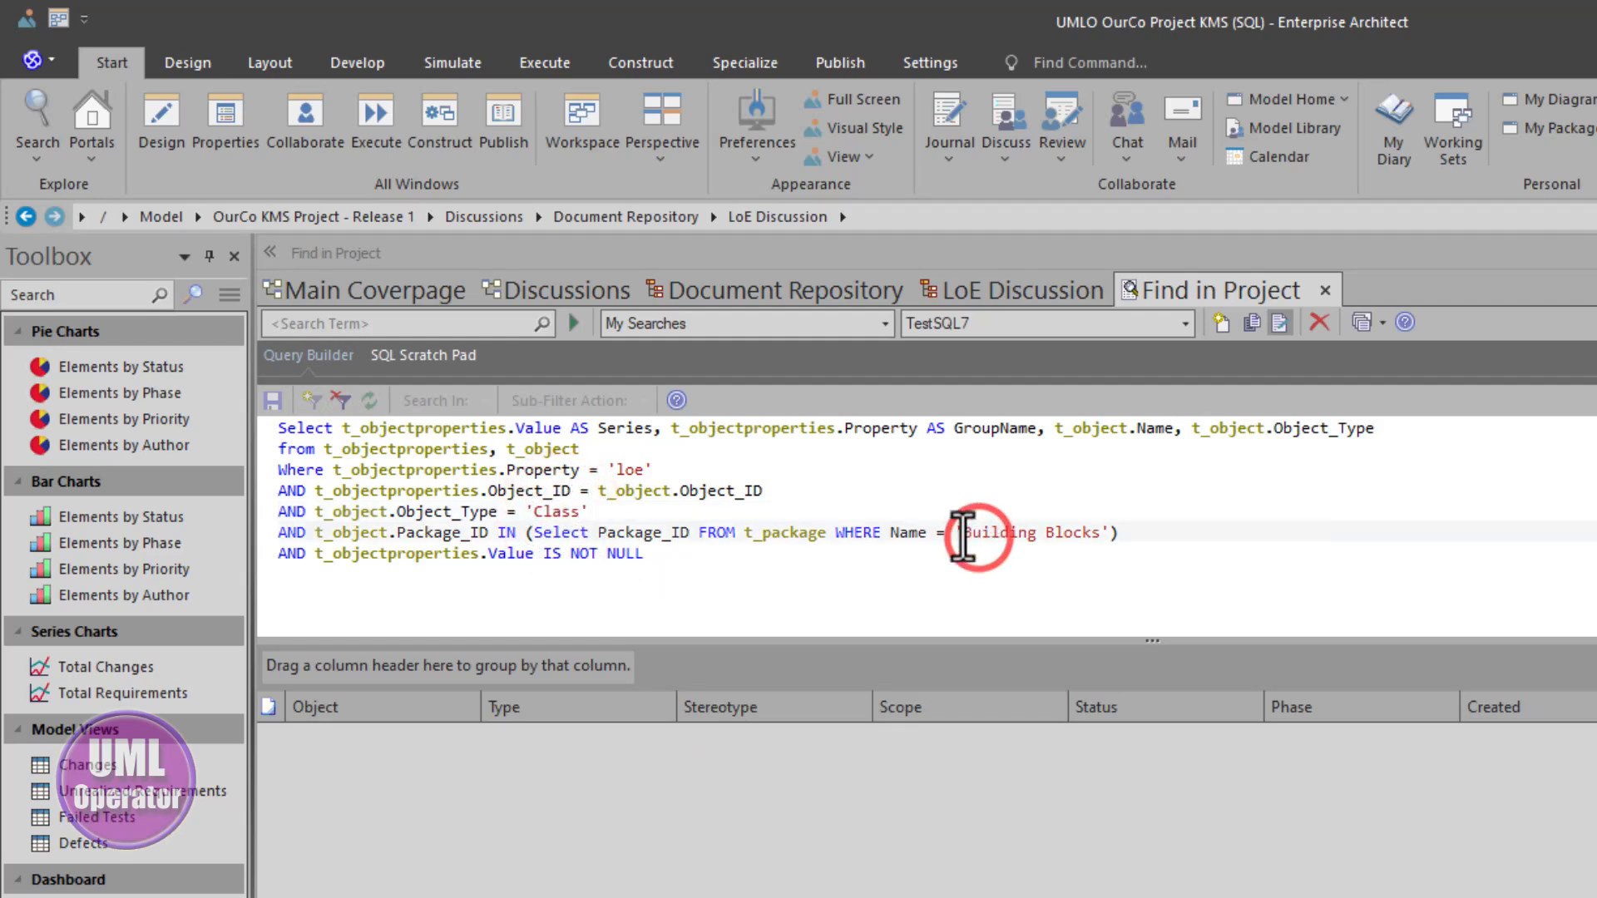
drag(962, 533, 1097, 532)
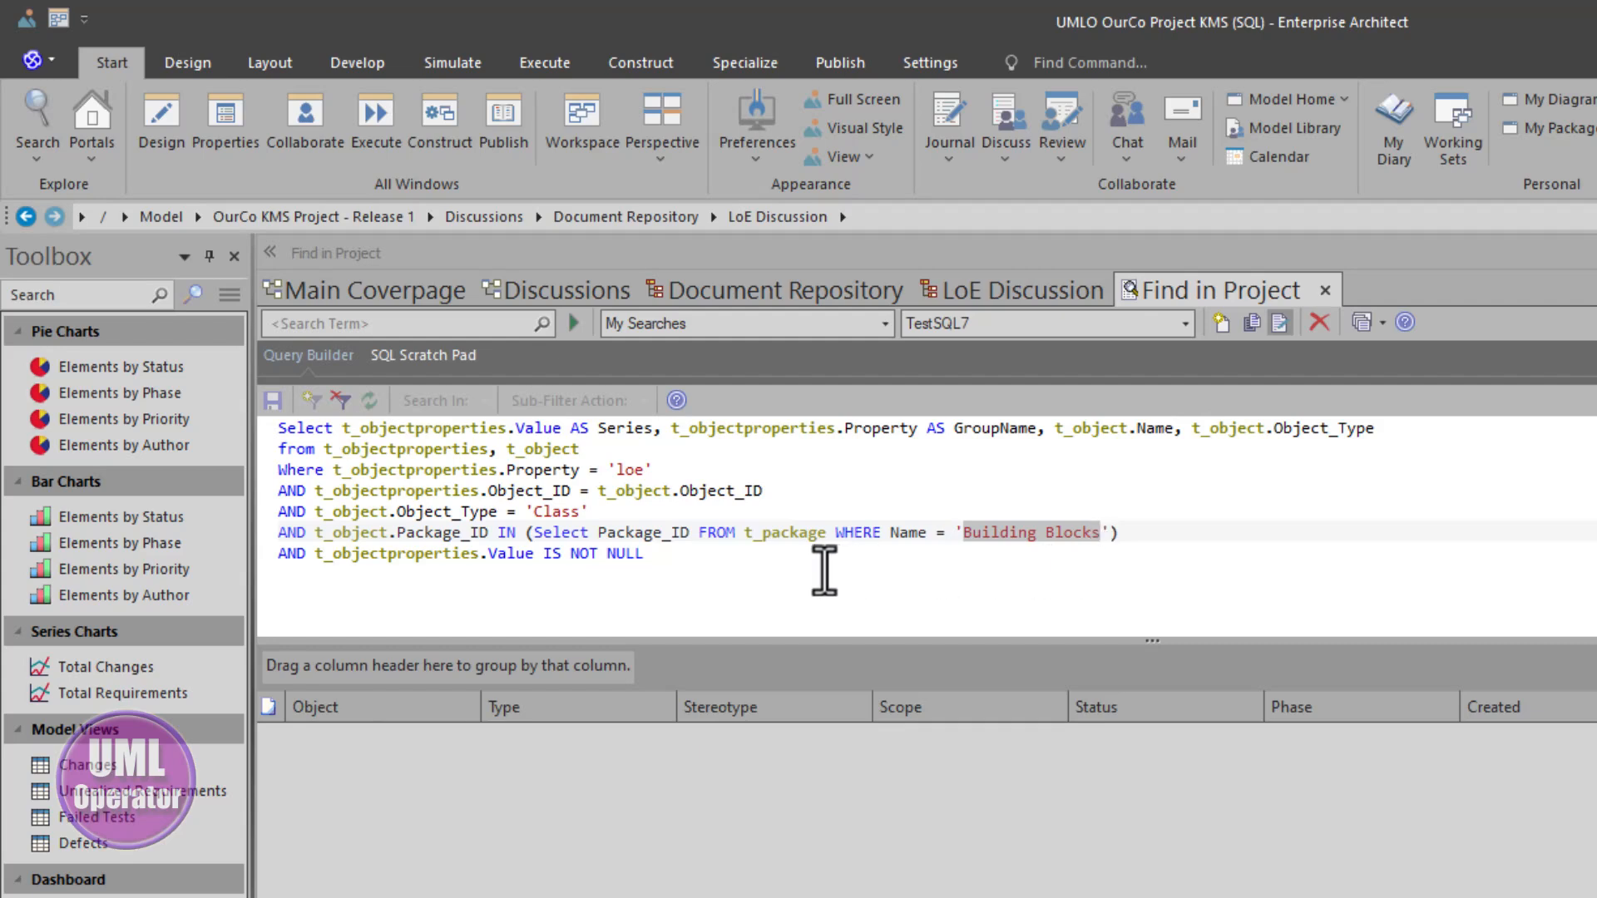
click(758, 764)
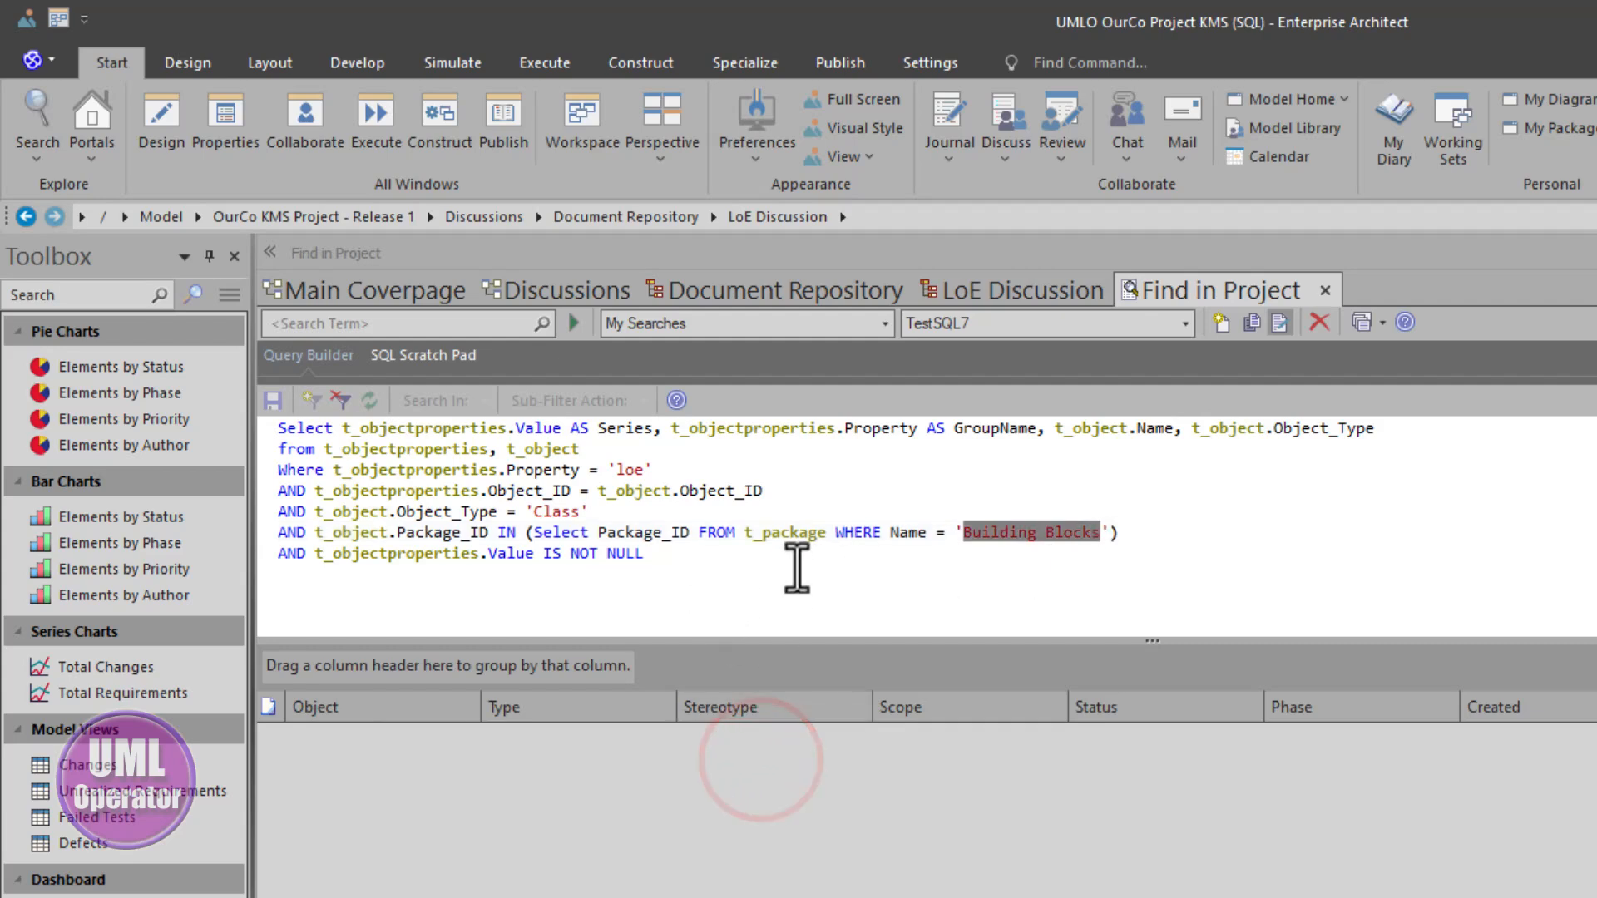
click(794, 561)
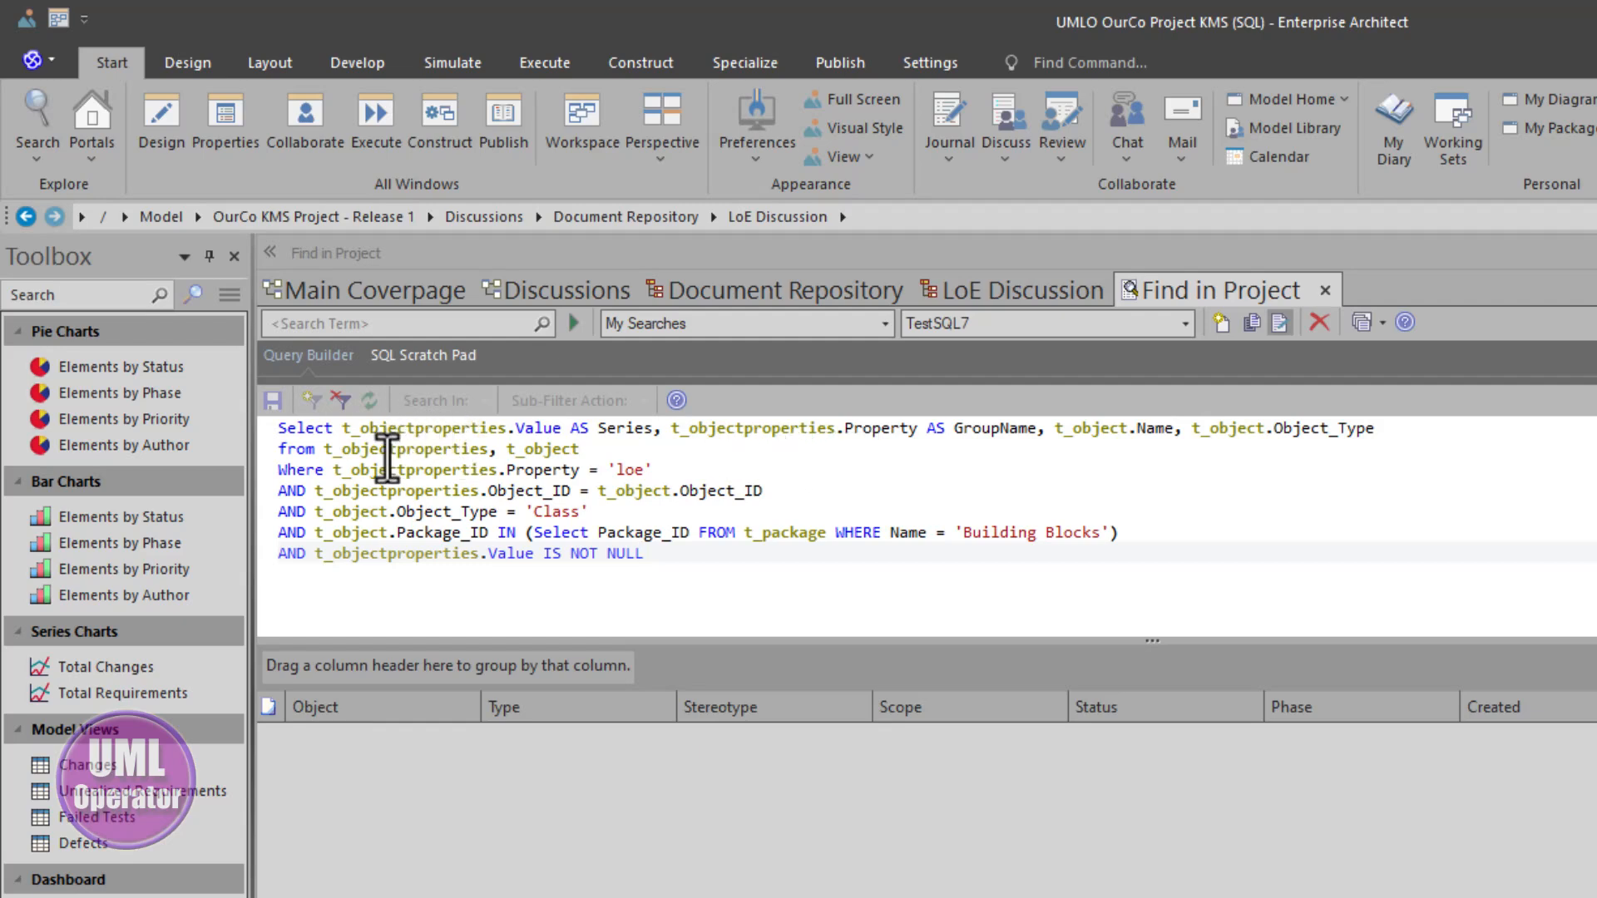
Step: Examine the query's source tables and its selected columns, including the Series and GroupName aliases and the object name and type
double_click(376, 449)
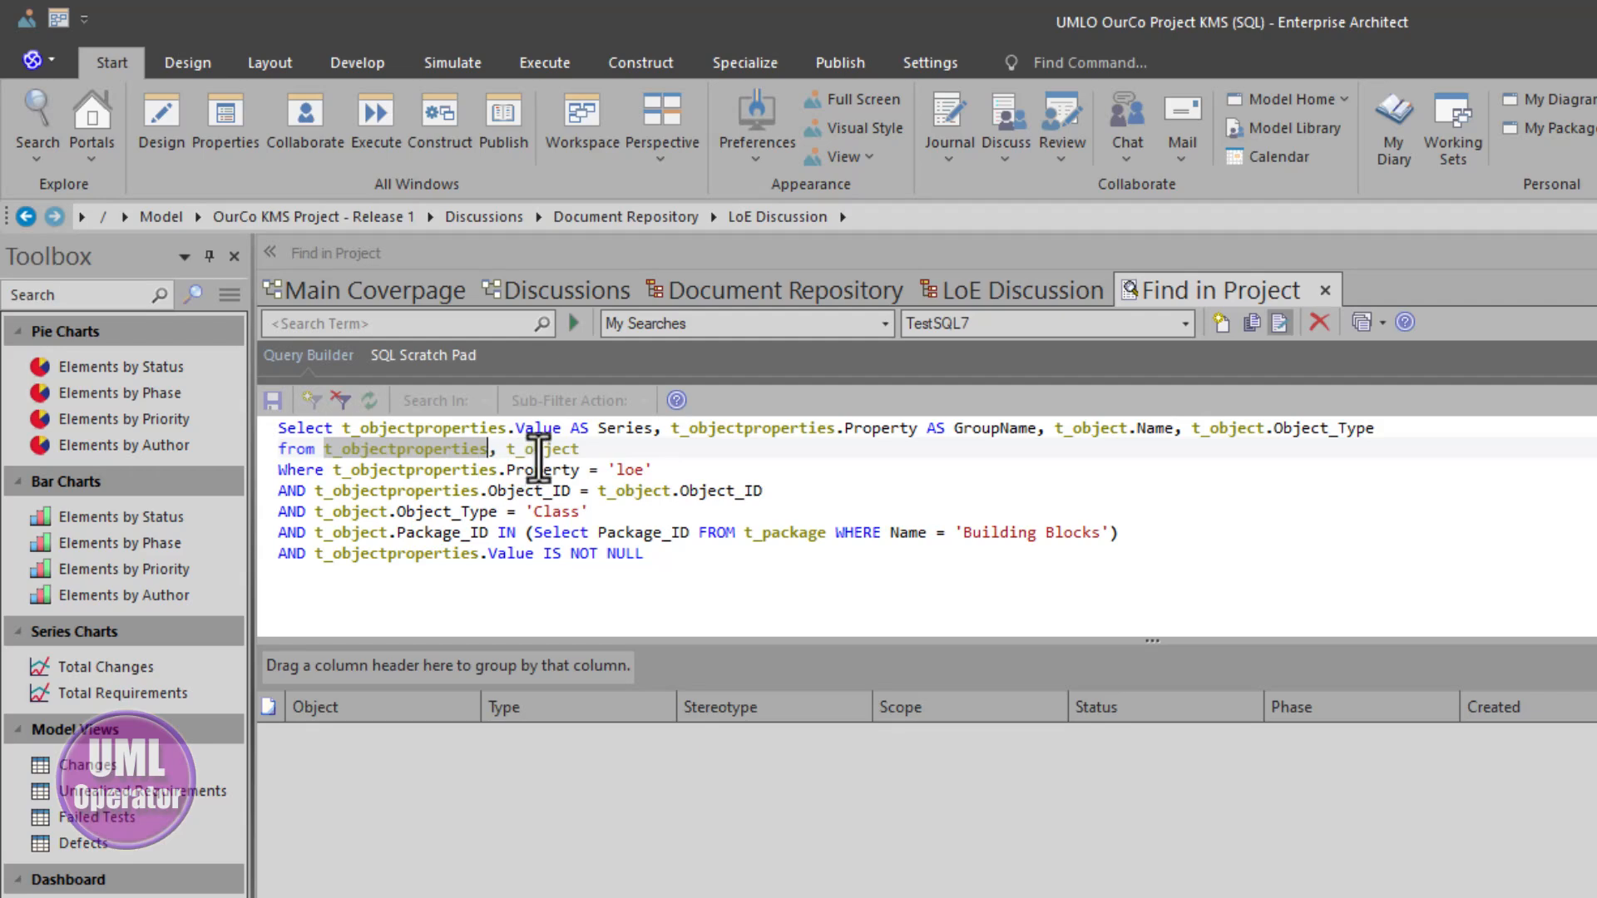
double_click(542, 453)
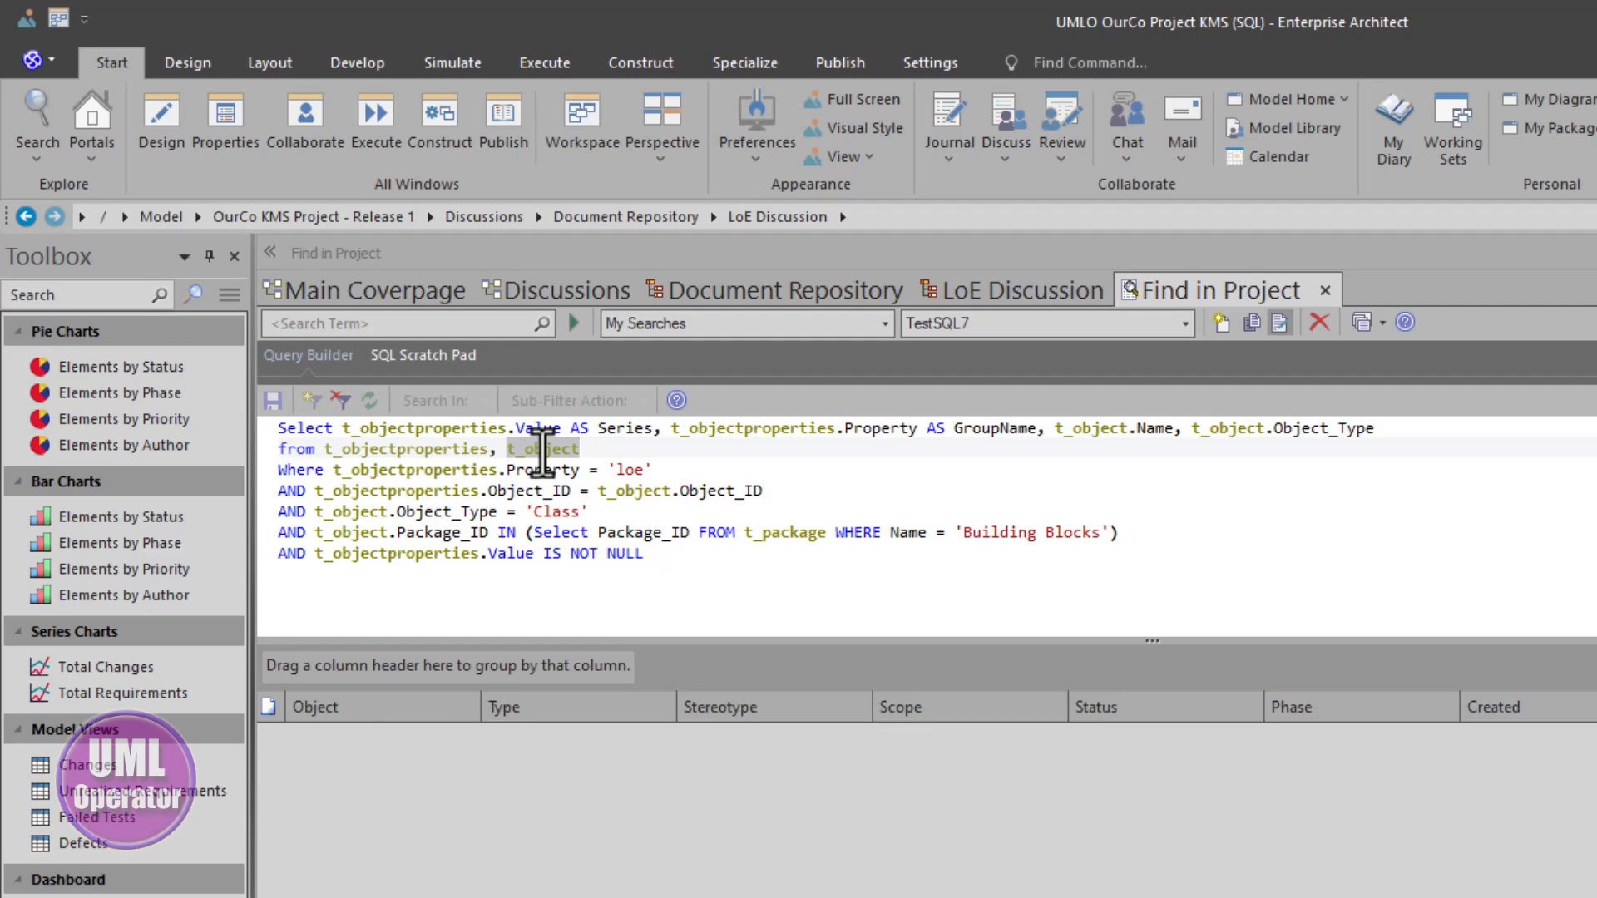
double_click(525, 428)
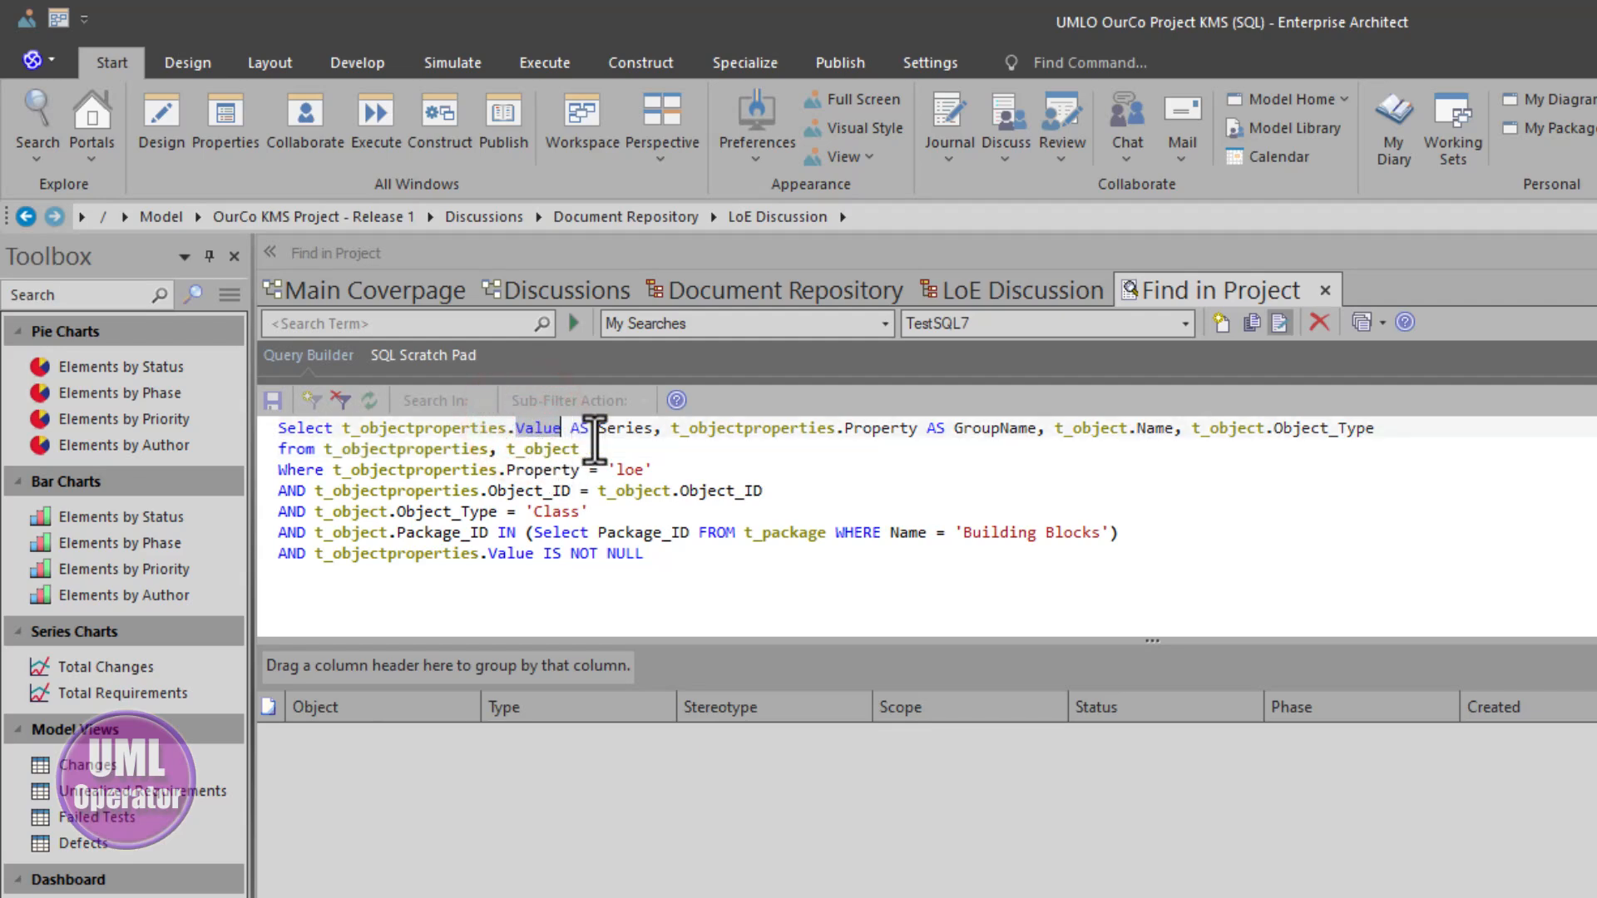
click(618, 434)
double_click(618, 433)
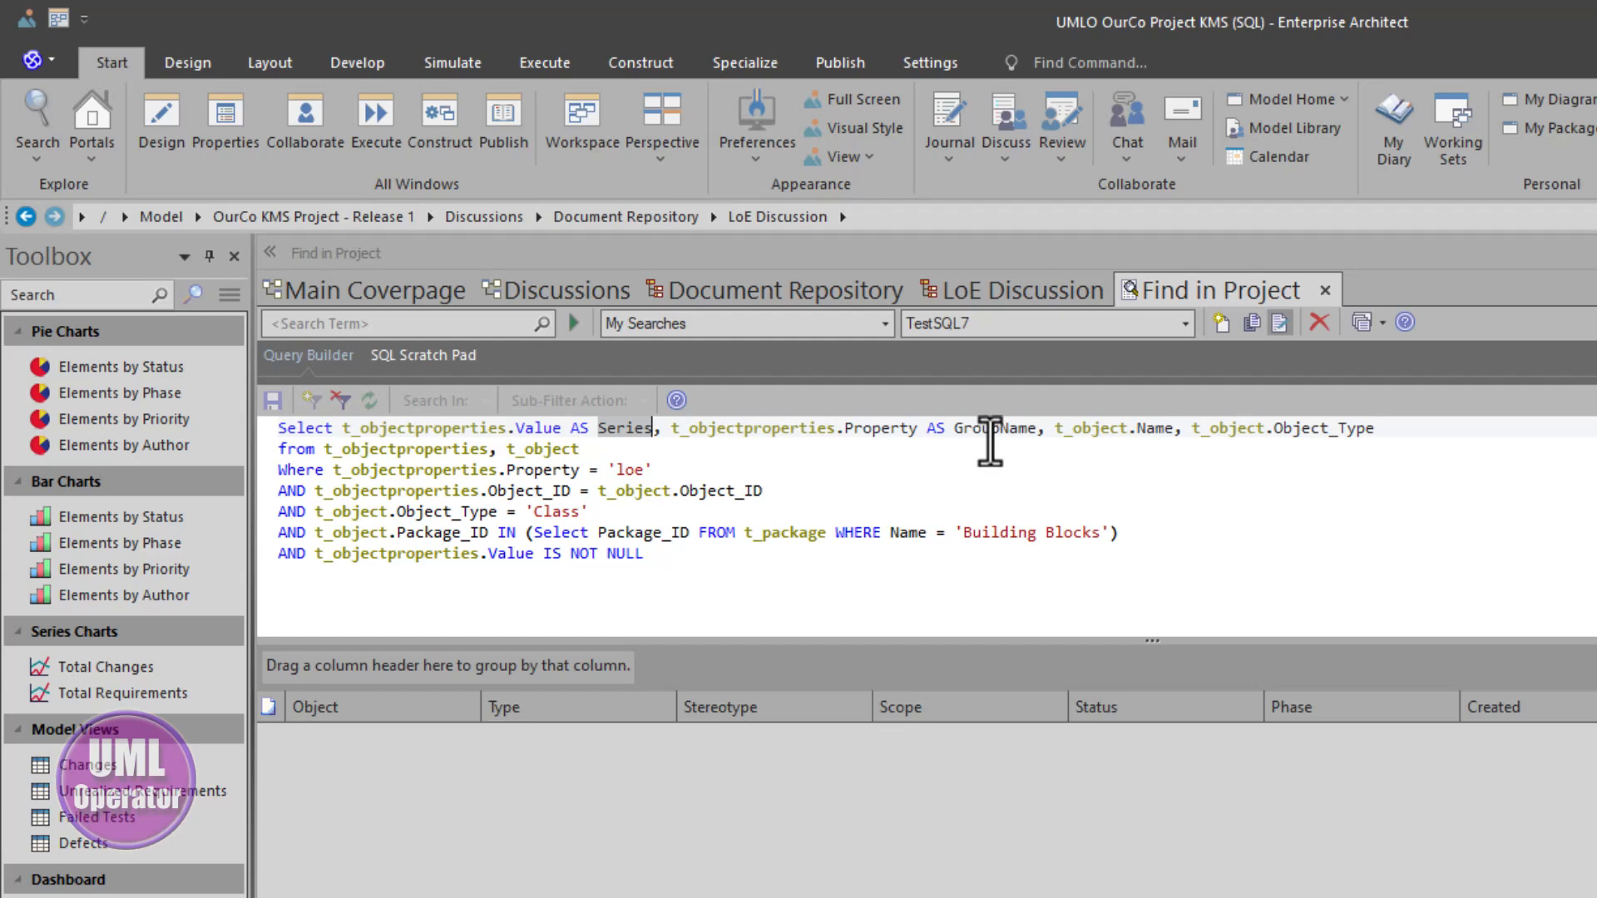
double_click(991, 430)
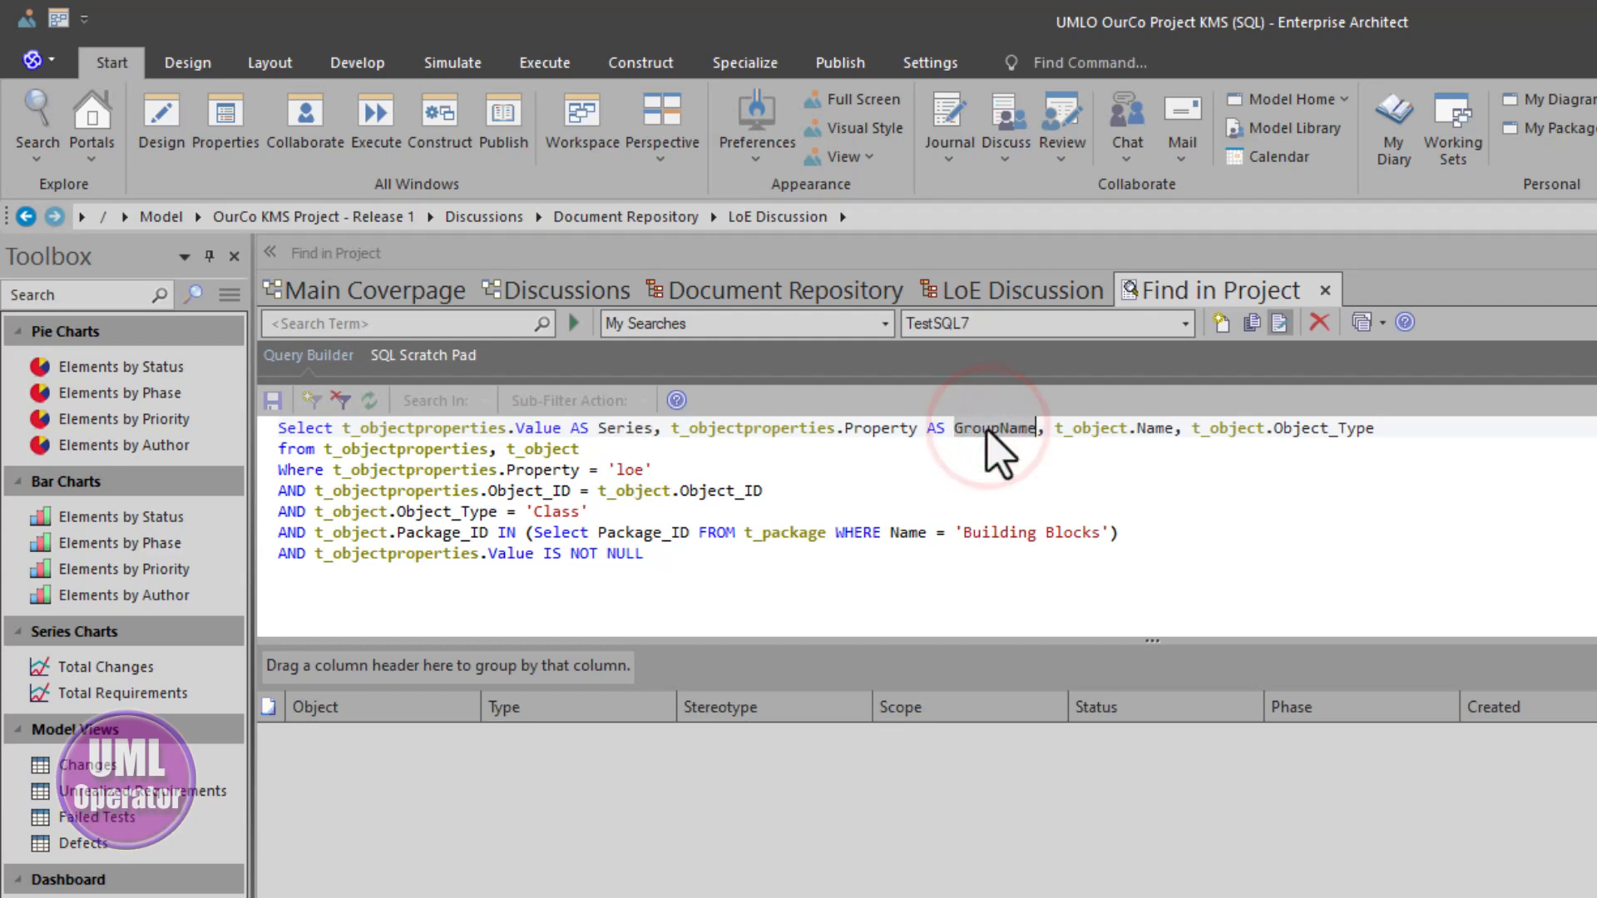
double_click(886, 431)
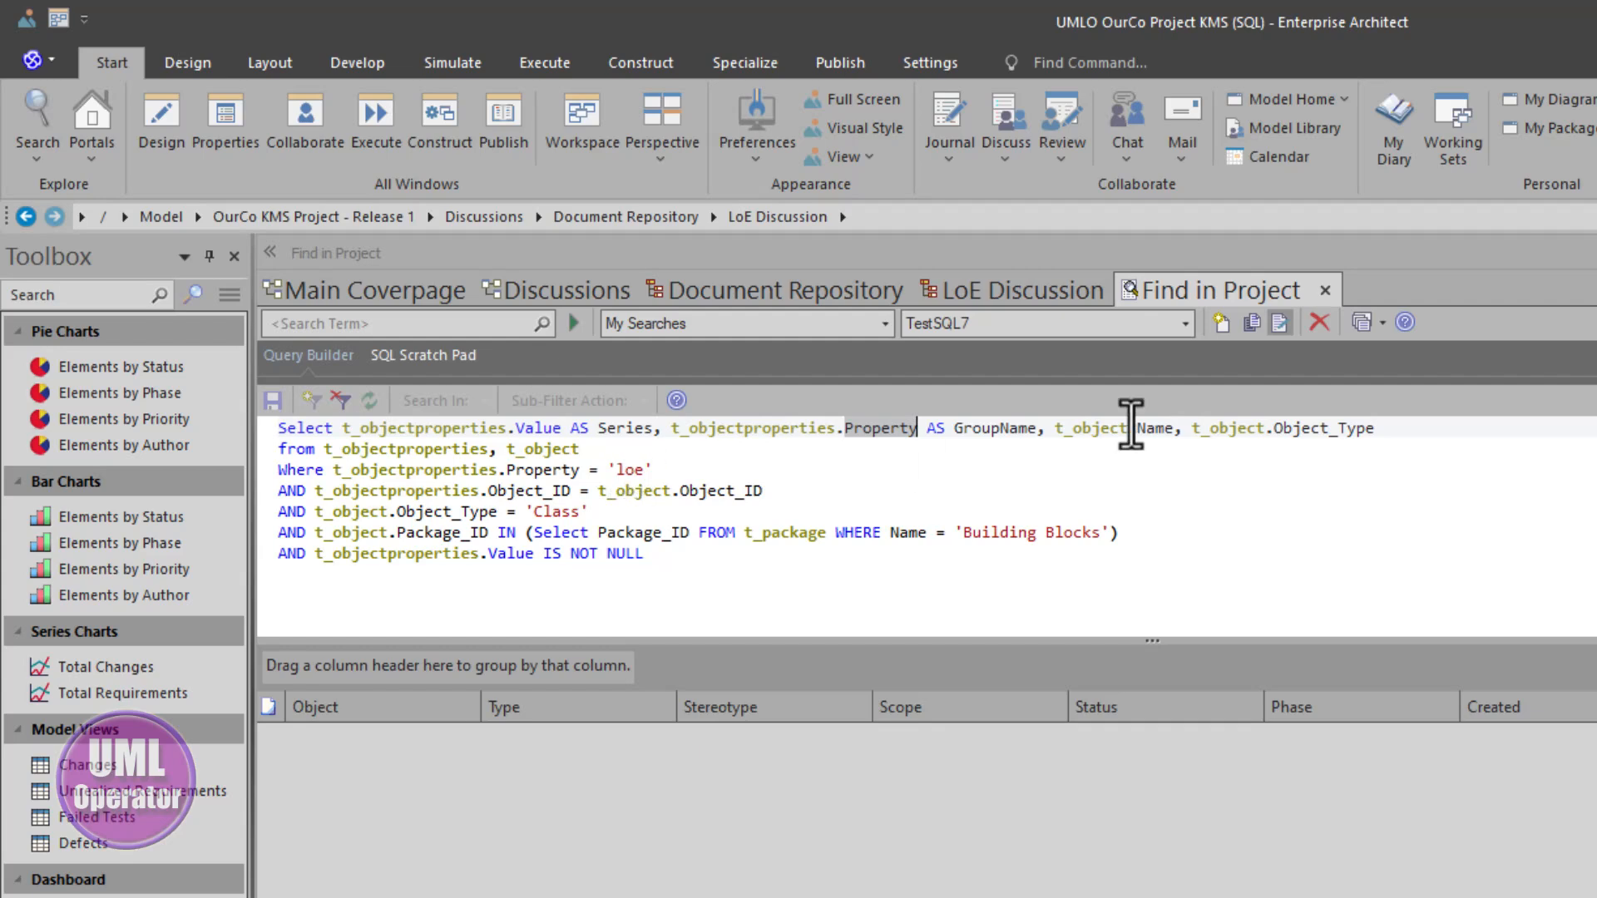
click(1151, 459)
drag(1051, 430, 1382, 430)
click(970, 462)
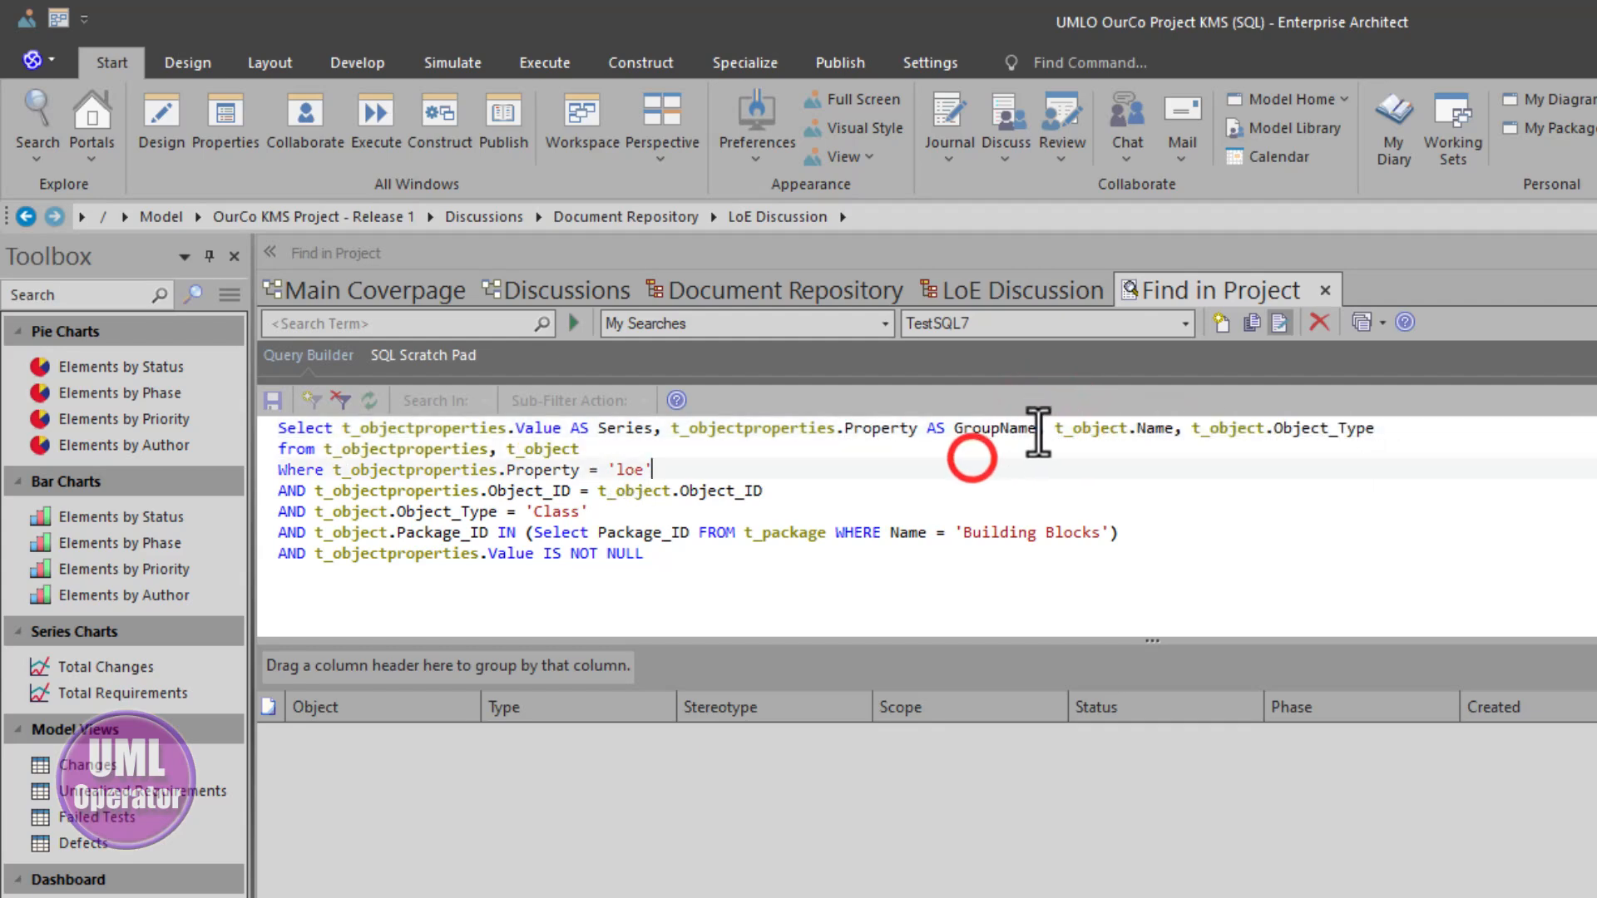
drag(1036, 428, 342, 439)
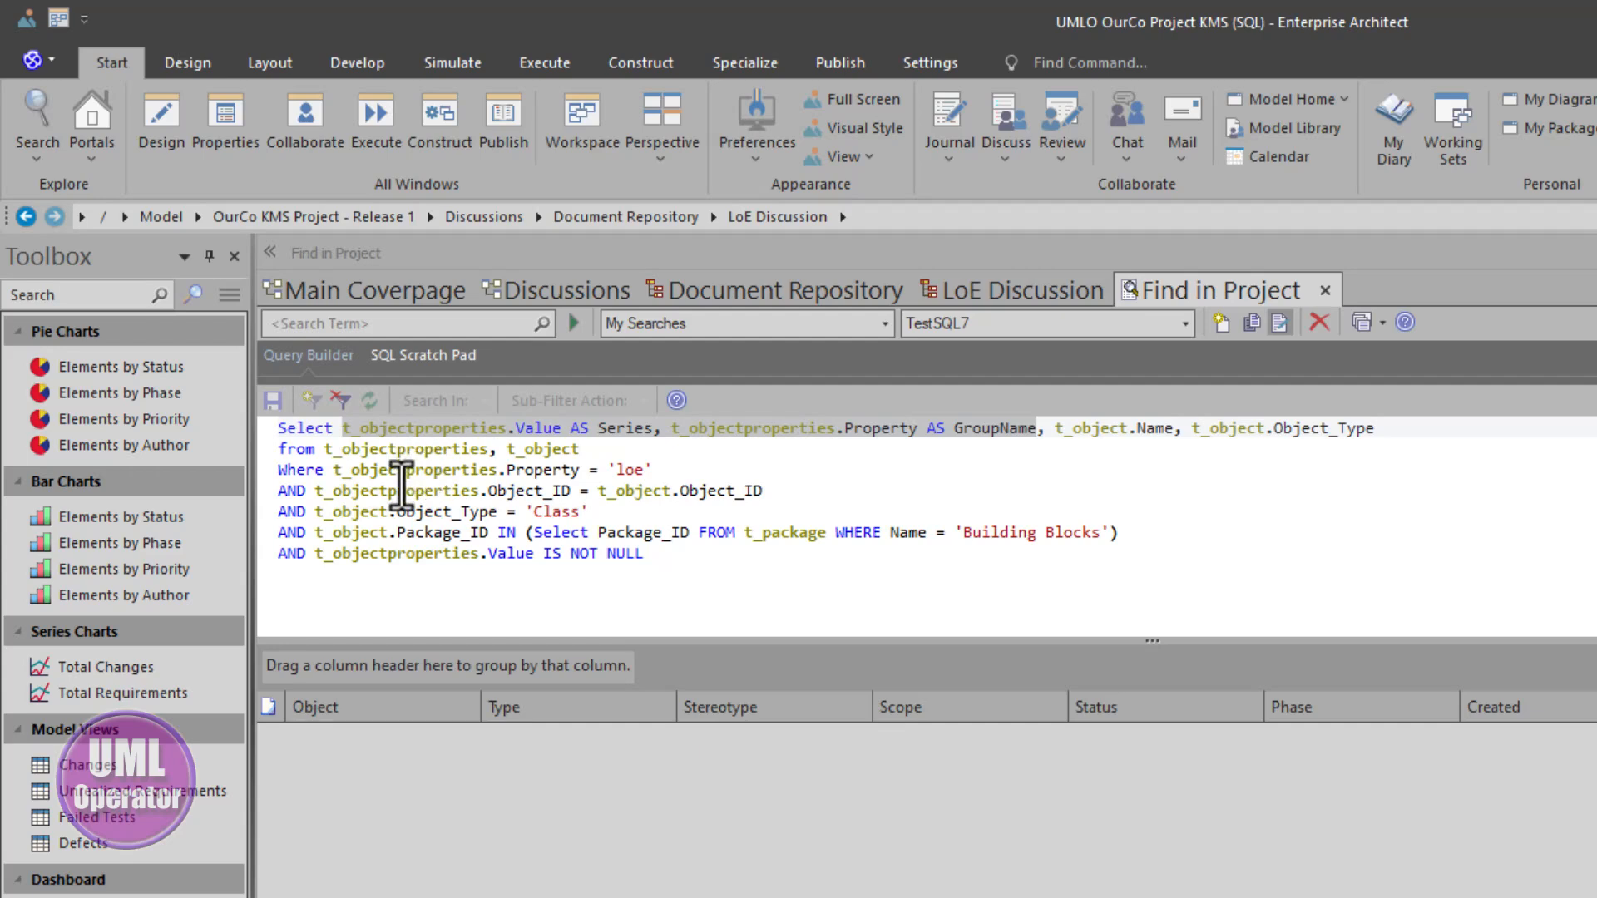
Step: Examine how the query joins t_objectproperties to t_object by Object_ID and restricts Class objects through the t_package subquery
click(383, 461)
drag(342, 449, 552, 449)
click(406, 468)
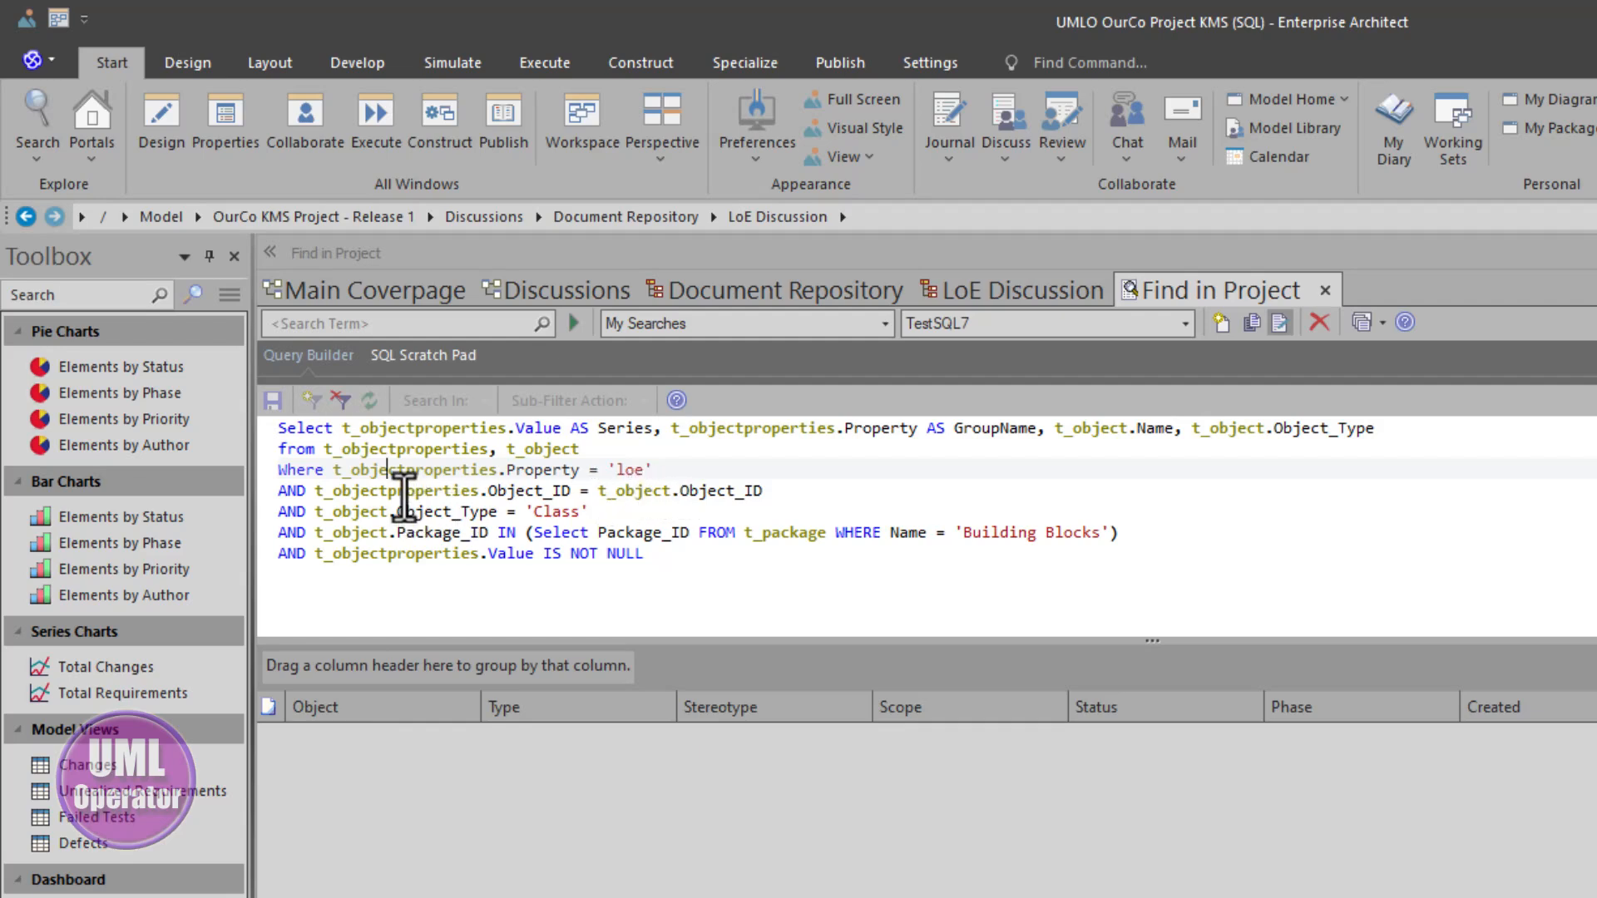
click(643, 491)
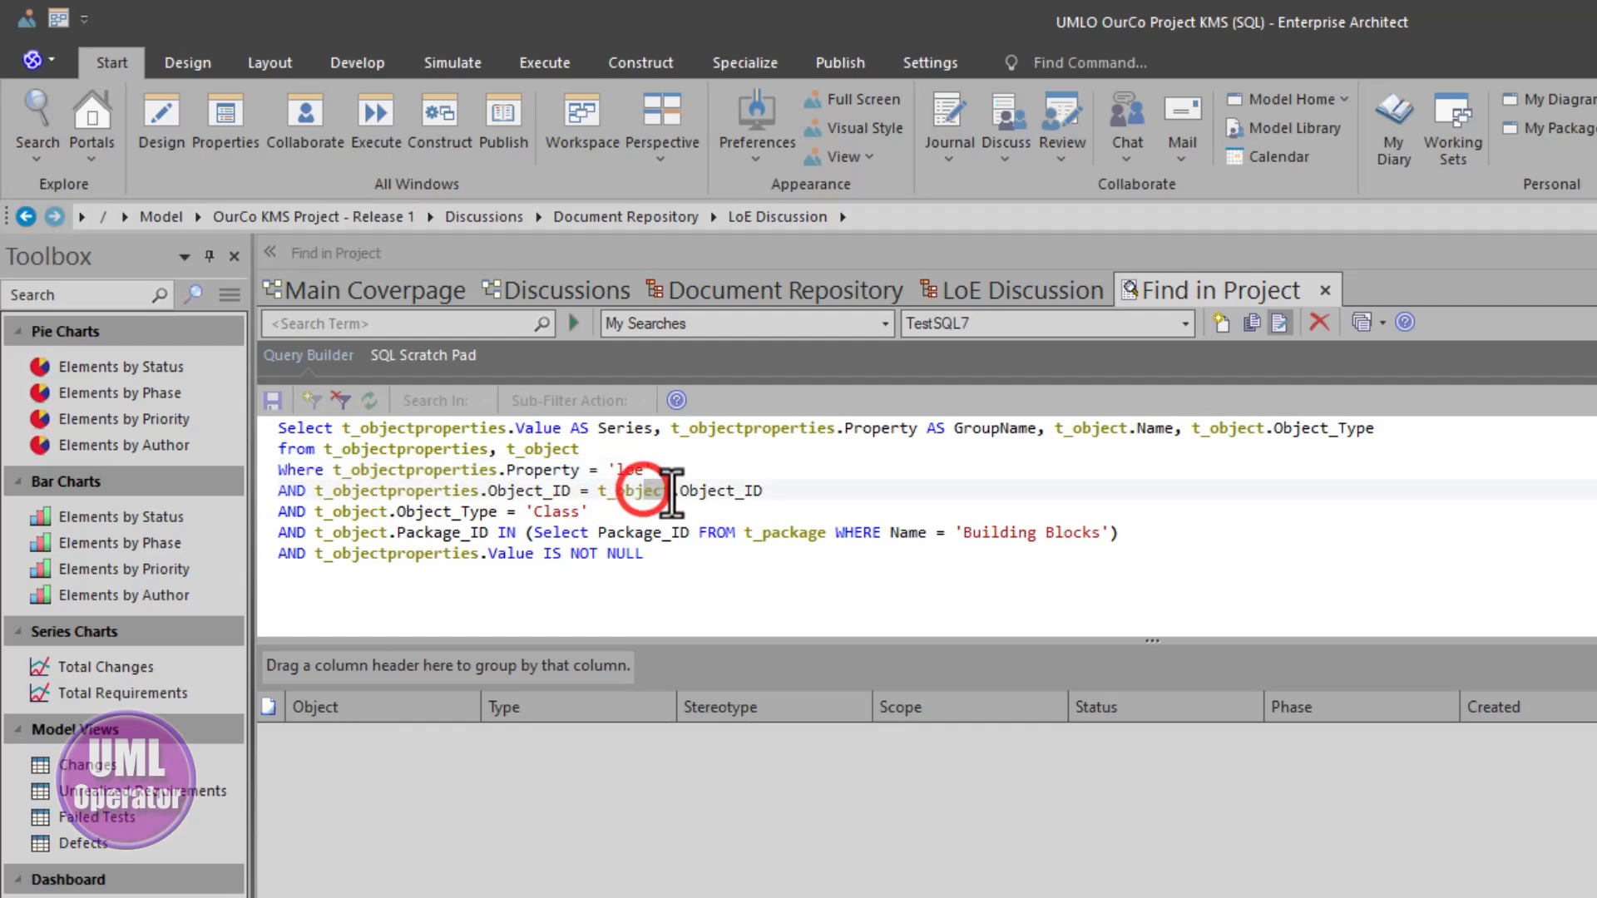
drag(655, 502, 644, 502)
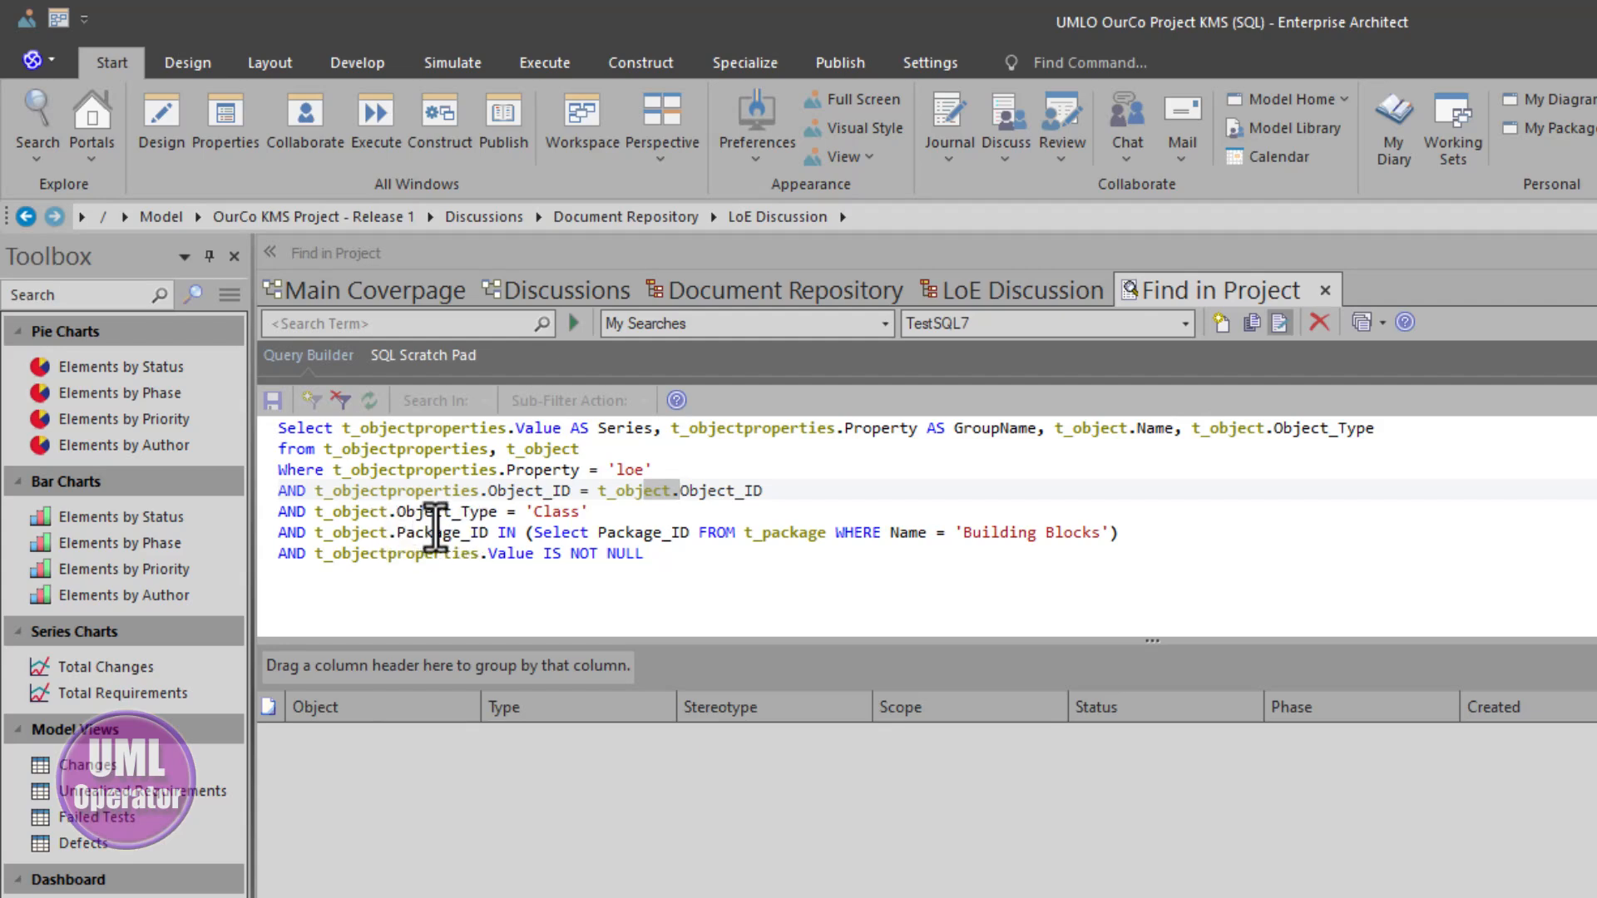
double_click(557, 511)
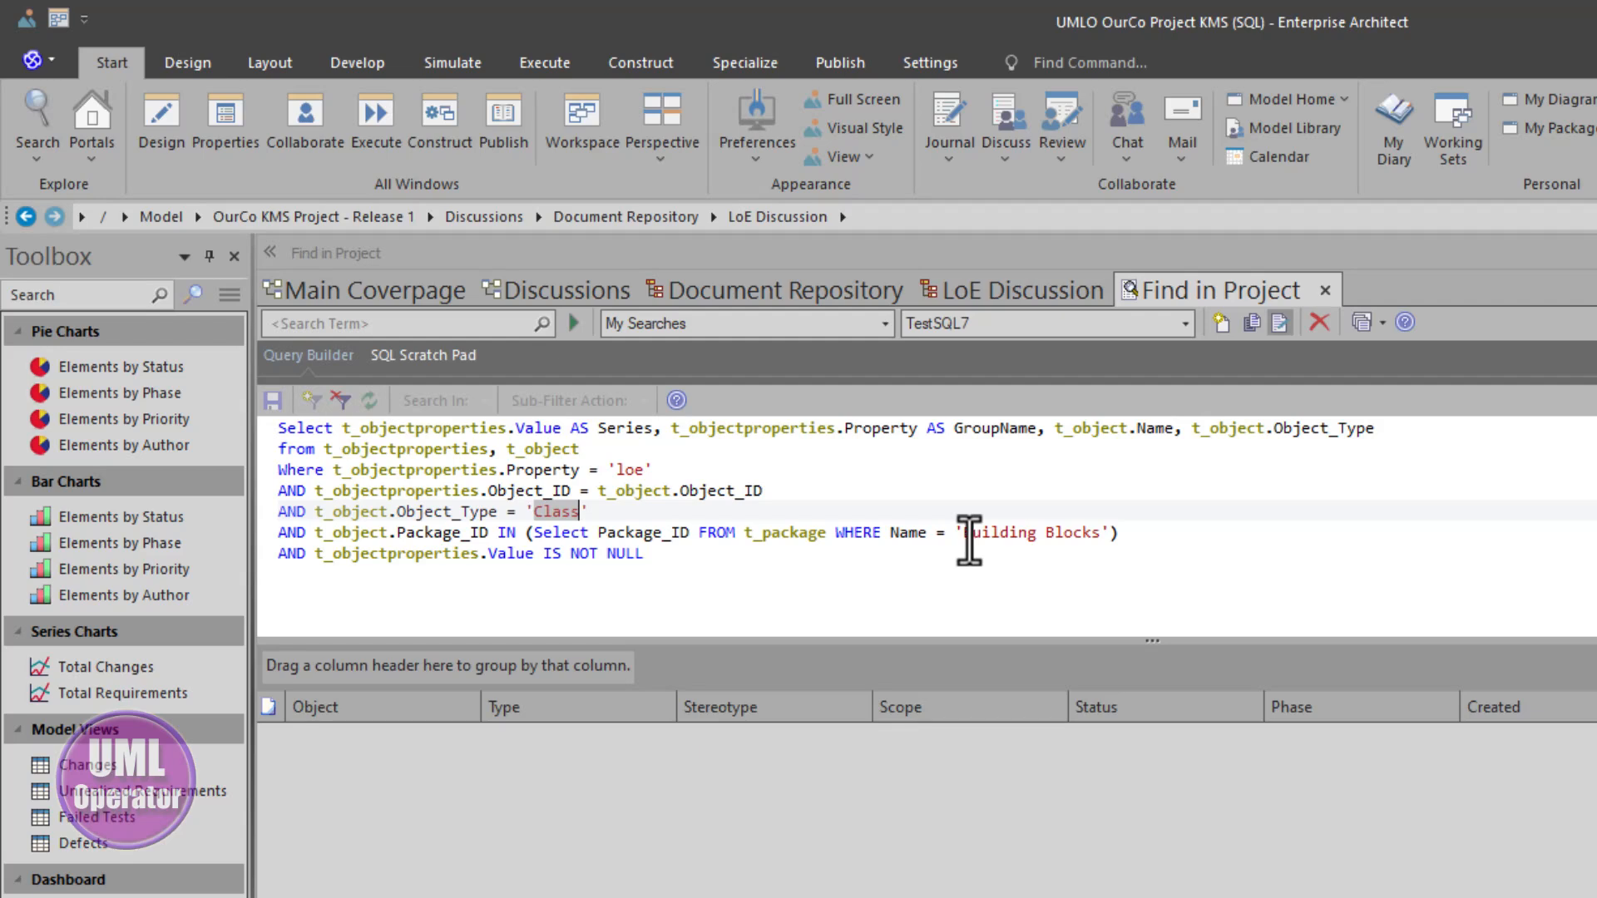
drag(963, 532, 1100, 533)
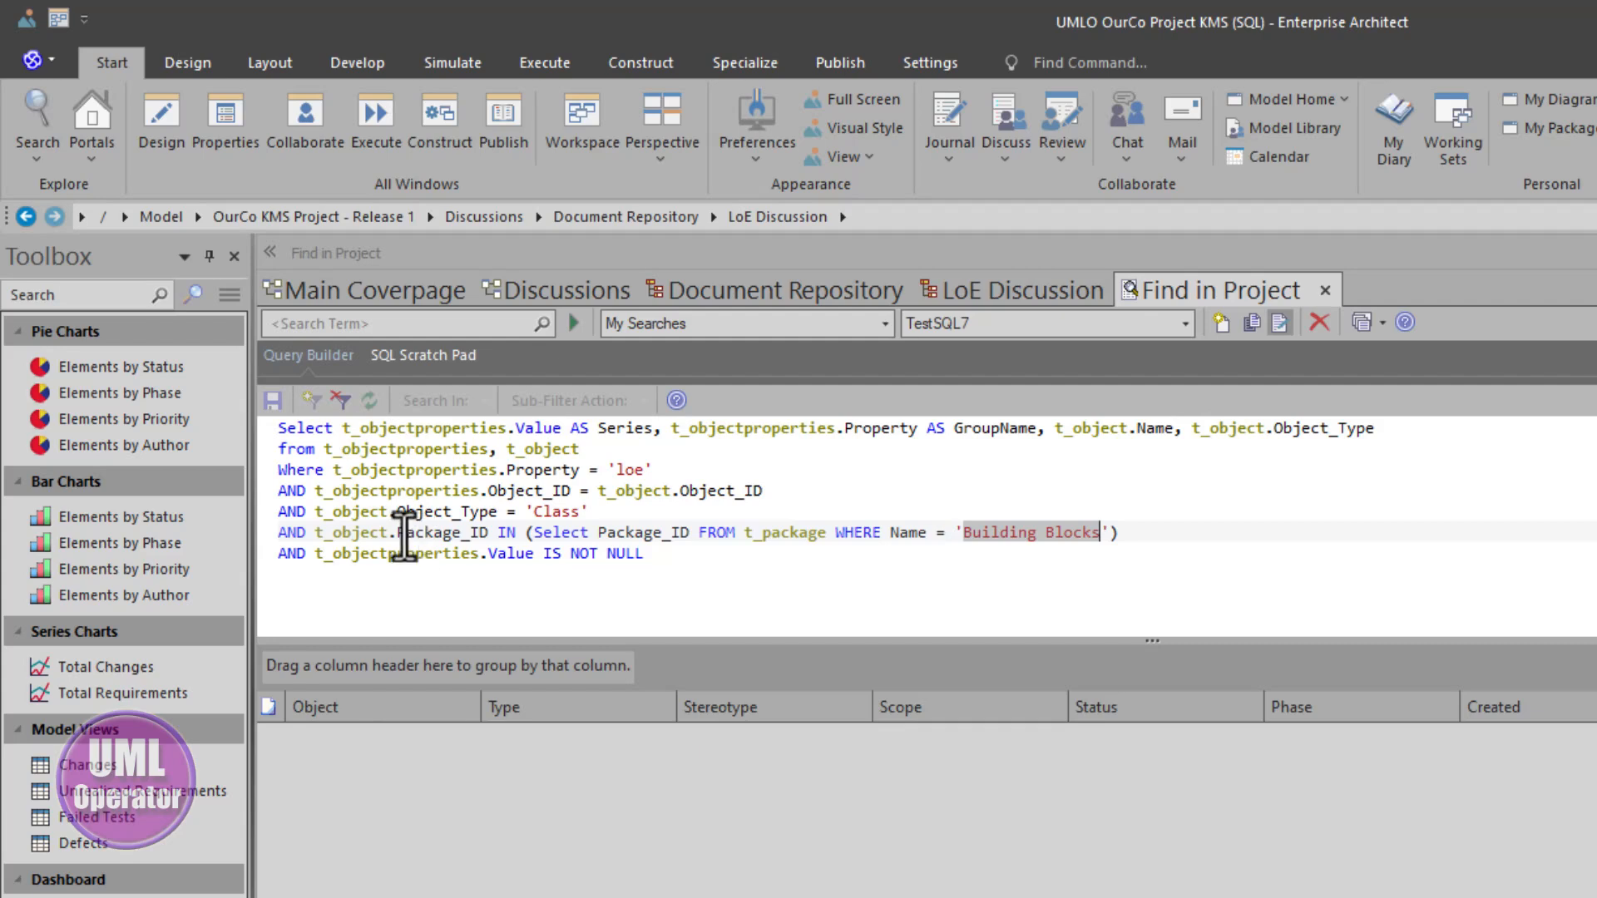
drag(360, 532, 441, 540)
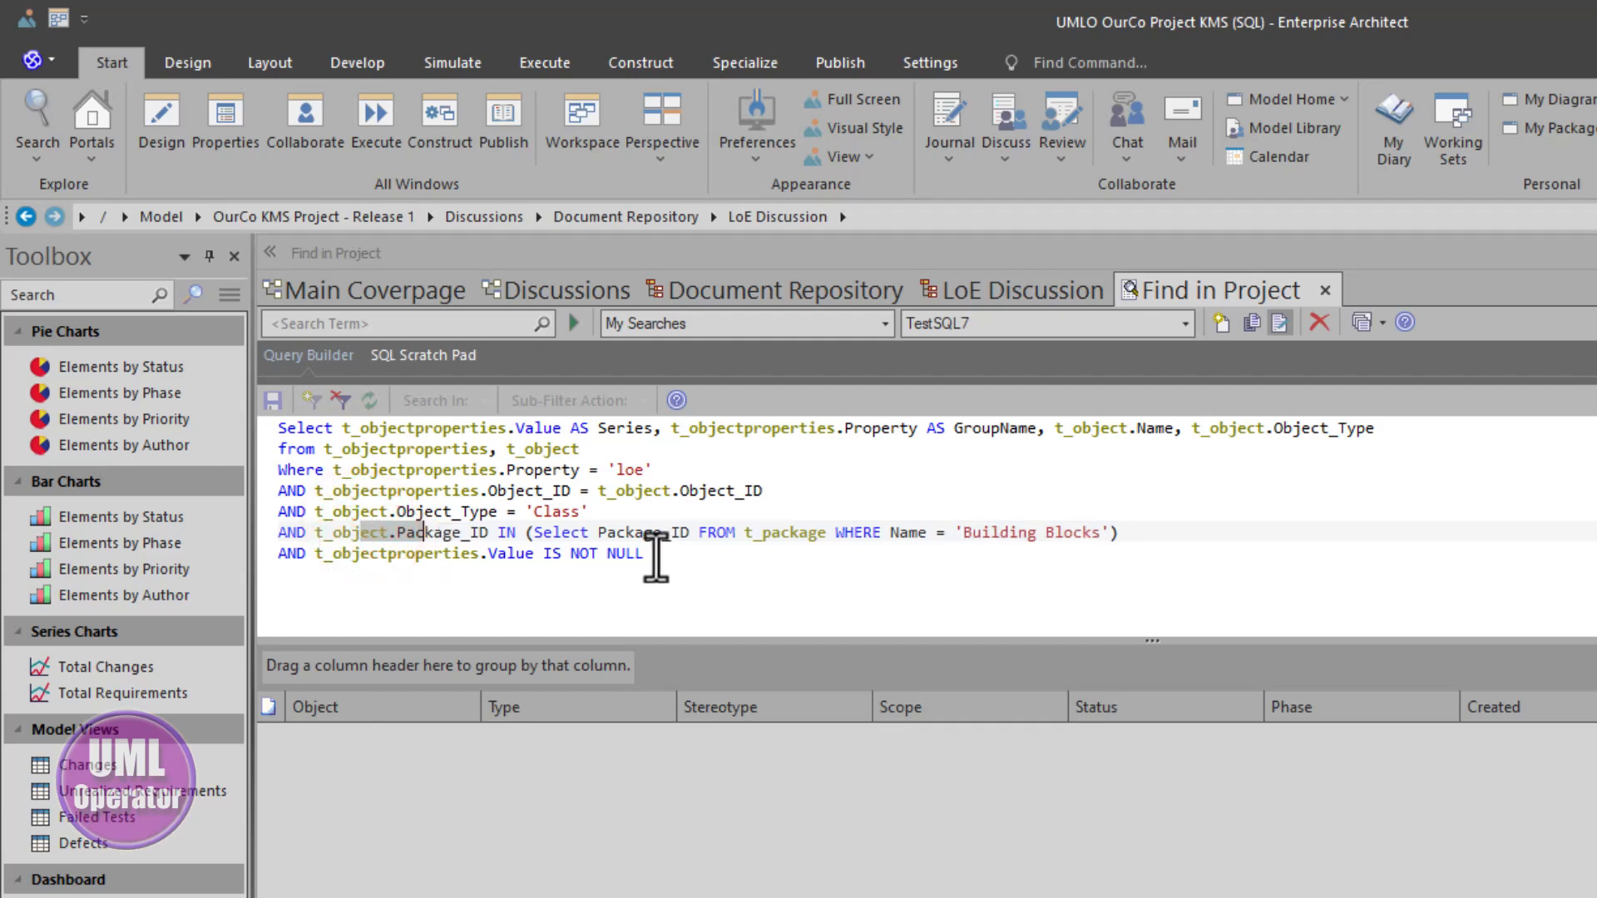
click(761, 533)
drag(763, 533, 808, 533)
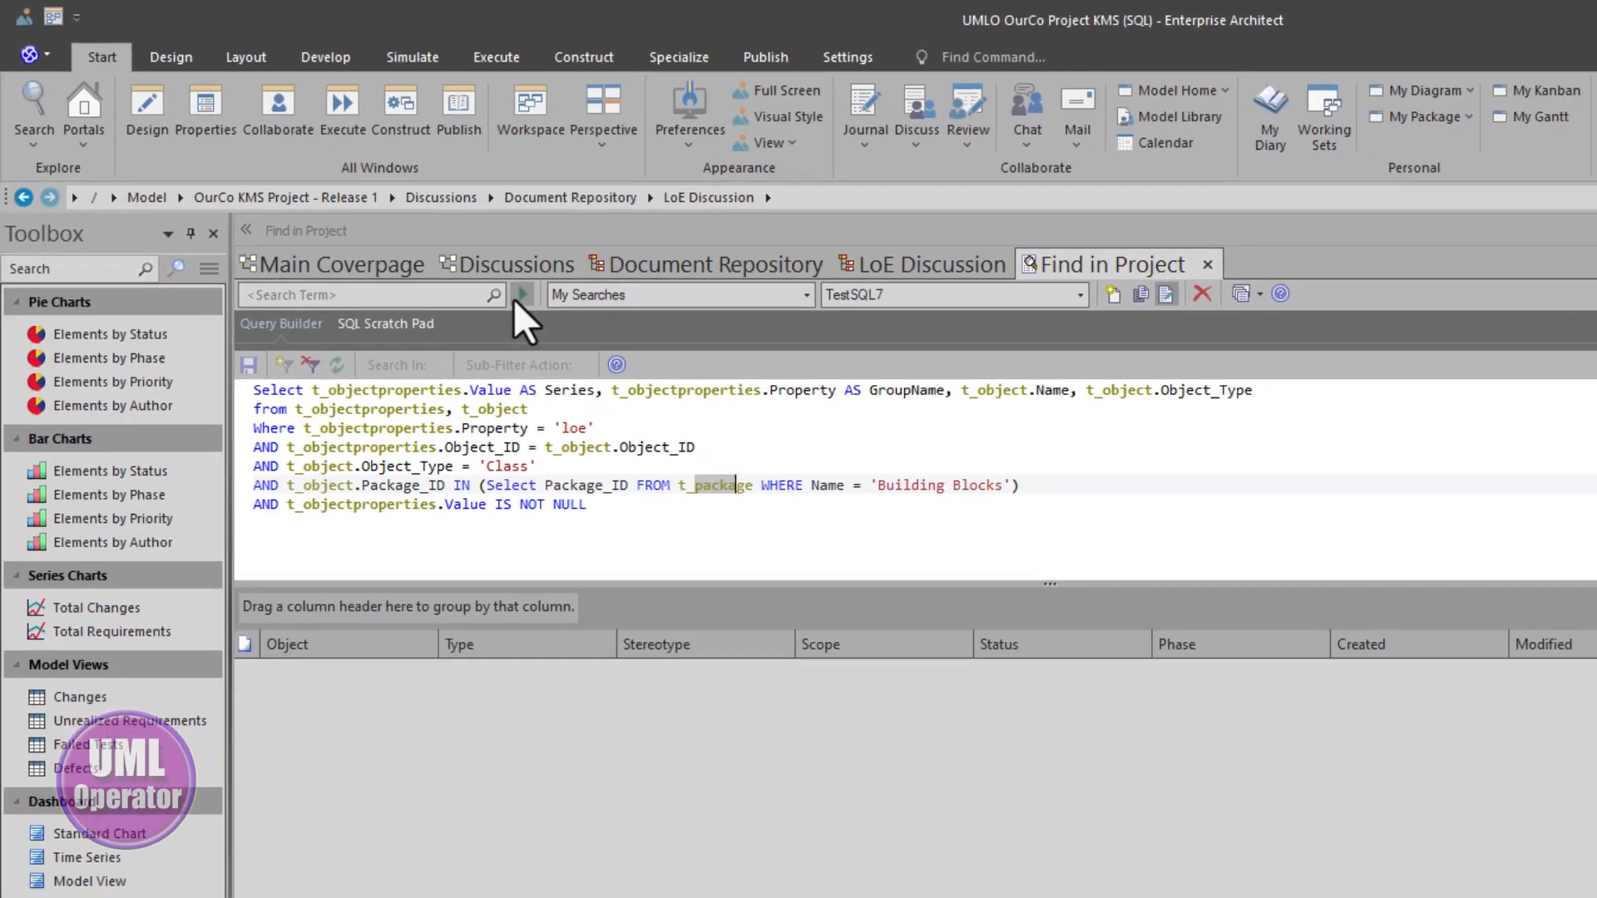
Step: Run the TestSQL7 query, compare the result columns with the select list, and sort the results by Series and GroupName
click(573, 322)
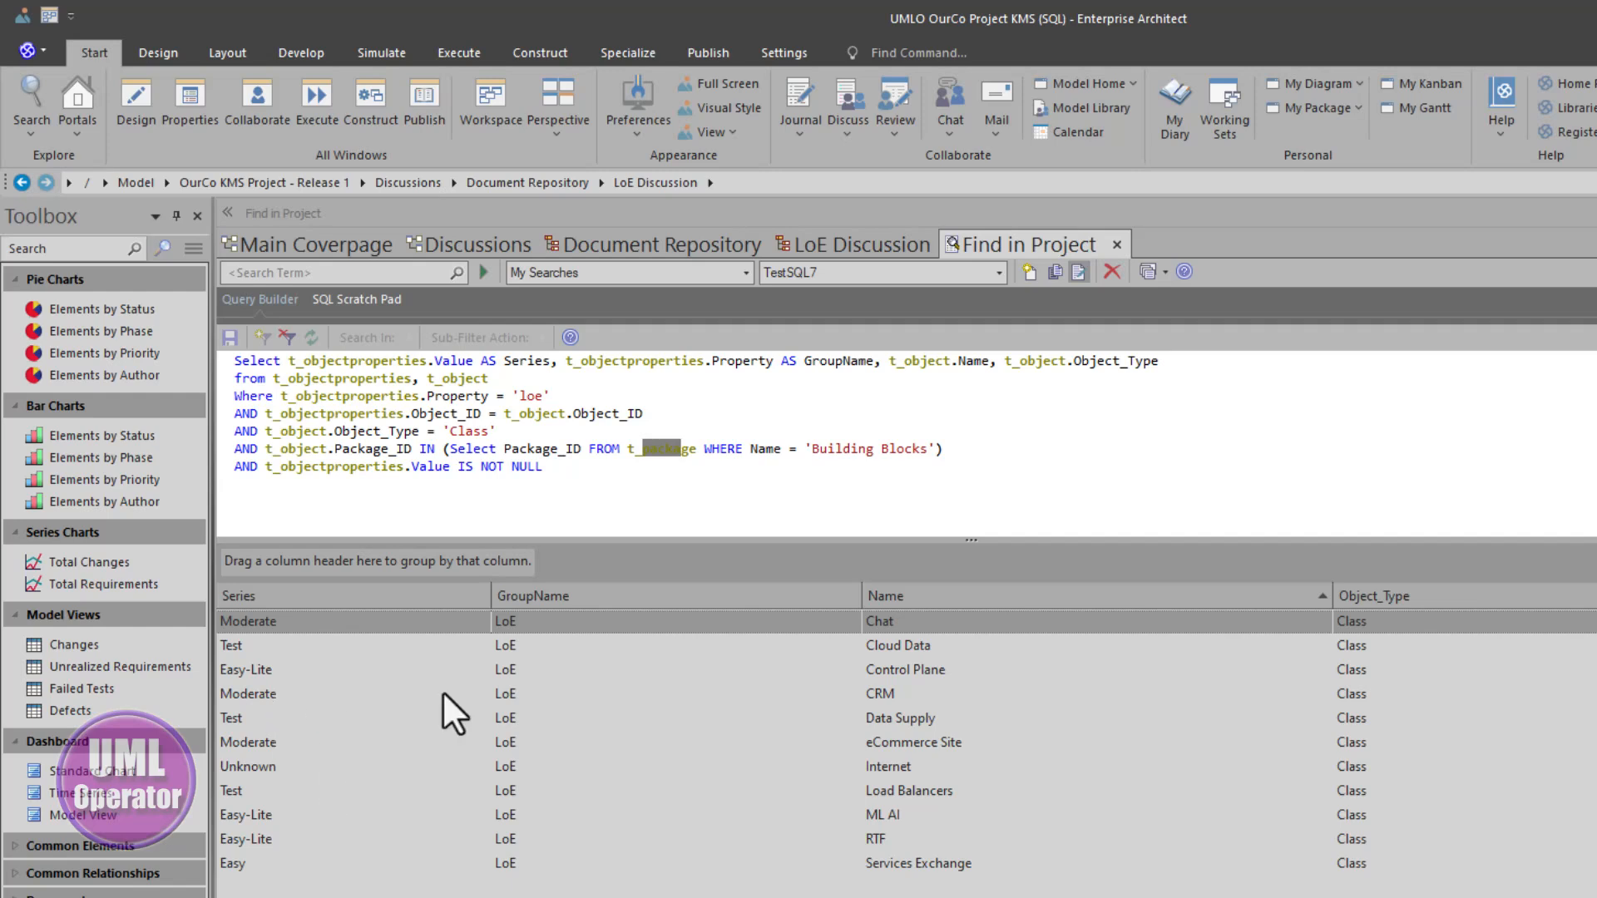
click(878, 695)
click(884, 765)
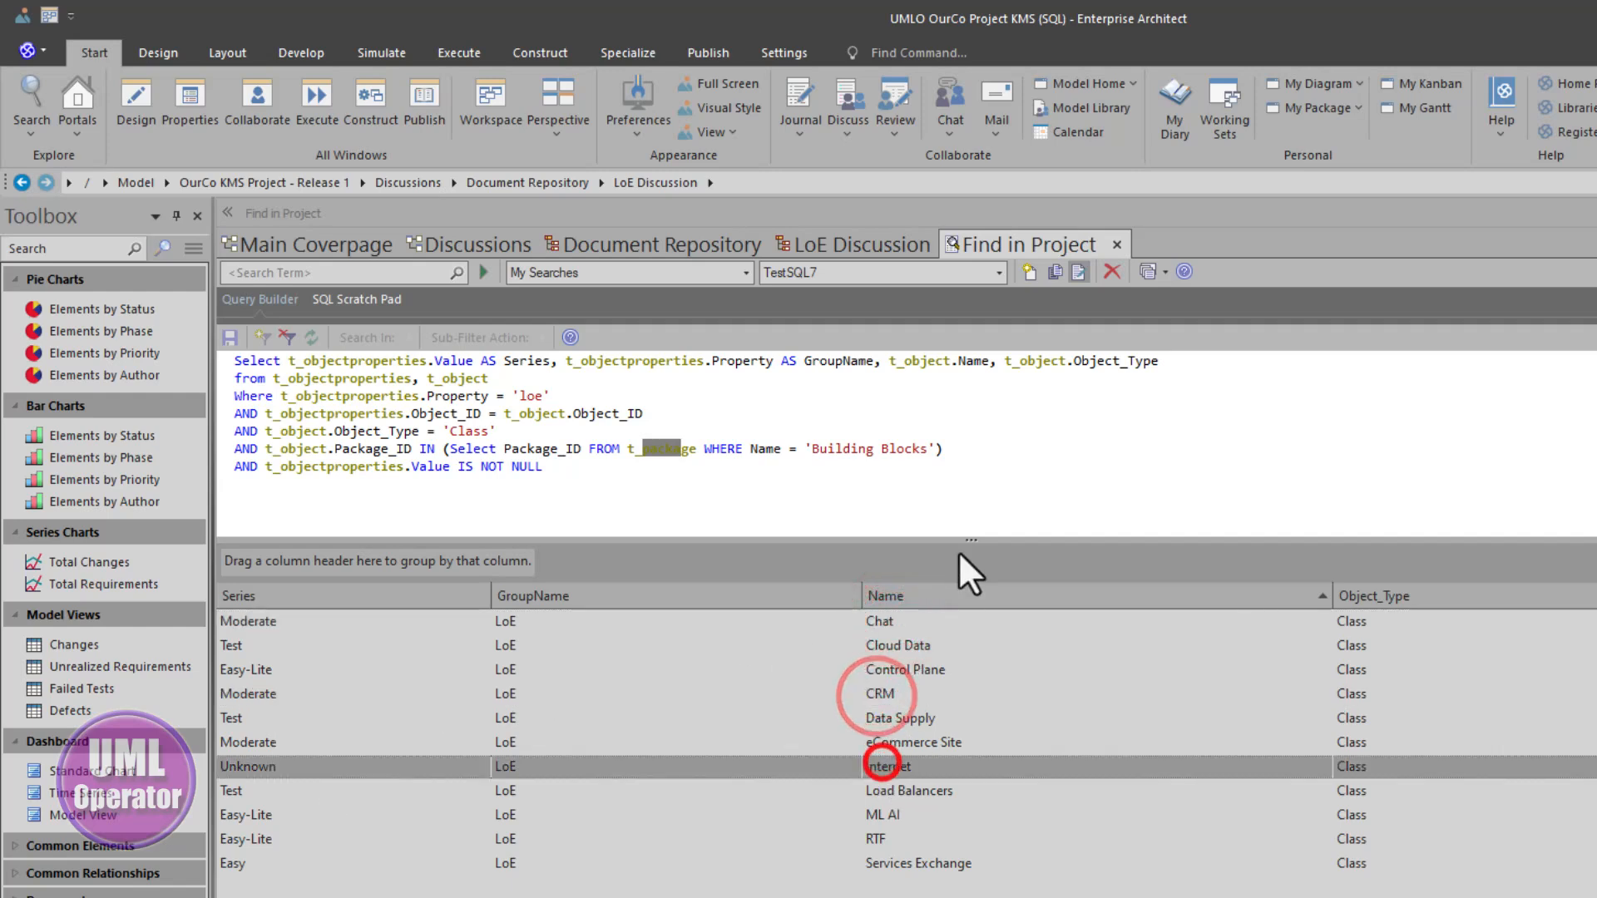
click(983, 361)
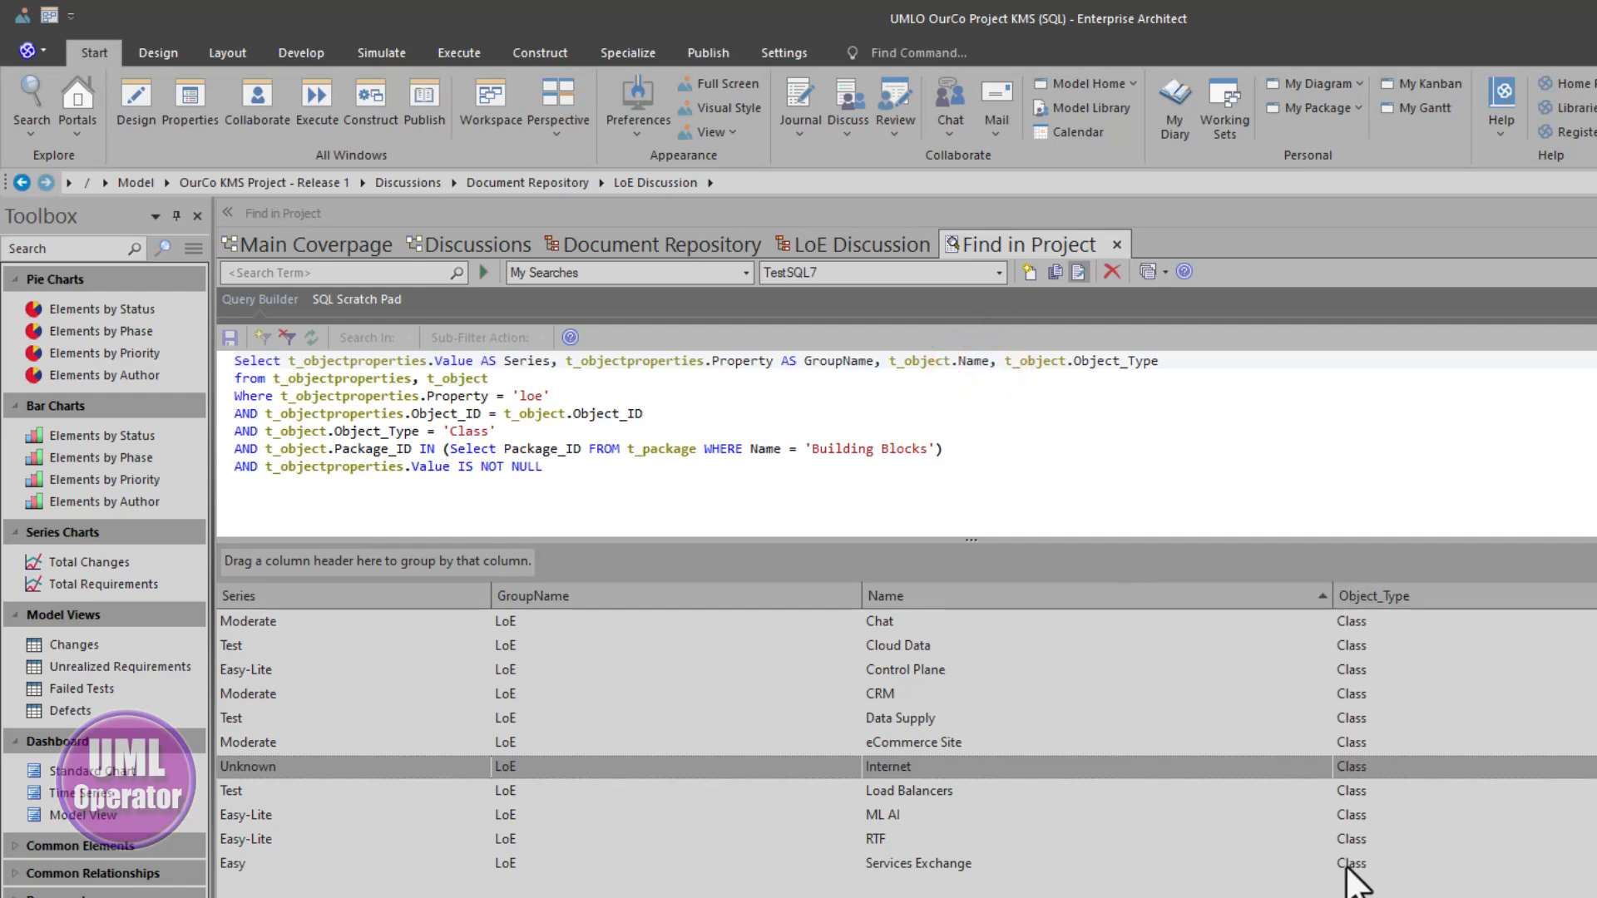
double_click(1078, 363)
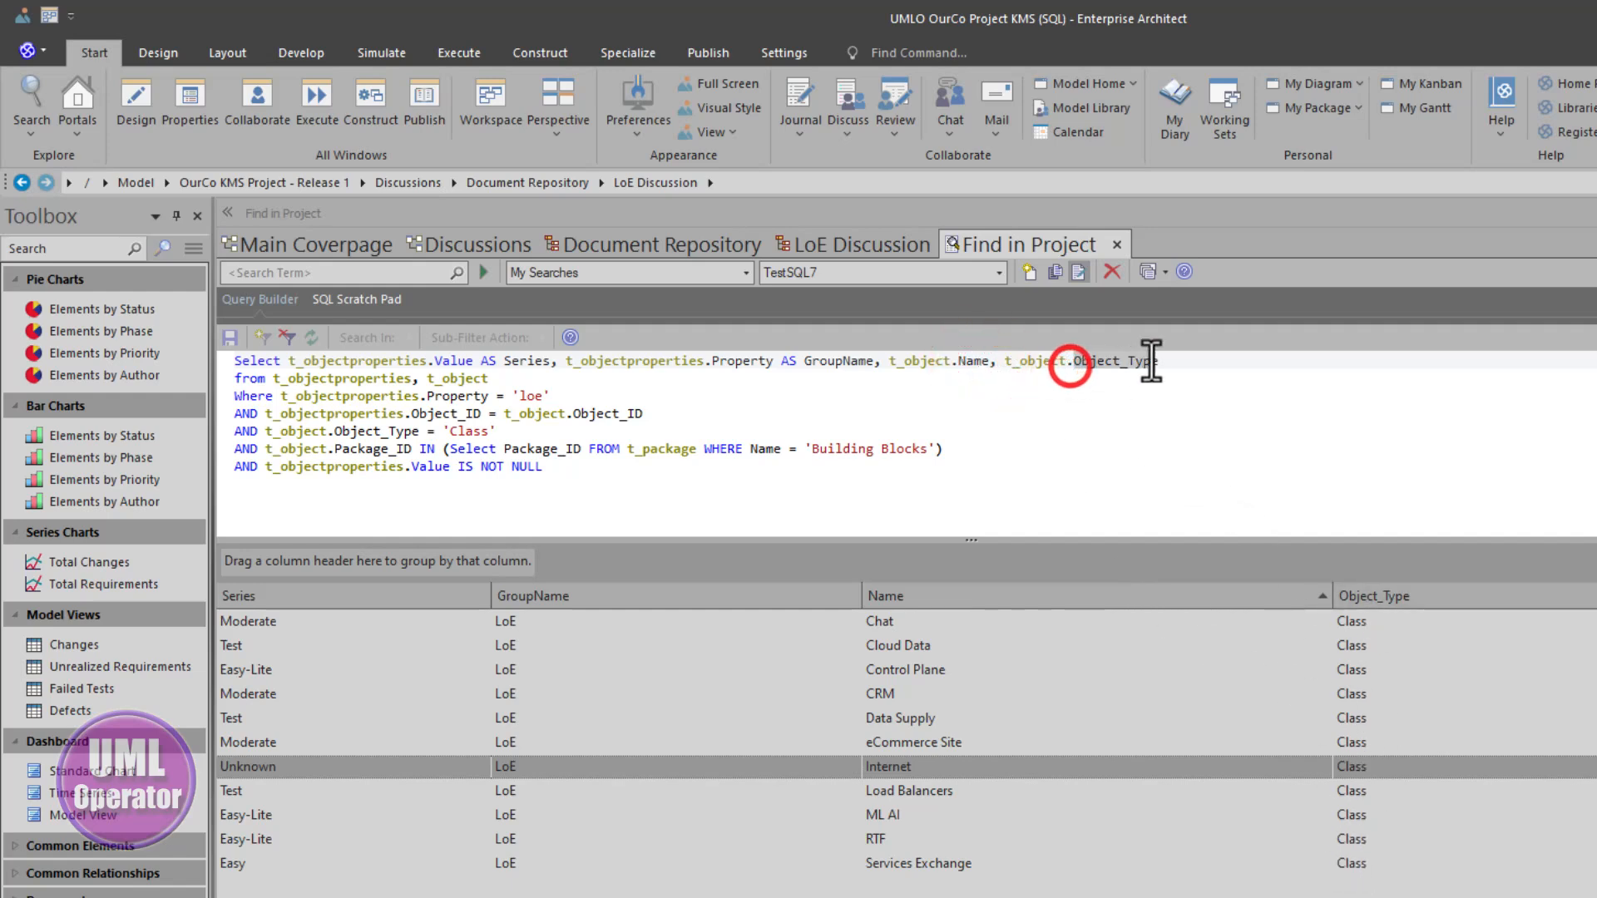
click(333, 598)
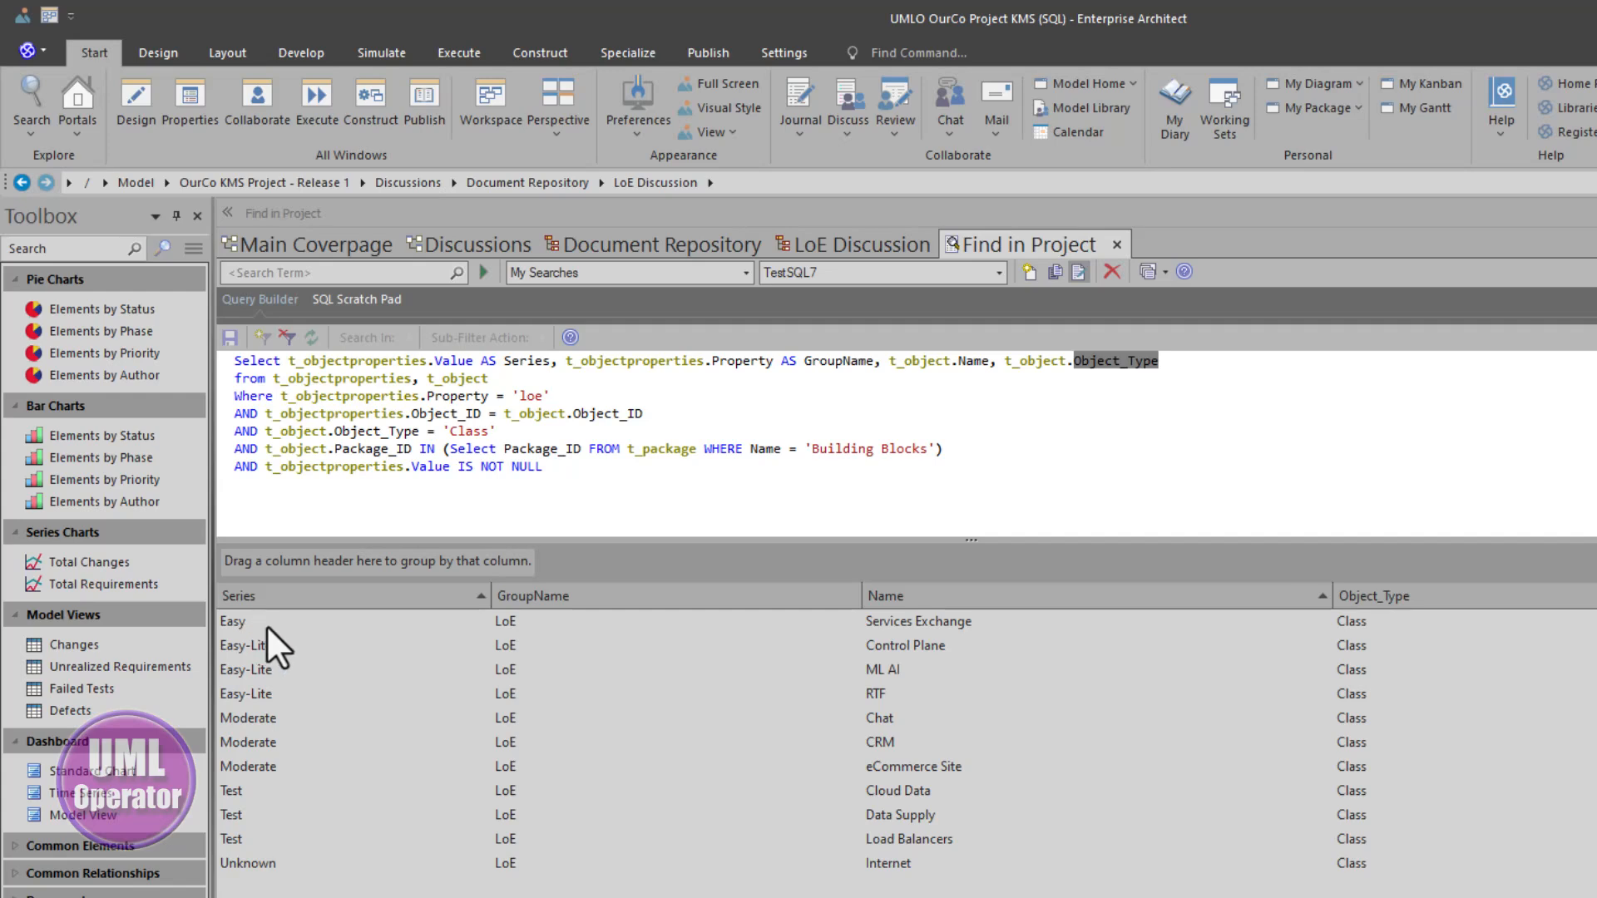
click(532, 594)
Step: Copy the complete TestSQL7 statement from the query editor
click(761, 476)
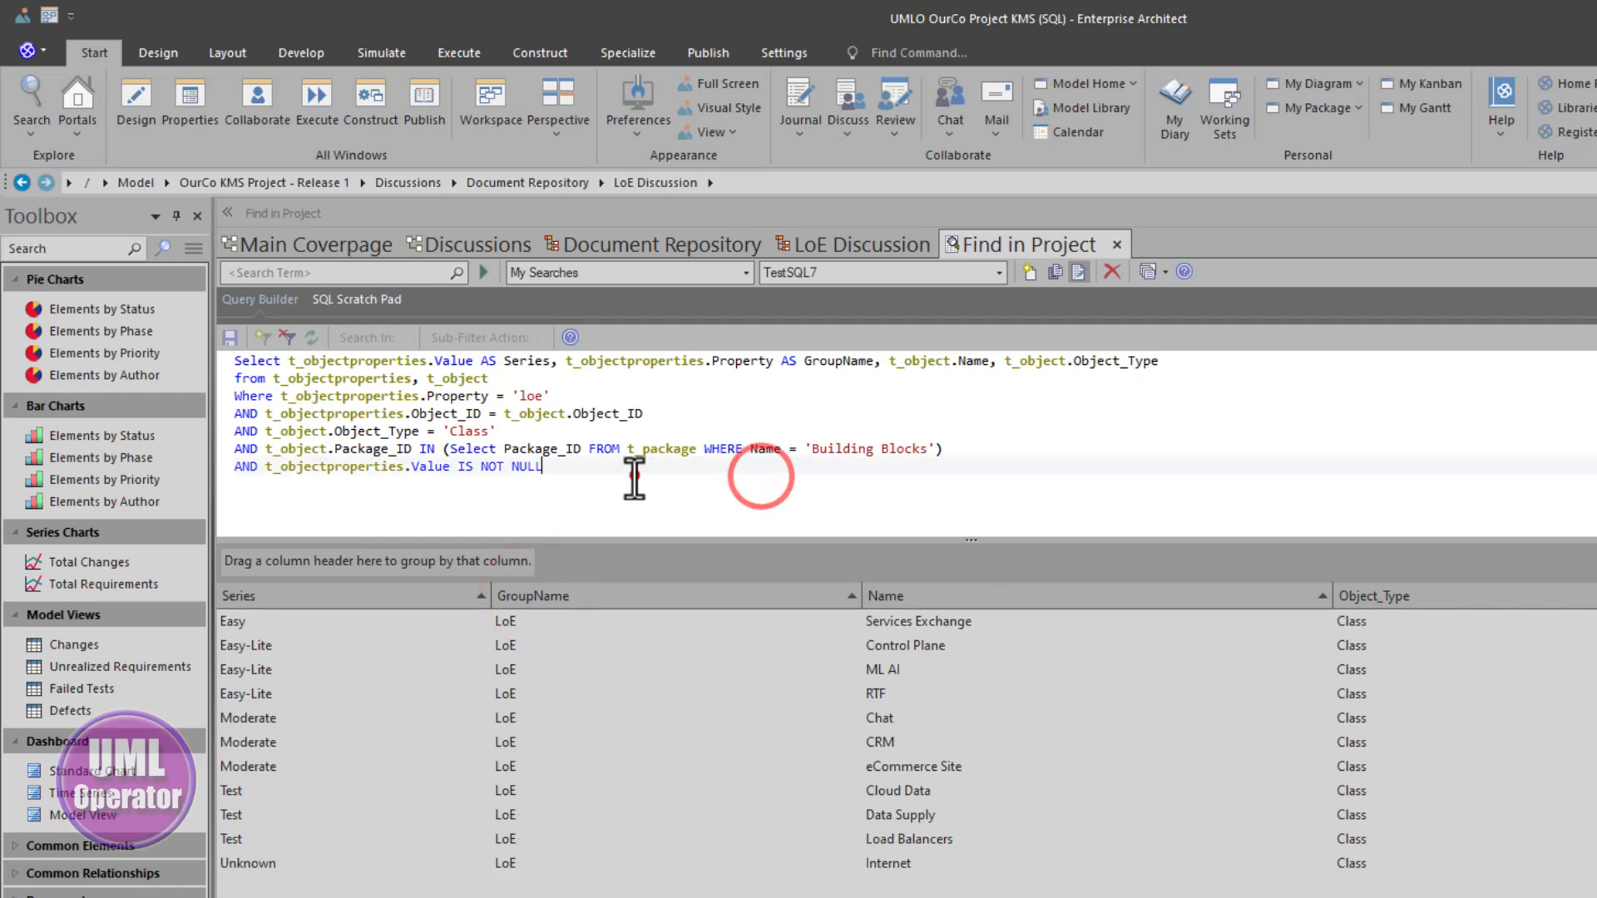
drag(634, 478, 207, 363)
key(ctrl+c)
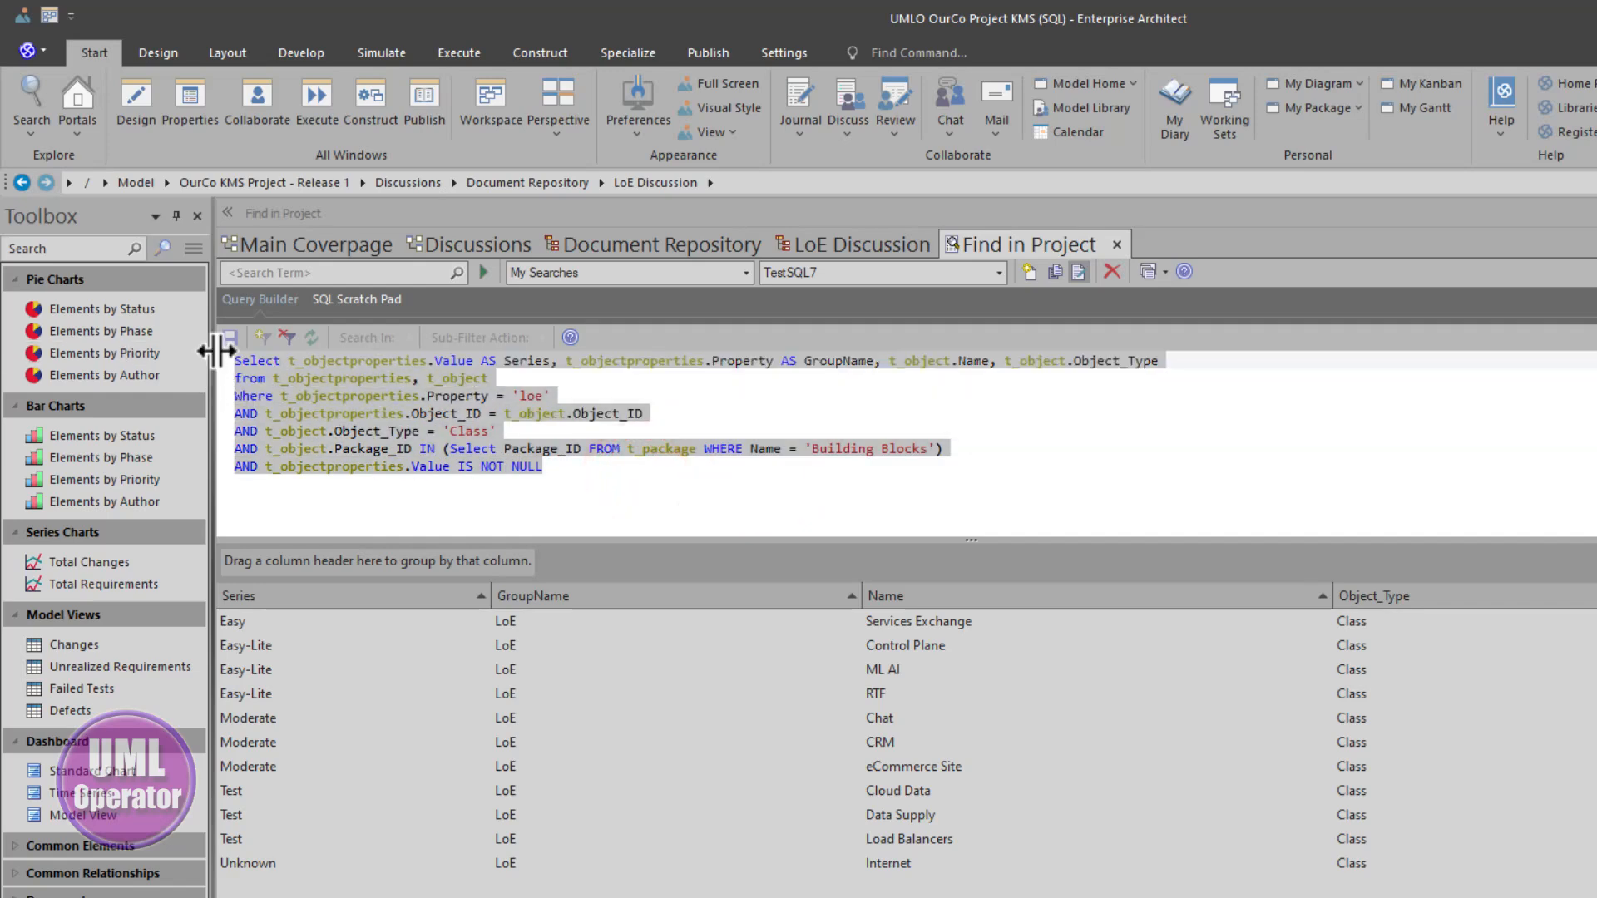
Step: Paste the copied query as the Custom SQL source of the LoE by Impacted Applications chart on the LoE Discussion diagram and accept it
click(817, 241)
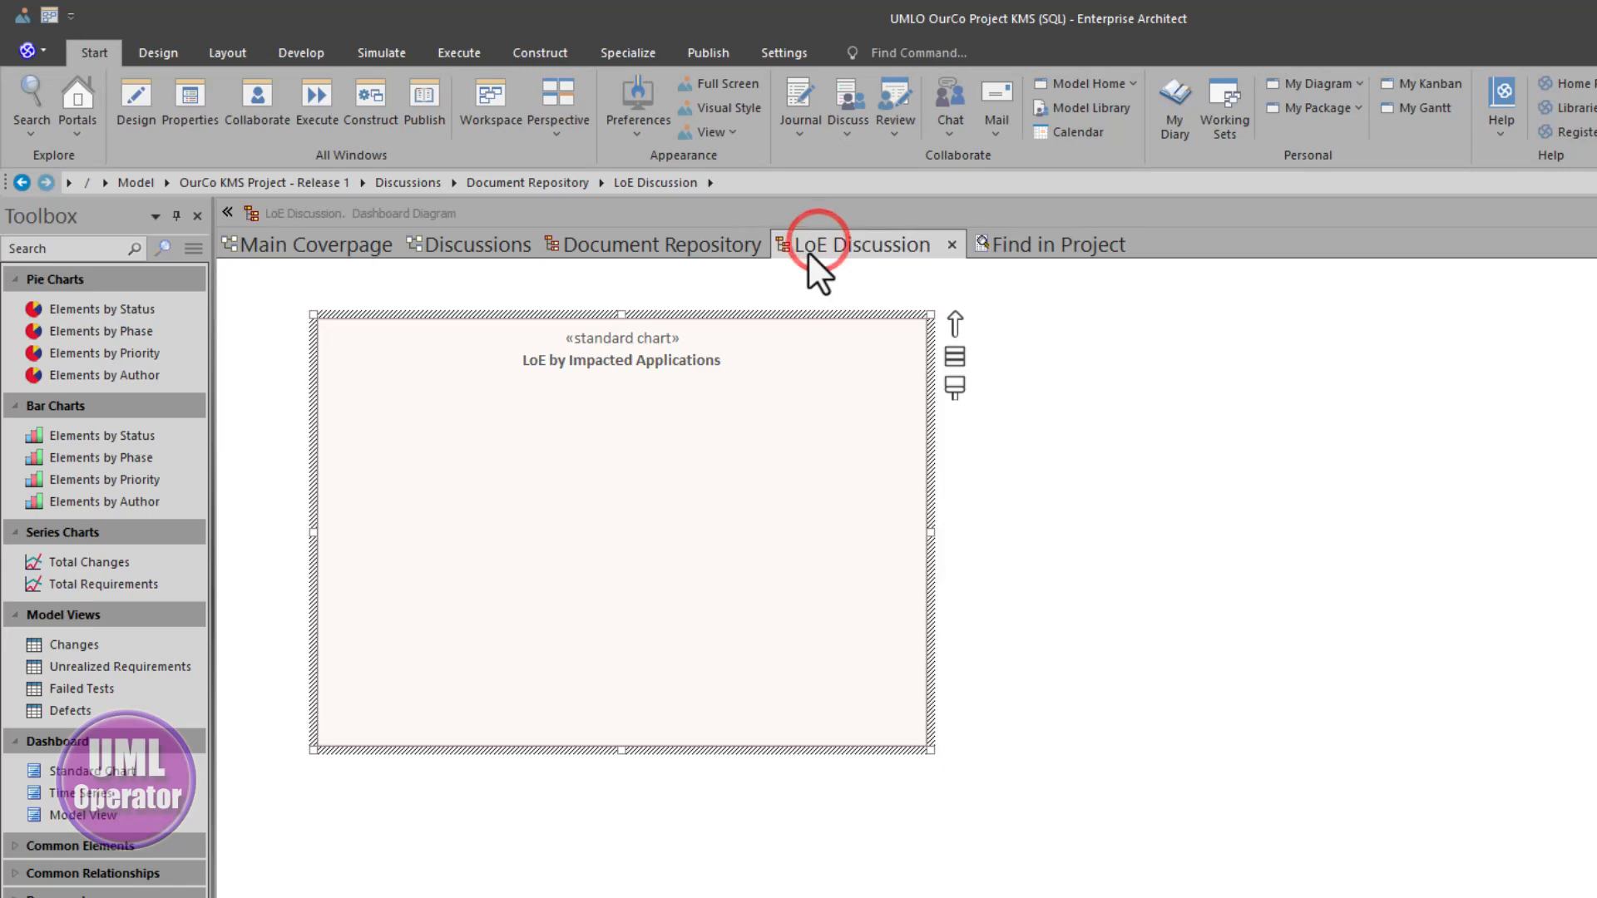
click(620, 488)
double_click(620, 488)
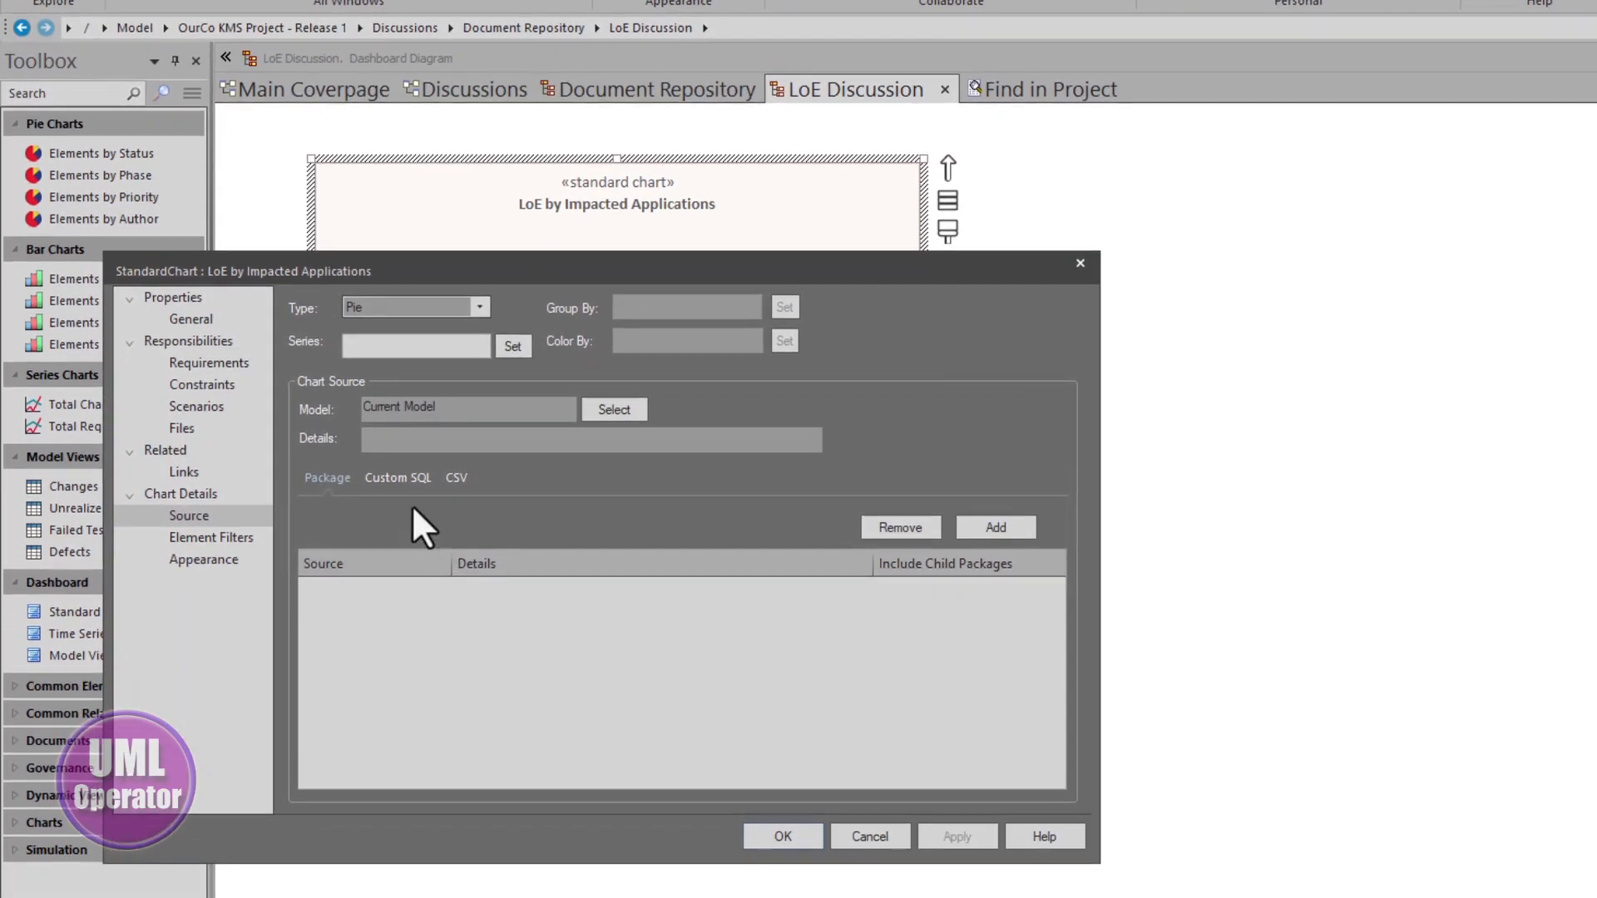
click(398, 479)
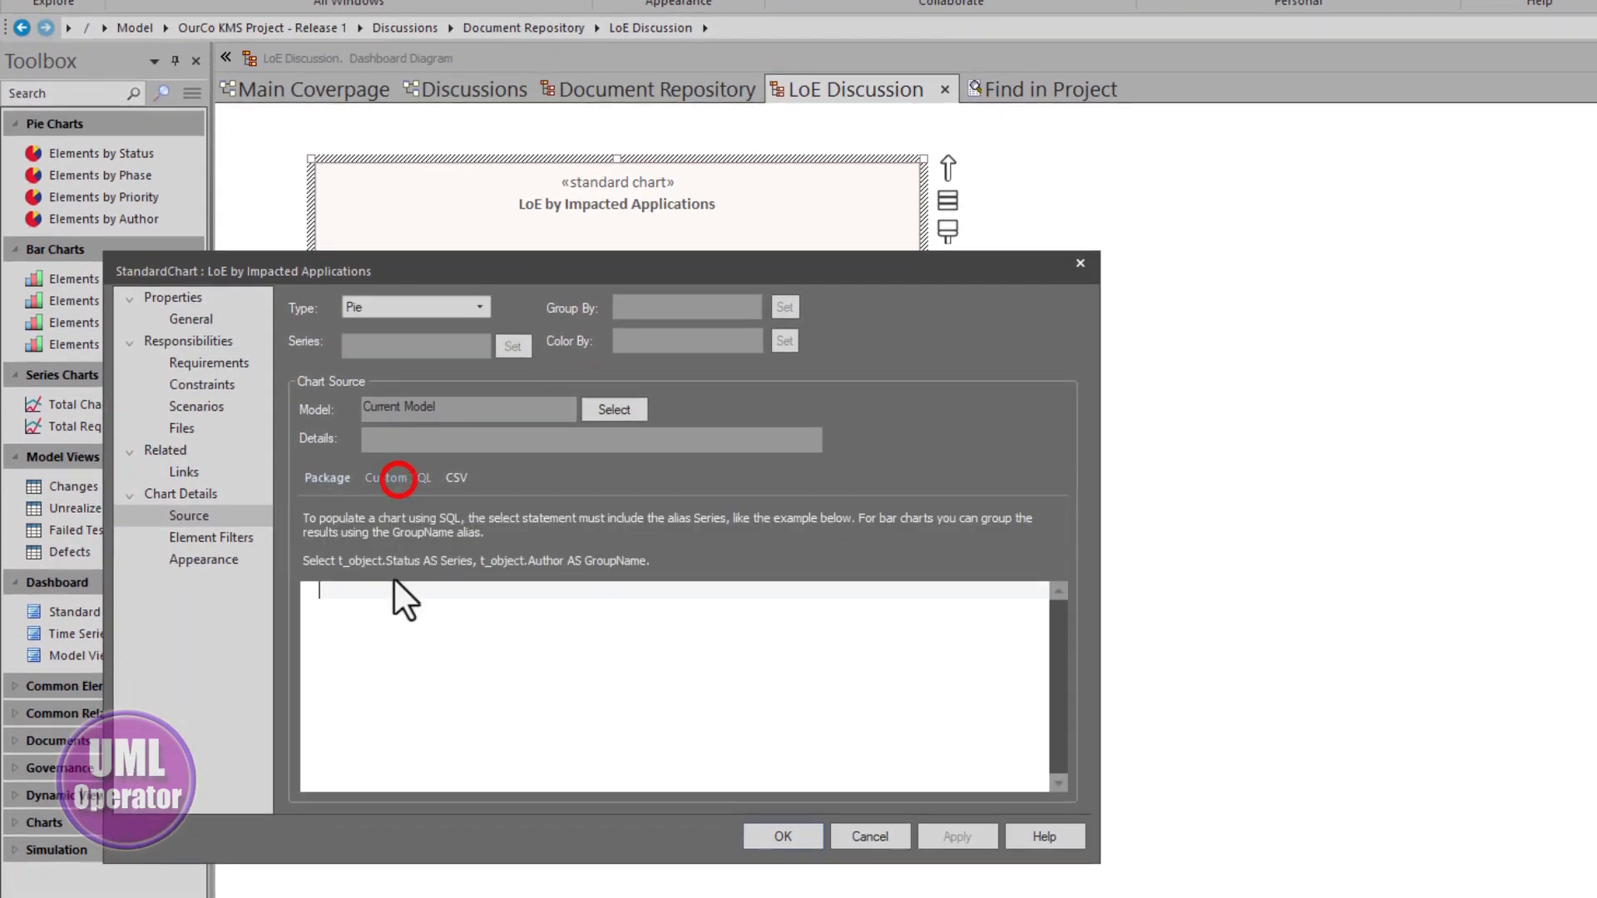
click(394, 626)
key(ctrl+v)
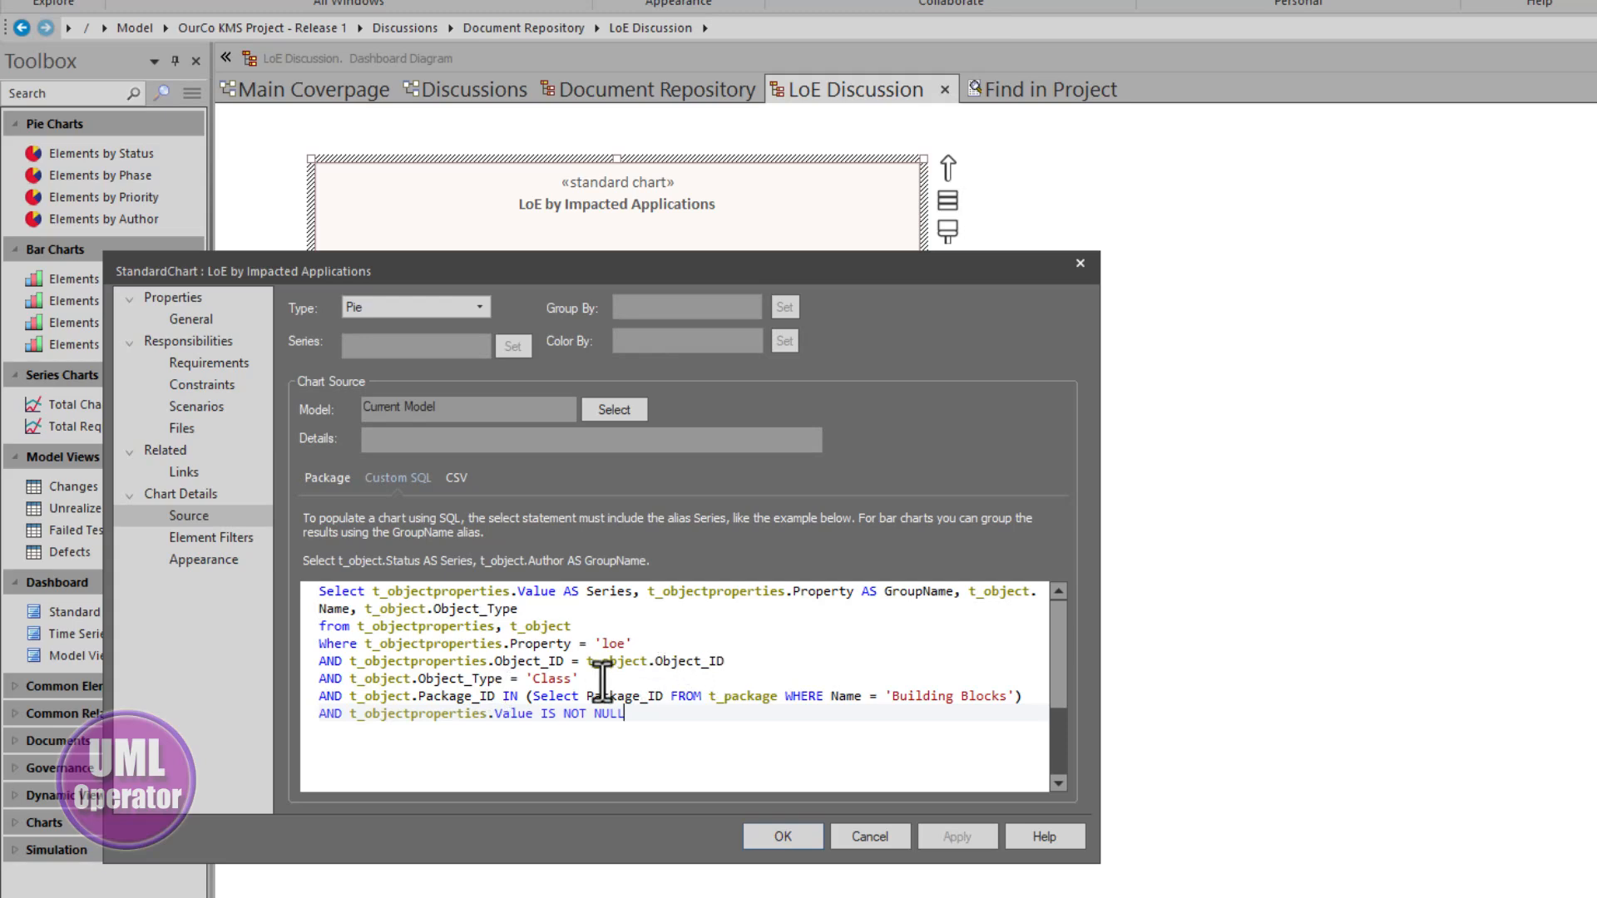
click(791, 837)
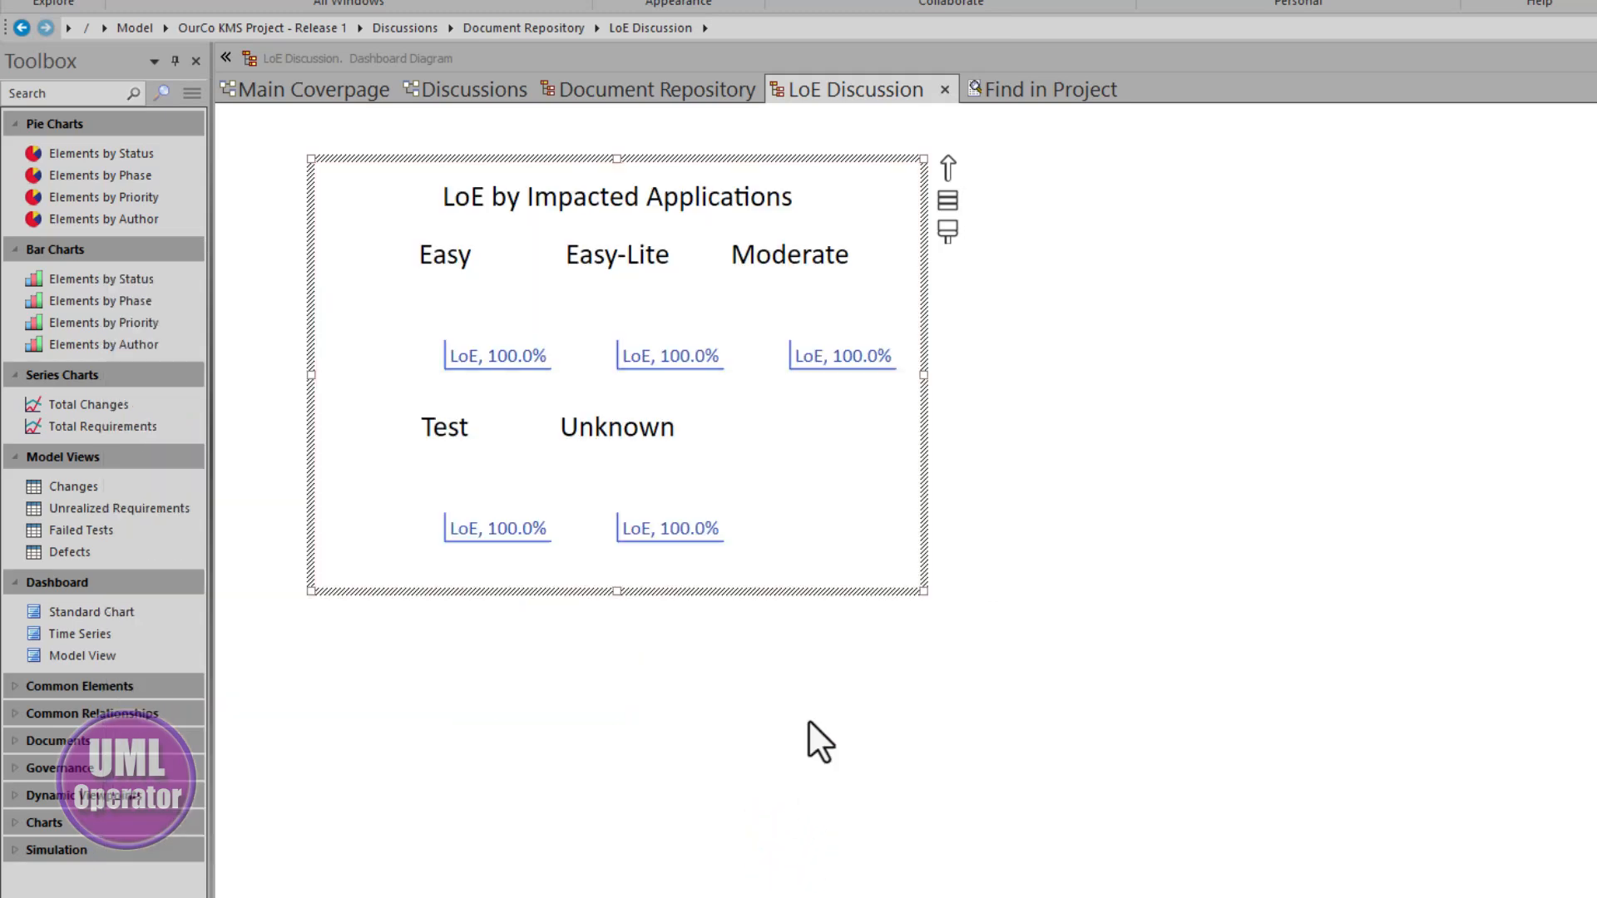
Step: Change the LoE by Impacted Applications chart from a pie to a 2D Bar type and accept it
double_click(758, 474)
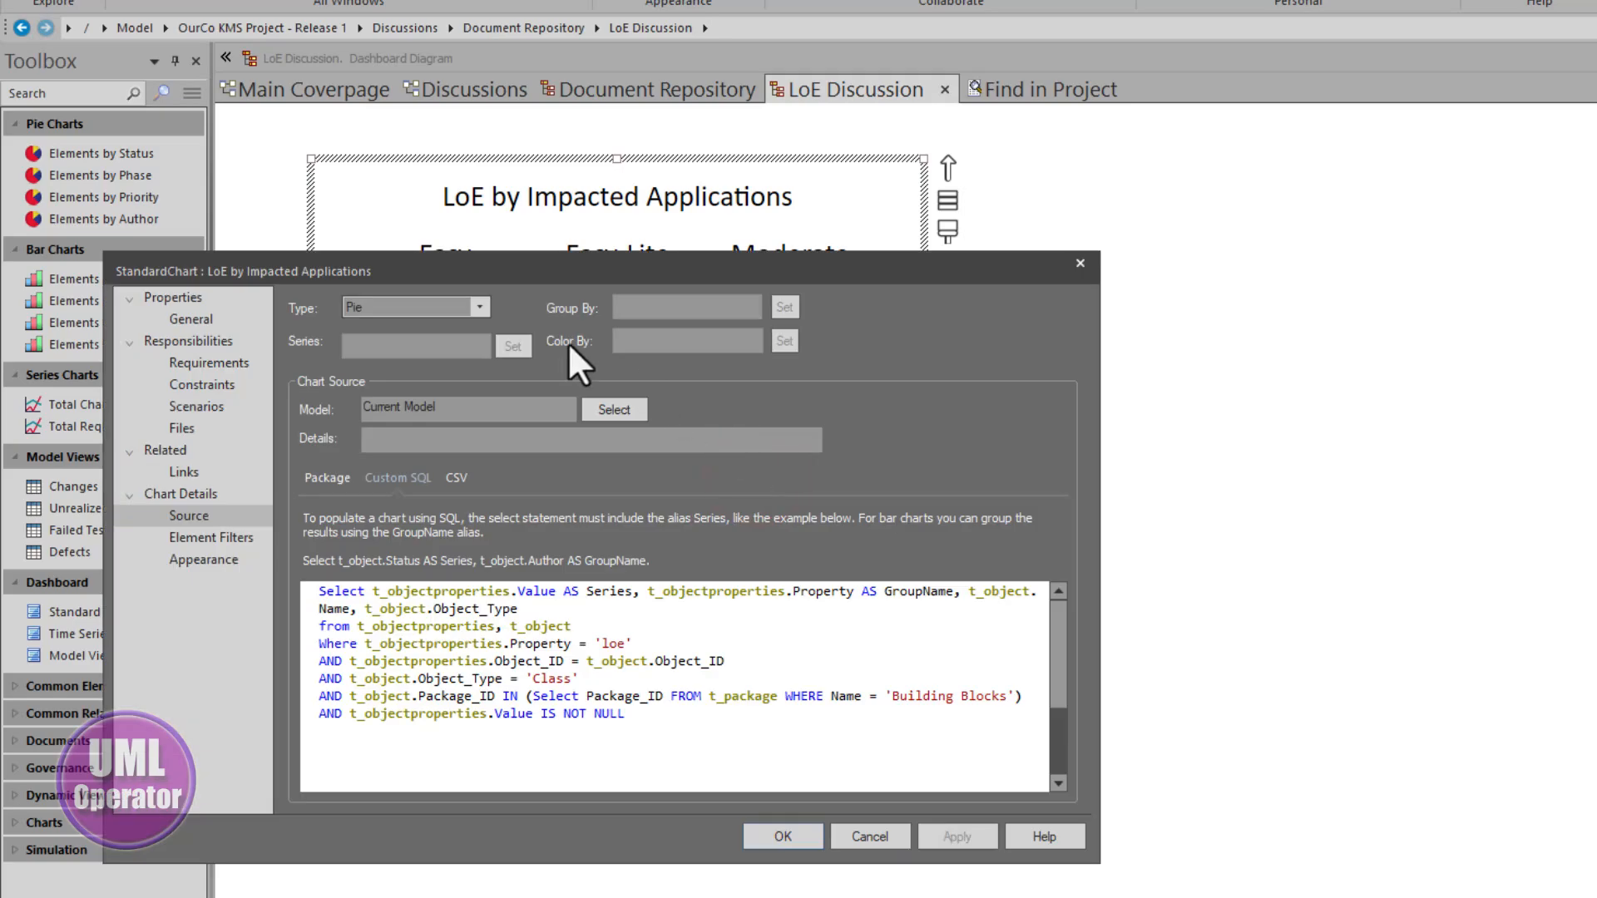
click(481, 307)
click(408, 346)
click(808, 841)
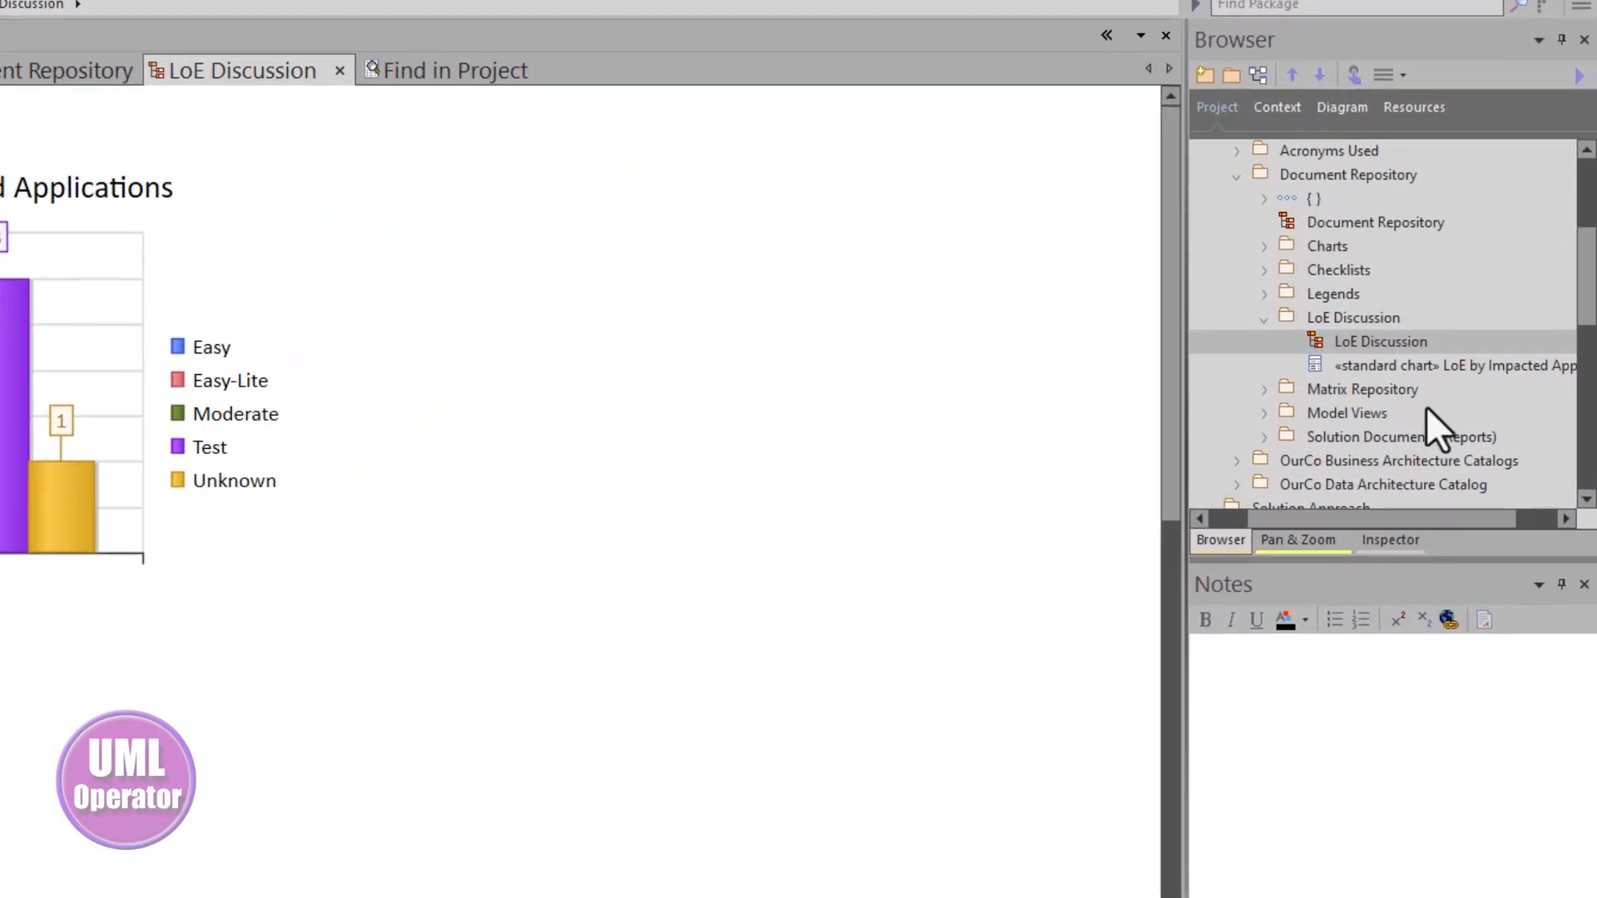
Step: Open the Building Blocks diagram from the Solution Analysis package and close the Find in Project results
scroll(1477, 419, down, 2)
scroll(1425, 407, down, 2)
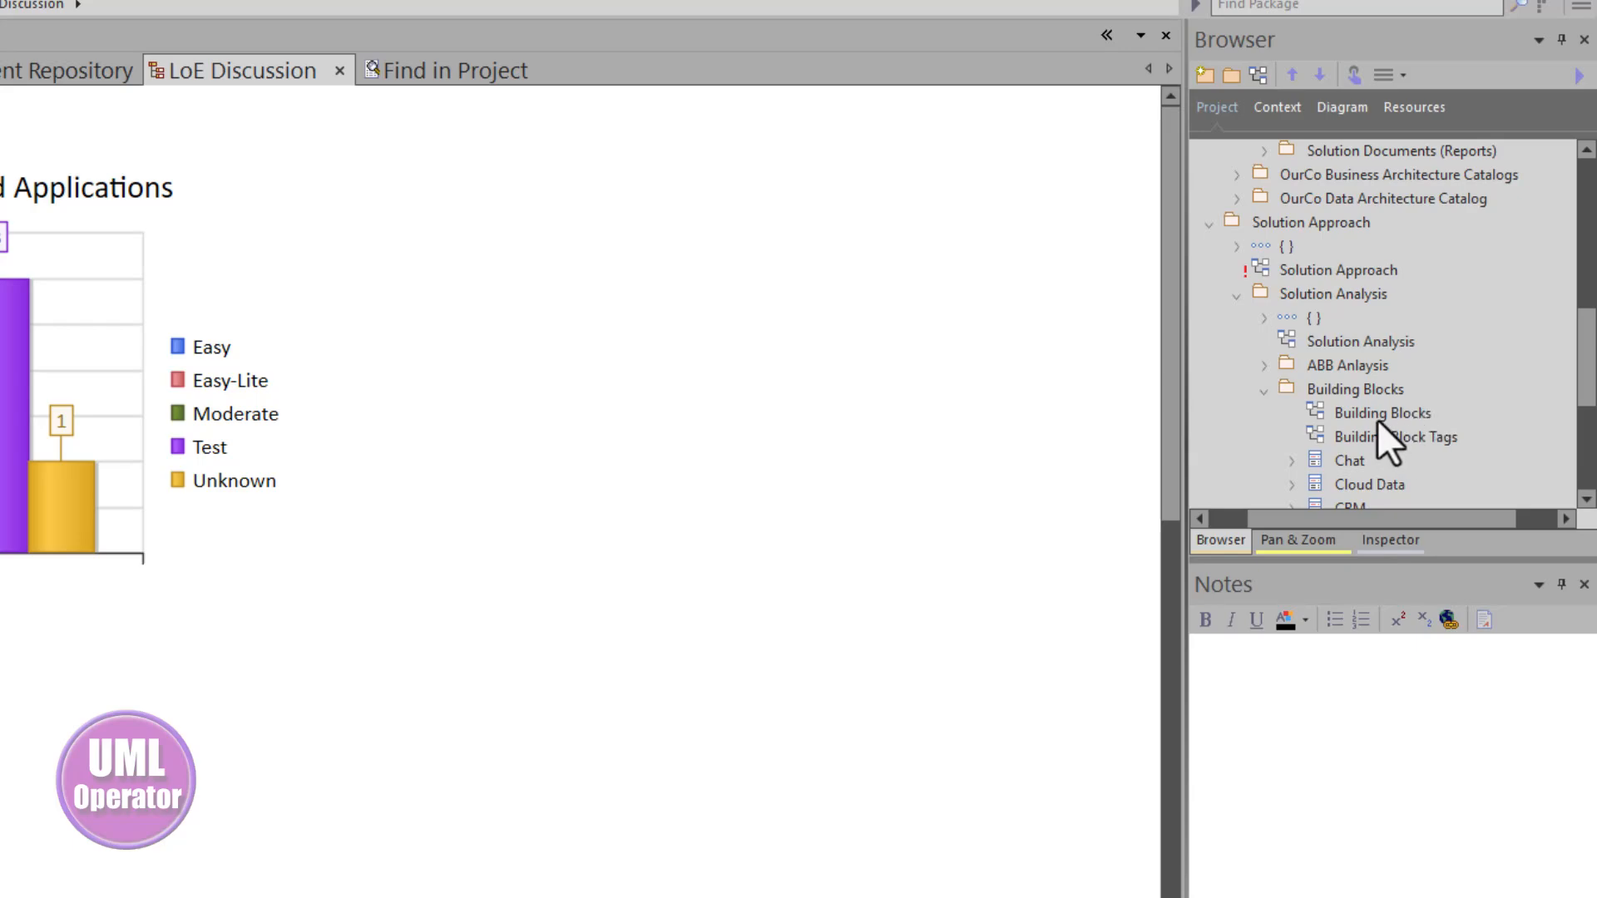
double_click(1376, 416)
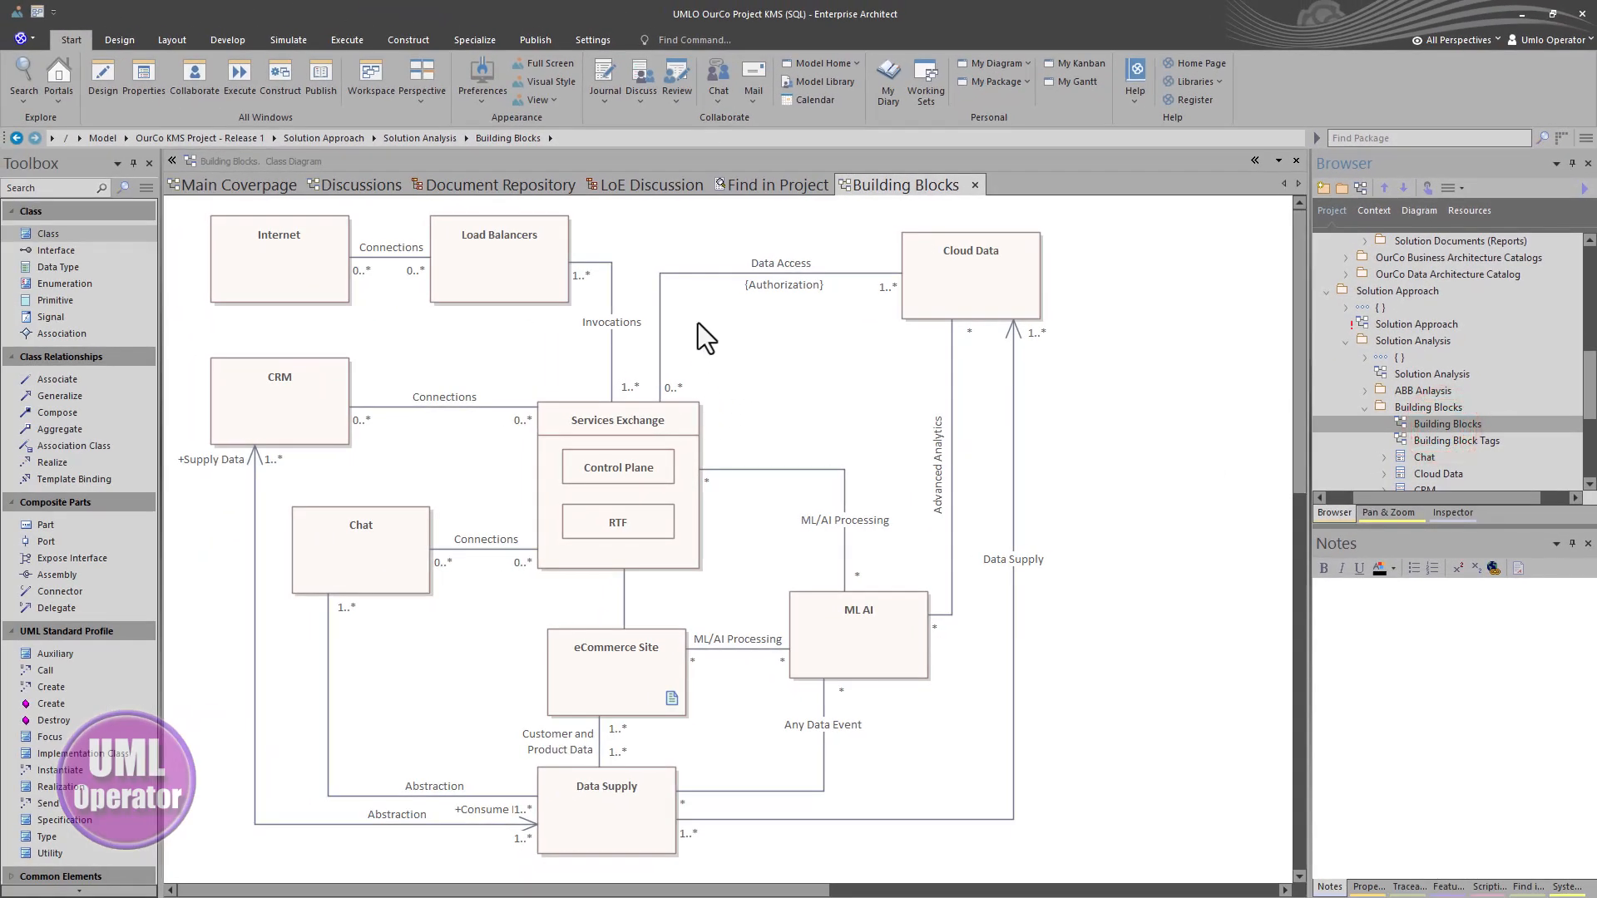
drag(780, 191, 846, 183)
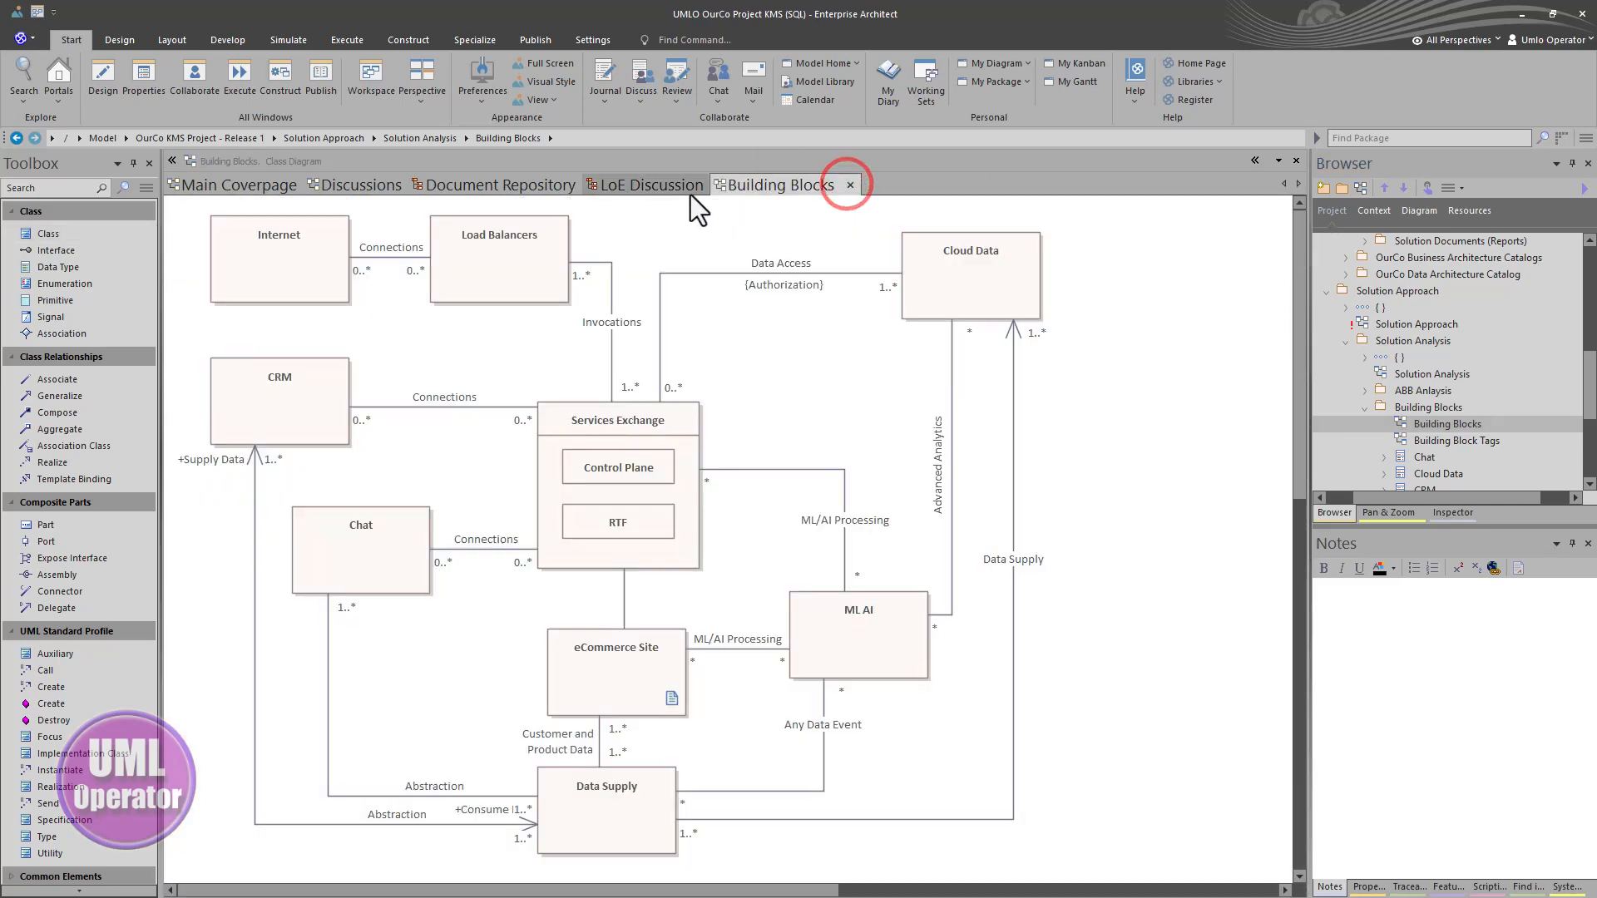
click(656, 186)
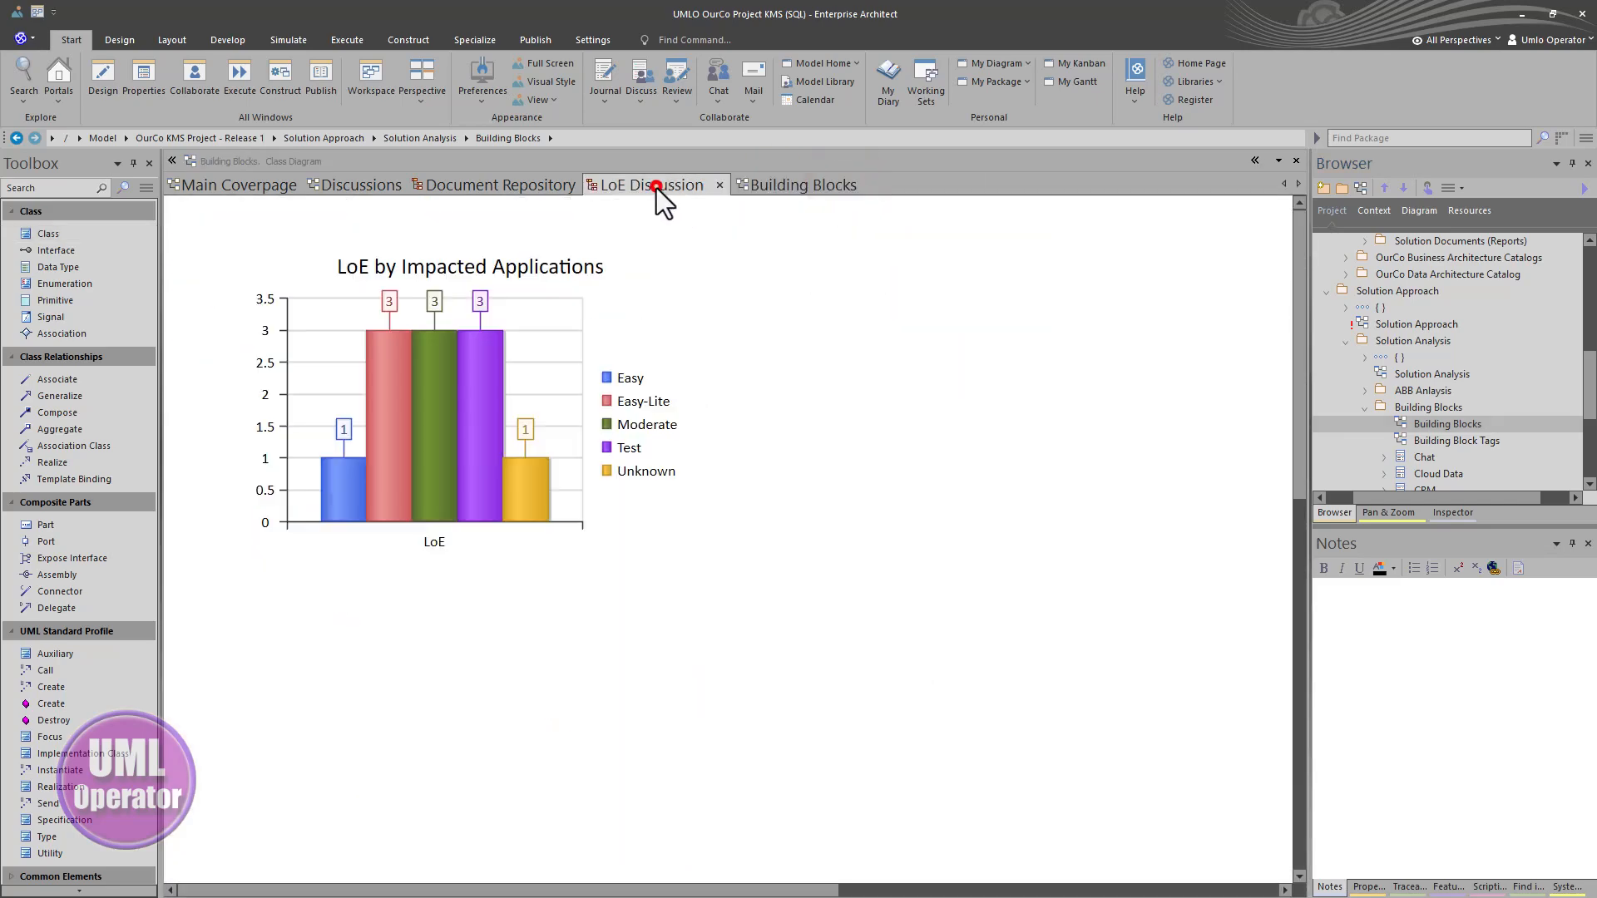
click(812, 185)
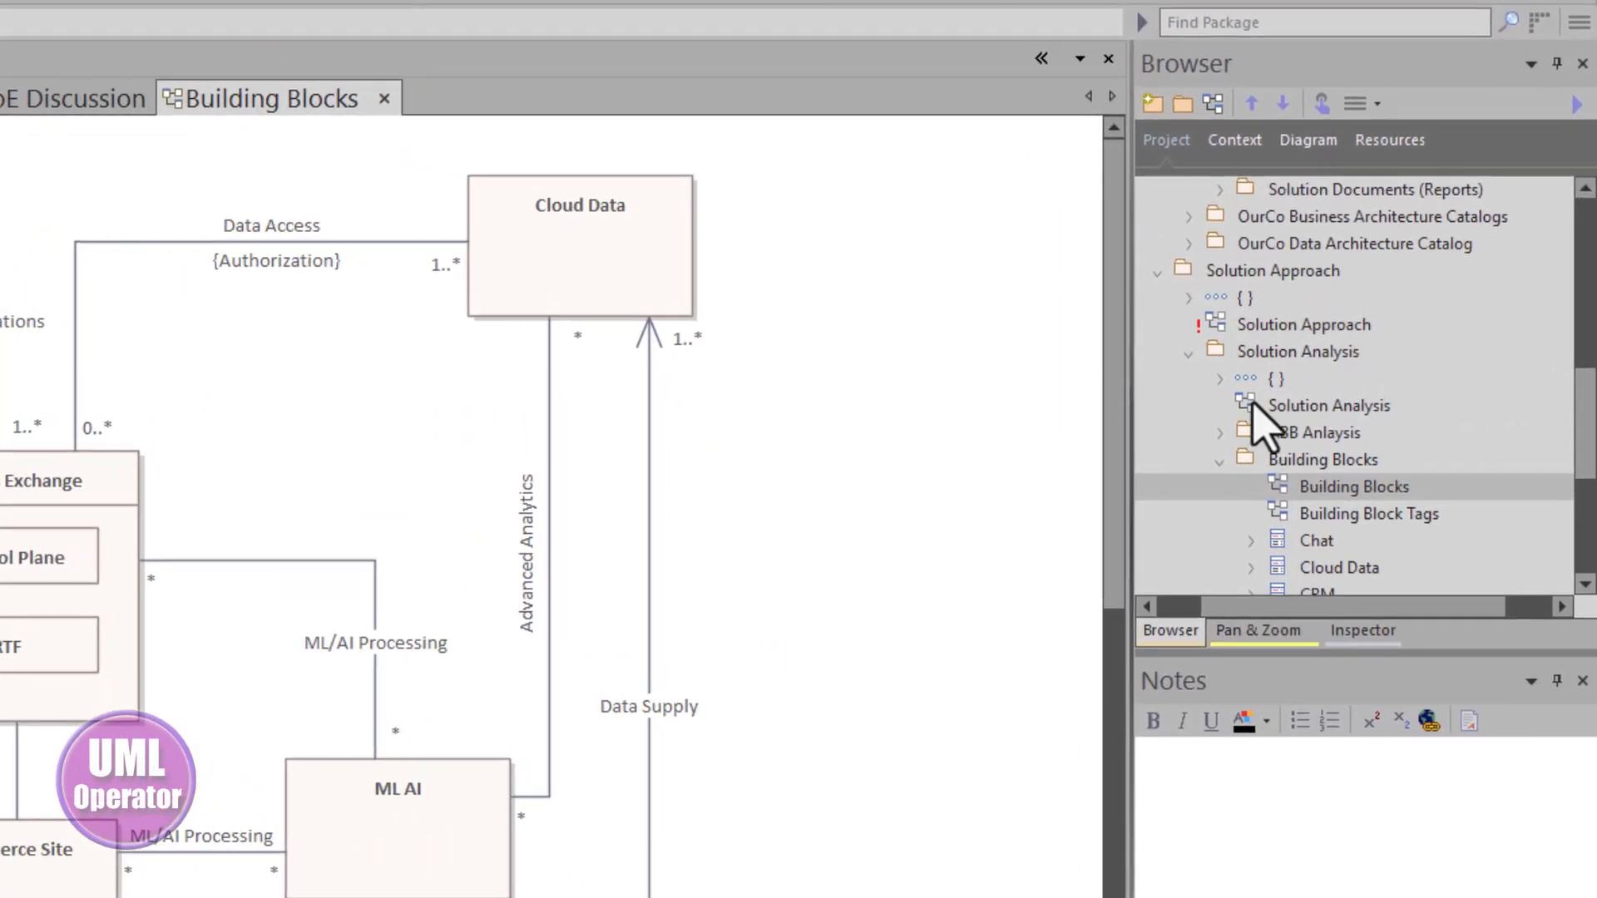
Step: Expand the Legends package of the Document Repository together with its Connectors and Elements subpackages
scroll(1298, 426, up, 3)
scroll(1314, 391, up, 1)
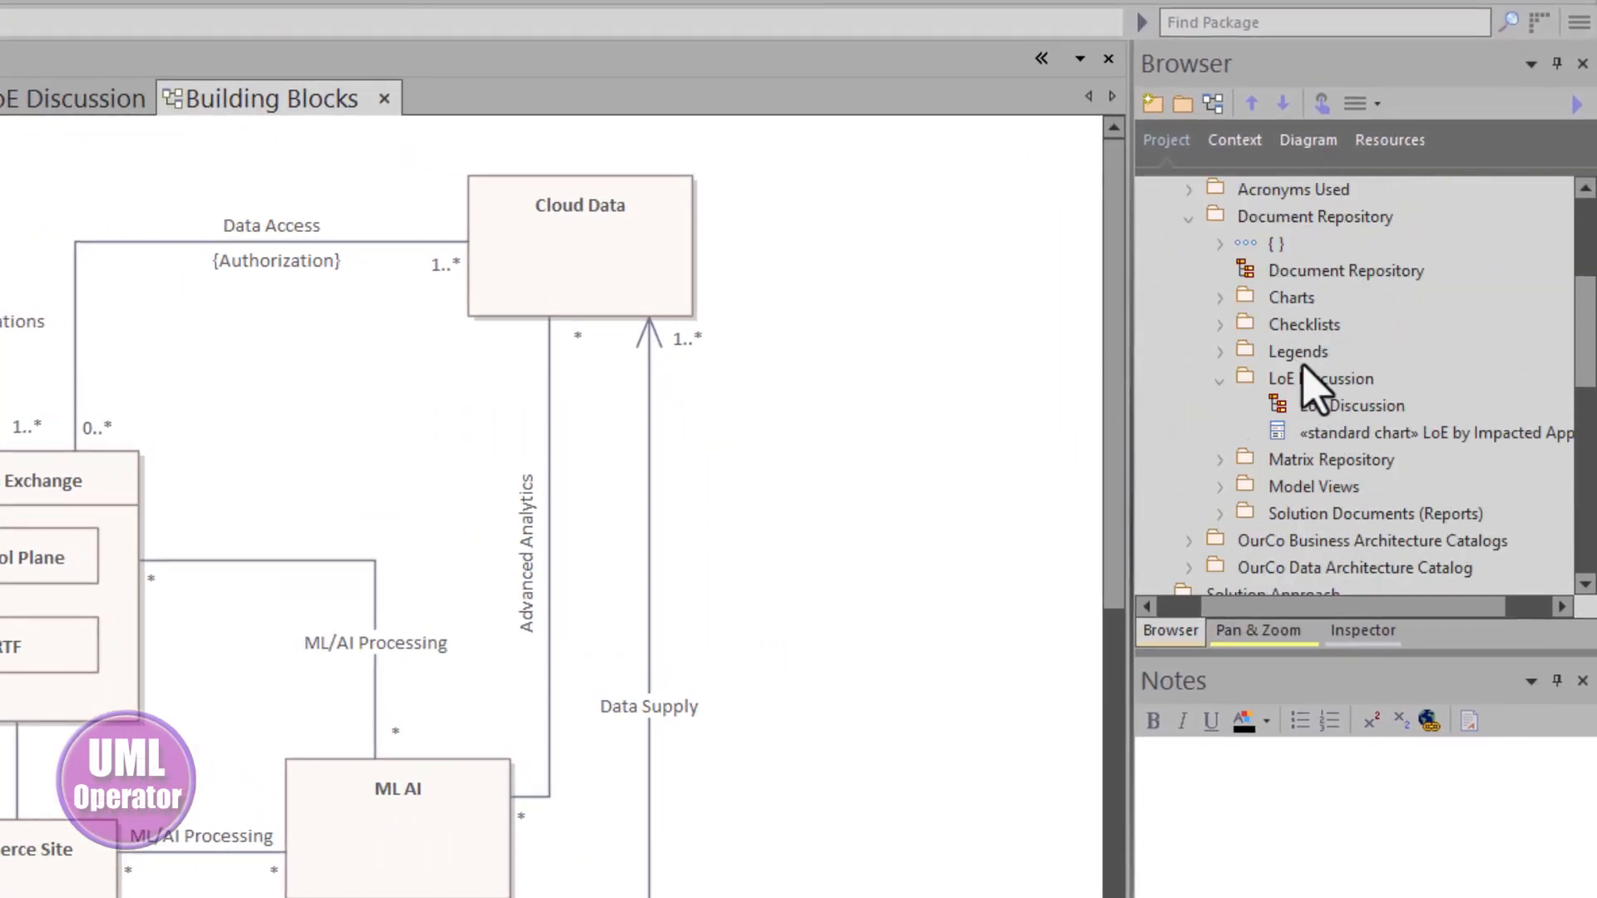
click(1220, 352)
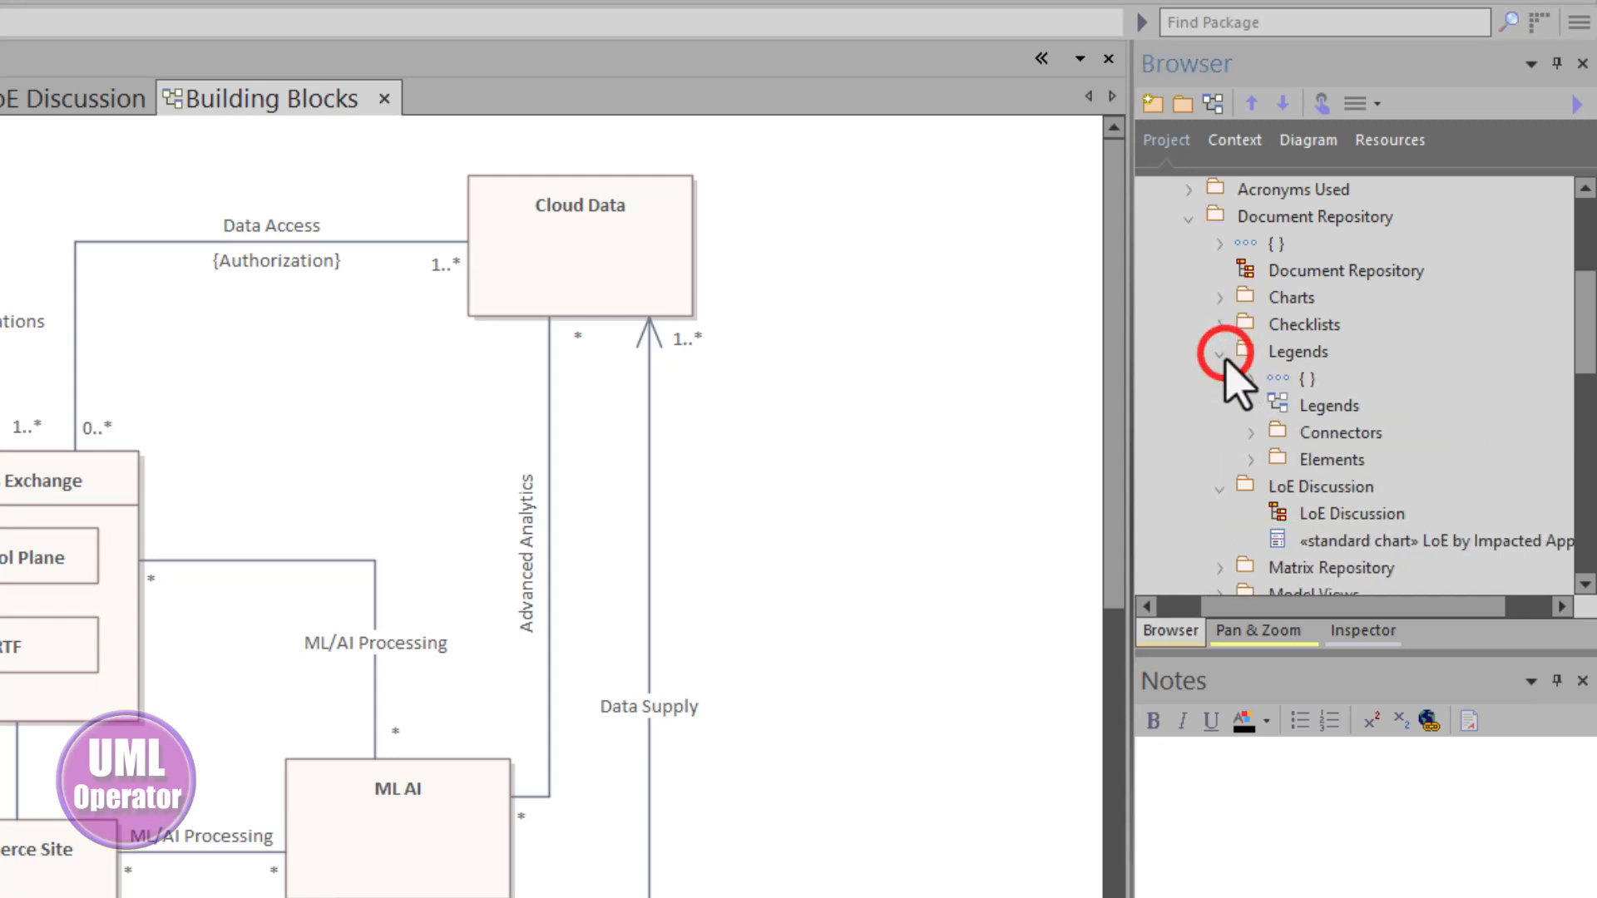
click(1250, 433)
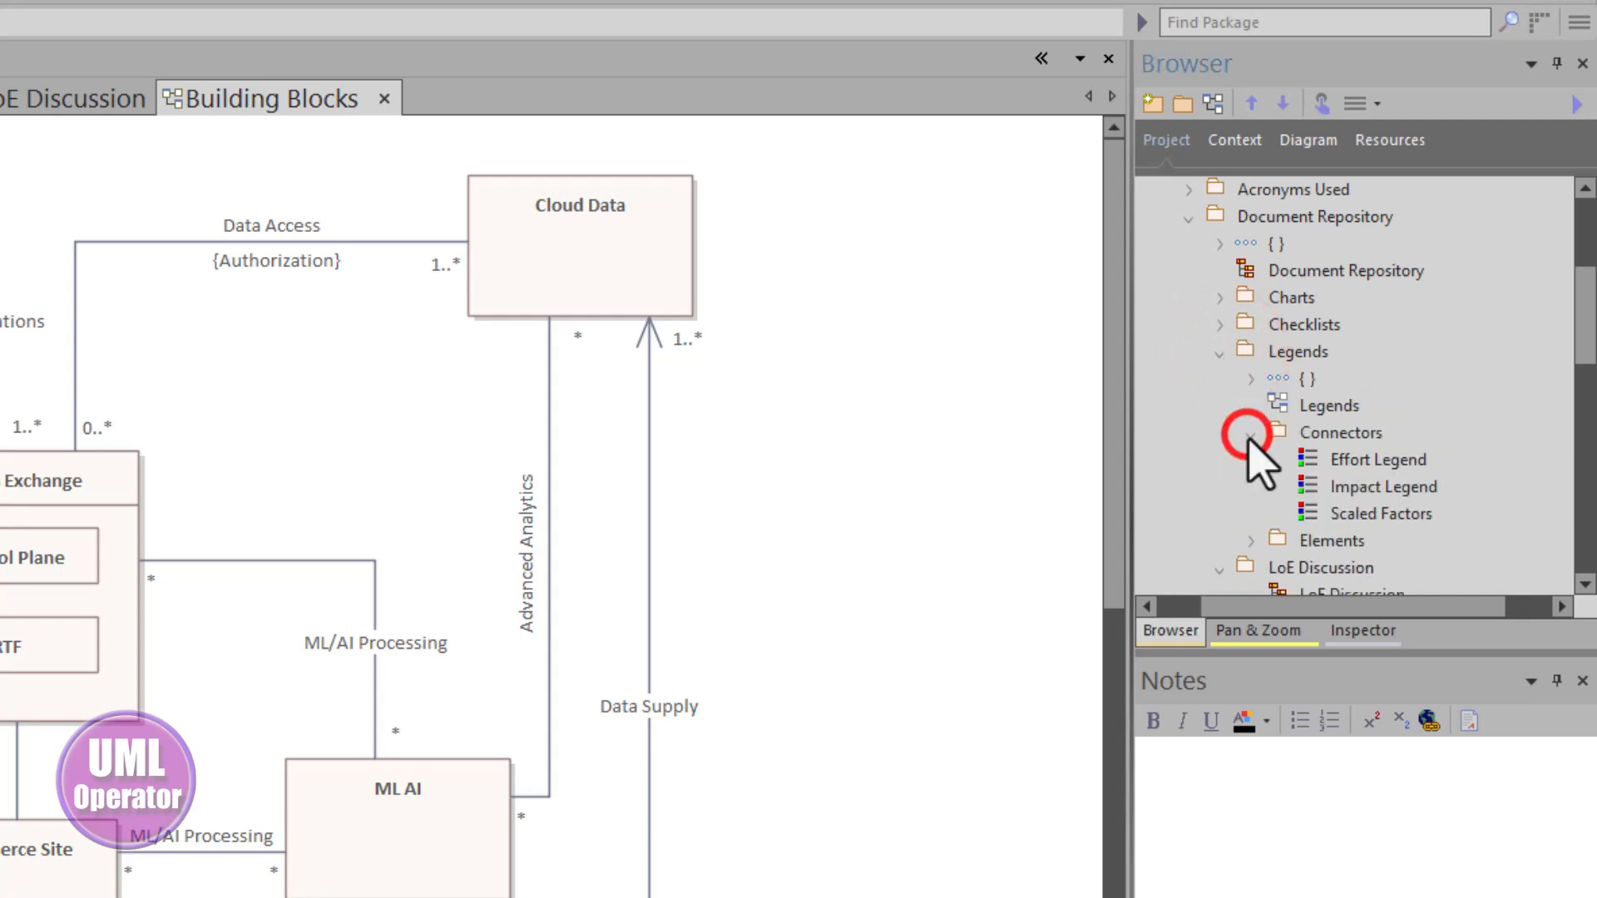
click(1250, 541)
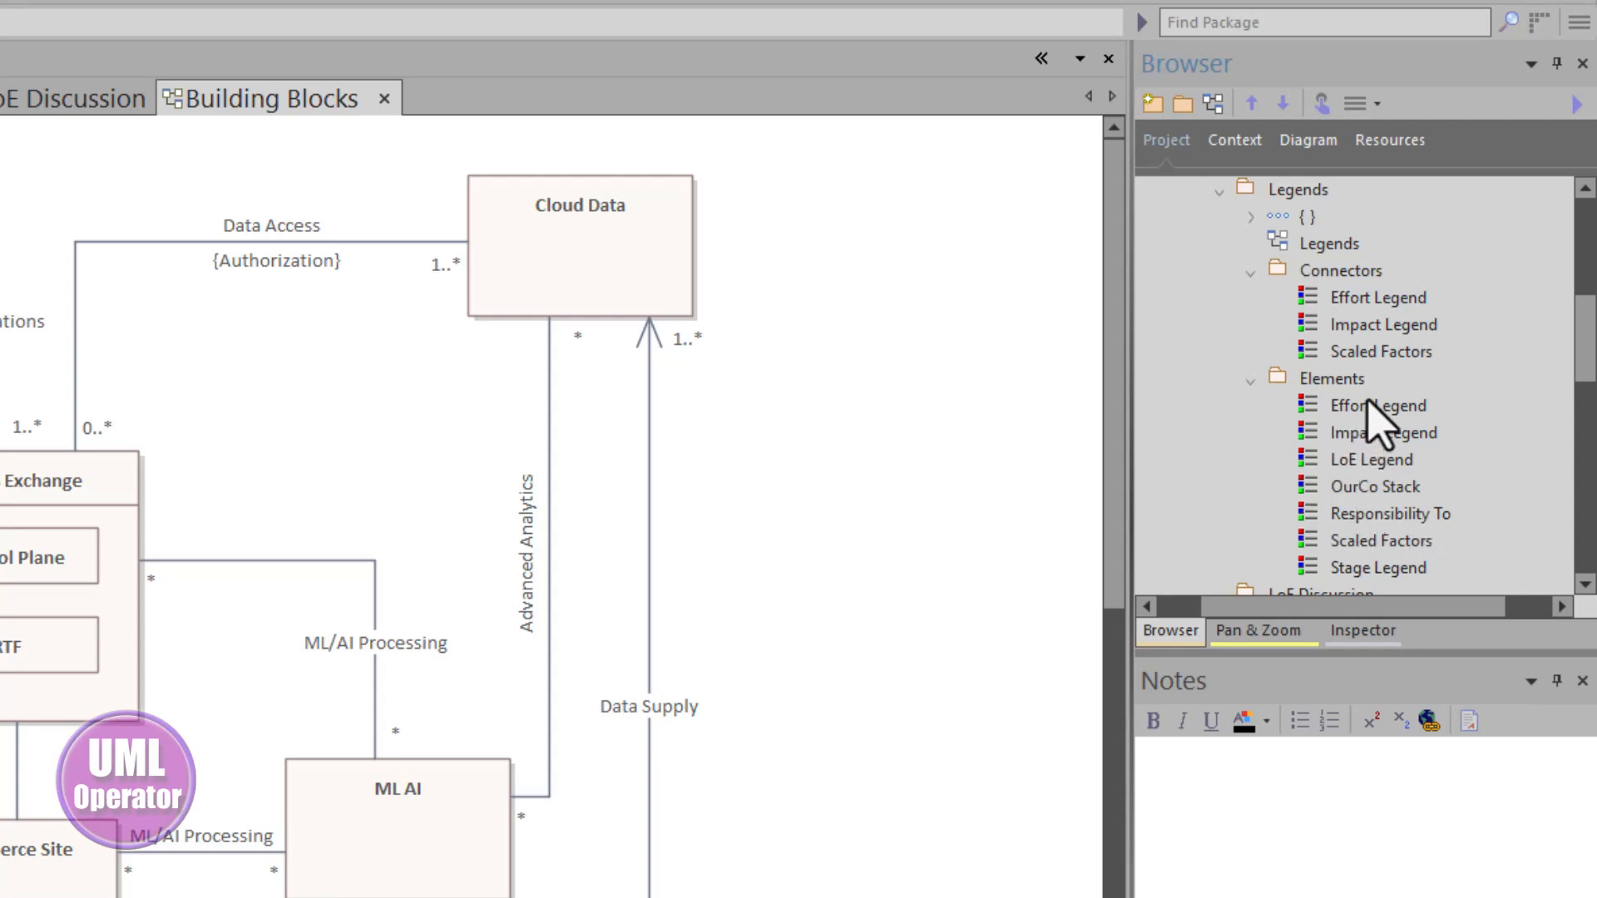
Step: Look over the available connector legends on the Legends diagram and close that diagram
click(1331, 239)
double_click(1330, 243)
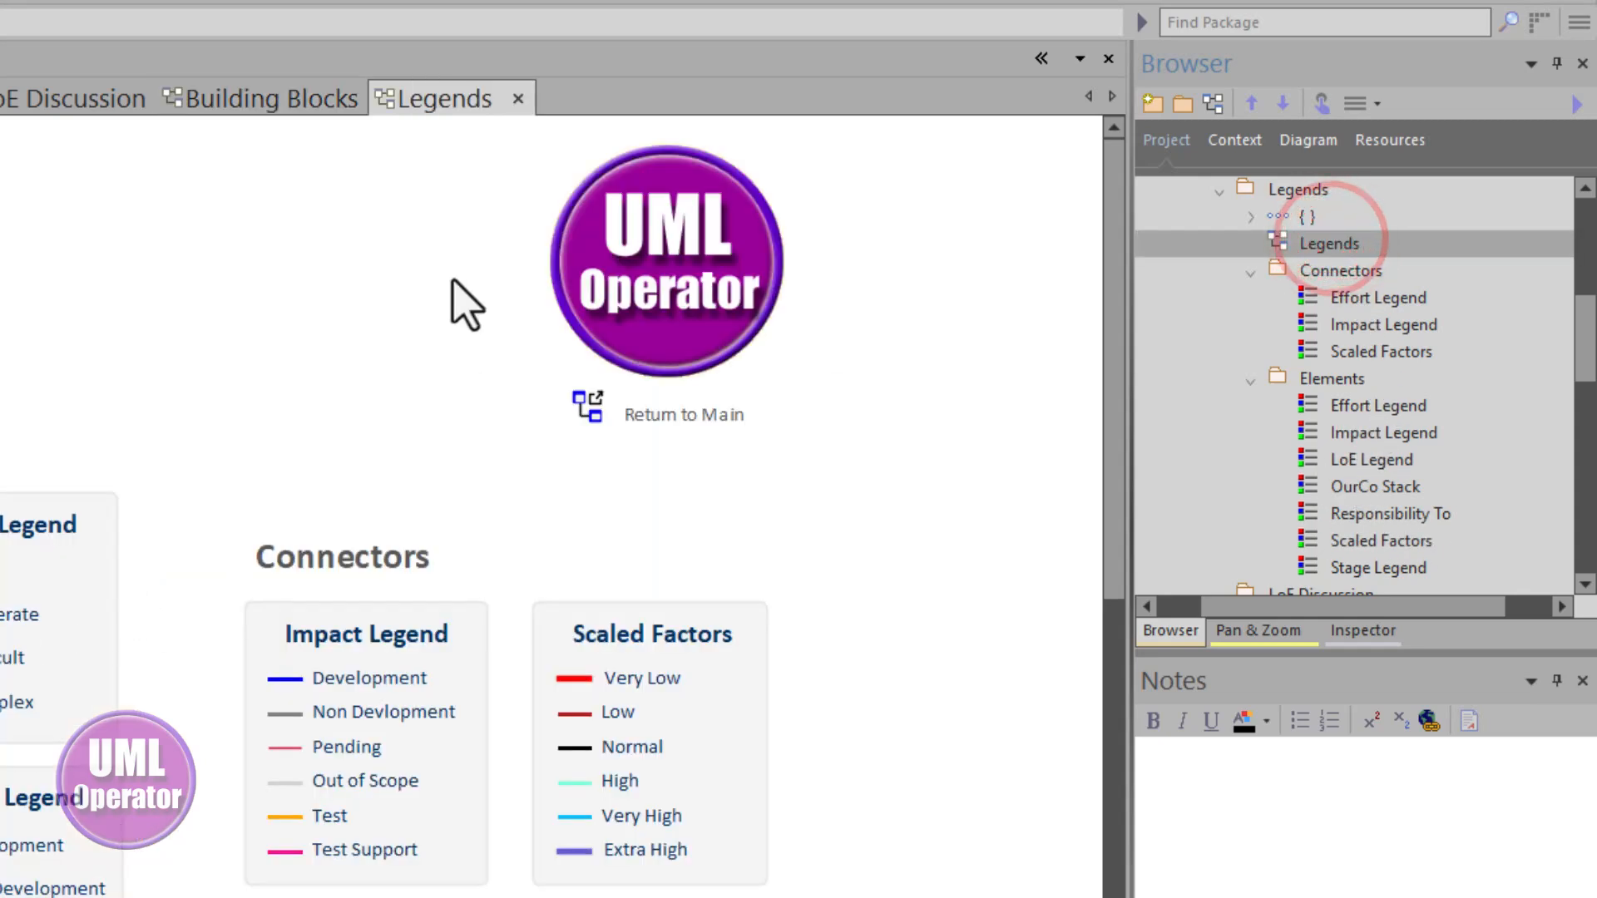
click(518, 99)
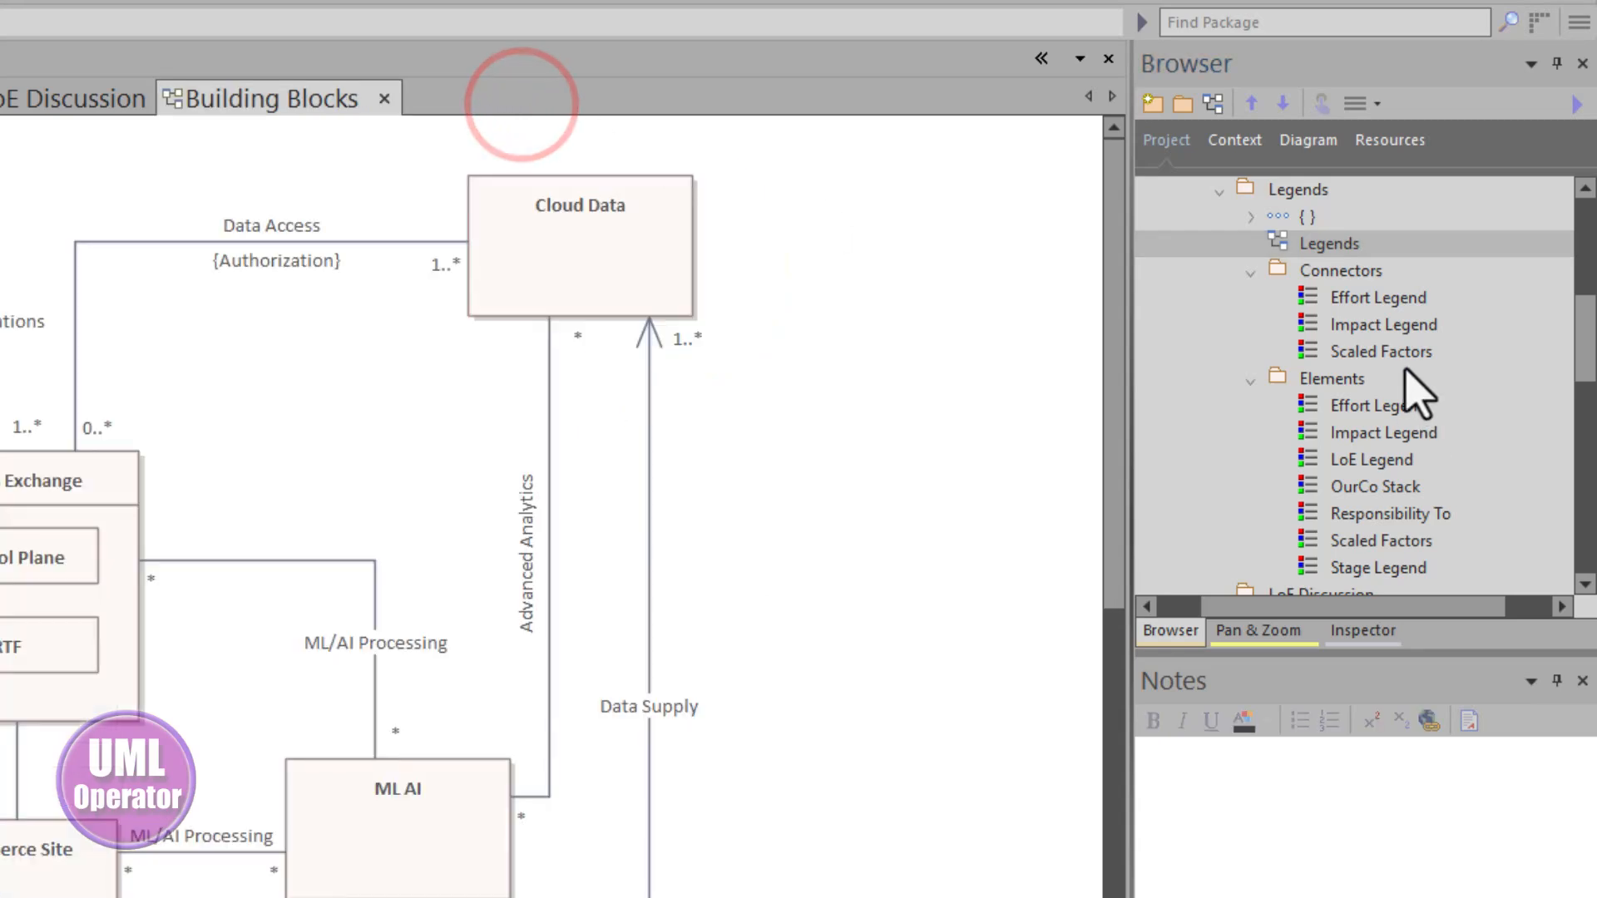
Step: Place the LoE Legend from the Elements package beside the model on the Building Blocks diagram
click(1366, 300)
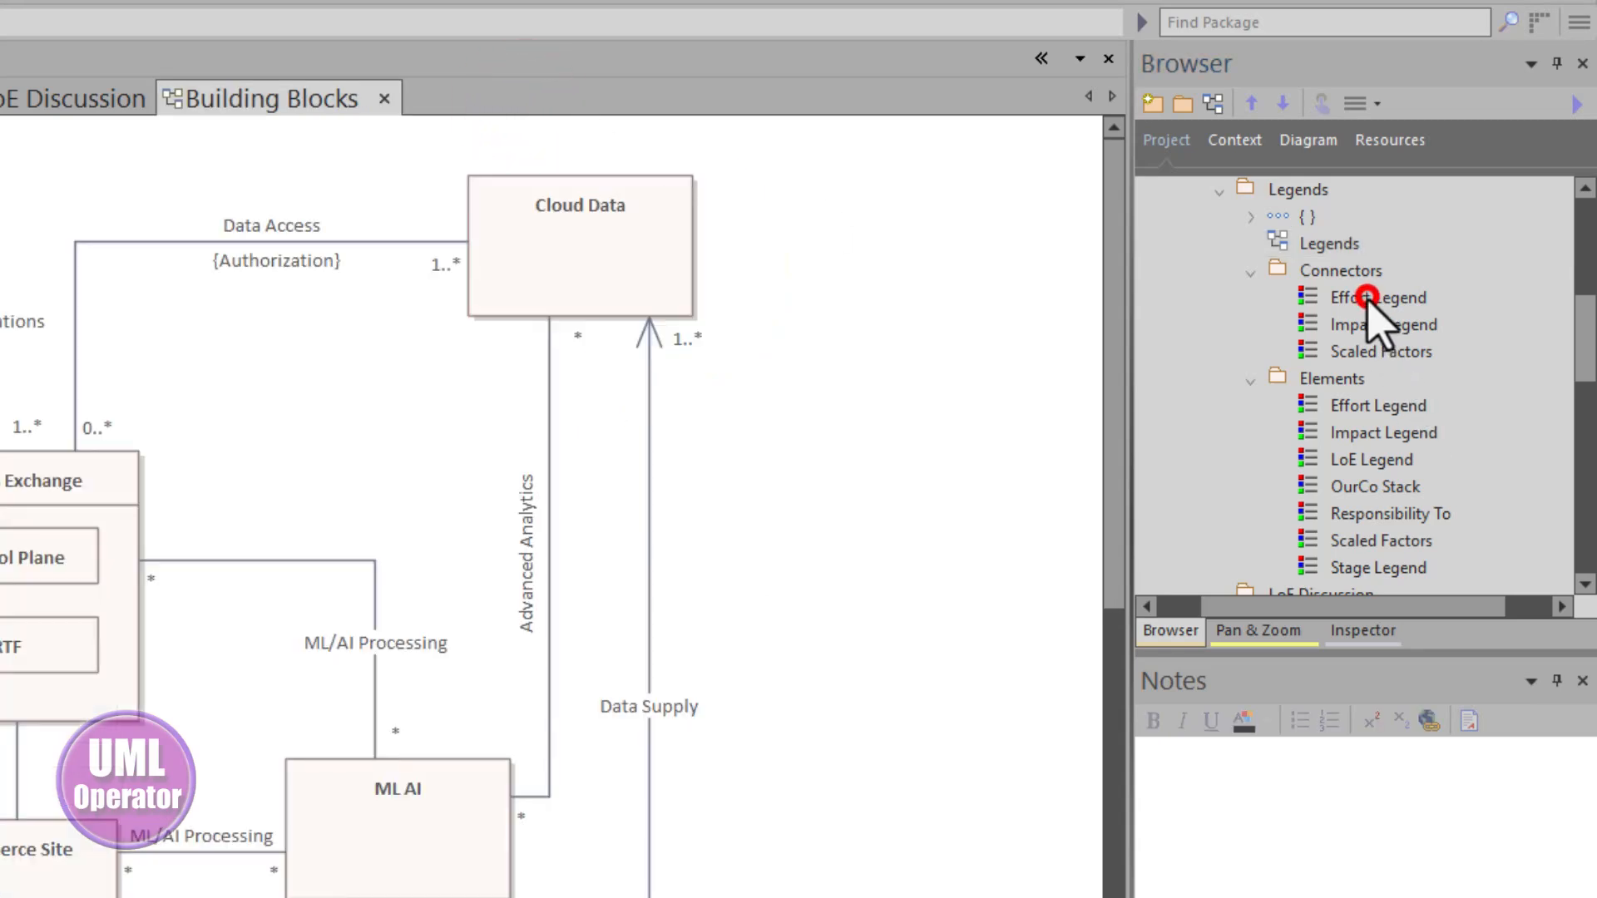
click(1362, 459)
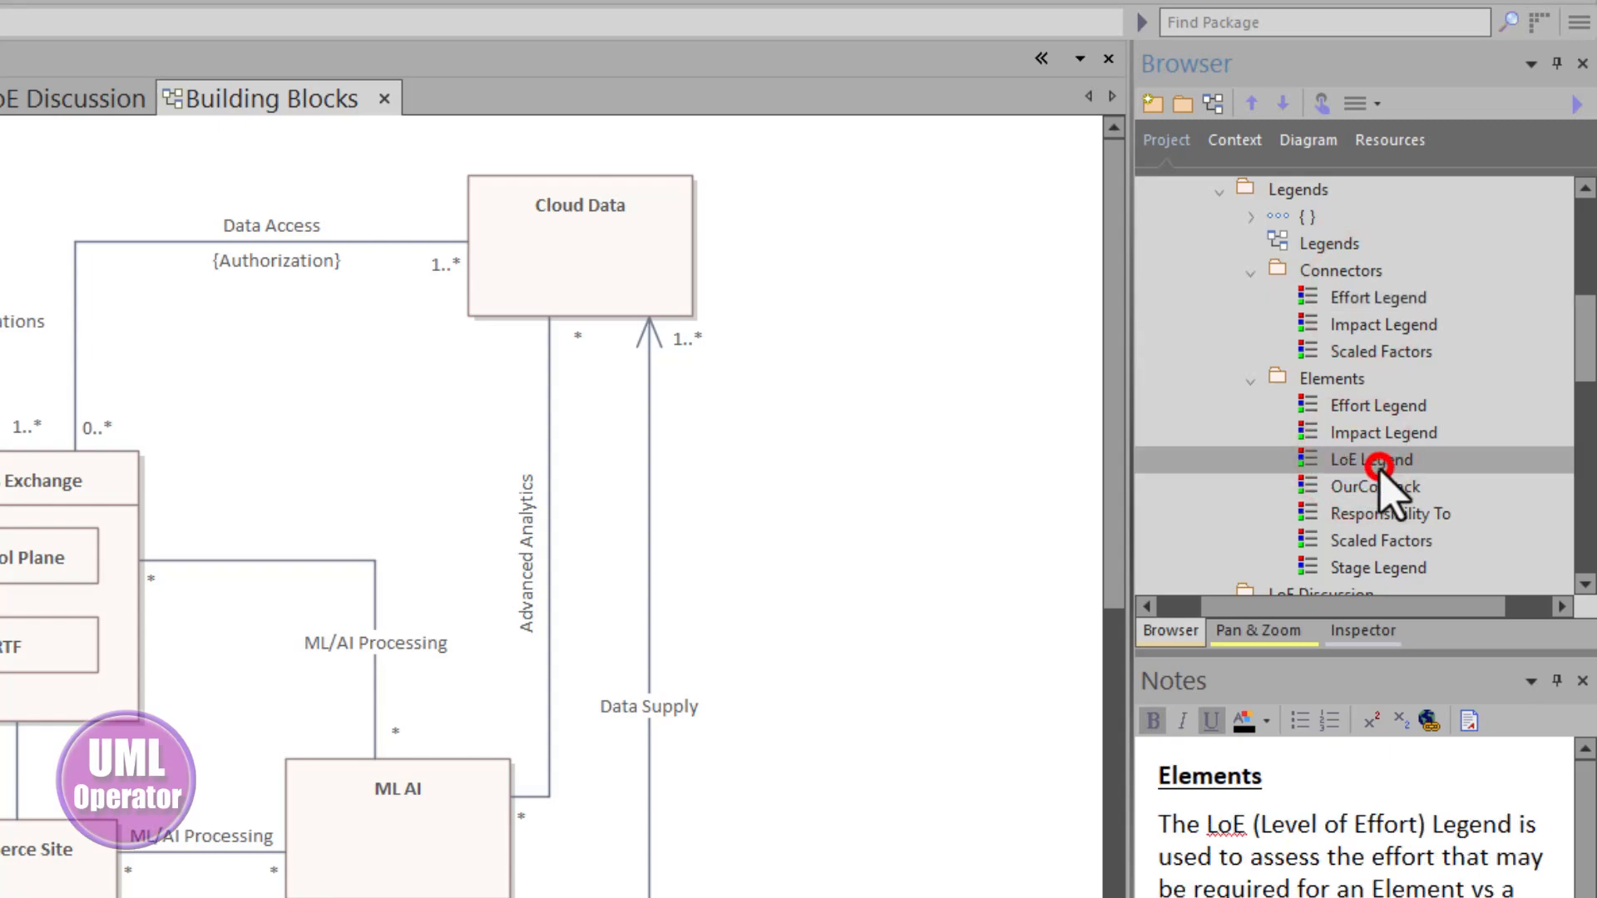
drag(1378, 467, 899, 470)
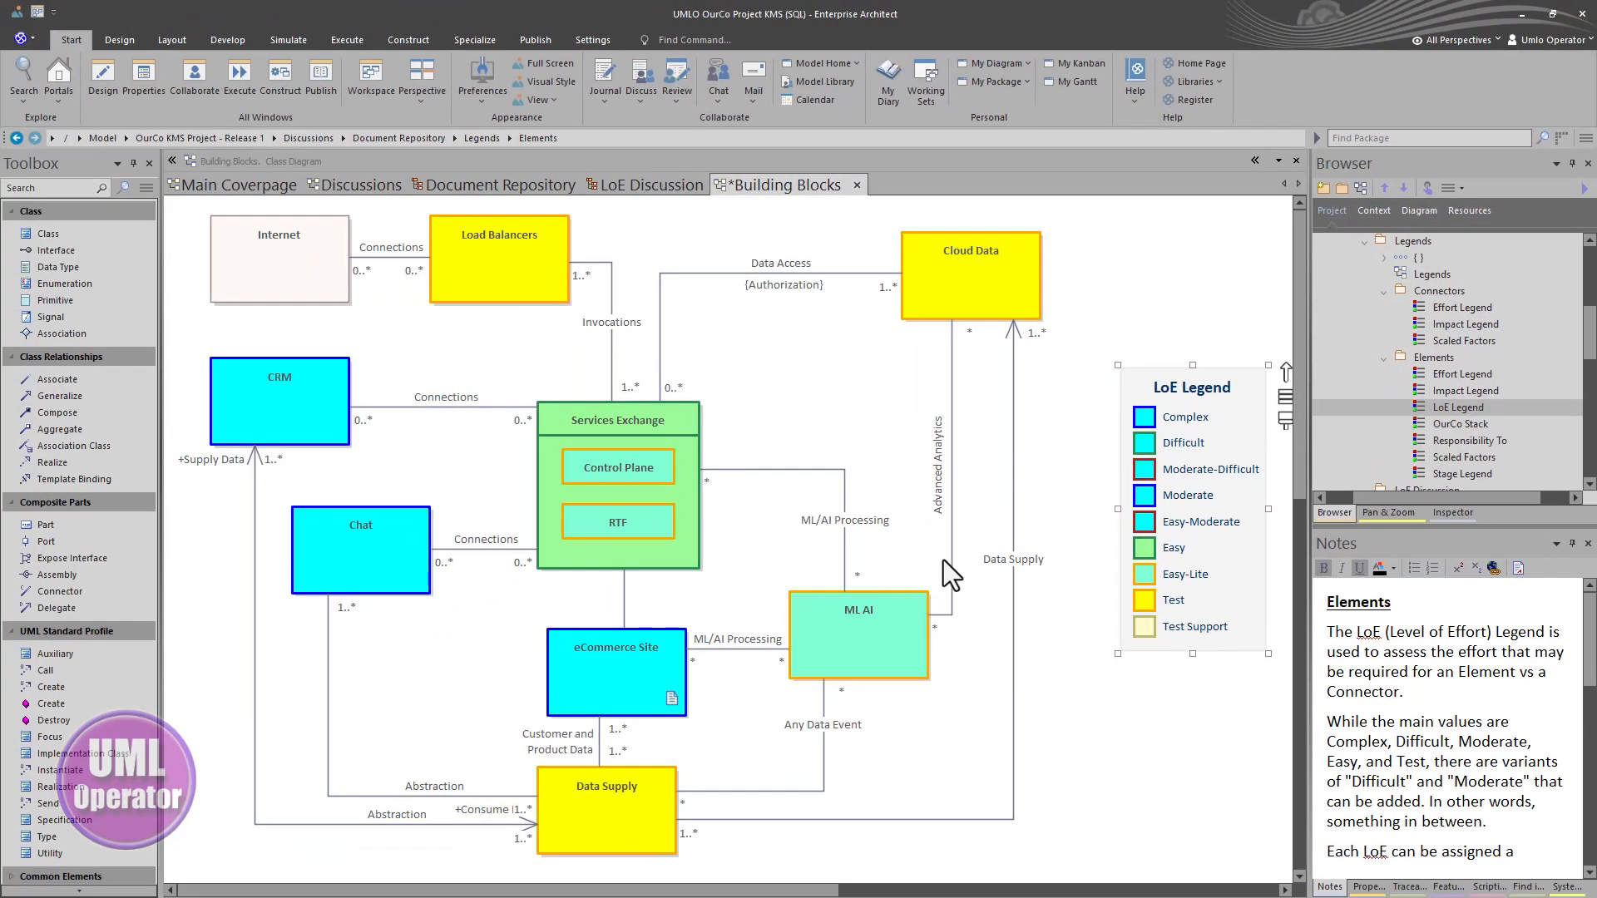
click(1186, 498)
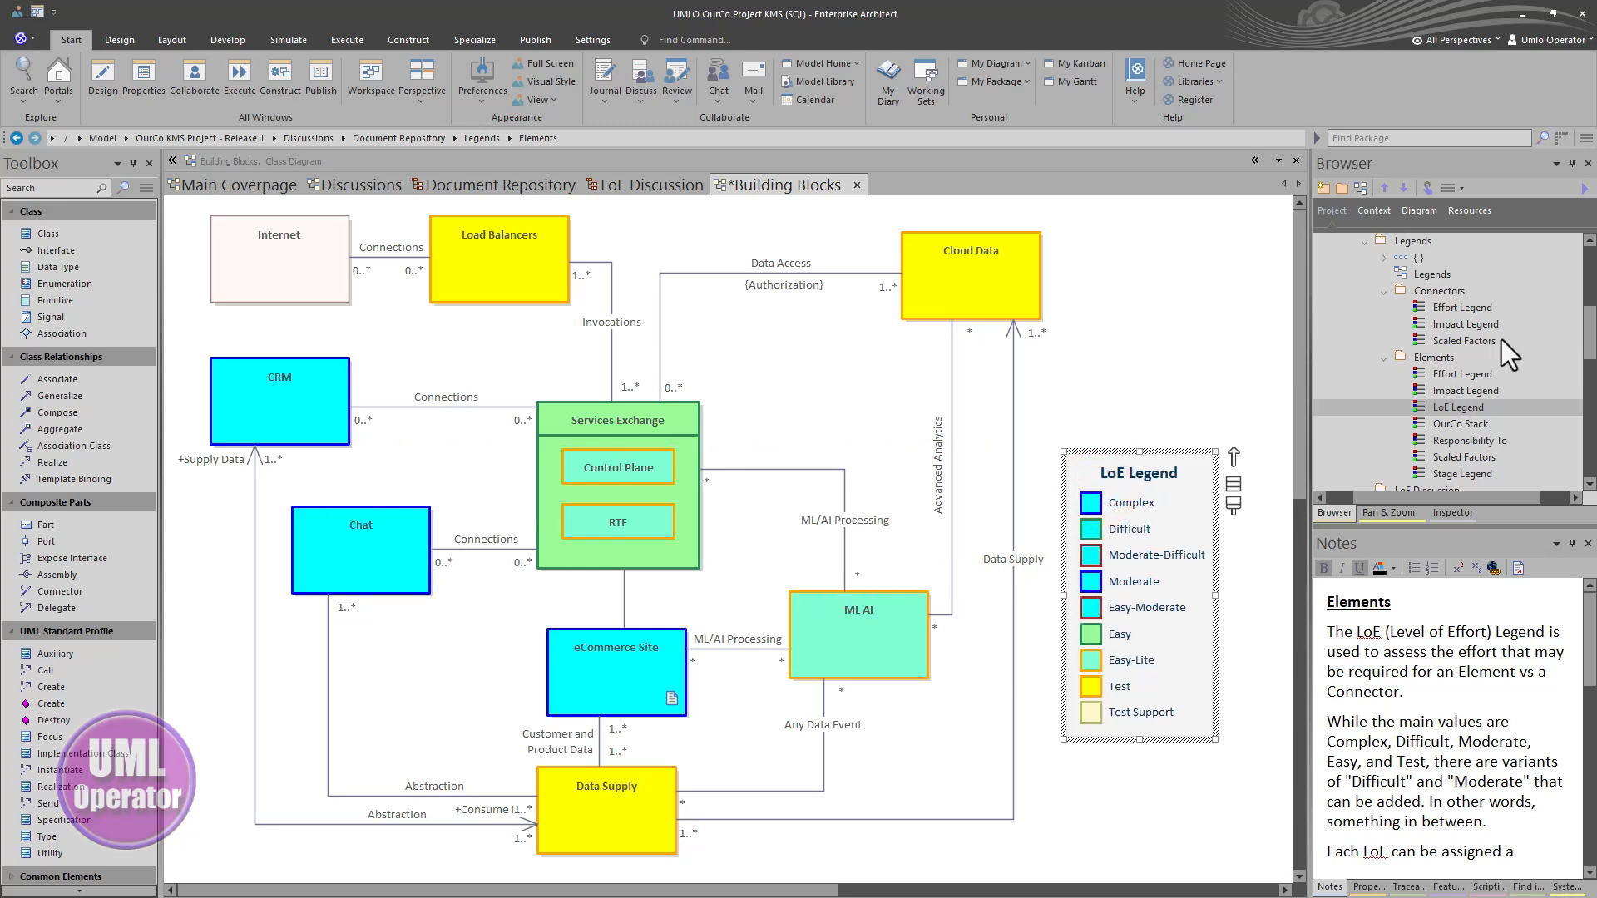
Step: Try the Scaled Factors connector legend above the LoE Legend, check the CRM connectors against it, and remove it
drag(1465, 341, 1114, 274)
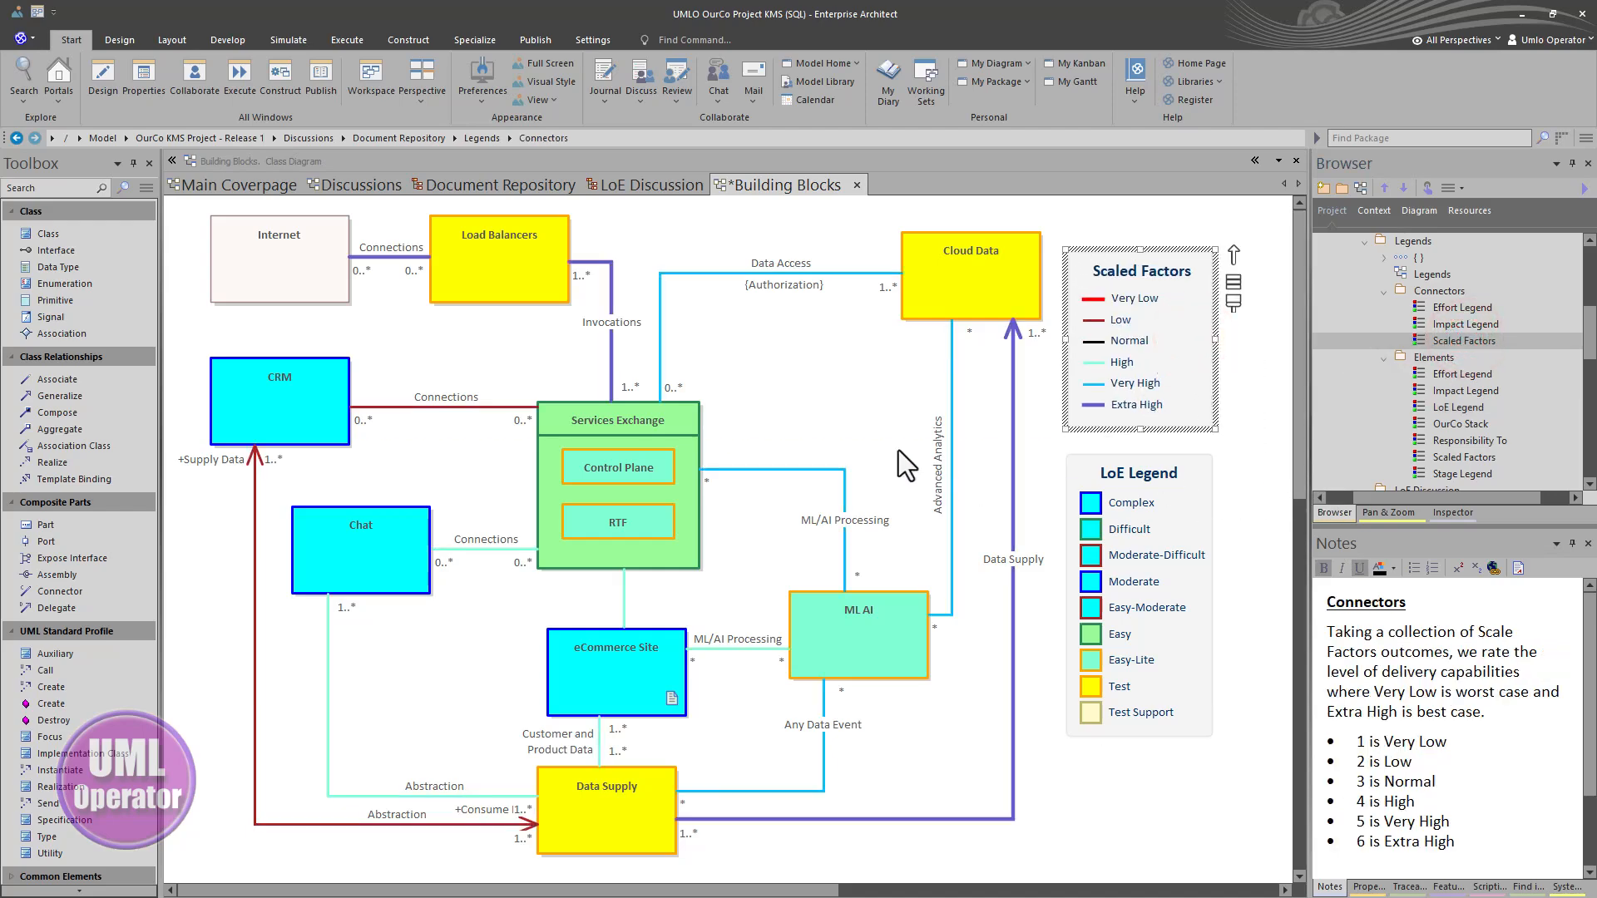
click(403, 406)
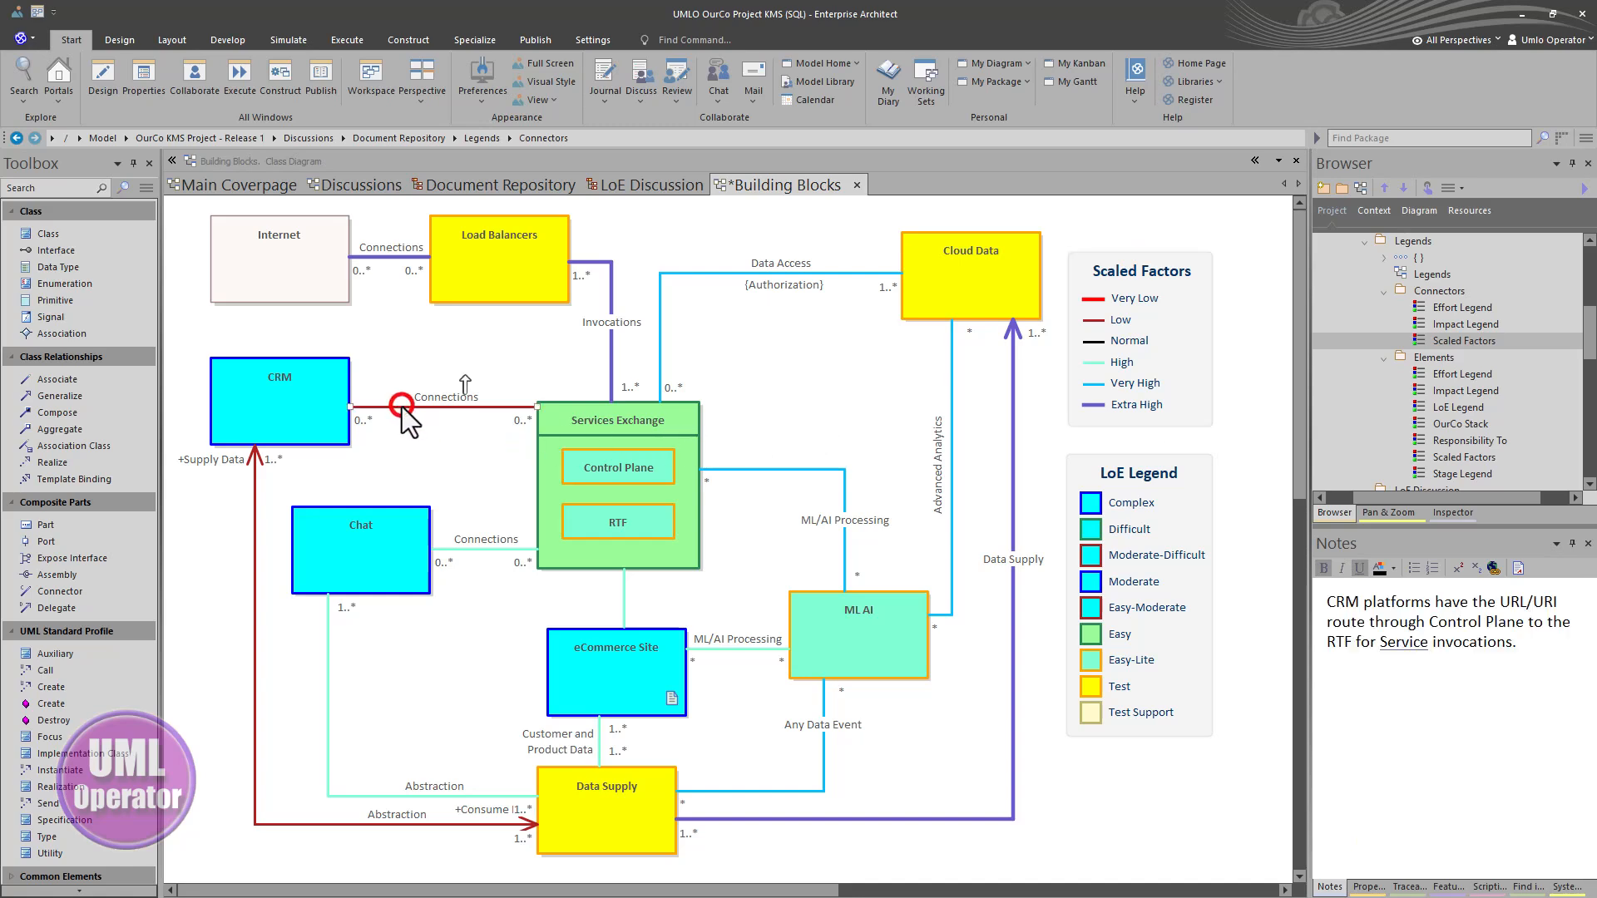
click(253, 507)
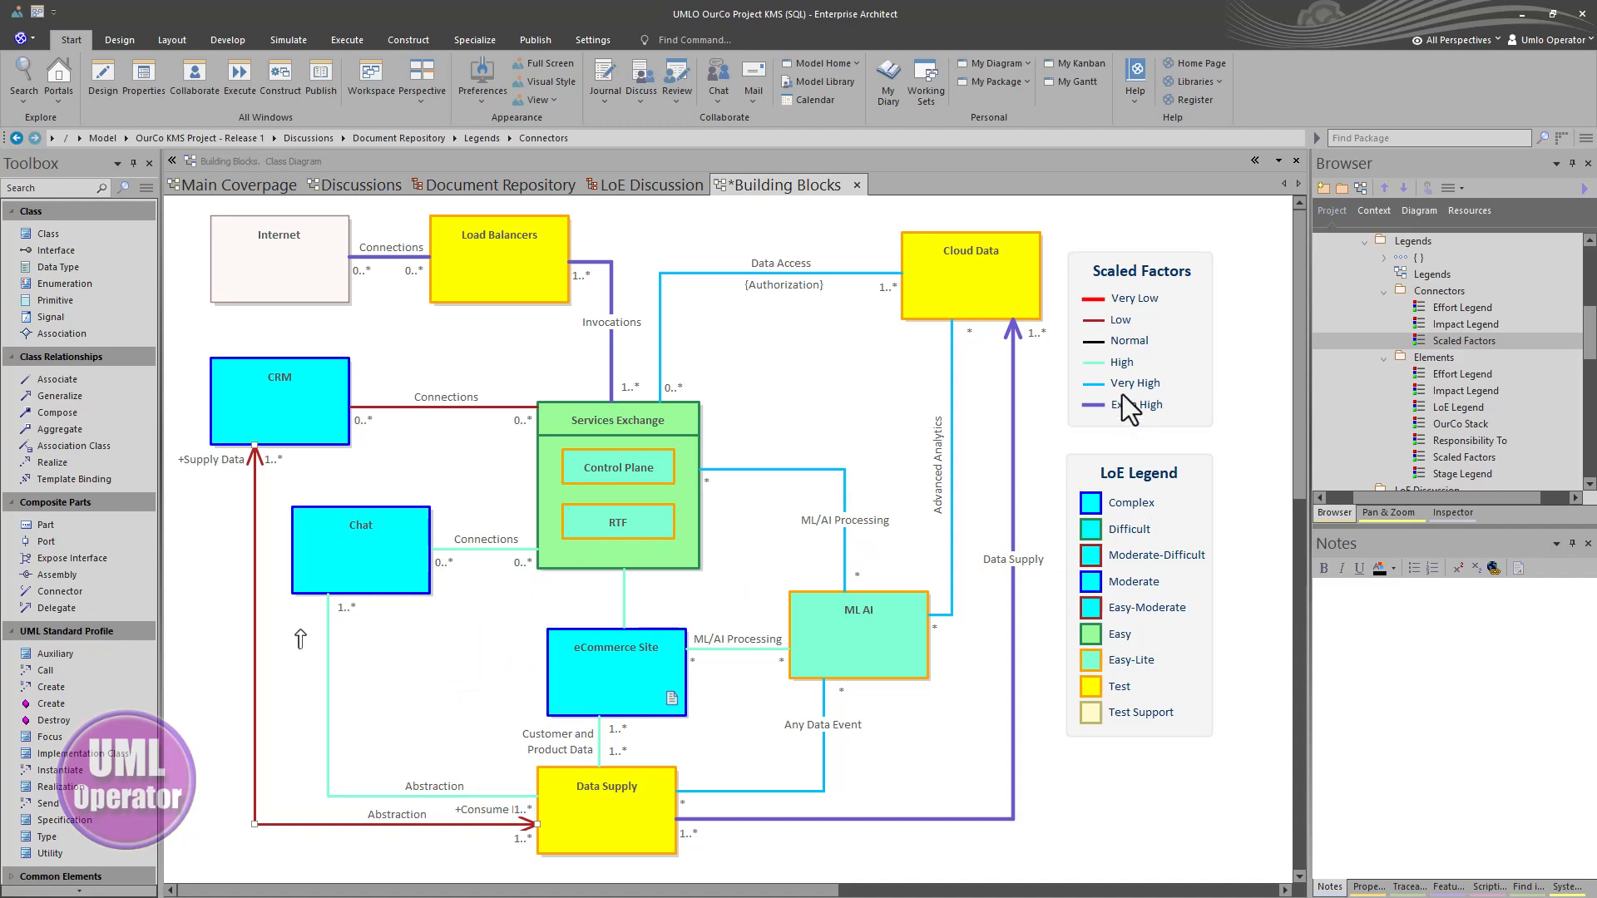
click(1170, 343)
key(Delete)
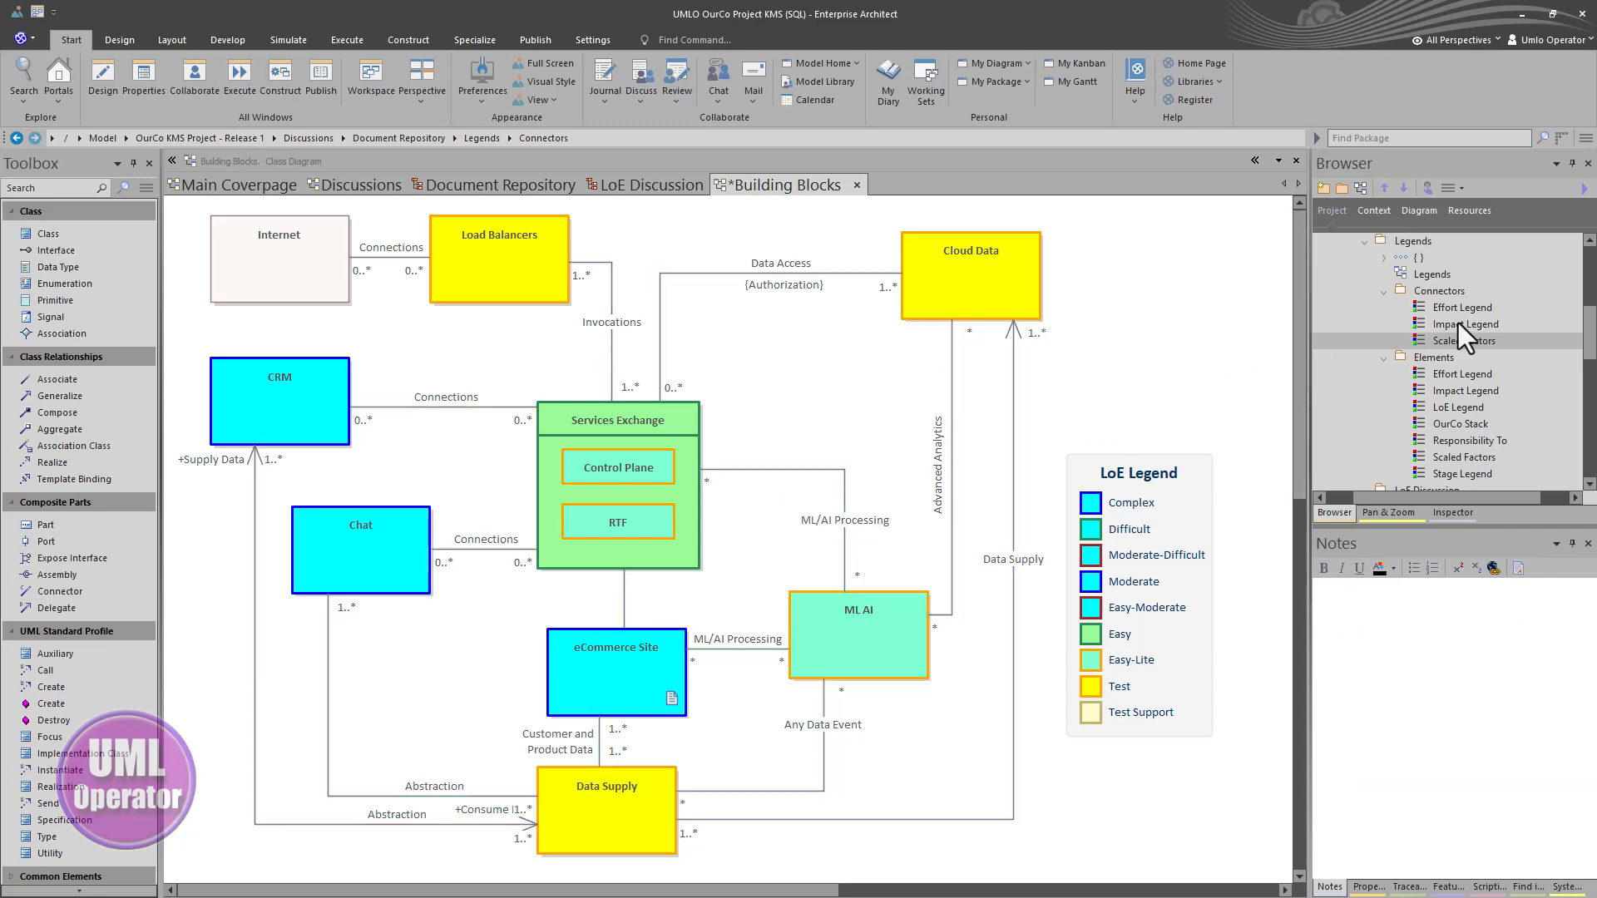
Step: Place the Effort Legend from the Connectors package above the LoE Legend on the Building Blocks diagram
drag(1462, 308, 1118, 306)
click(1127, 333)
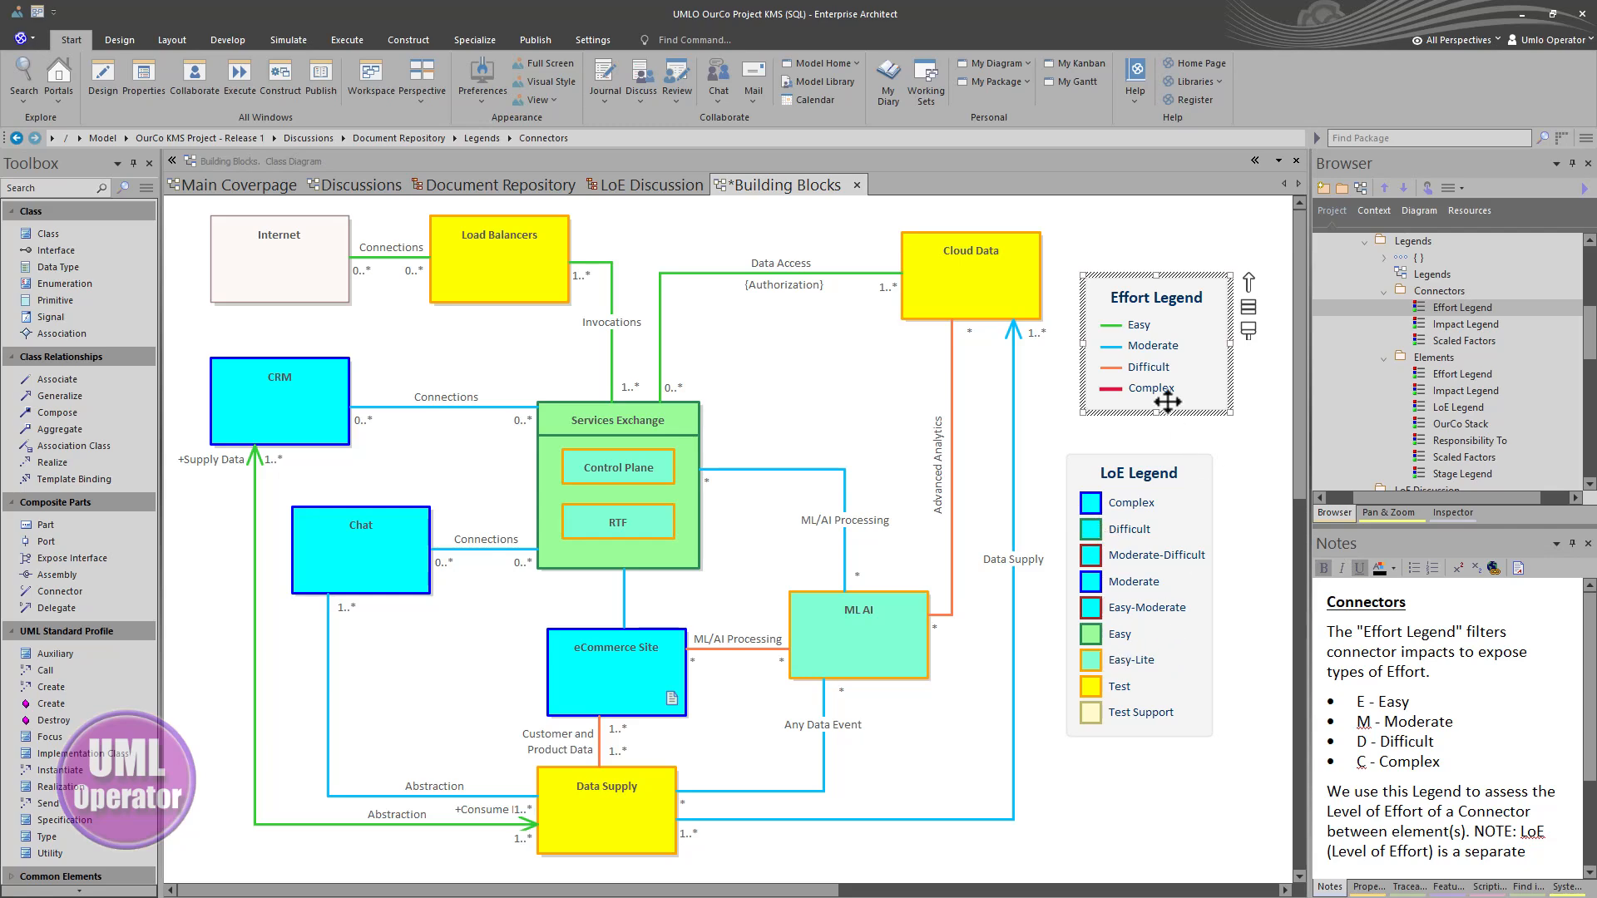
drag(1168, 403, 1160, 403)
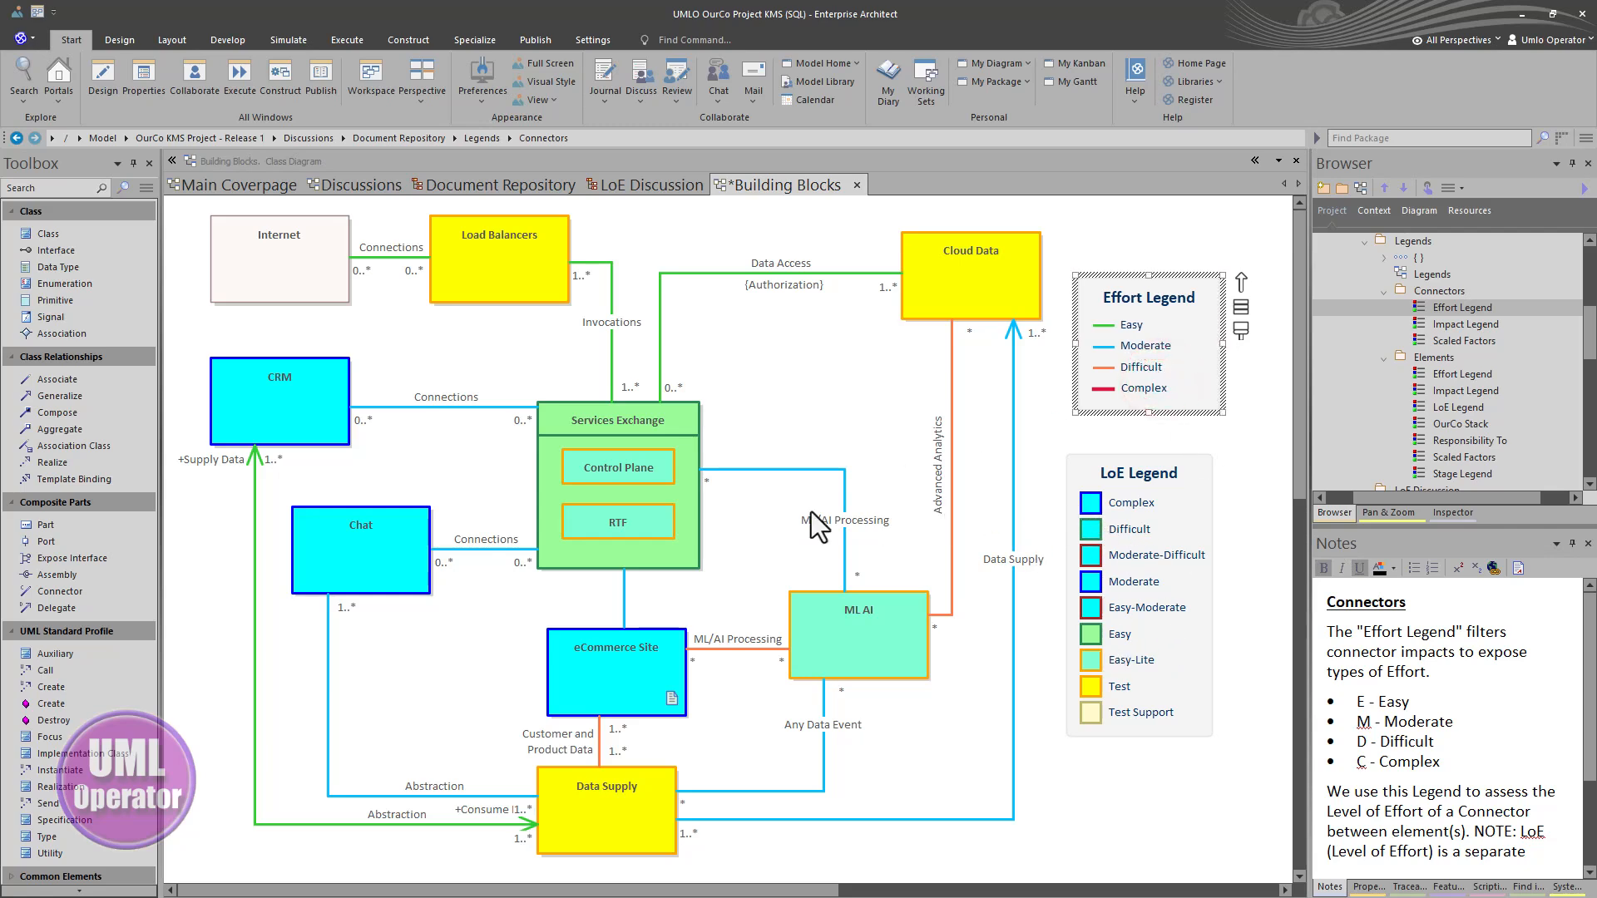
Step: Examine the CRM element and its connectors to Services Exchange and Data Supply against the two legends
click(422, 408)
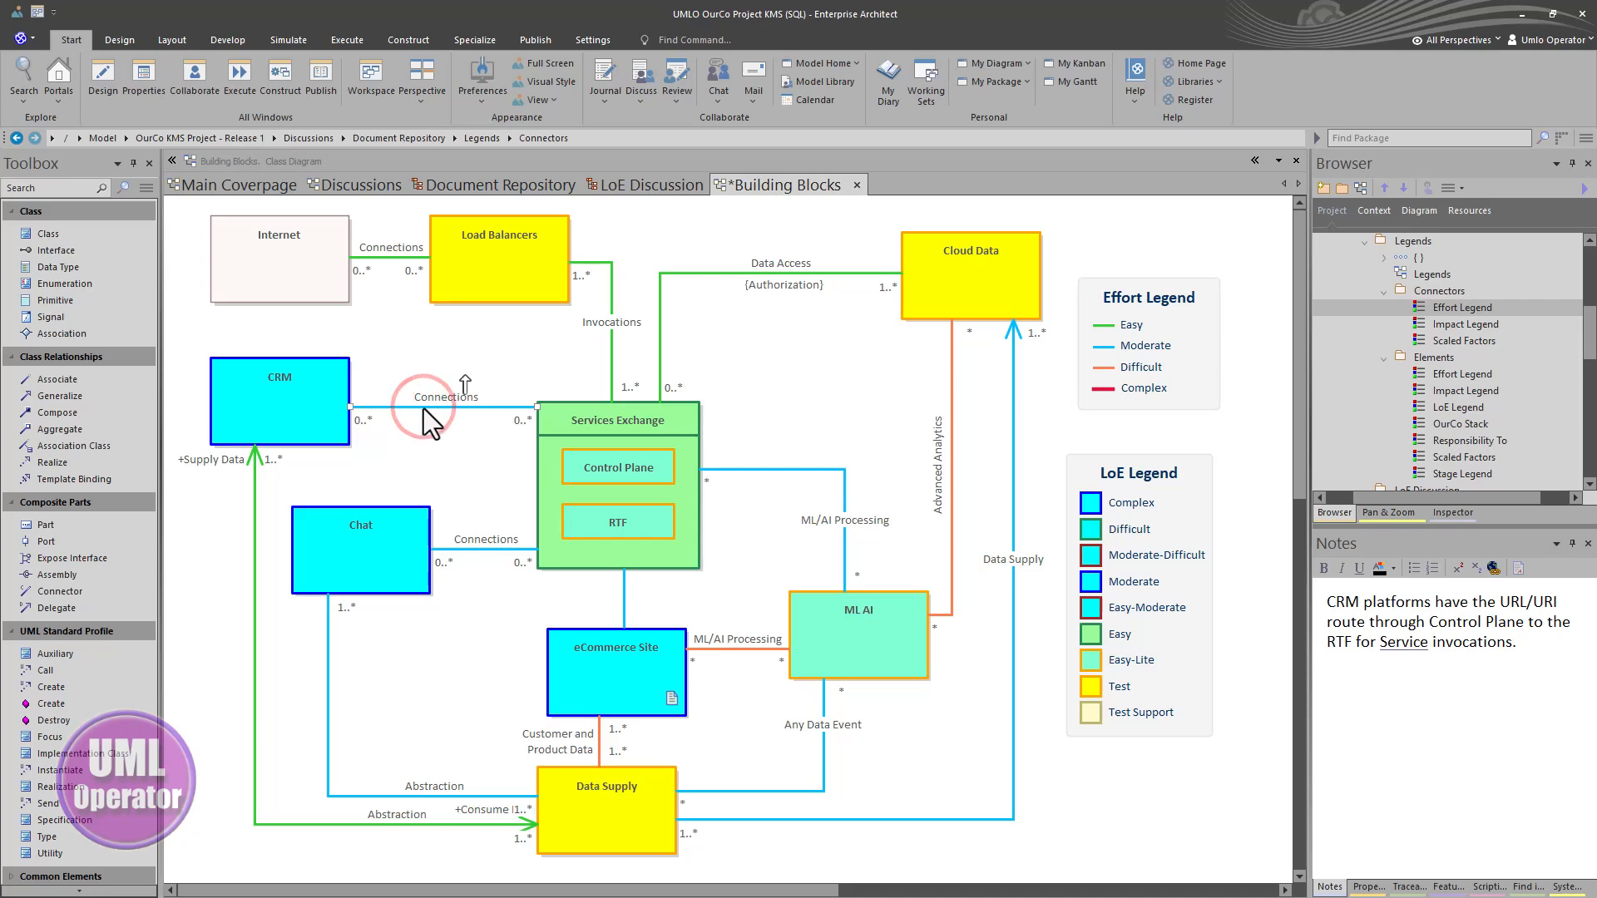
click(254, 512)
click(273, 432)
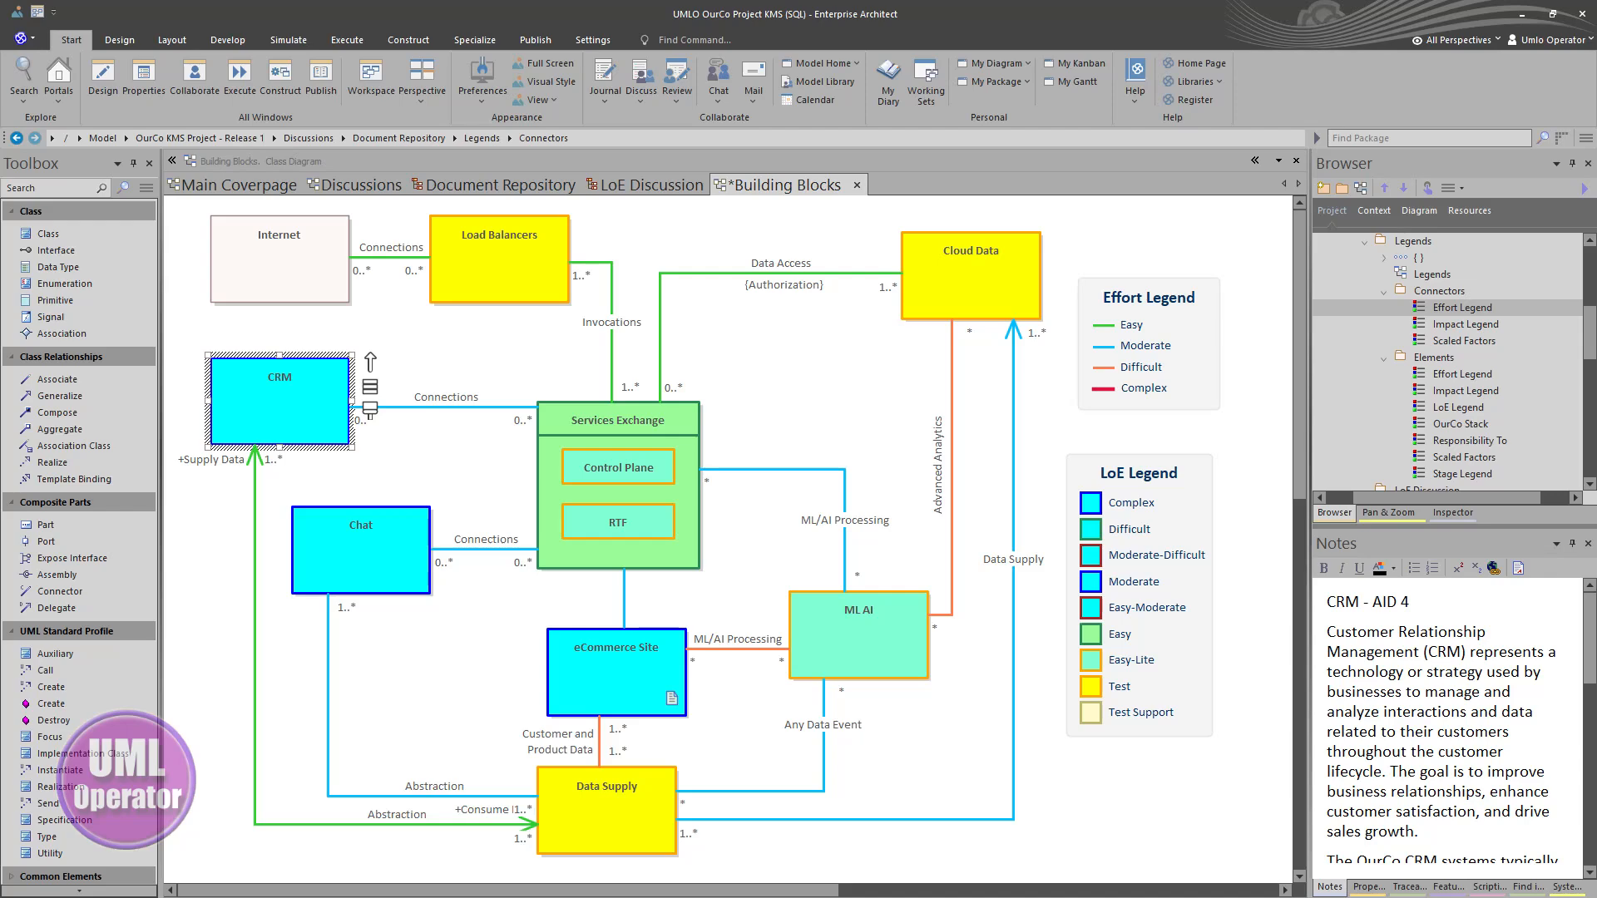
Step: Review the LoE by Impacted Applications chart's Custom SQL query and its CSV source option, leaving the settings without changes
click(652, 186)
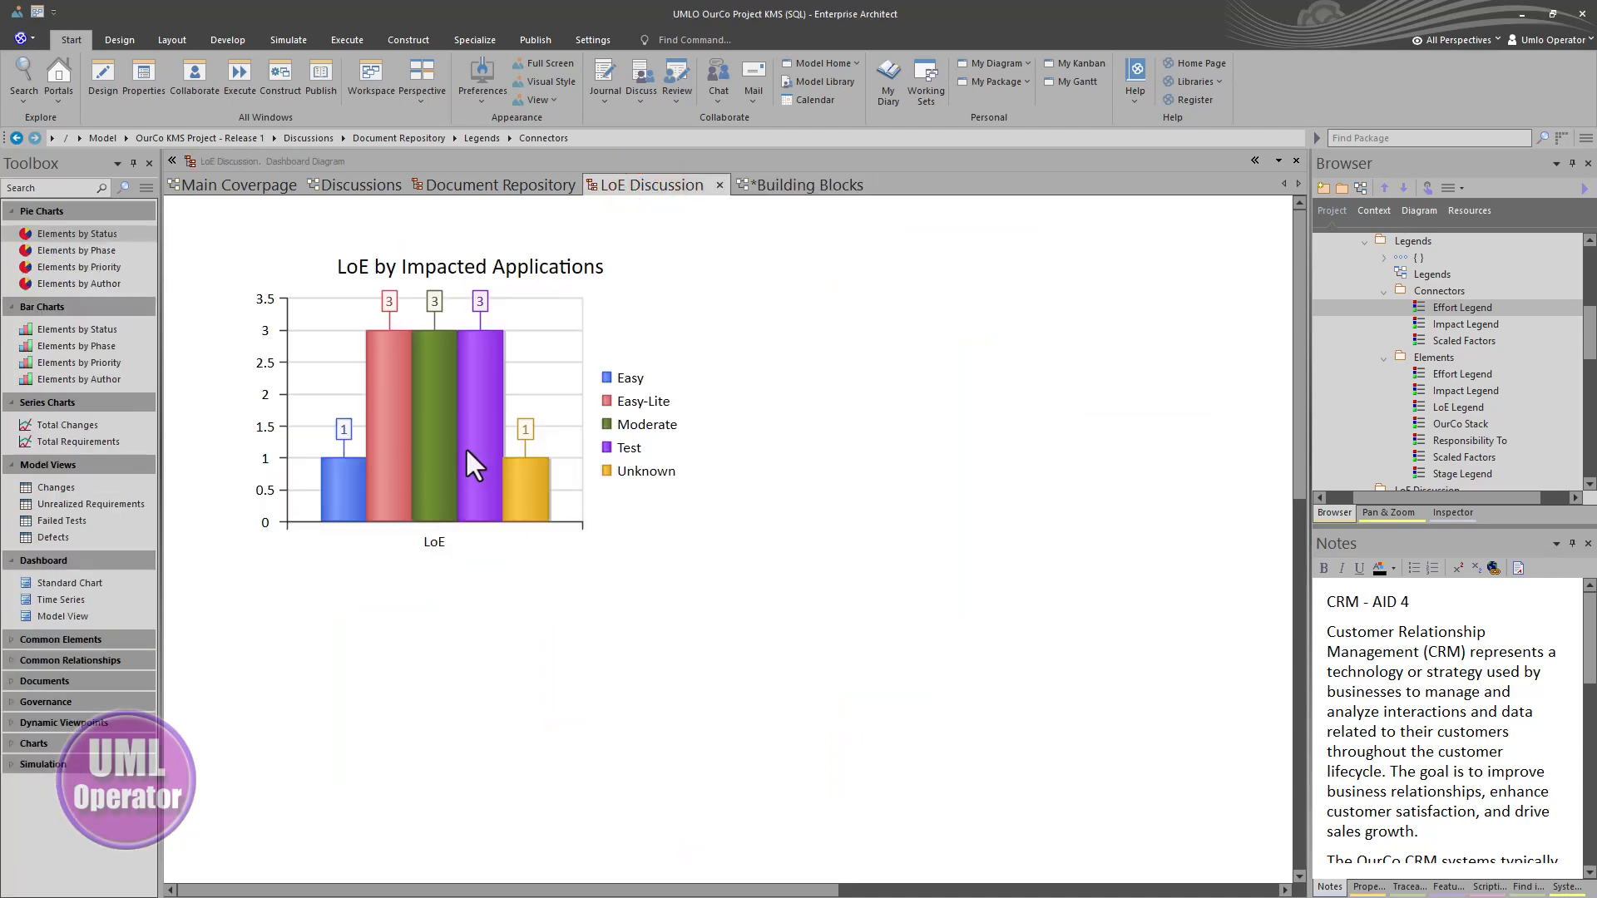
scroll(460, 356, up, 4)
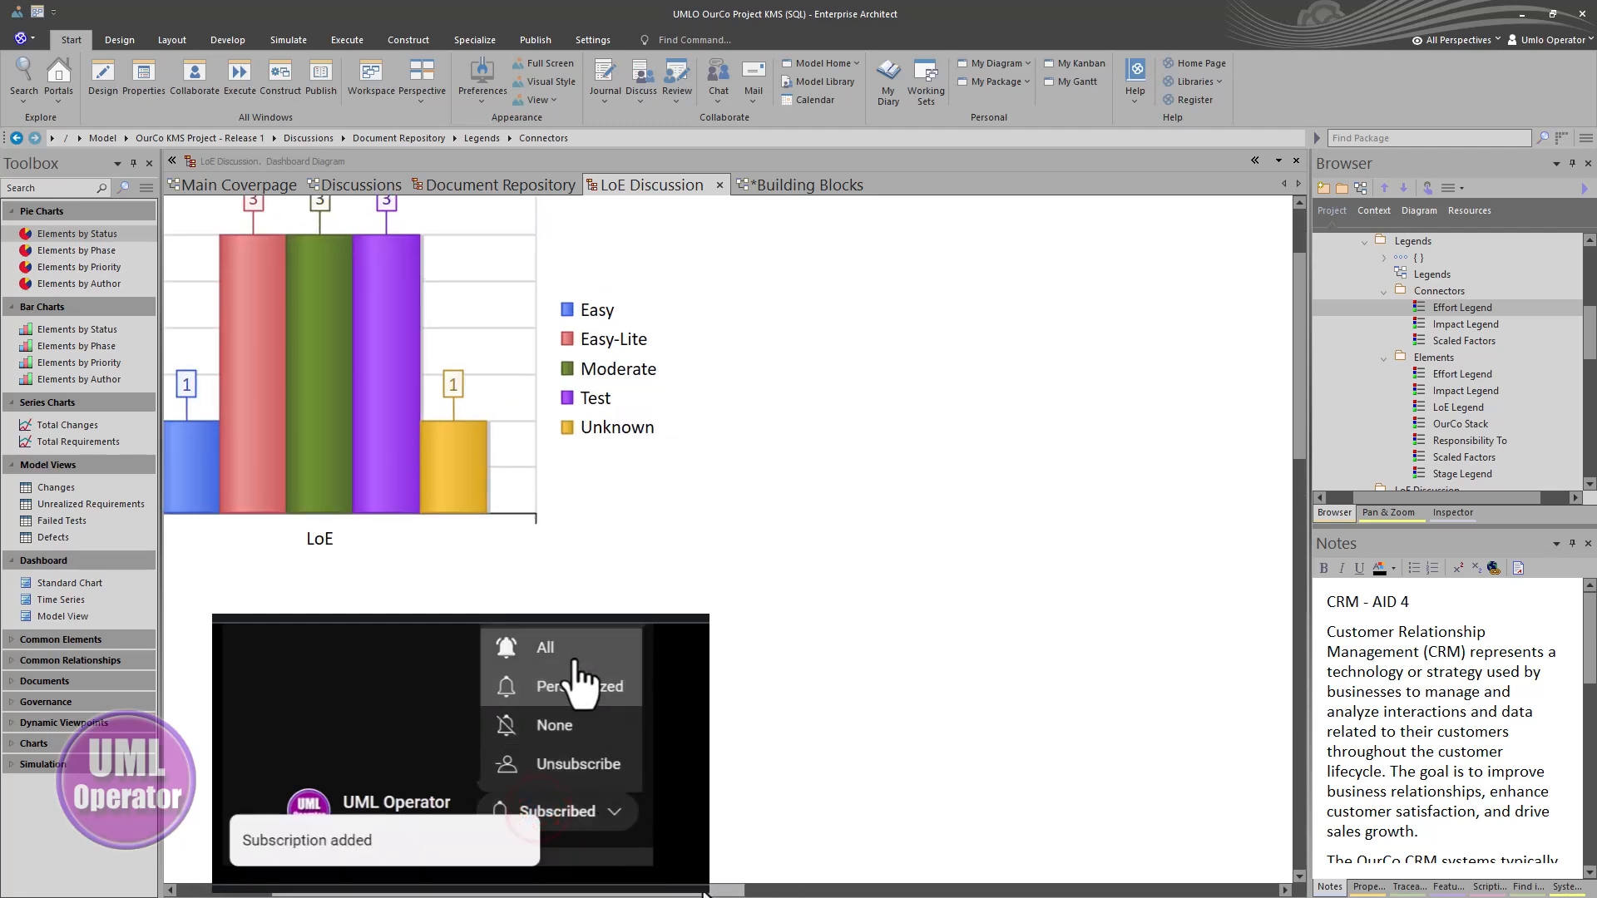
drag(701, 890, 595, 890)
scroll(574, 782, up, 3)
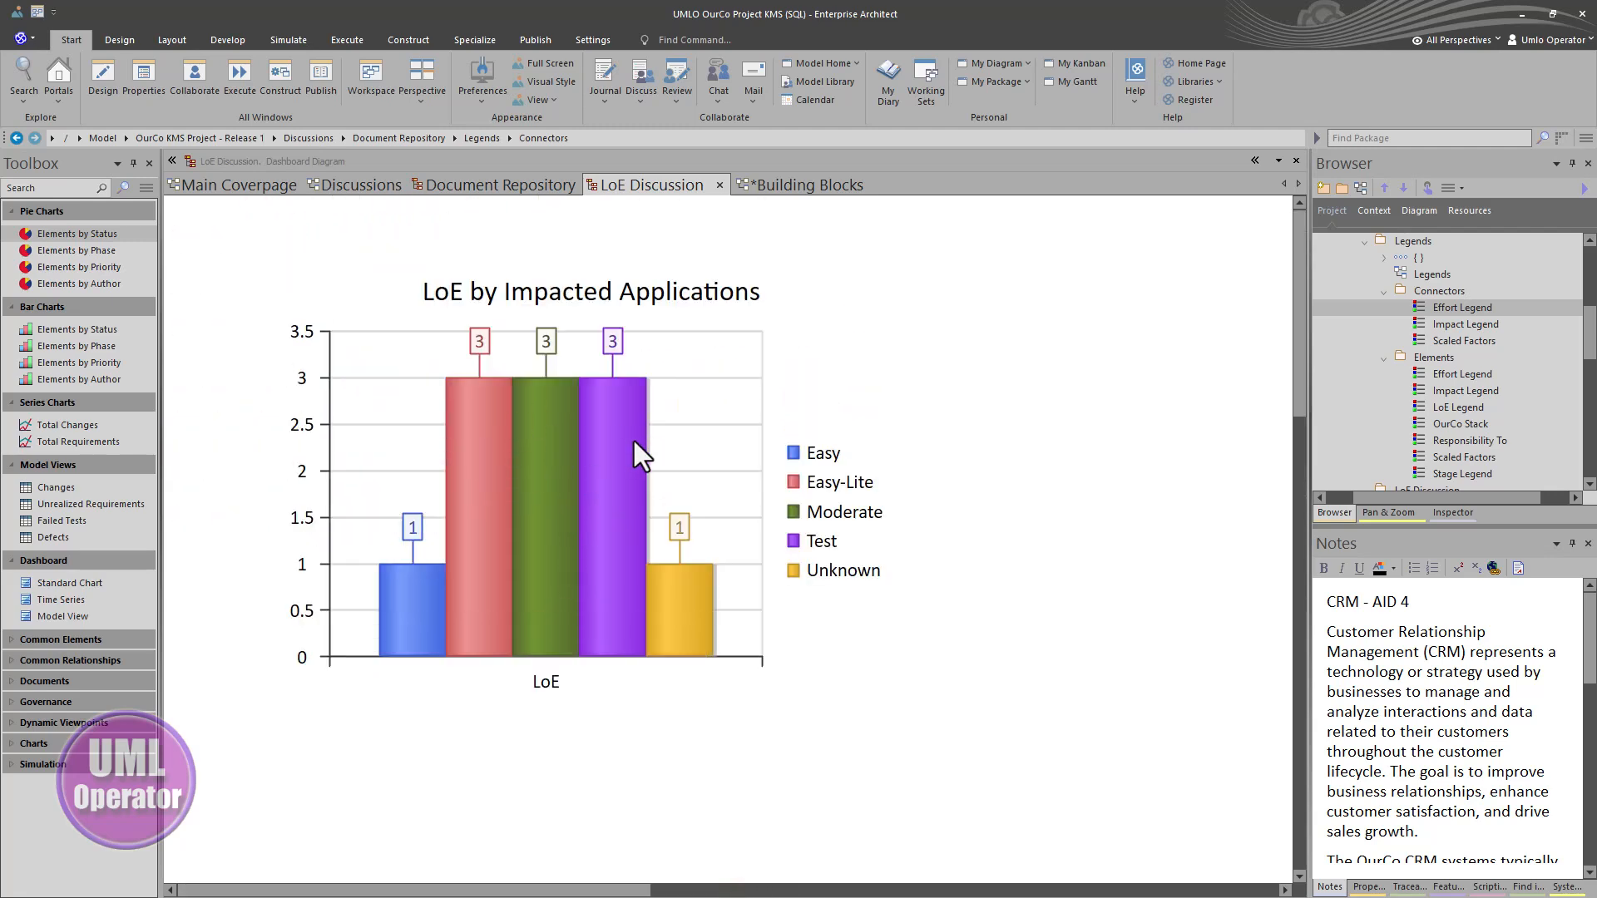
click(585, 442)
double_click(585, 442)
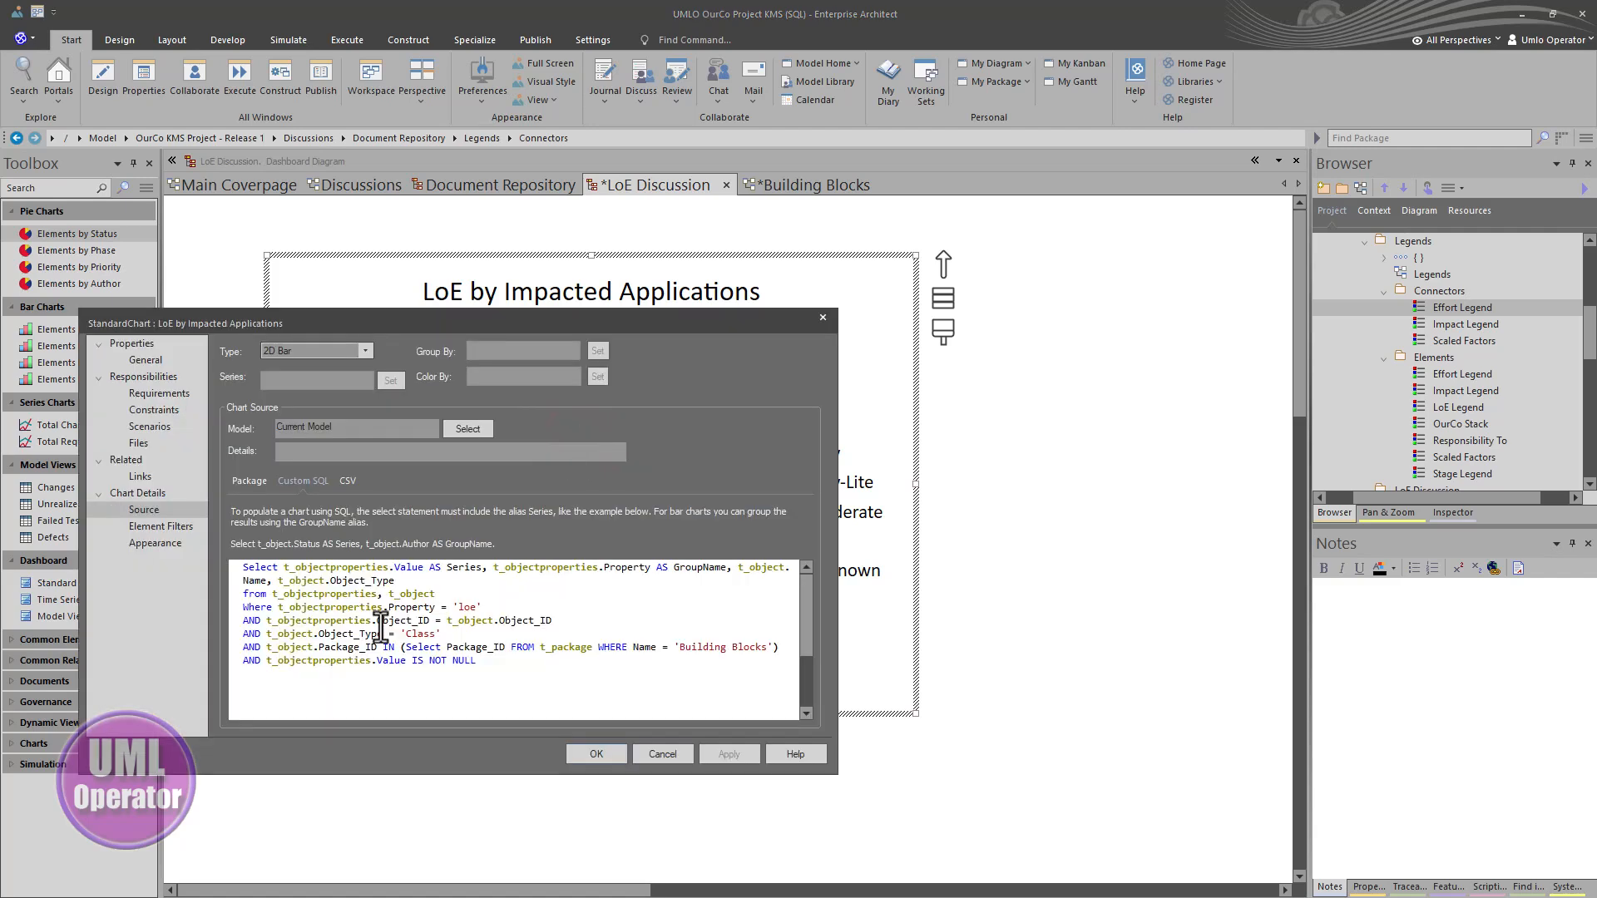
click(370, 657)
drag(482, 666, 246, 577)
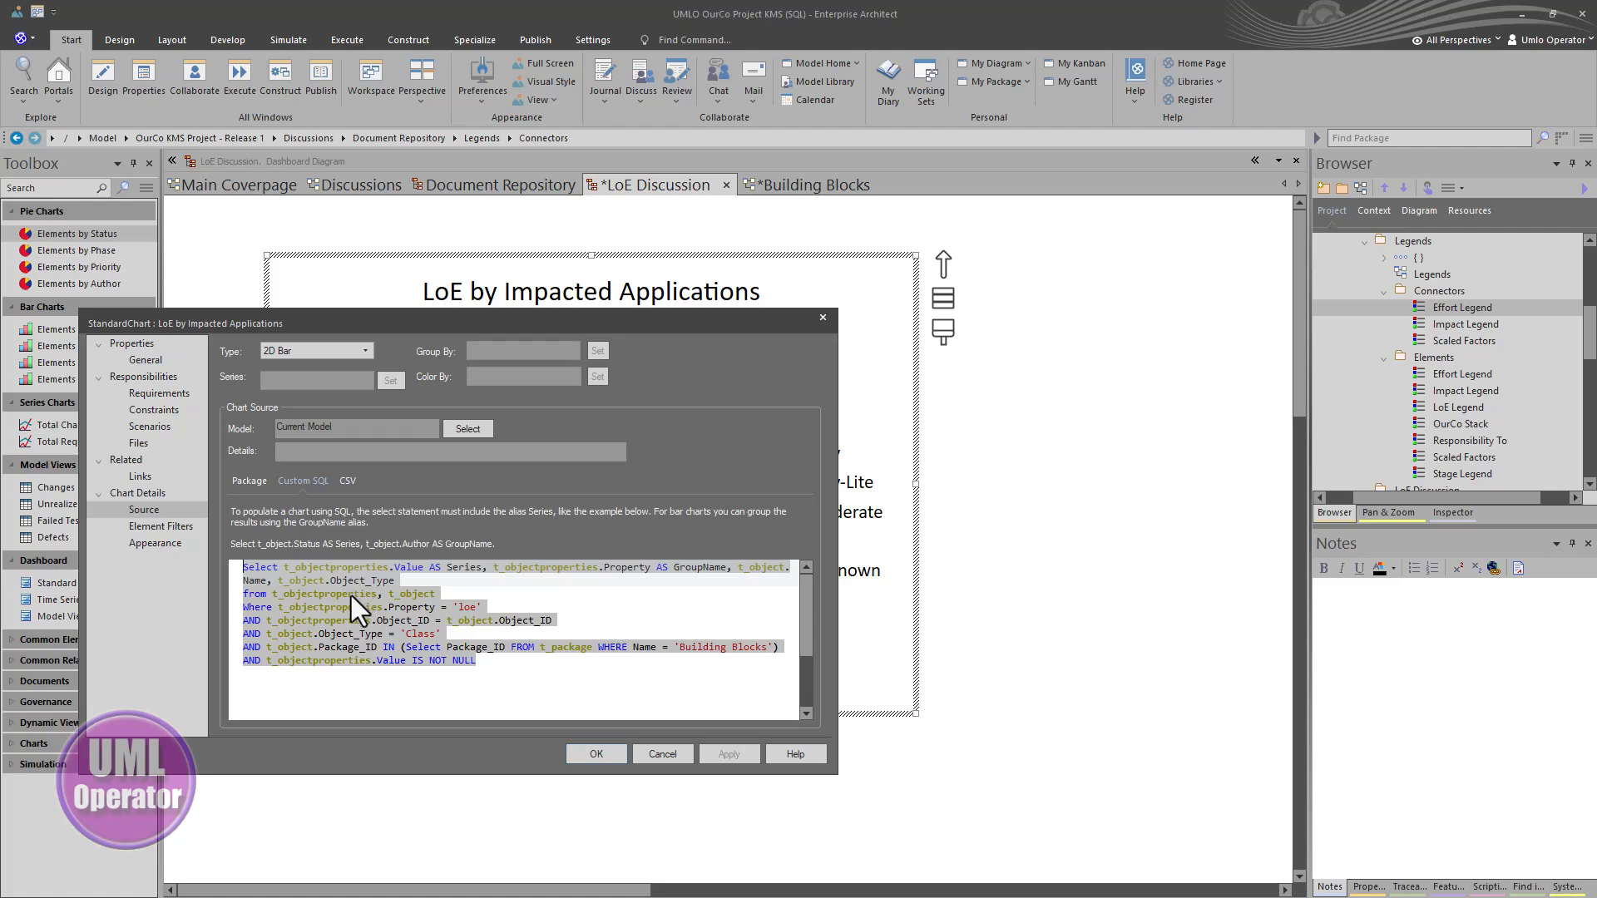
click(345, 481)
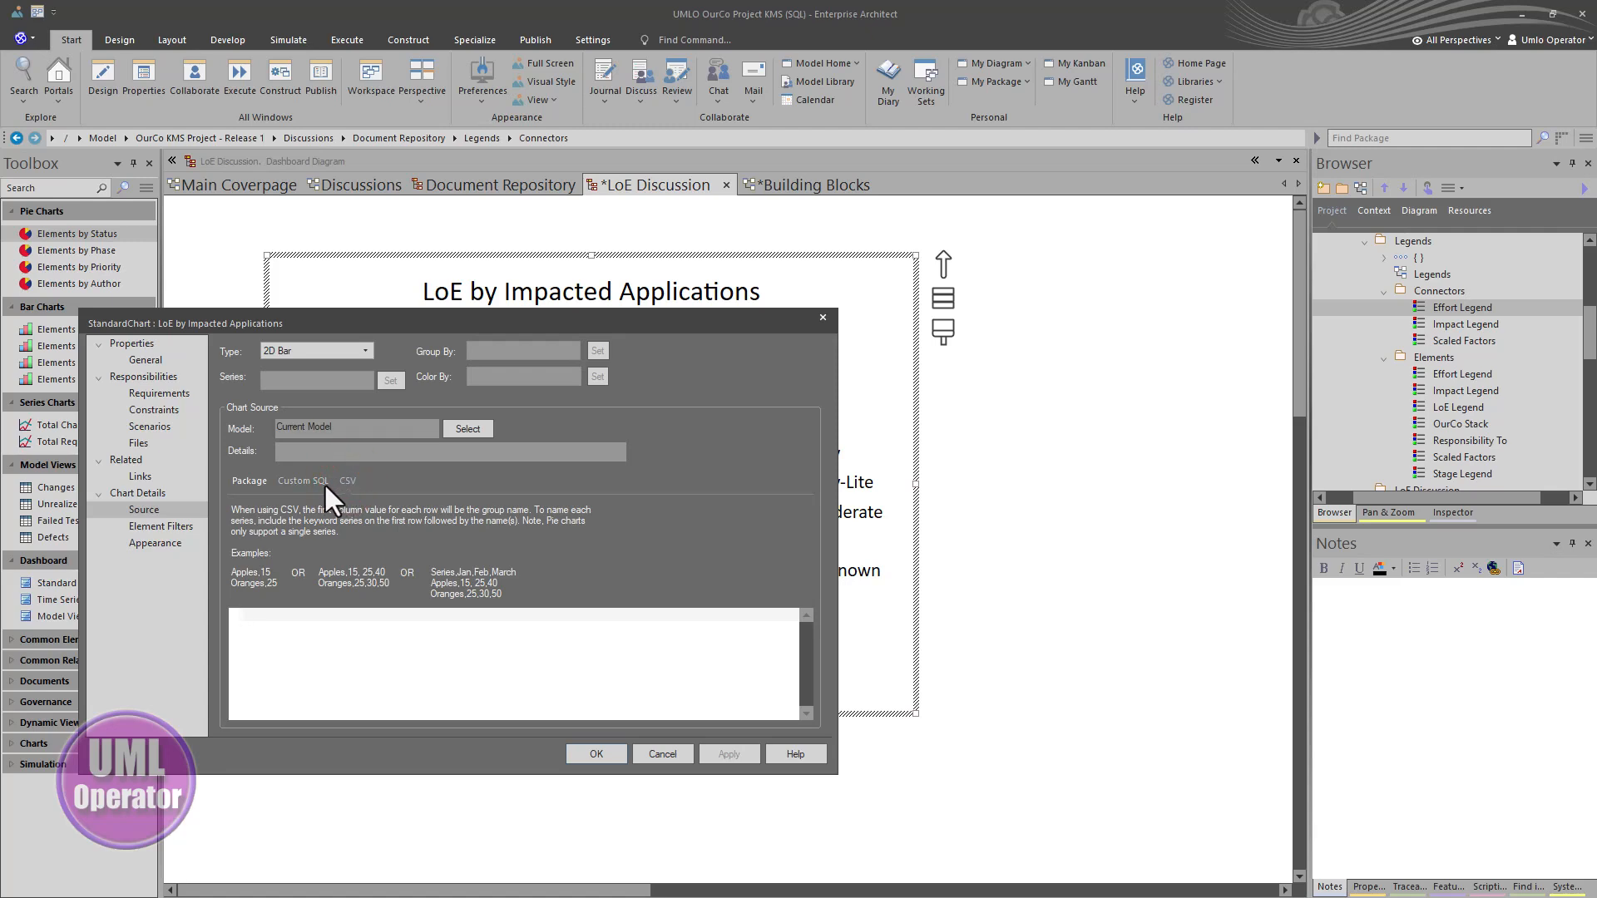
click(317, 481)
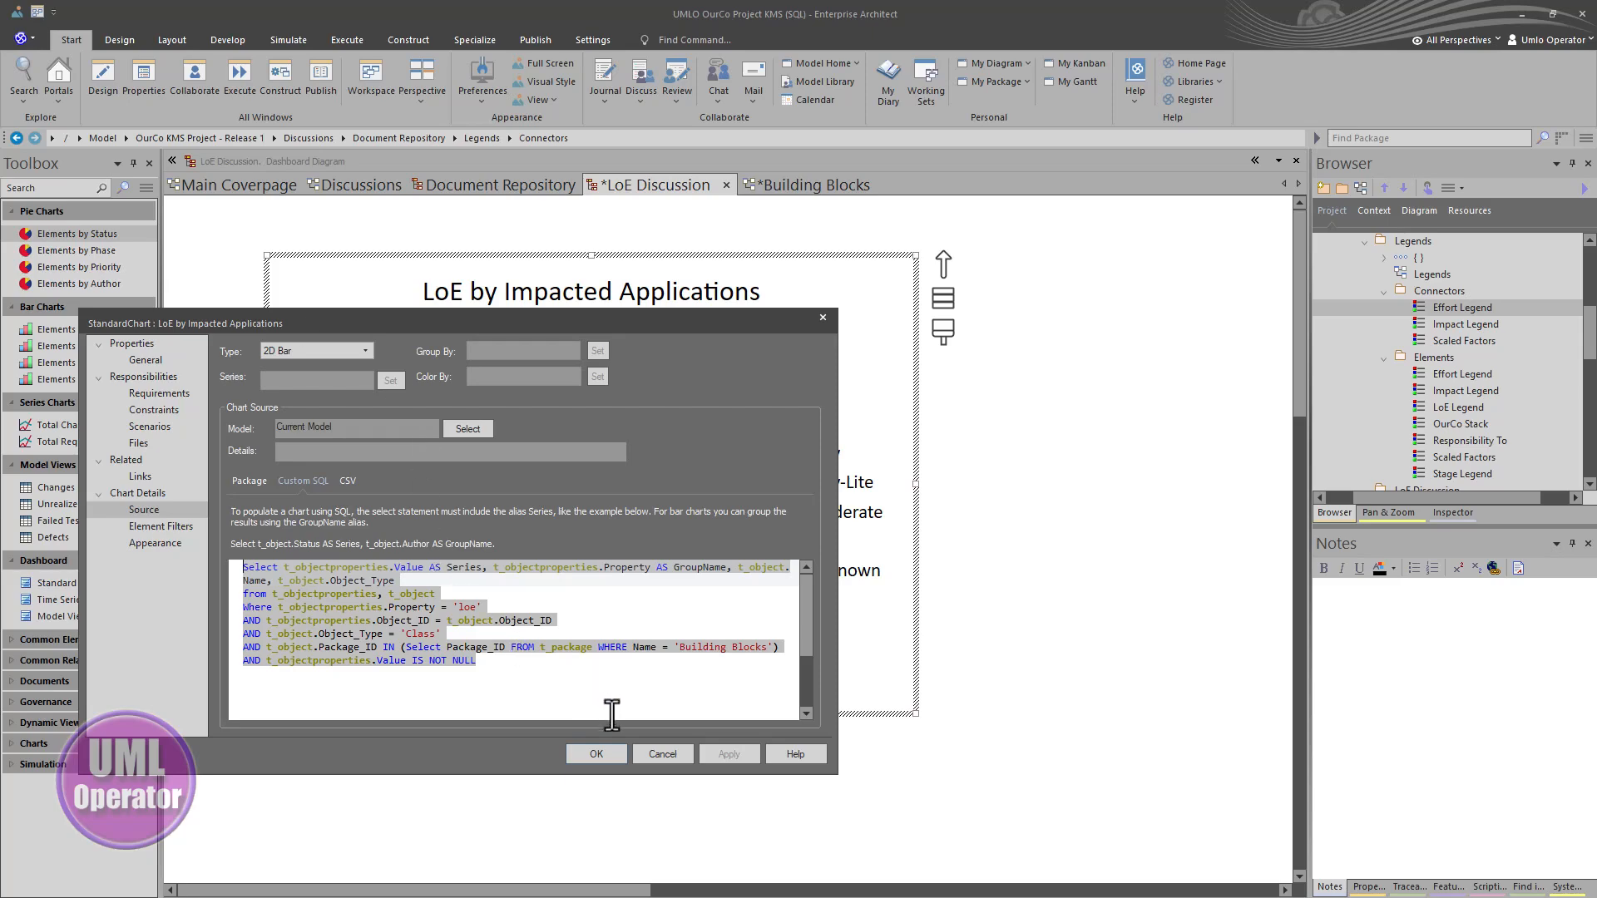
click(660, 752)
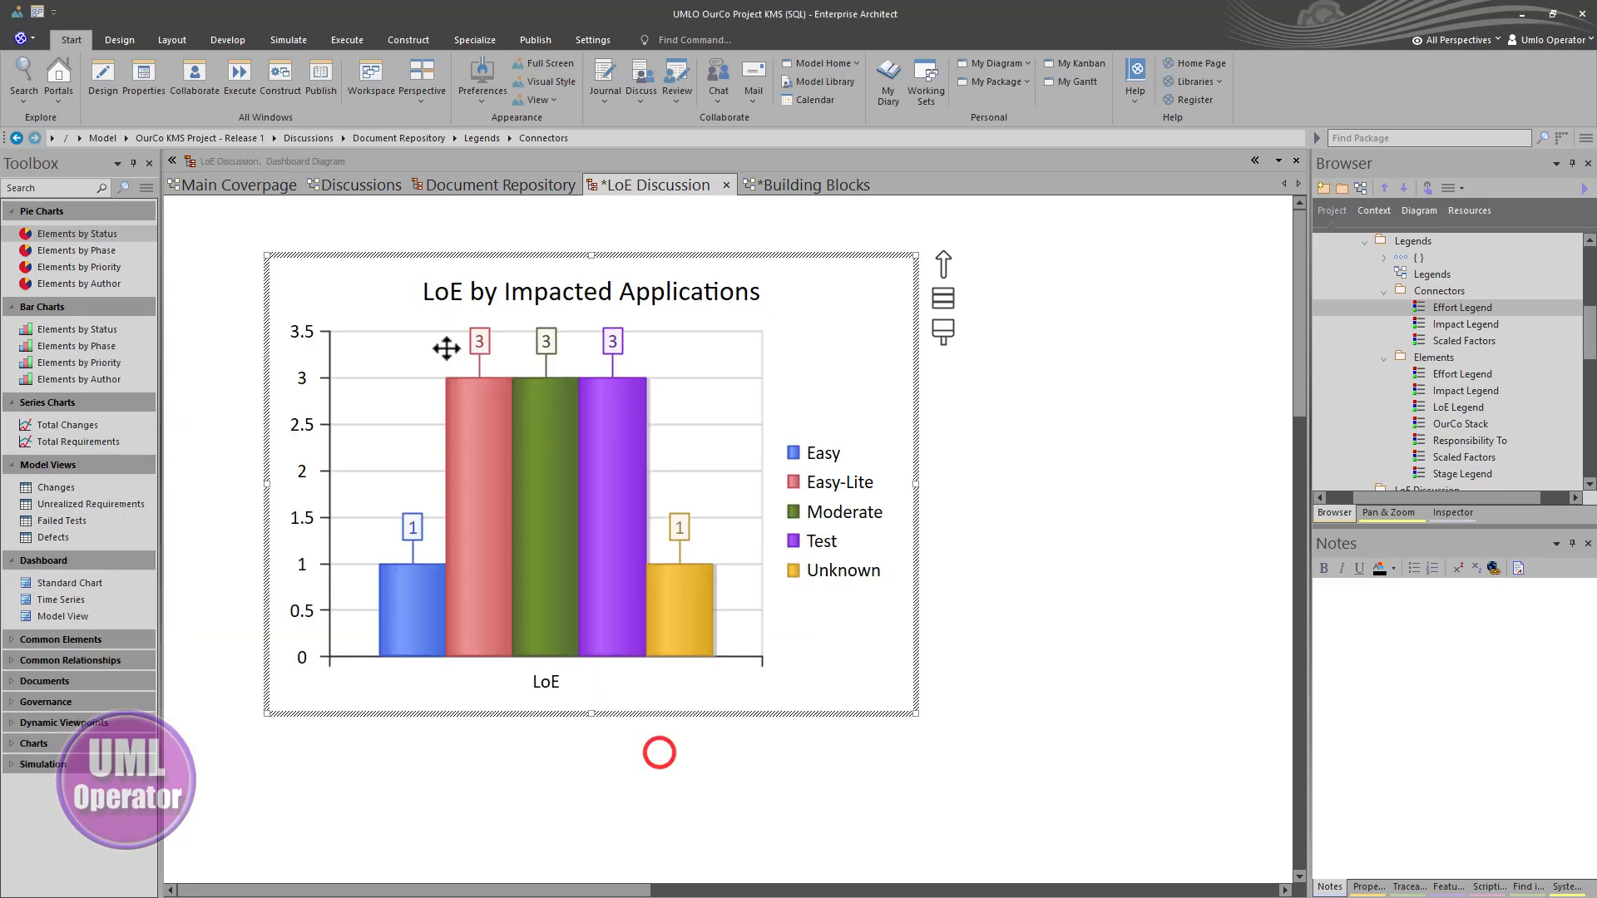
Step: Go from the Main Coverpage through Solution Approach to the Solution Documents (Reports) diagram
click(239, 183)
double_click(266, 650)
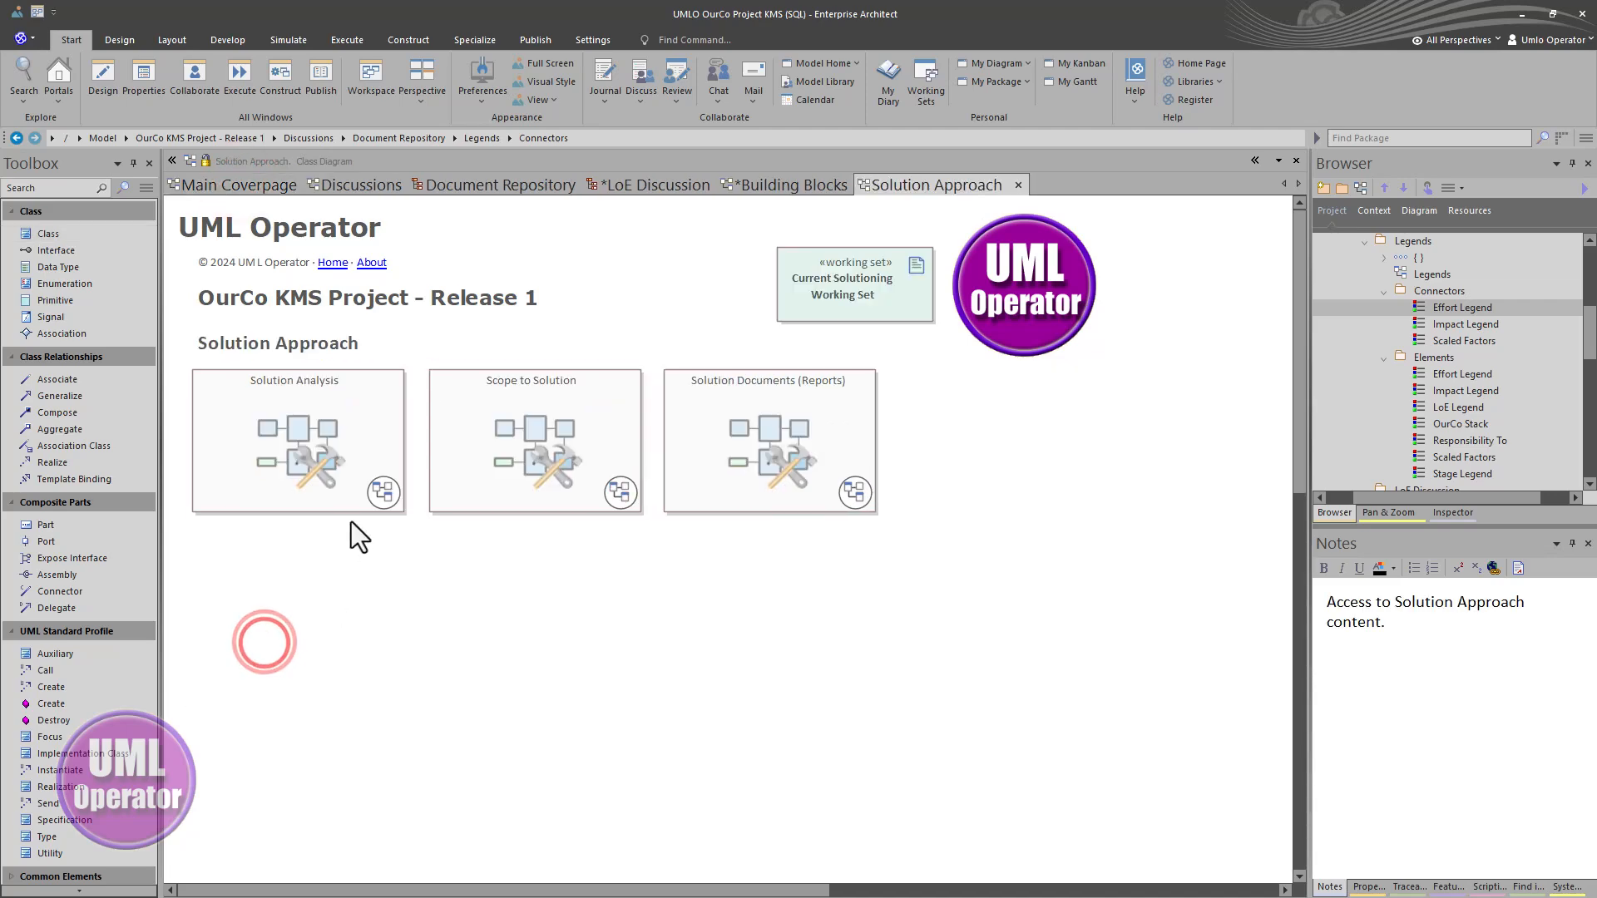
double_click(779, 463)
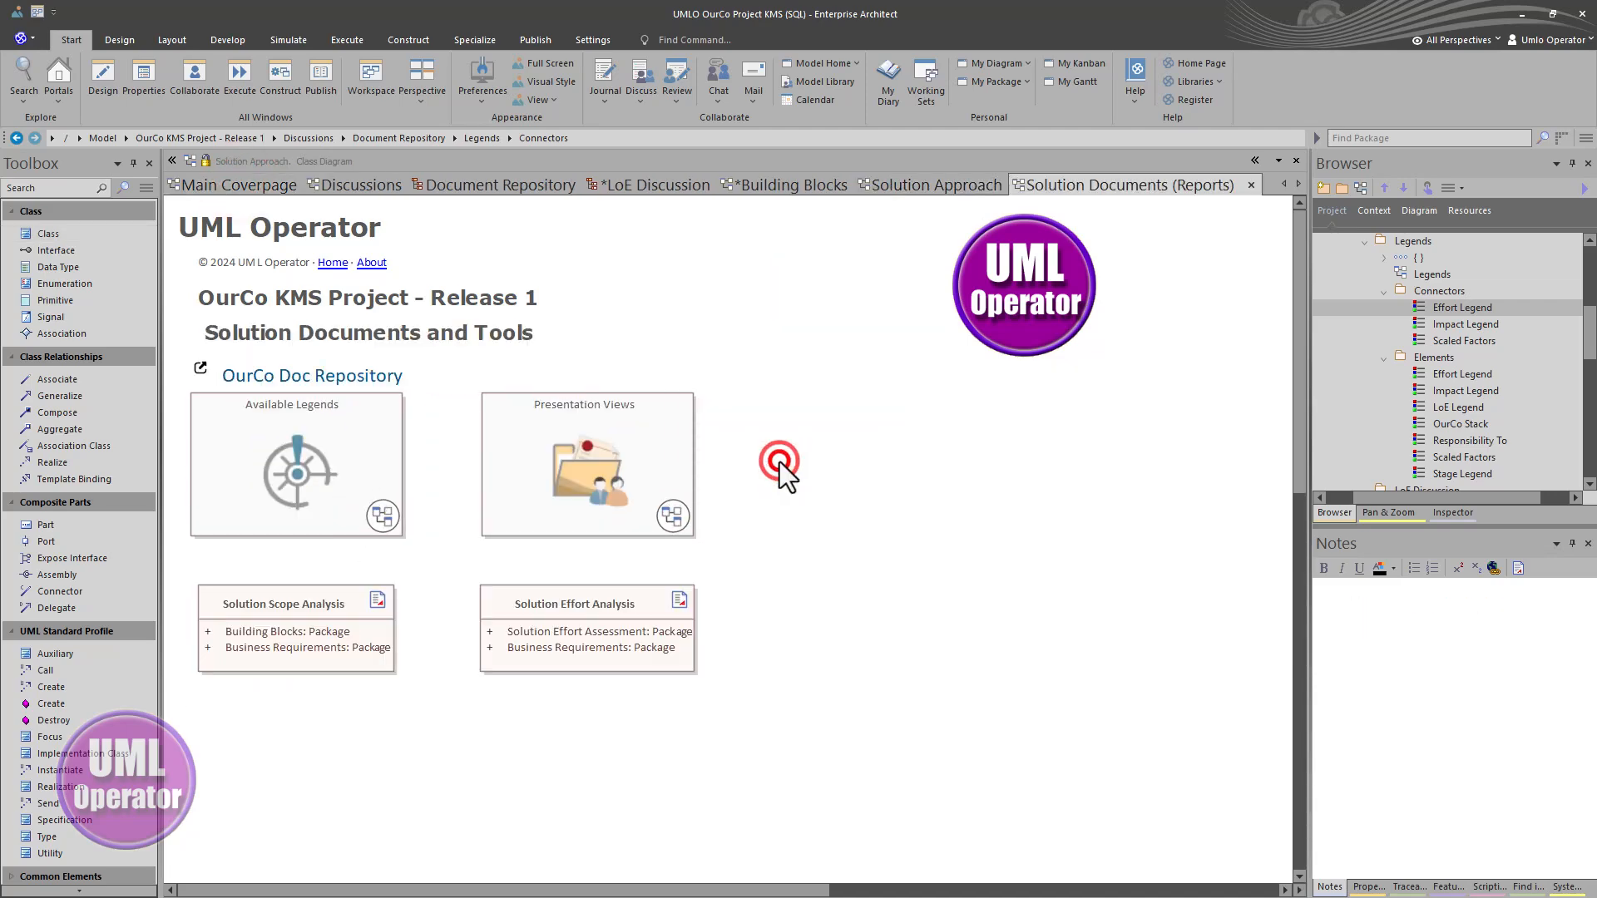
Step: Open the Presentation Views diagram and bring up its solution tracking, extended tagged values and Solution Effort Assessment views
double_click(549, 492)
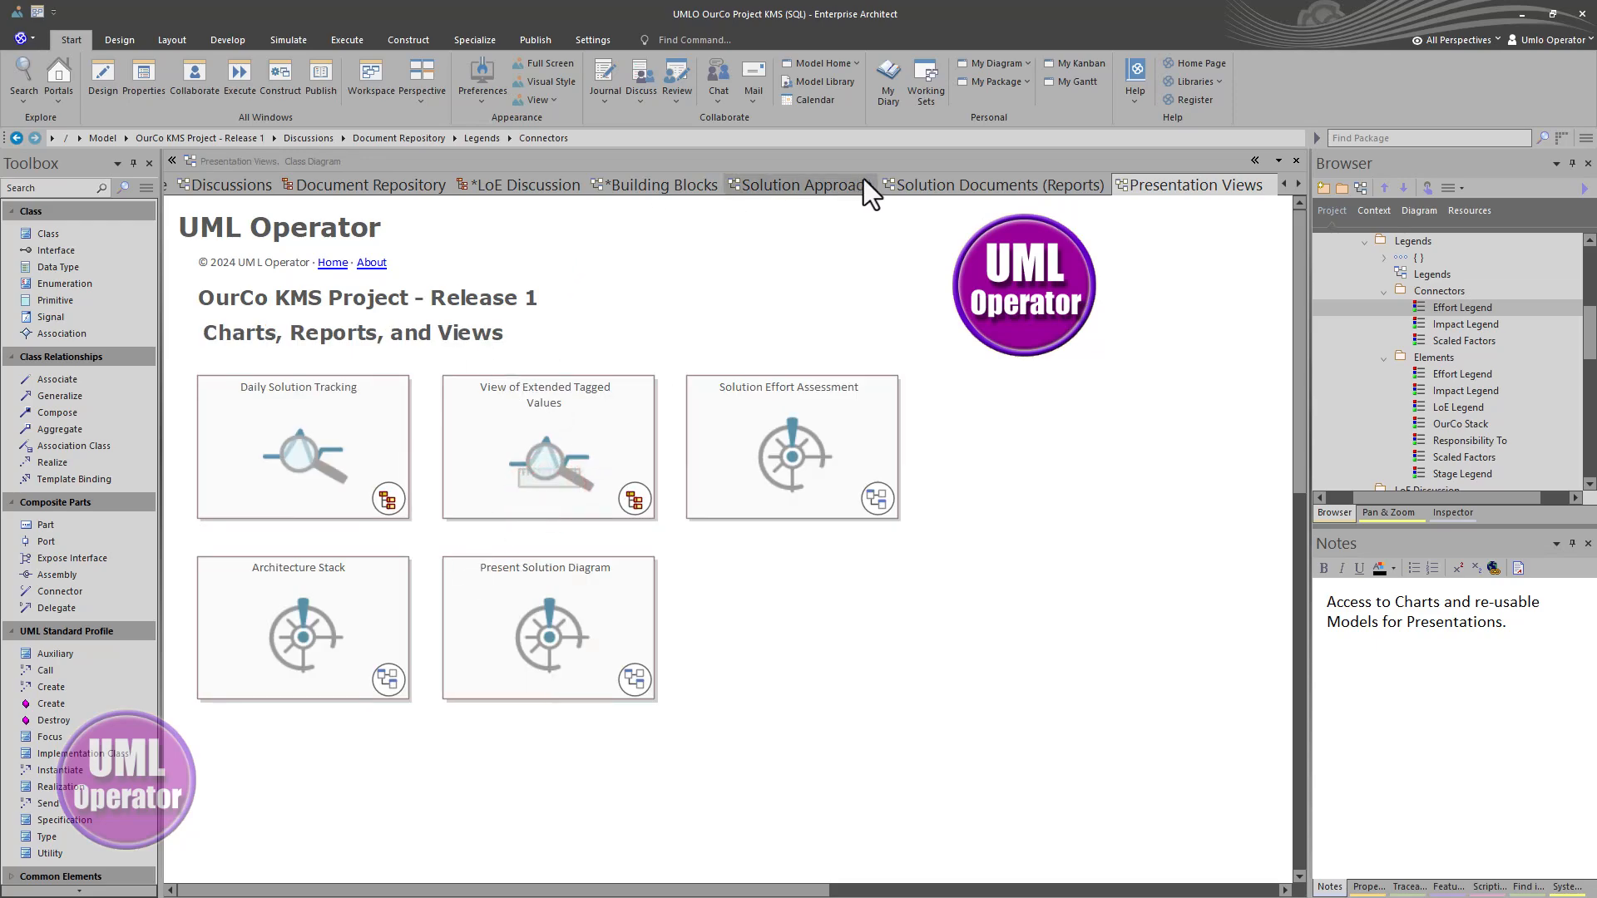
click(906, 182)
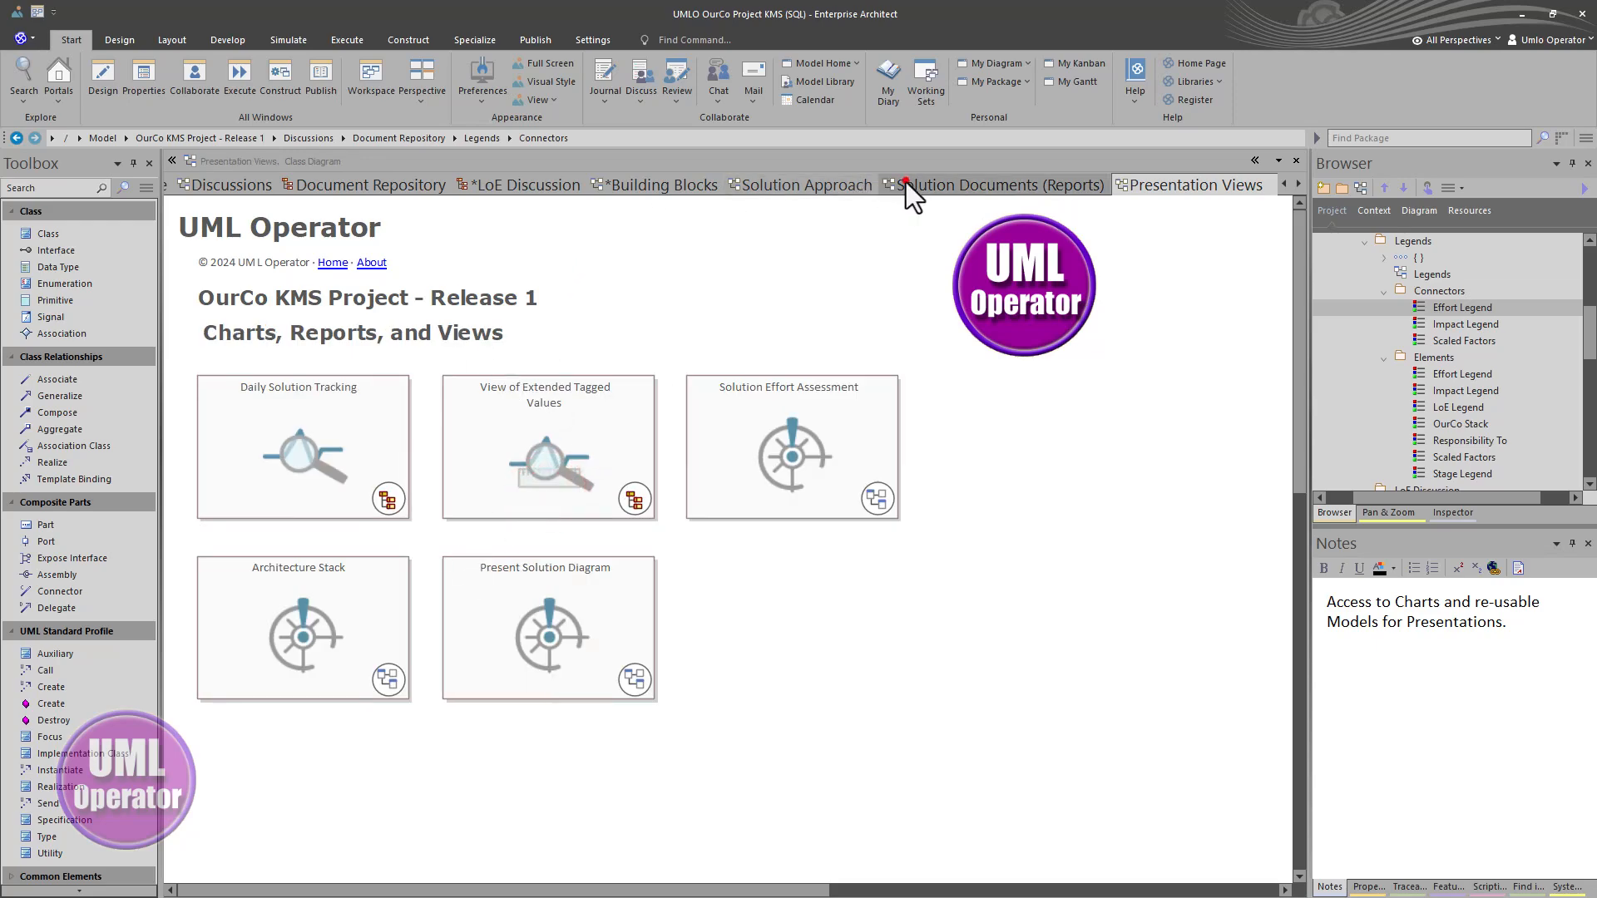
click(749, 184)
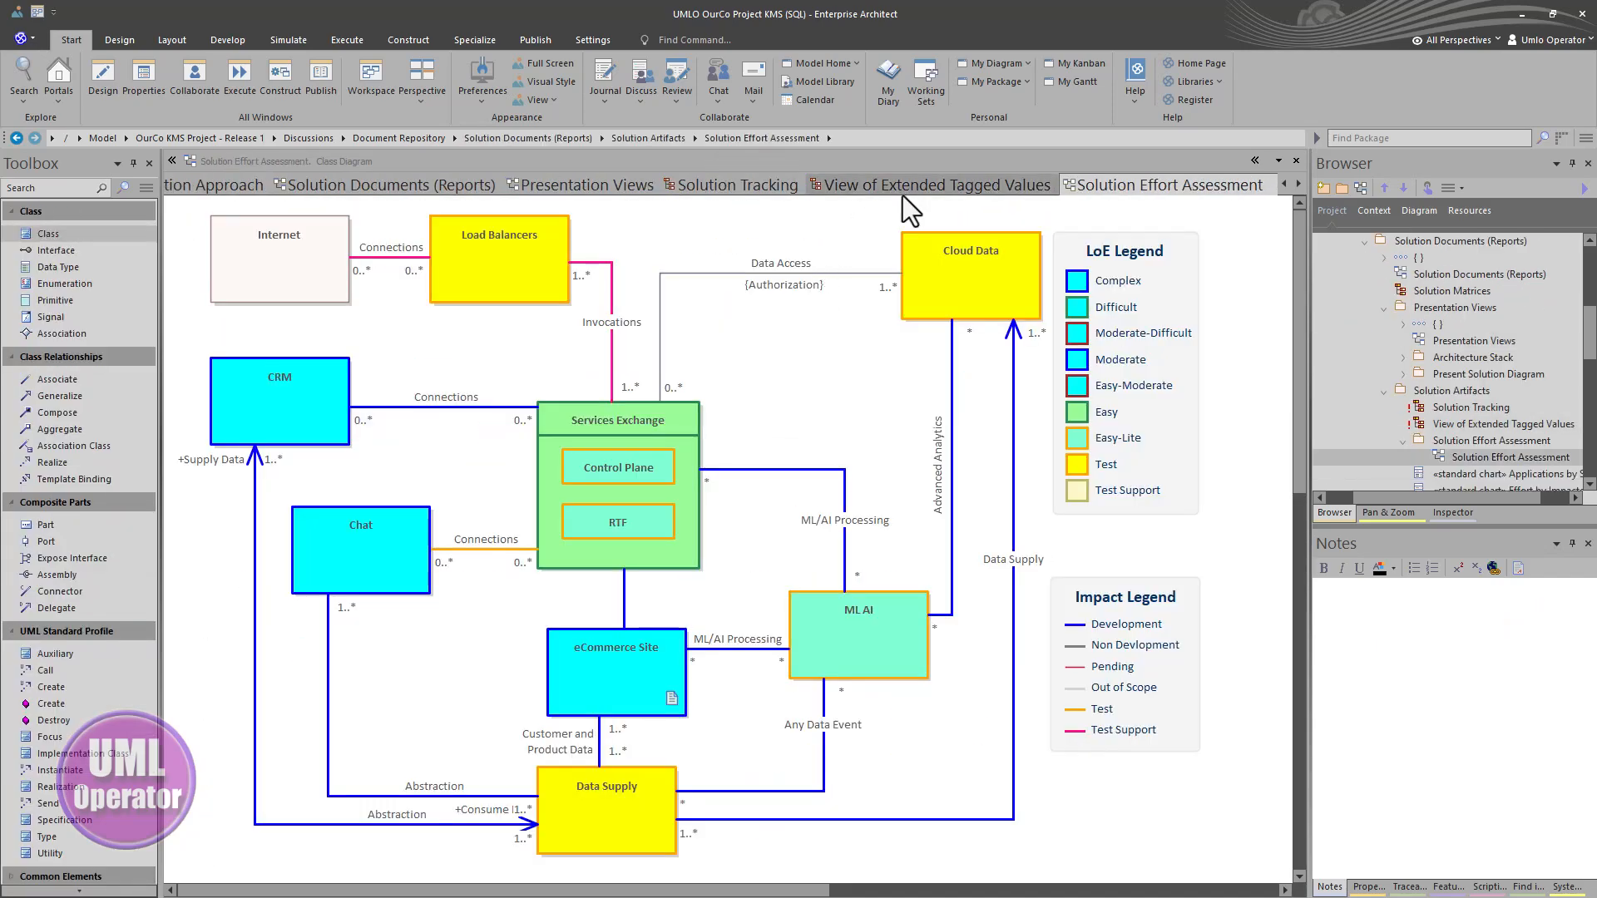
Step: Examine all the impacted-application charts on the View of Extended Tagged Values dashboard, including Scaled Factors
click(899, 192)
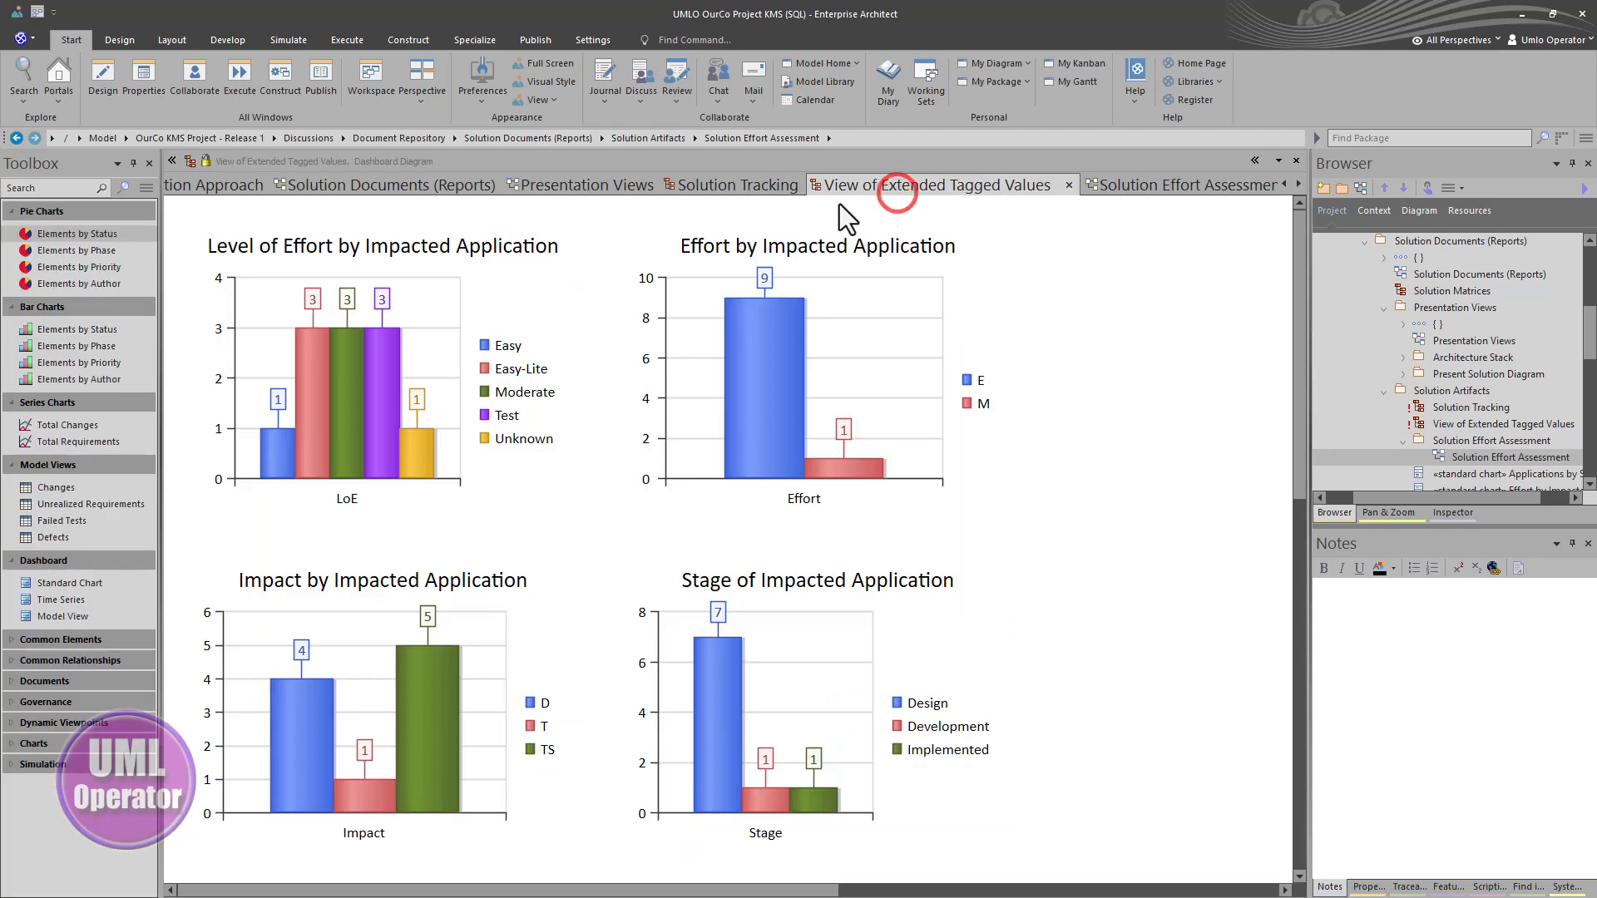
scroll(742, 442, down, 3)
scroll(742, 443, down, 2)
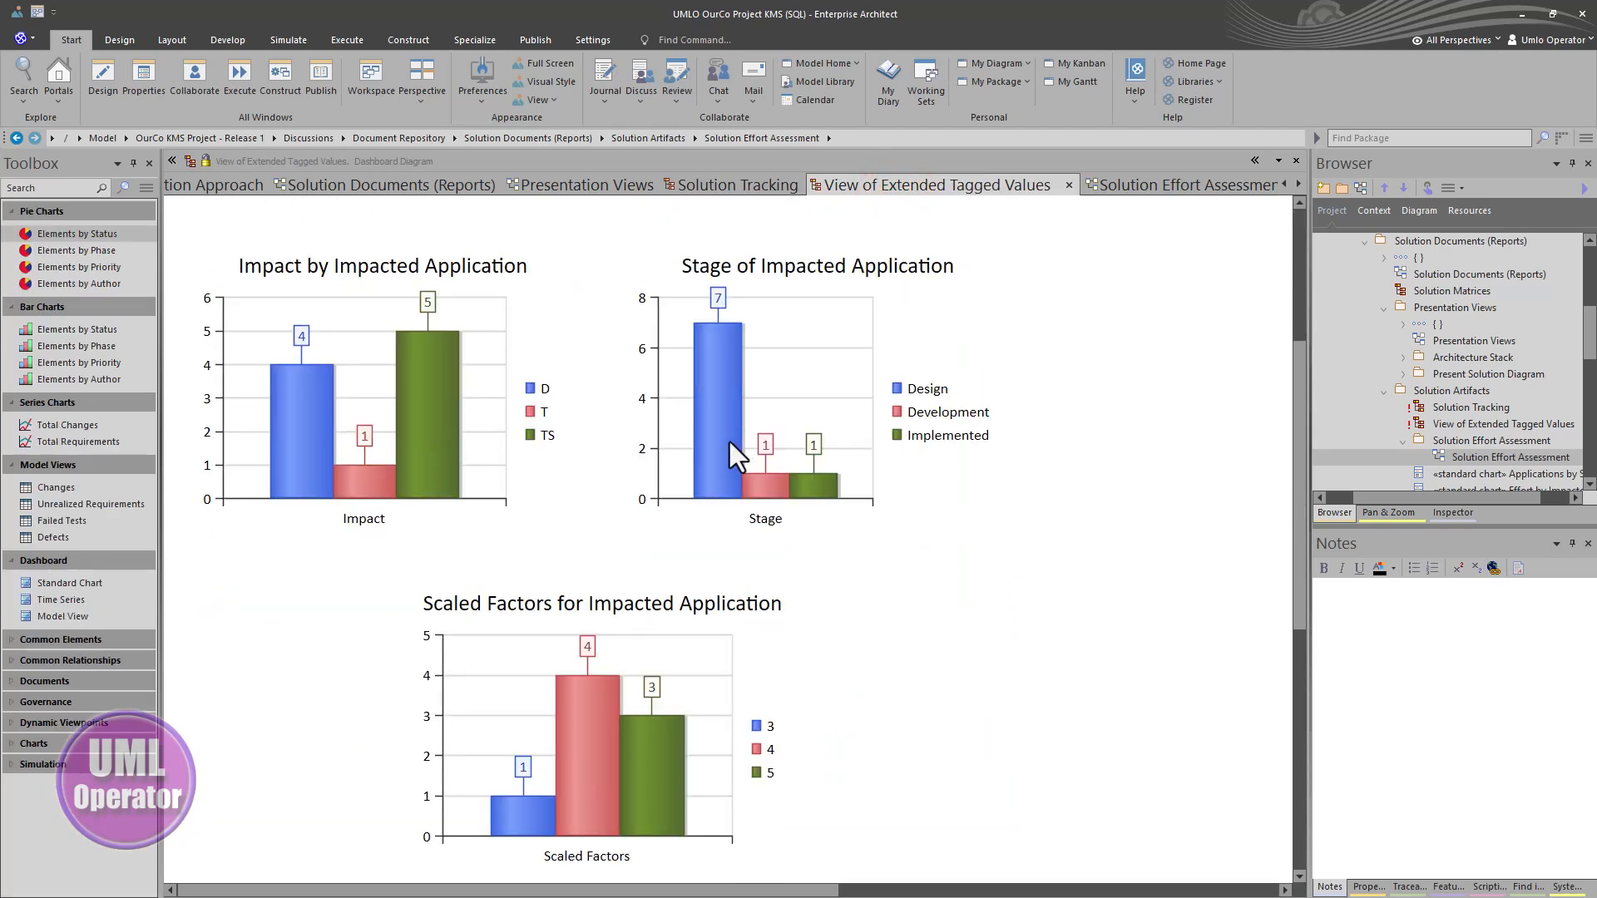
scroll(730, 441, up, 5)
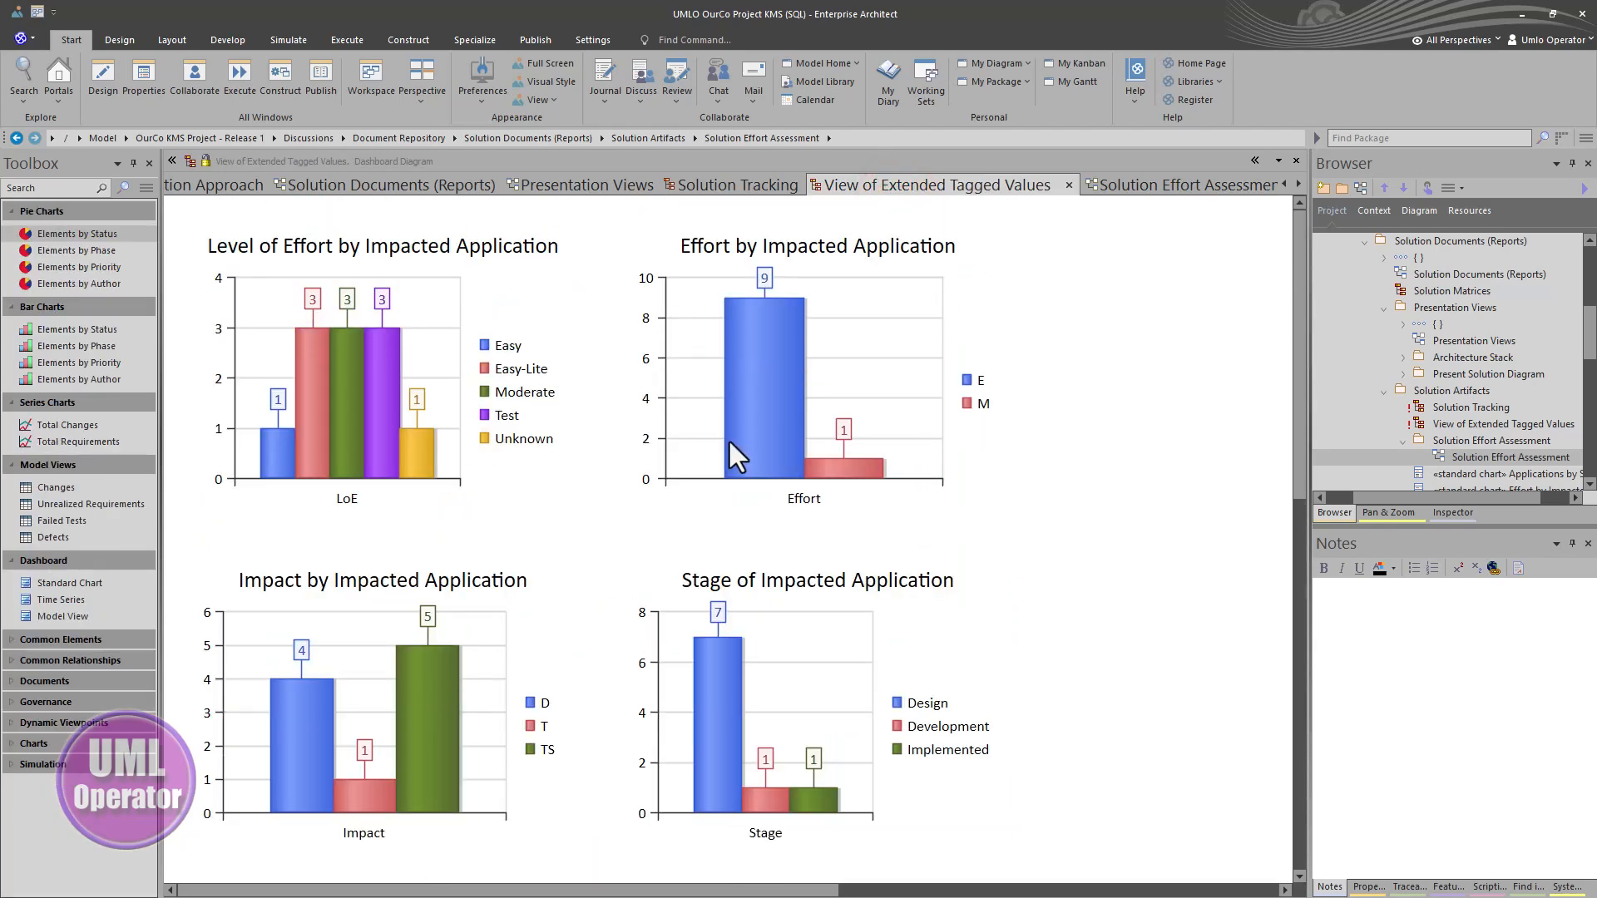
Step: Review the Solution Tracking dashboard, then compare the View of Extended Tagged Values charts with the Solution Effort Assessment diagram
click(725, 181)
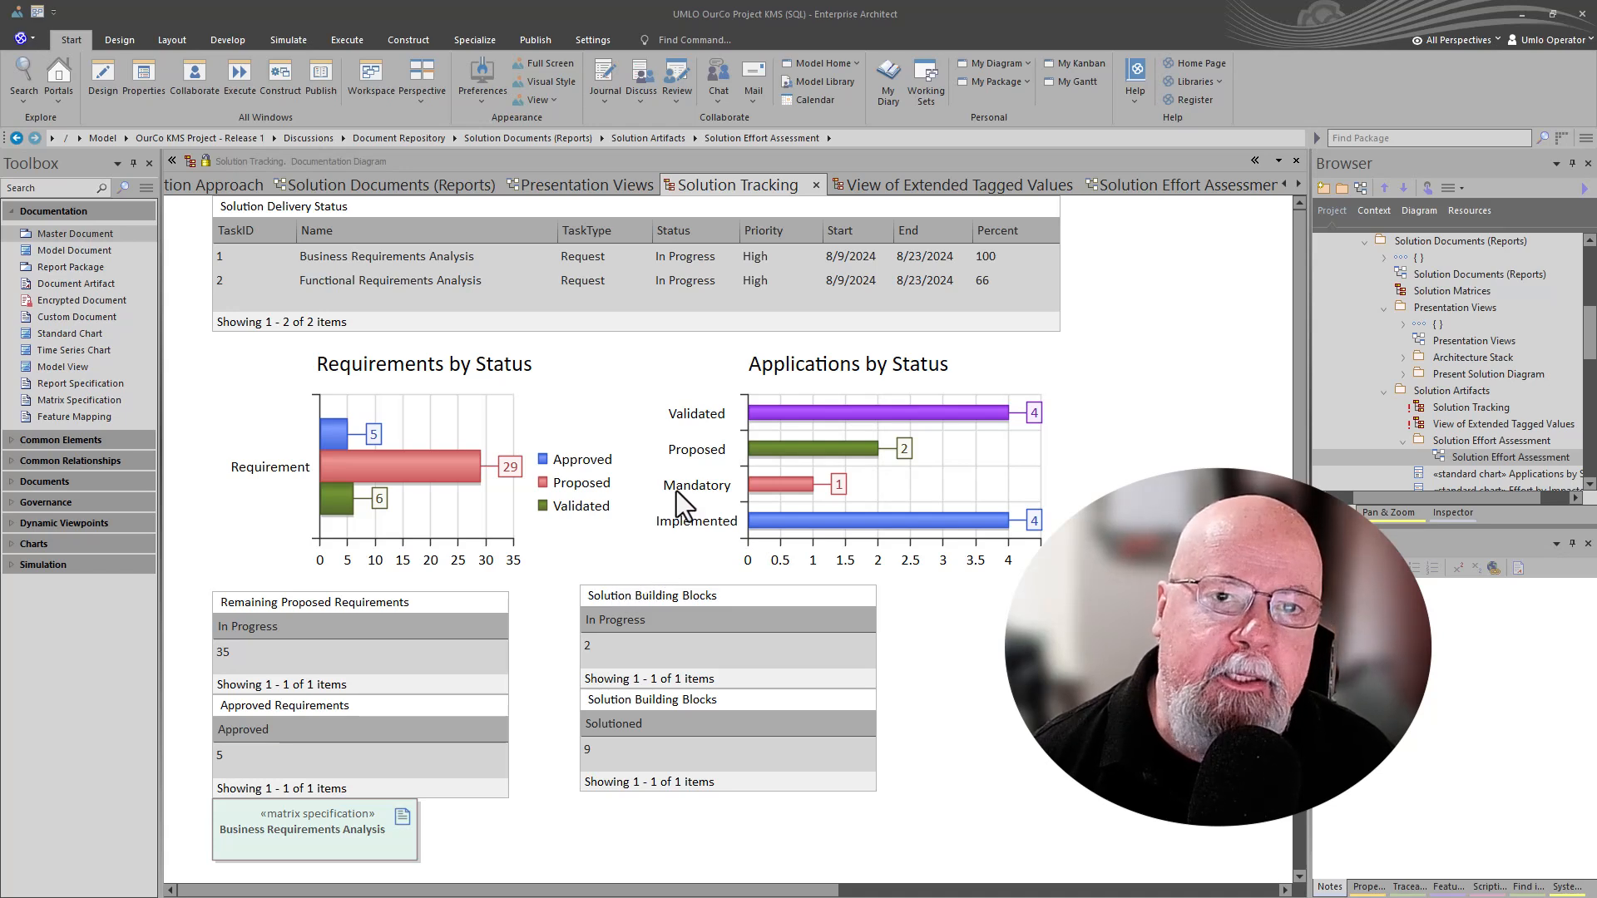
click(889, 180)
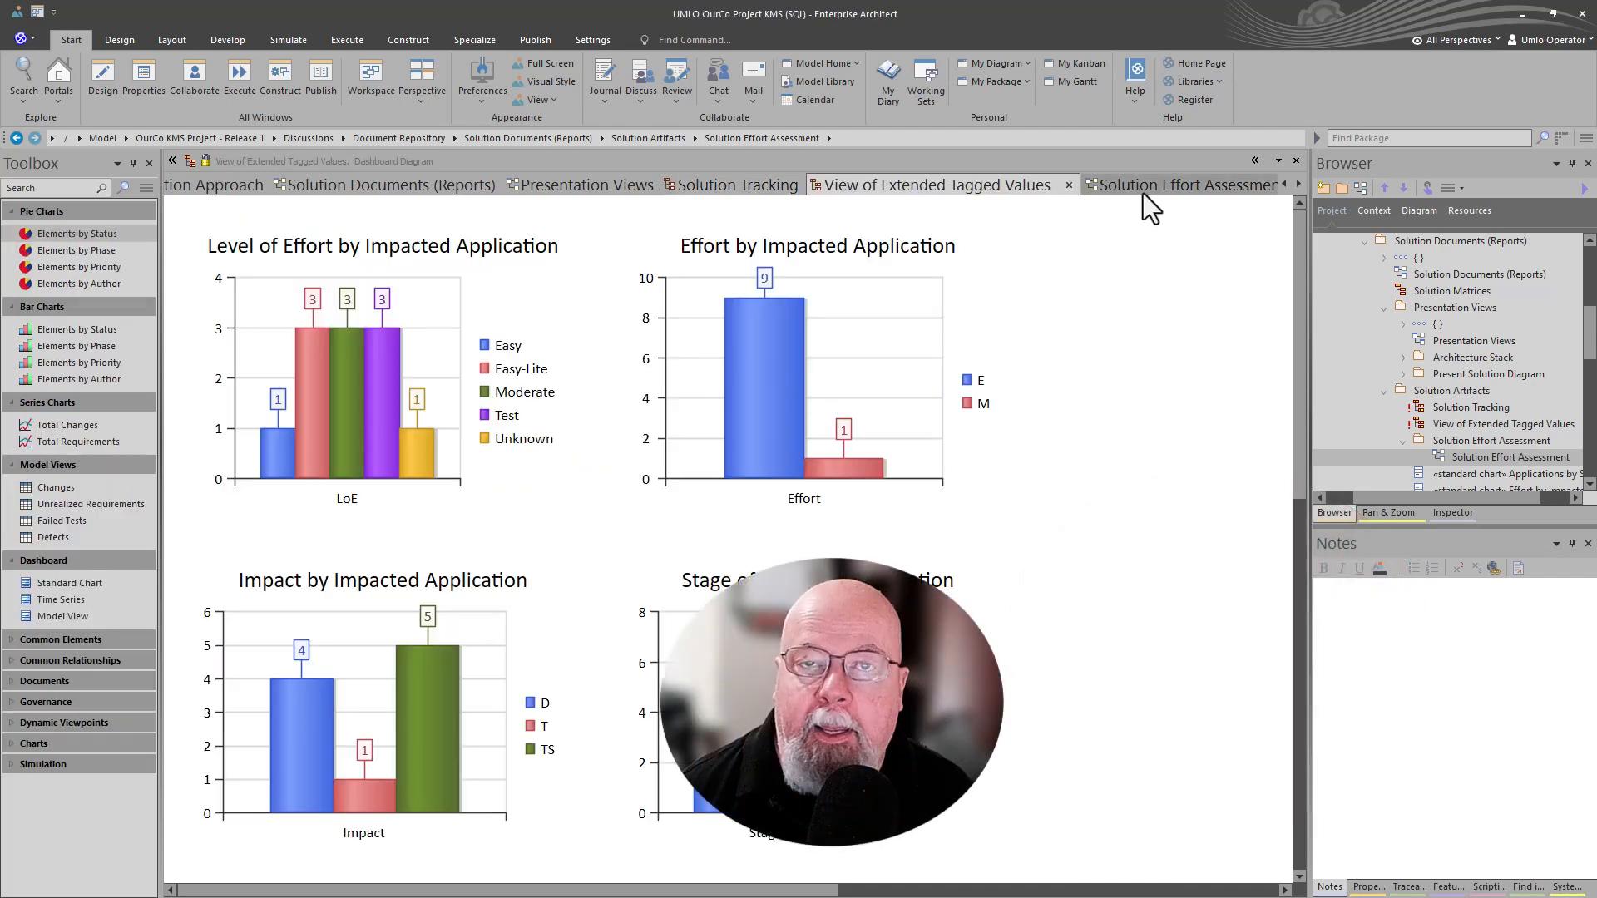
click(1142, 192)
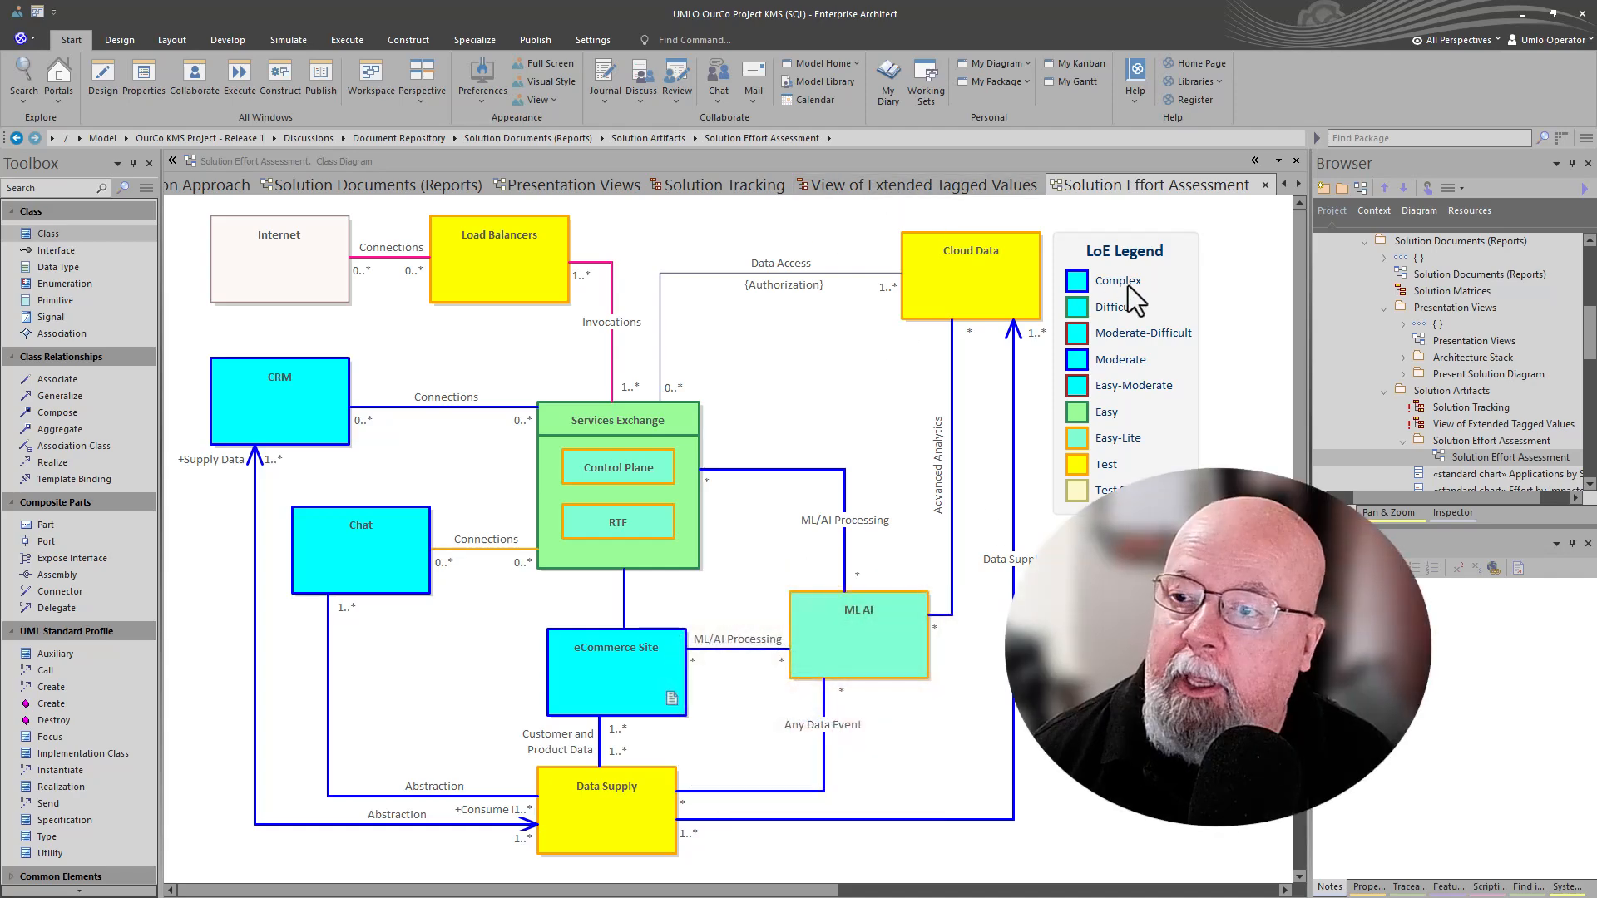
click(895, 192)
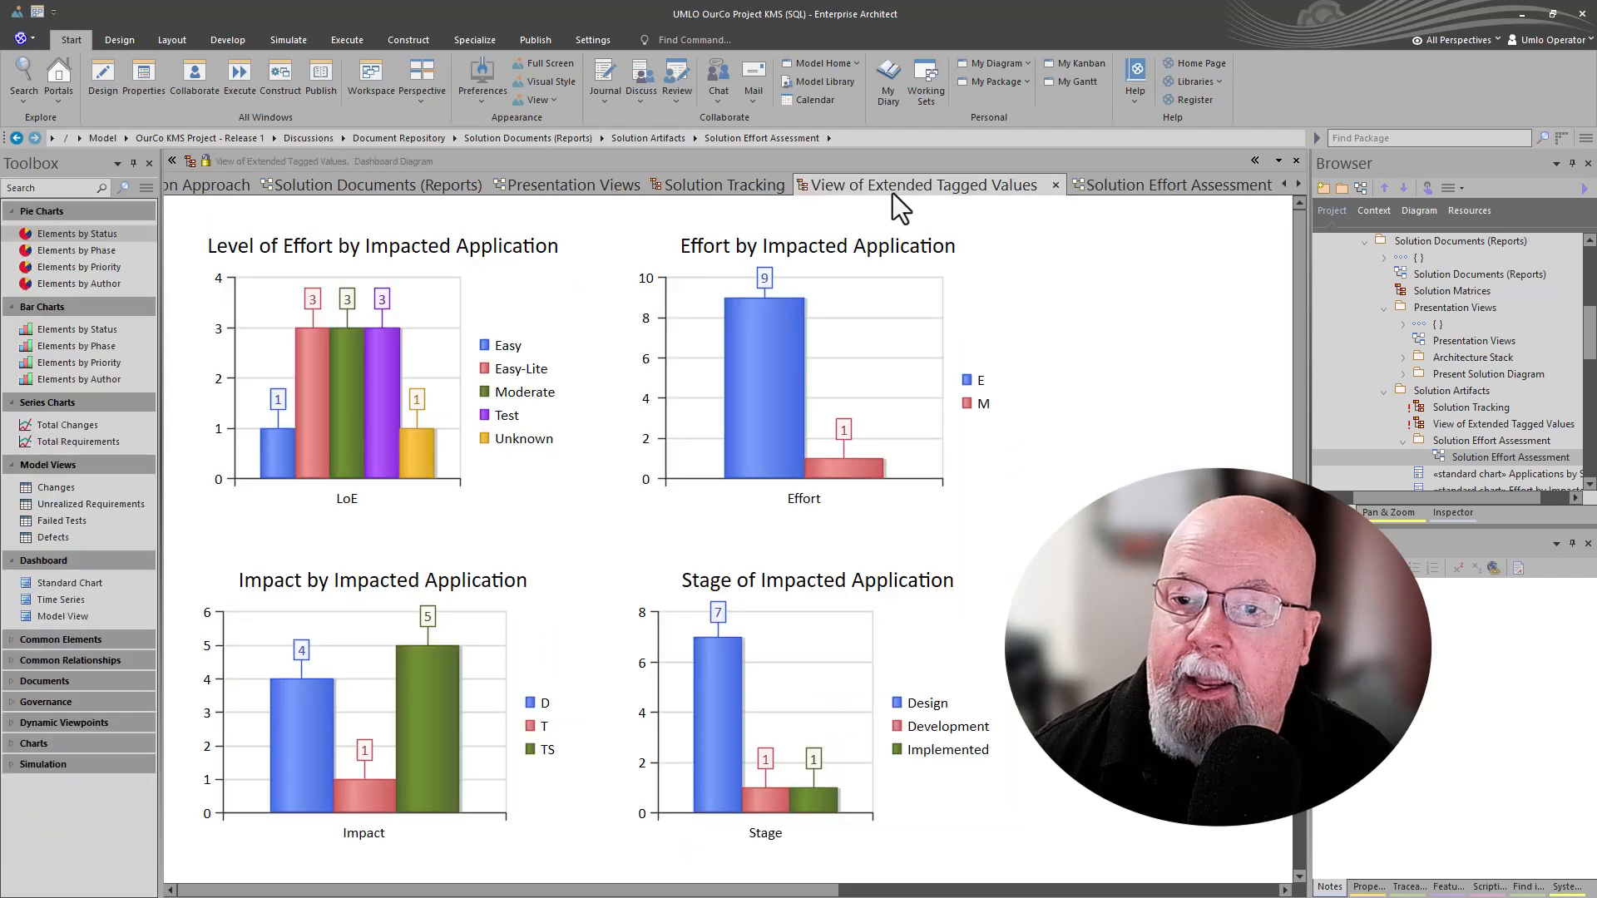